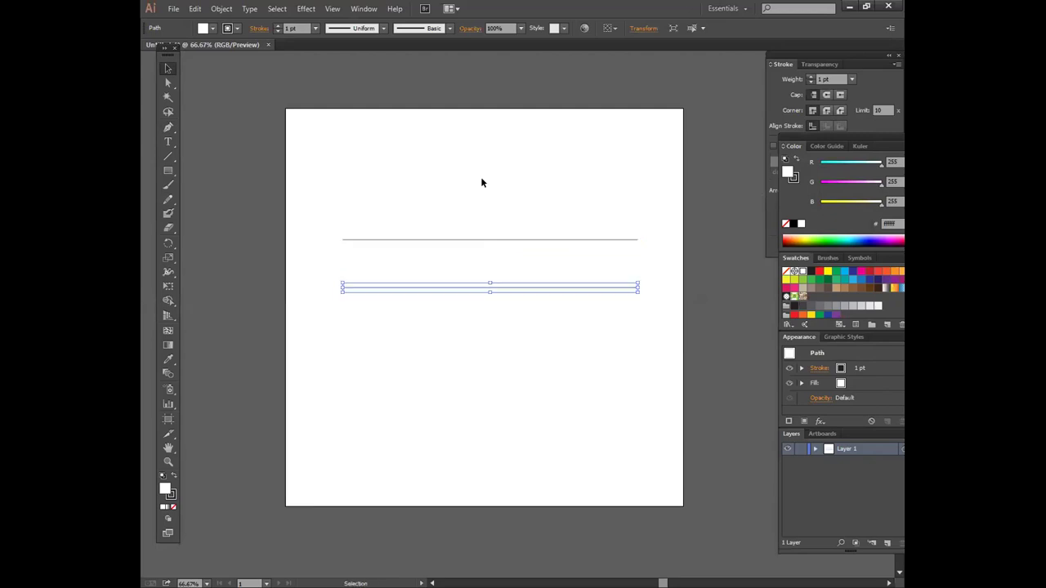
- Make a copy of the two horizontal lines rotated 90° about their centre to form a crossing vertical pair
key("ctrl+j")
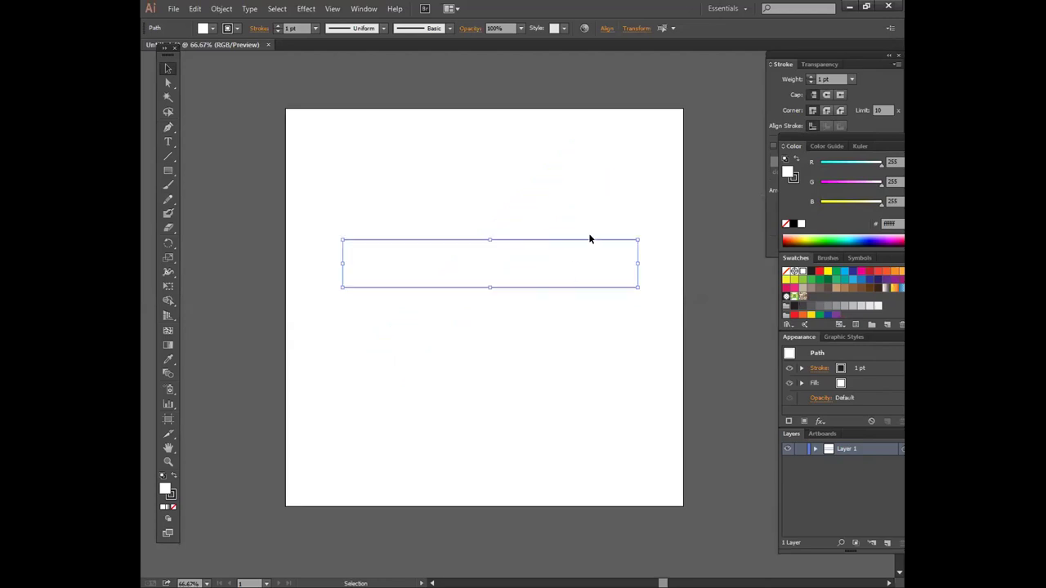
left_click_drag(639, 237, 551, 381)
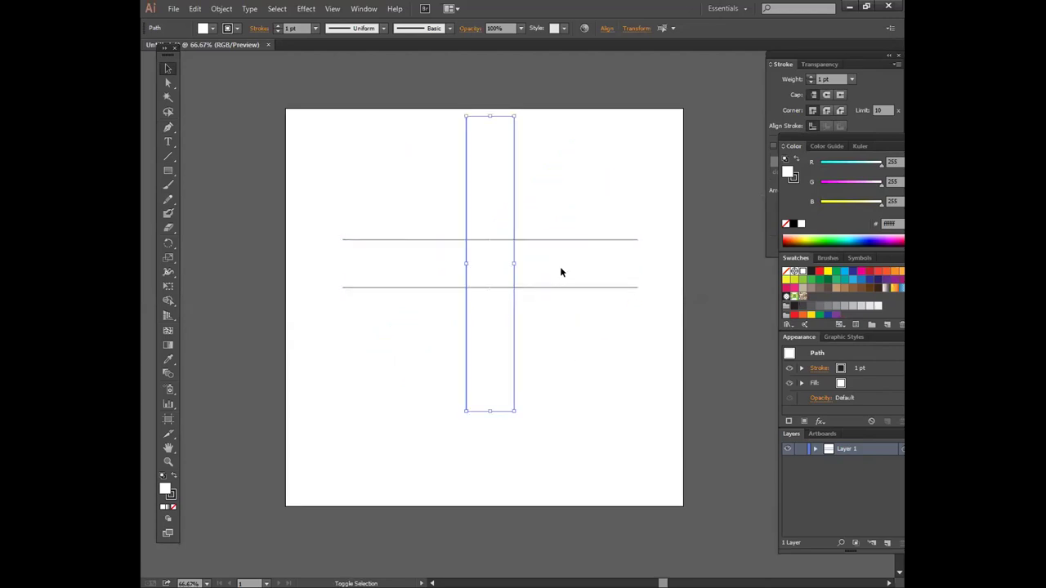
left_click(532, 189)
- Nudge the two vertical lines apart and the lower horizontal line down to enlarge the grid's centre cell
left_click(514, 196)
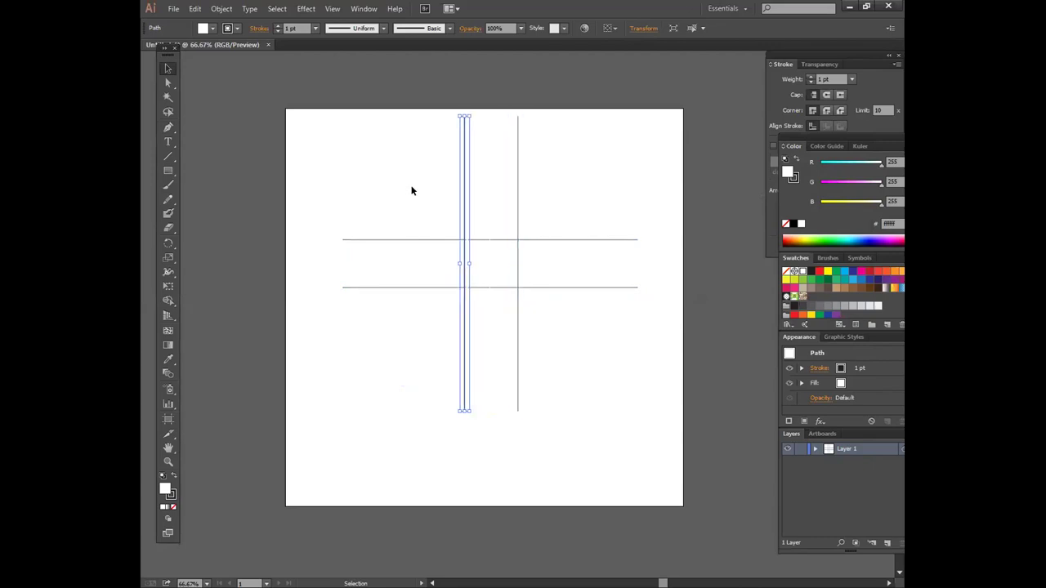
left_click_drag(392, 270, 452, 382)
key("Down")
key("Down")
key("Down")
key("Down")
key("Down")
key("Down")
key("Down")
key("Down")
key("Down")
key("Down")
key("Down")
key("Down")
key("Down")
left_click(609, 166)
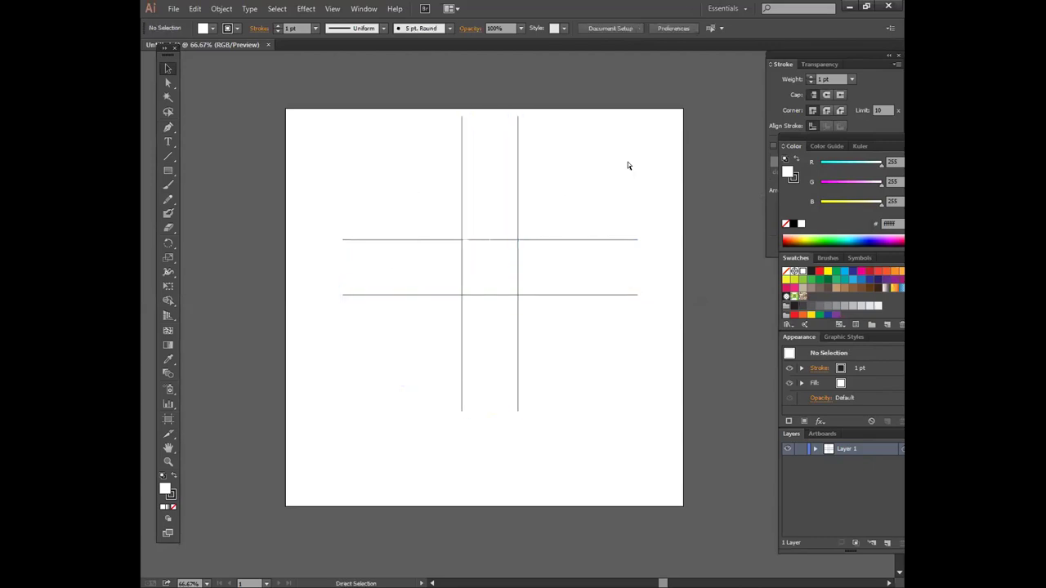
- Widen the middle column by nudging the right vertical line further right and the left one further left
key("ctrl+1")
left_click_drag(508, 151, 609, 185)
key("Right")
key("Right")
key("Right")
key("Right")
key("Right")
key("Right")
key("Right")
key("Right")
key("Right")
key("Right")
key("Right")
key("Right")
left_click_drag(473, 166, 386, 125)
key("Left")
key("Left")
key("Left")
key("Left")
key("Left")
key("Left")
key("Left")
key("Left")
key("Left")
key("Left")
key("Left")
key("Left")
key("Left")
key("Left")
key("Left")
key("Left")
key("Left")
key("Left")
key("Left")
key("Left")
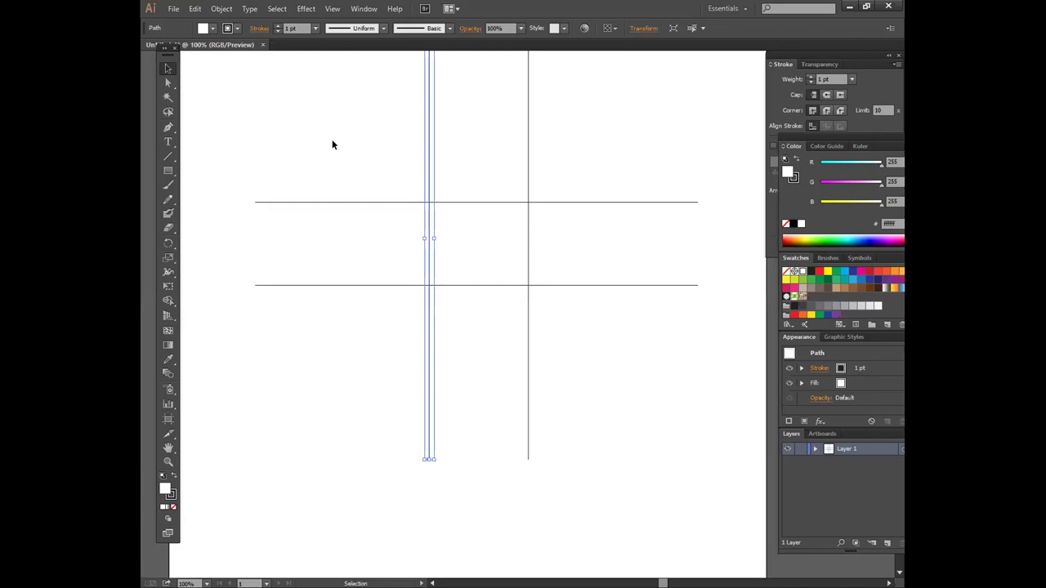
- Nudge the lower horizontal line further down to make the middle row taller
left_click_drag(332, 259, 371, 342)
key("Down")
key("Down")
key("Down")
key("Down")
key("Down")
key("Down")
key("Down")
key("Down")
key("Down")
key("Down")
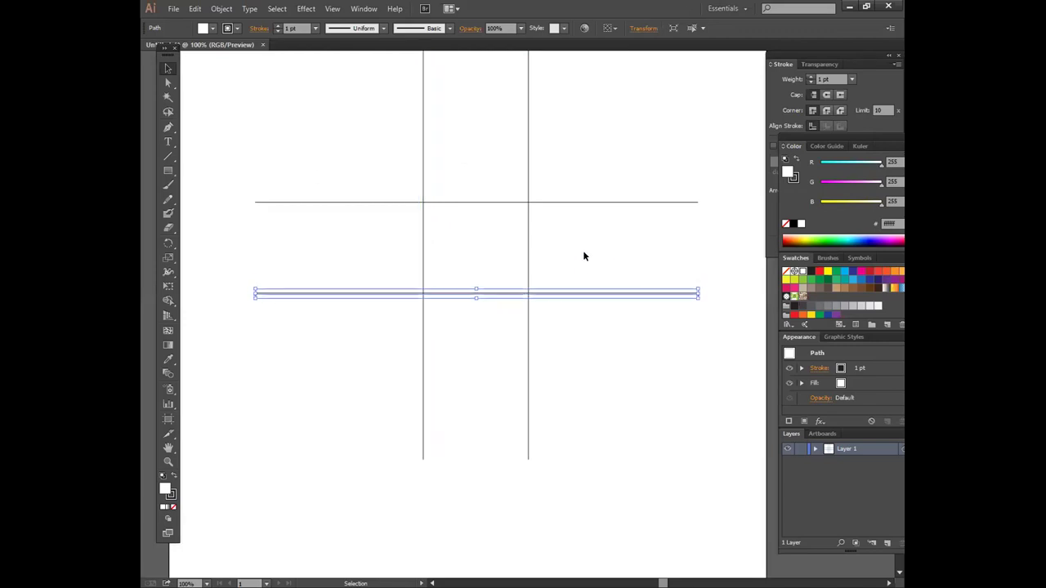
left_click(620, 247)
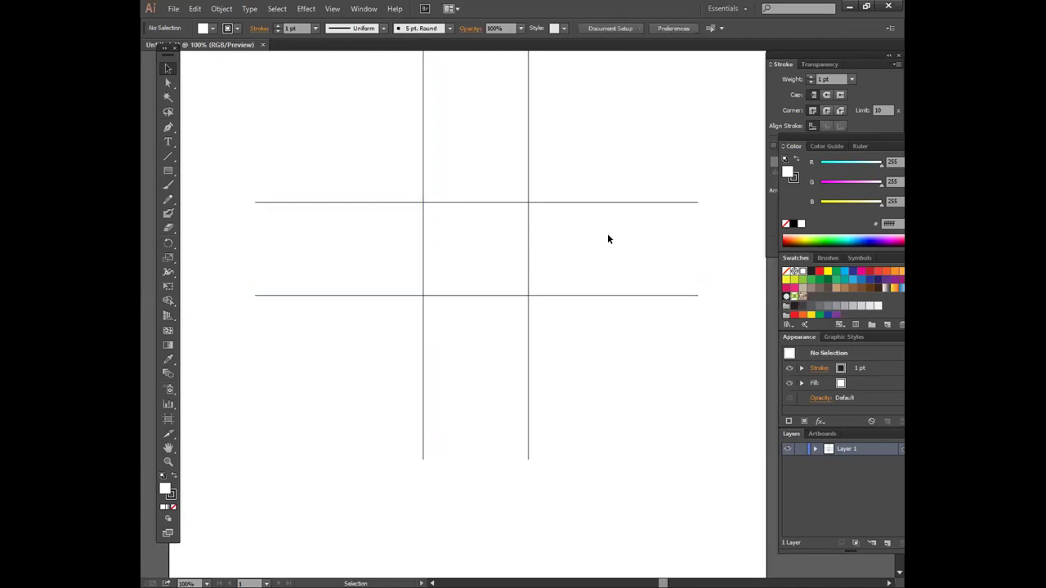
- Scale all four grid lines down proportionally about their common centre
key("ctrl+minus")
key("ctrl+minus")
left_click(532, 258)
left_click_drag(415, 215, 585, 367)
key("ctrl+shift+a")
key("ctrl+plus")
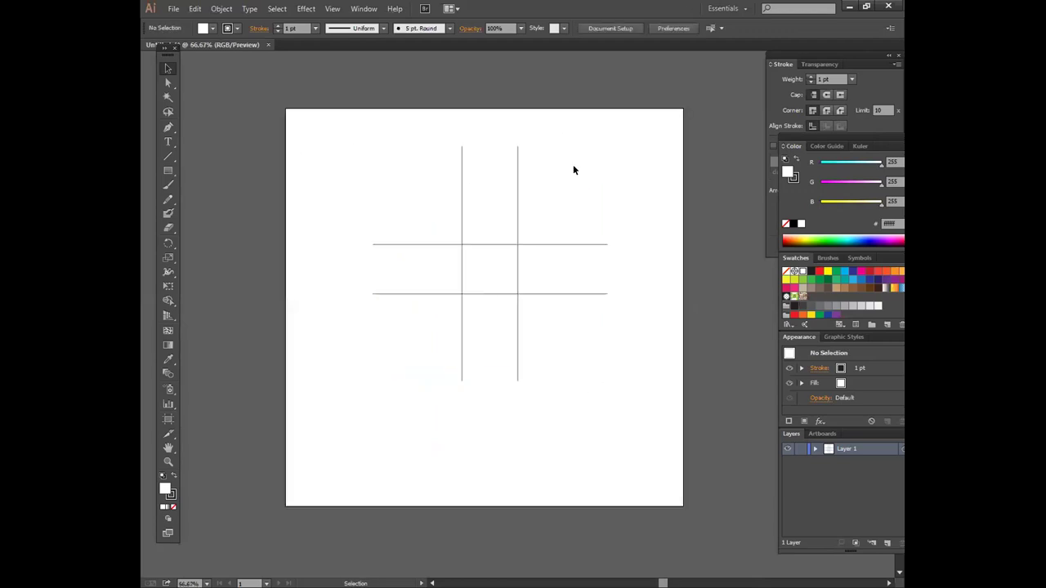
- Enlarge all four lines proportionally to about the artboard's size and move them so they span the artboard
key("ctrl+a")
left_click_drag(607, 383, 692, 467)
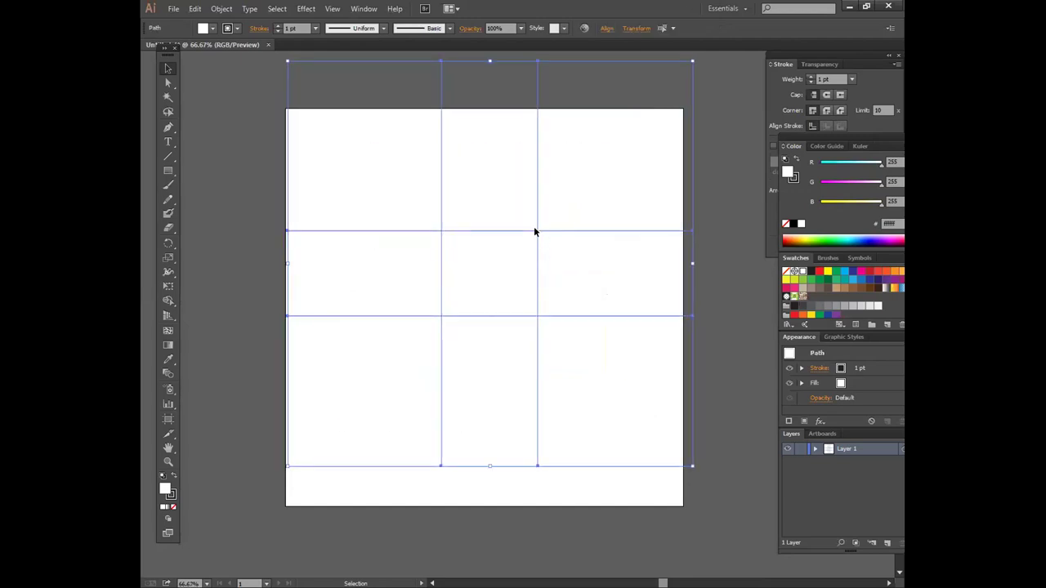
left_click_drag(534, 231, 523, 275)
left_click(593, 179)
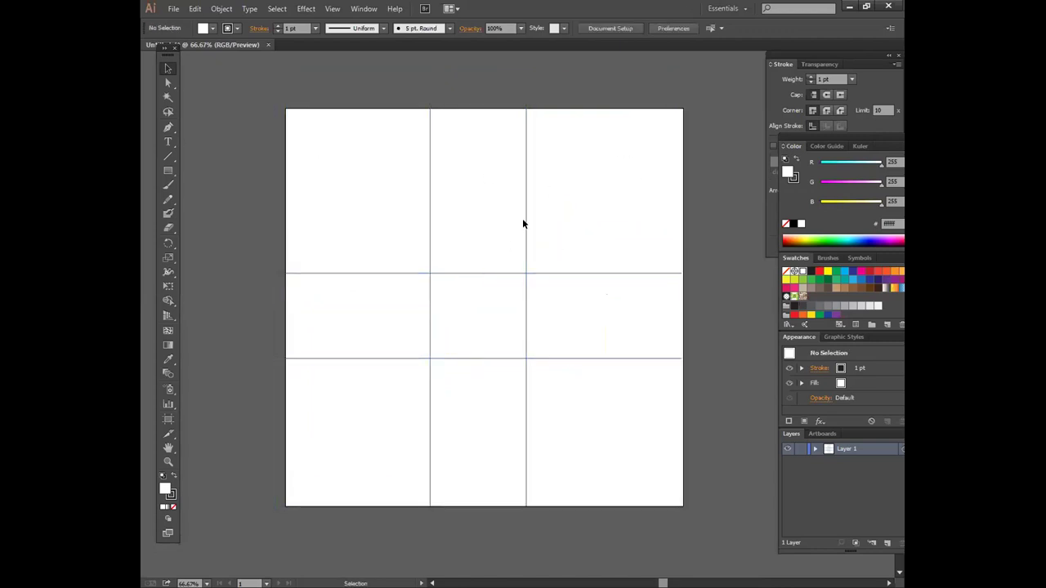
- Move the two vertical lines outward so they divide the artboard into three roughly equal columns
left_click_drag(525, 226, 544, 226)
left_click_drag(406, 200, 406, 201)
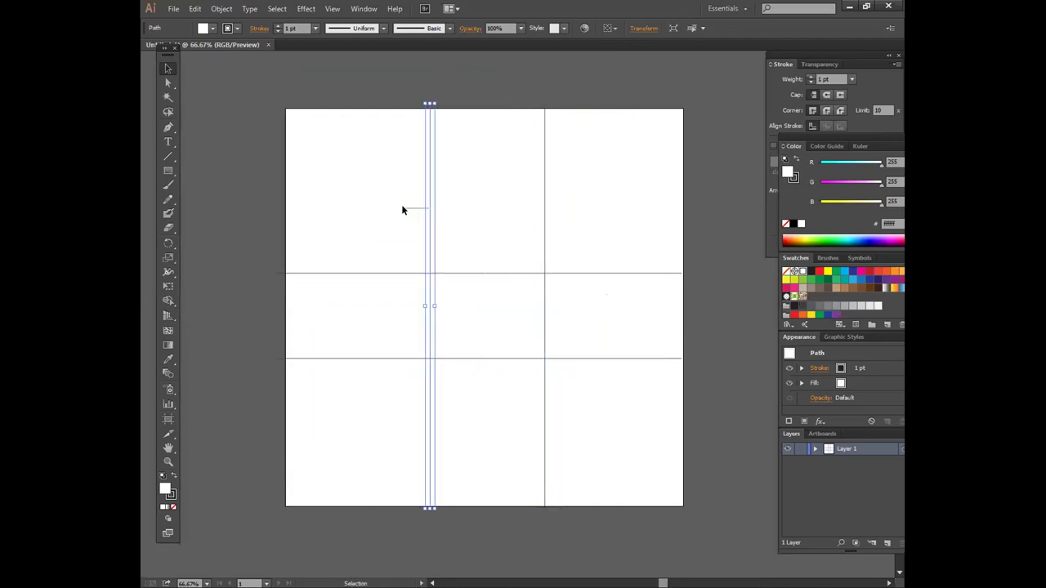
left_click(401, 210)
left_click_drag(429, 211, 405, 214)
left_click(544, 212)
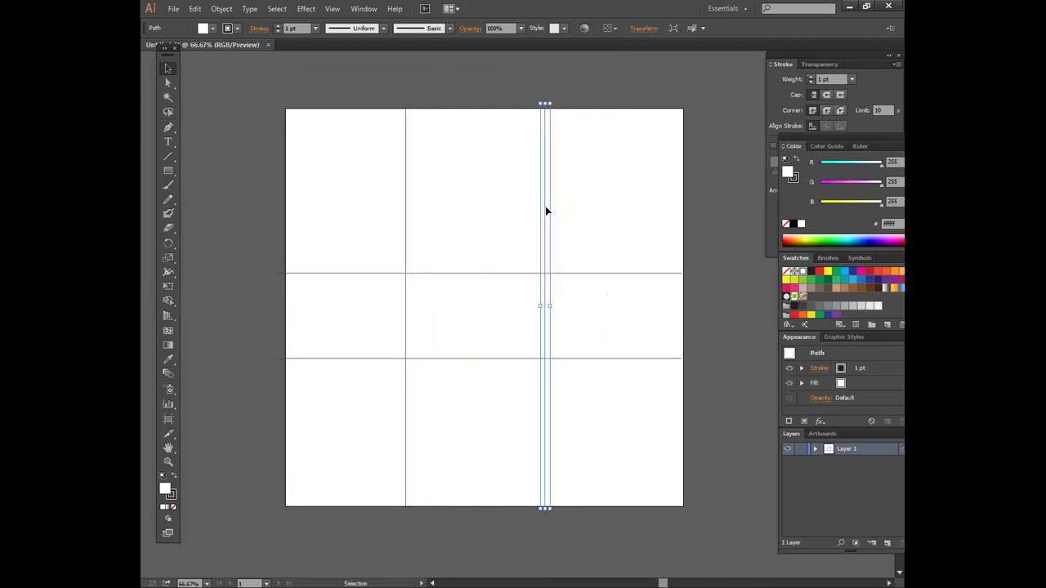
left_click(748, 153)
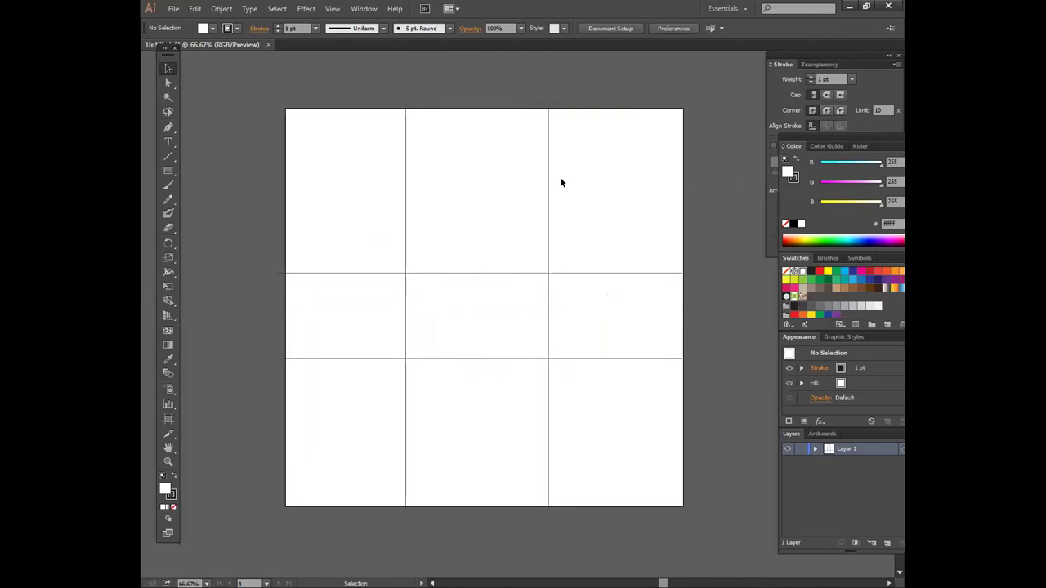
- Reposition the upper and lower horizontal lines so they divide the artboard into three roughly equal rows
left_click_drag(478, 358, 482, 409)
left_click(483, 292)
left_click(480, 273)
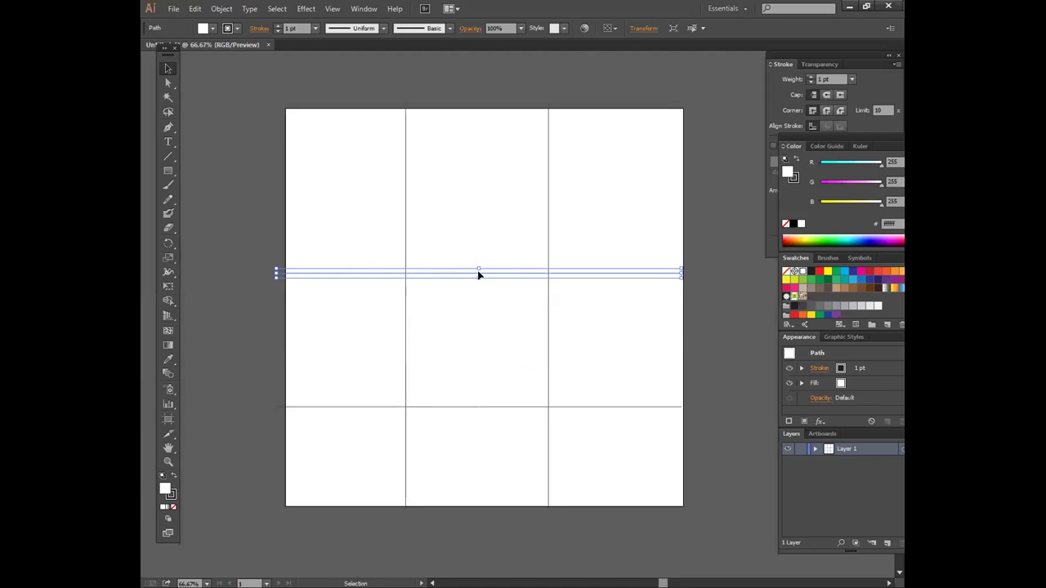
left_click(491, 260)
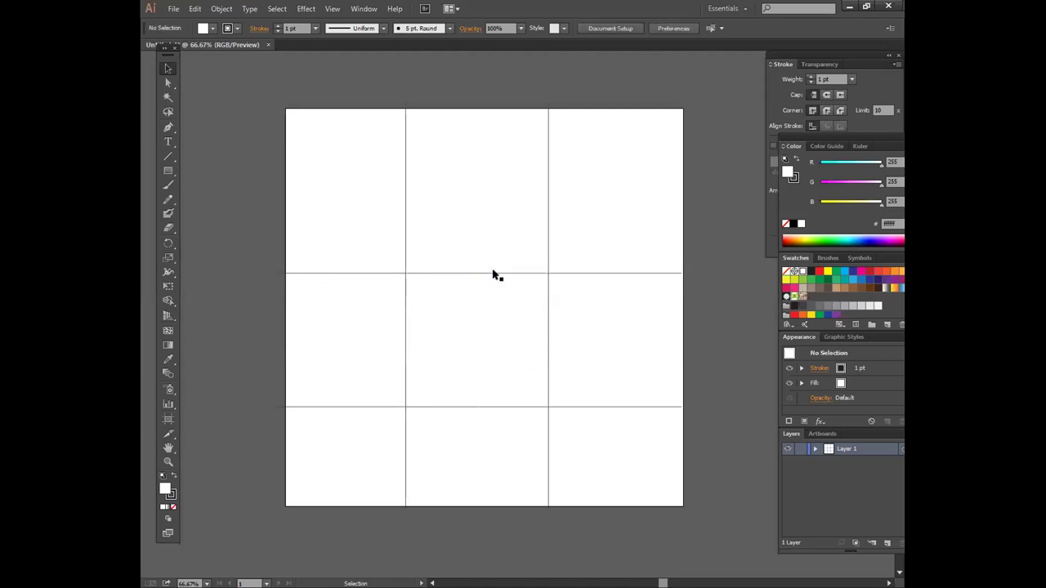
left_click_drag(496, 272, 496, 242)
left_click(515, 196)
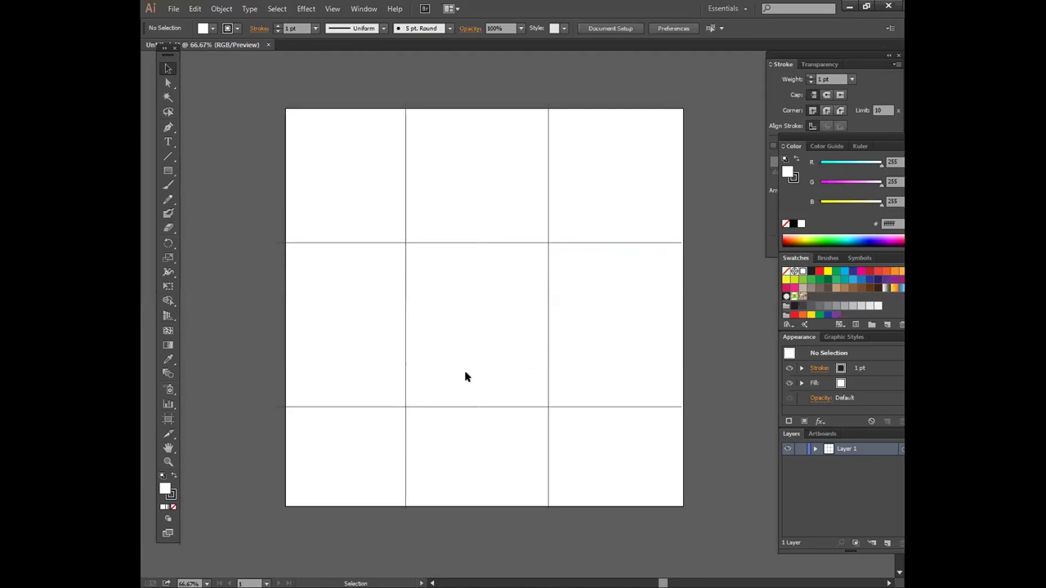
left_click(481, 404)
left_click_drag(481, 409, 481, 383)
key("ctrl+shift+a")
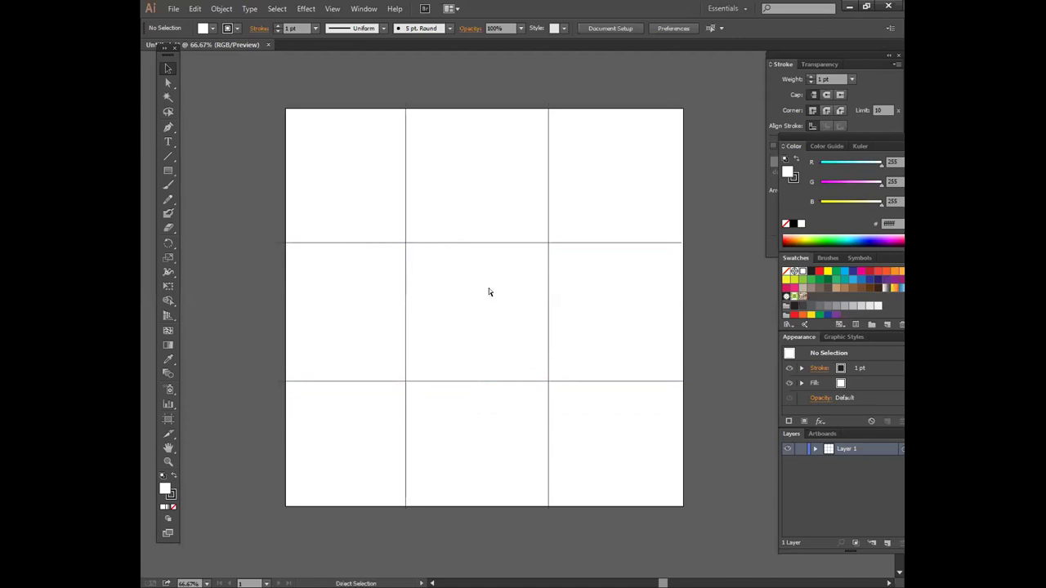
key("ctrl+plus")
key("ctrl+minus")
key("ctrl+a")
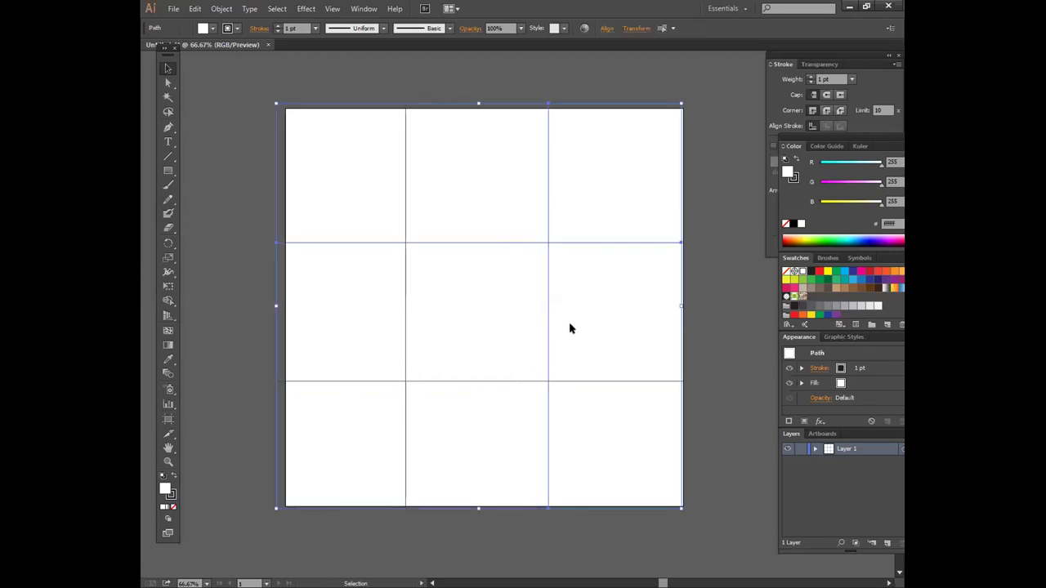
key("ctrl+shift+a")
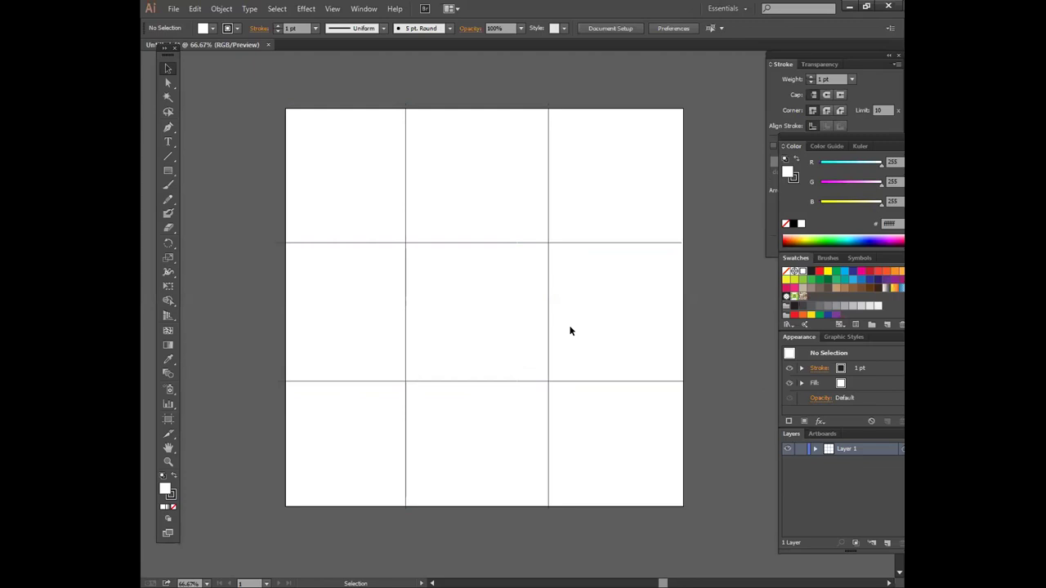
- Draw a small circle with the Ellipse tool centred on one grid intersection and place copies on the other three
key("ctrl+plus")
left_click_drag(367, 229, 416, 208)
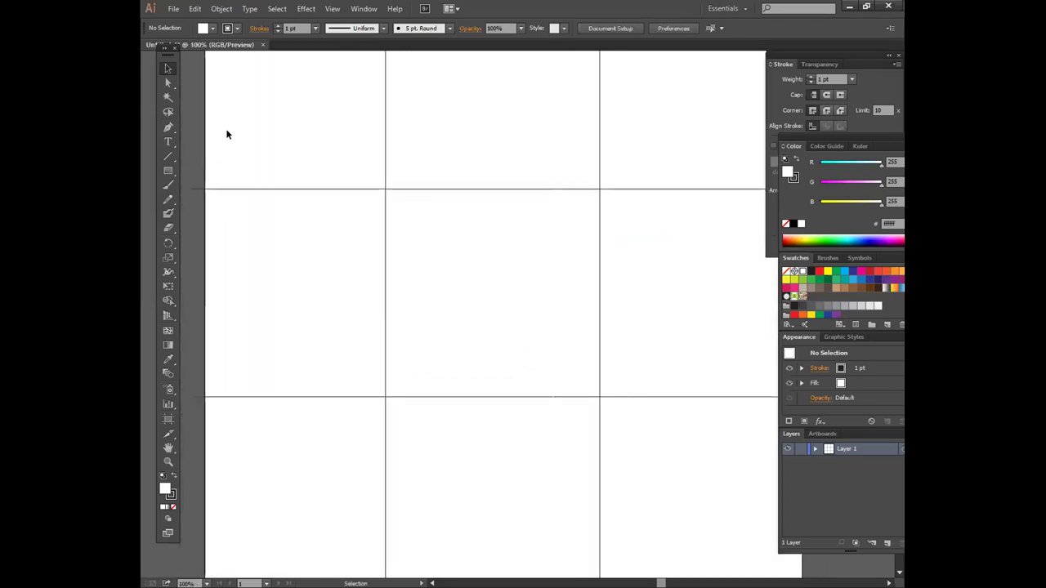
left_click_drag(169, 170, 243, 200)
left_click_drag(385, 188, 400, 400)
key("v")
left_click_drag(393, 408, 608, 408)
key("ctrl+shift+a")
- Draw a straight diagonal with the Pen tool from the upper-left circle's centre to the lower-right circle's centre
left_click(168, 128)
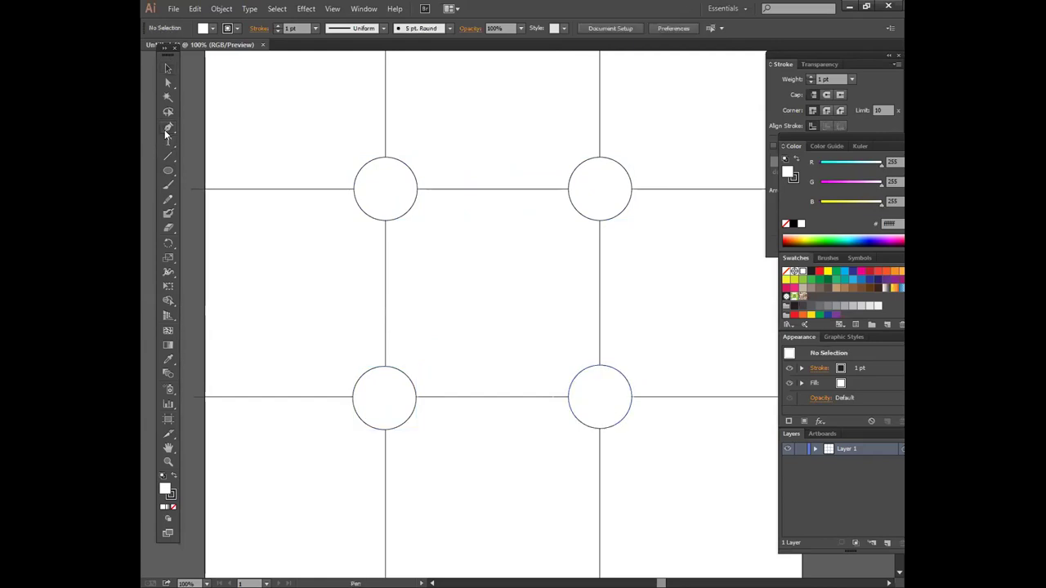
left_click(385, 190)
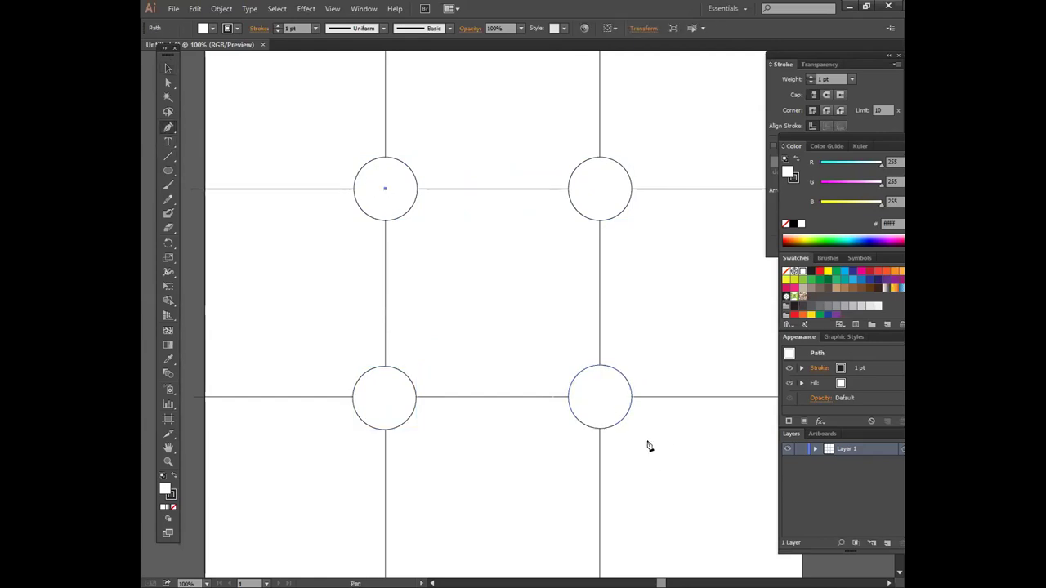
left_click(600, 397)
key("v")
left_click(307, 95)
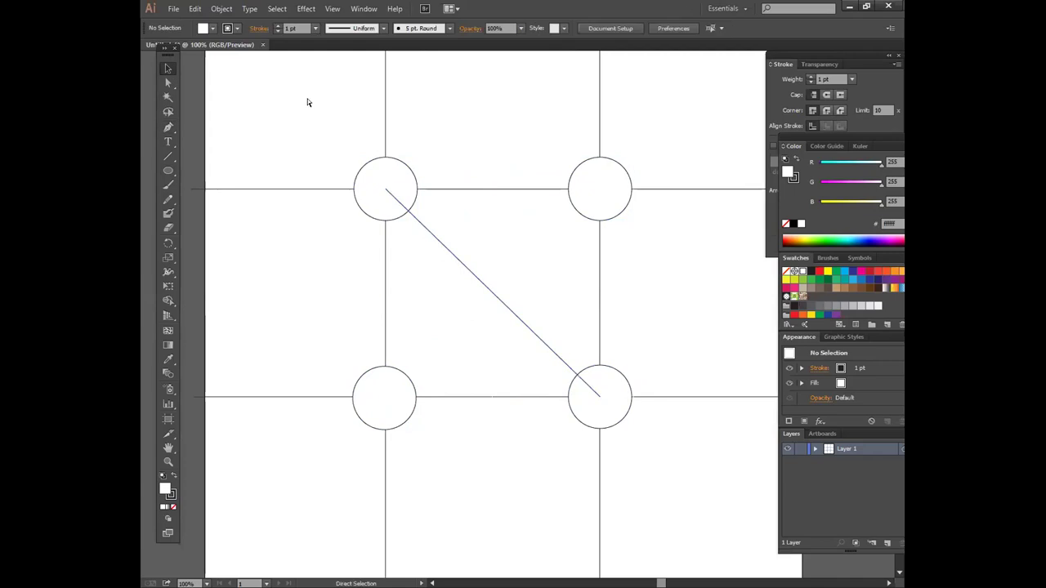
key("ctrl+minus")
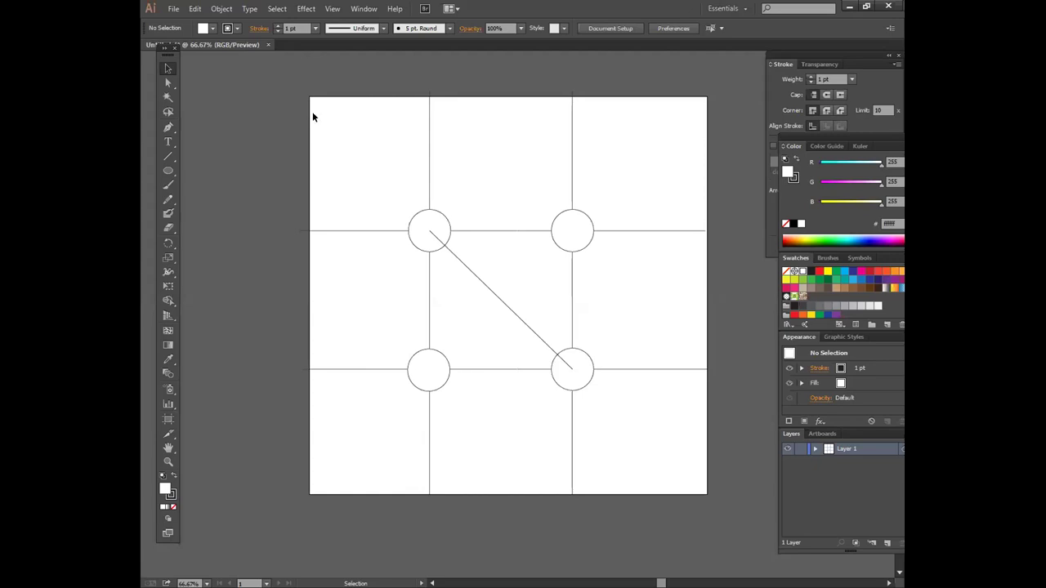
left_click_drag(387, 196, 506, 327)
left_click(455, 172)
left_click_drag(390, 174, 469, 298)
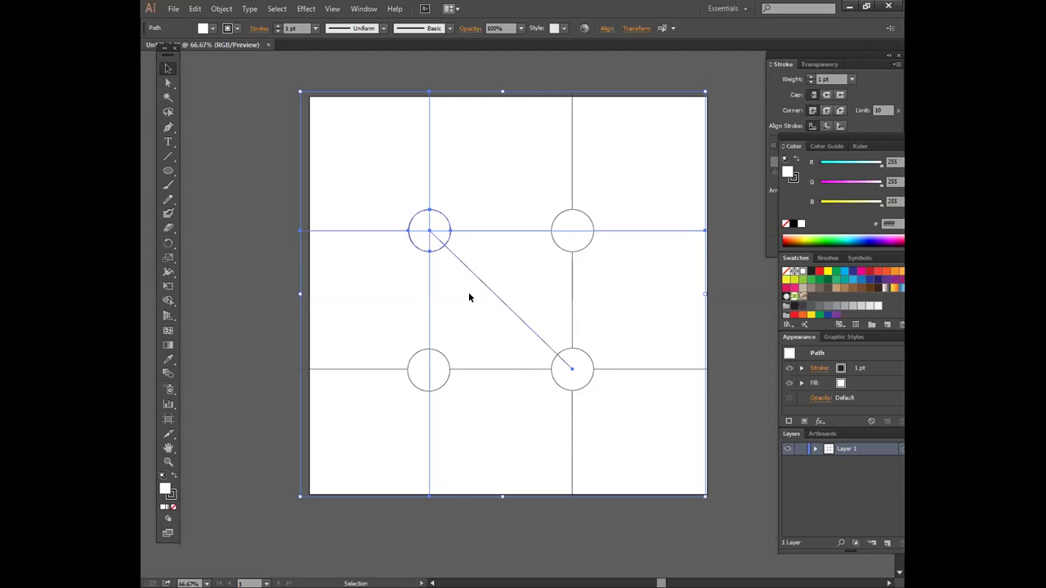
left_click(533, 287)
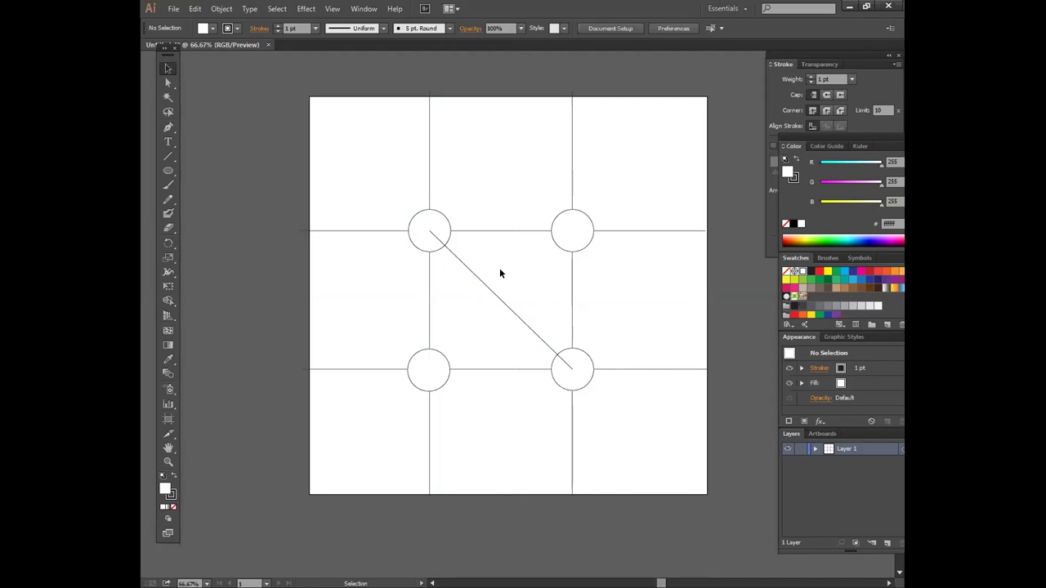
- Make a rotated copy of the diagonal that connects the upper-right and lower-left circles
left_click(533, 335)
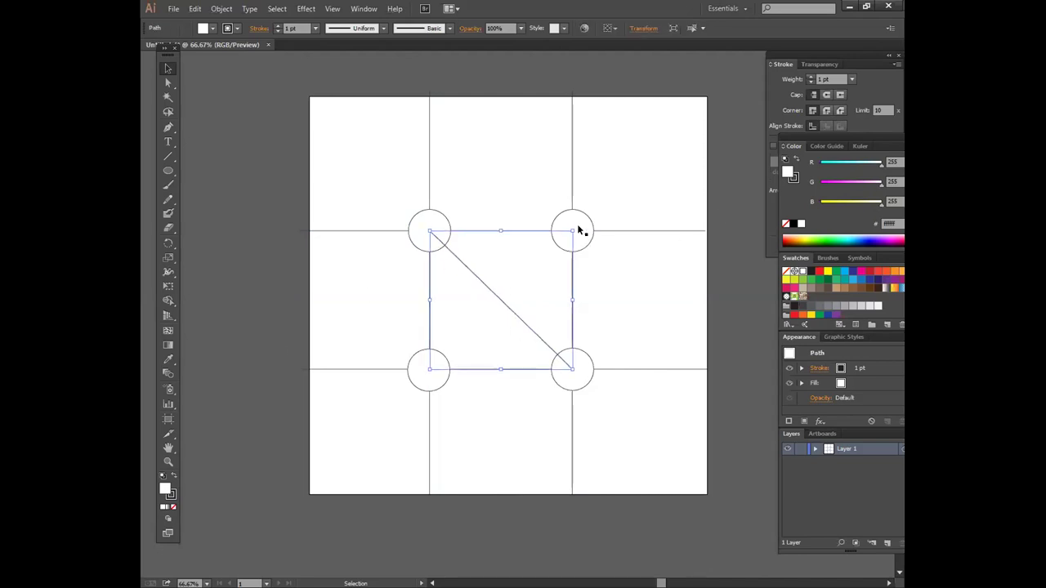
left_click_drag(572, 226, 661, 415)
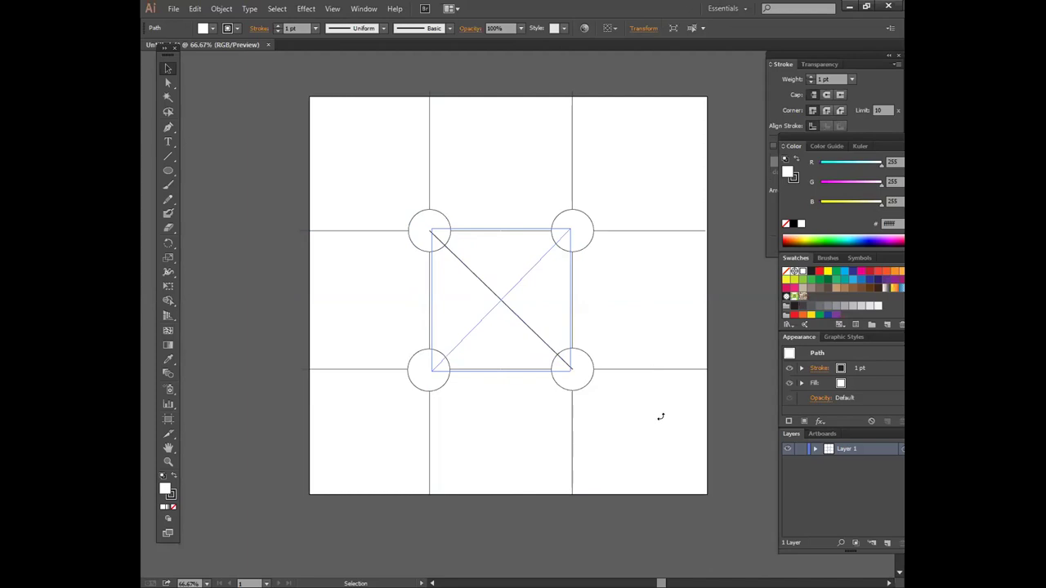
left_click(588, 226)
- Examine the four intersection circles and the diagonals between them, selecting the circles one after another
left_click(589, 228)
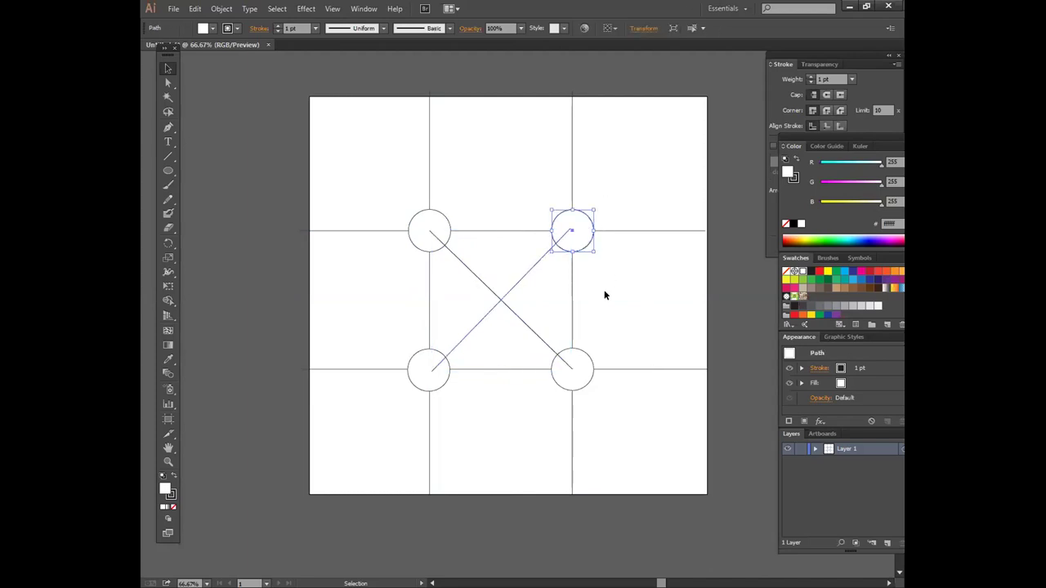
left_click_drag(618, 183, 607, 474)
left_click(582, 207)
left_click(579, 211)
left_click(426, 378)
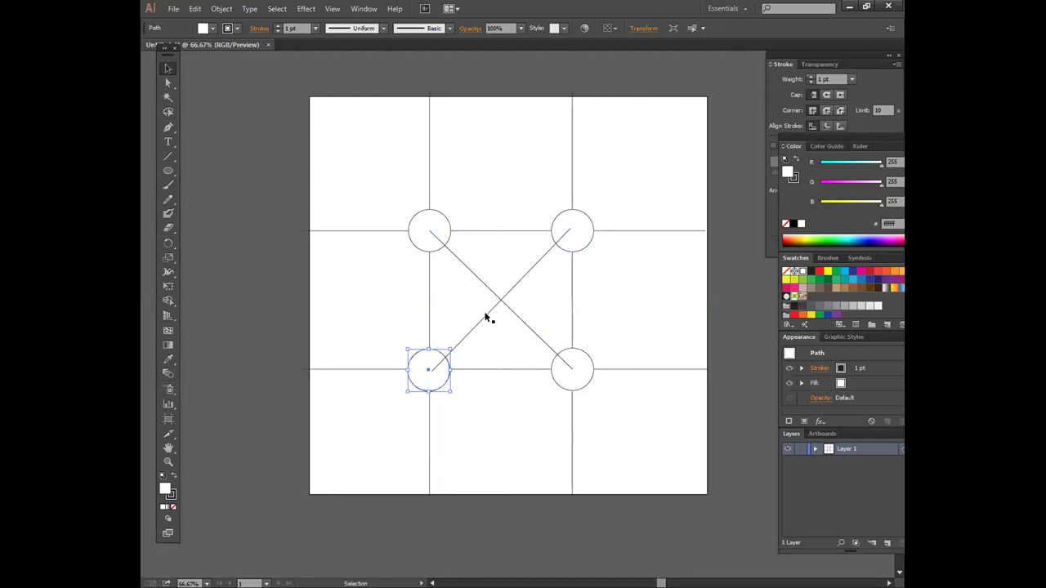
left_click(422, 241)
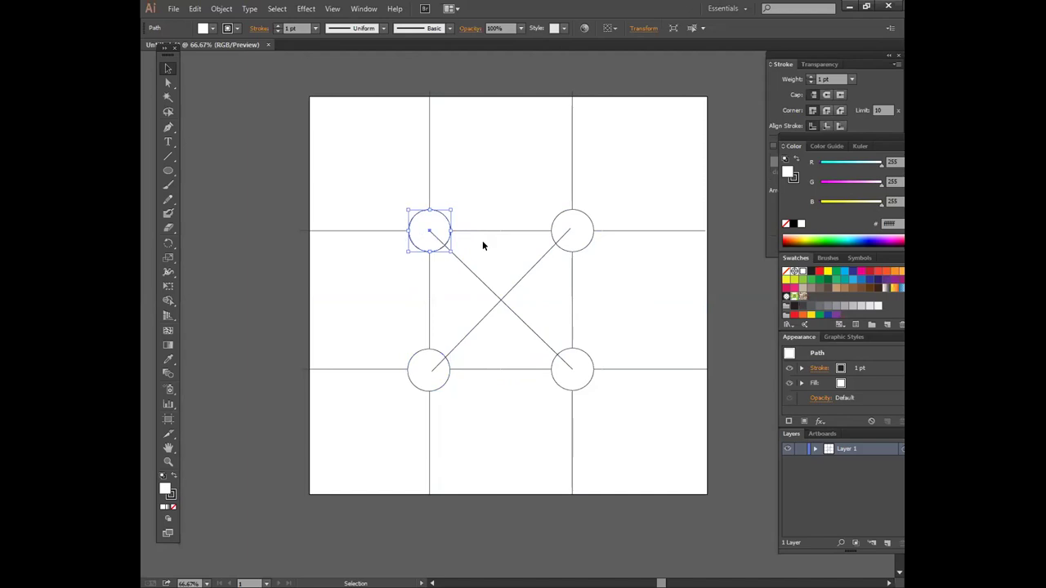
left_click(571, 232)
left_click(423, 364)
left_click(591, 370)
left_click_drag(625, 424, 525, 292)
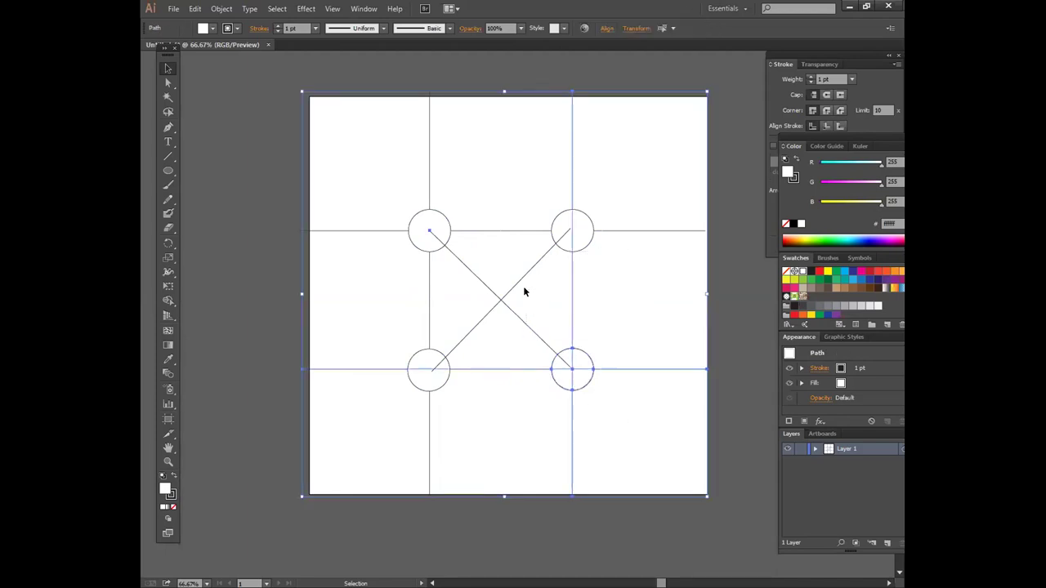
left_click(618, 344)
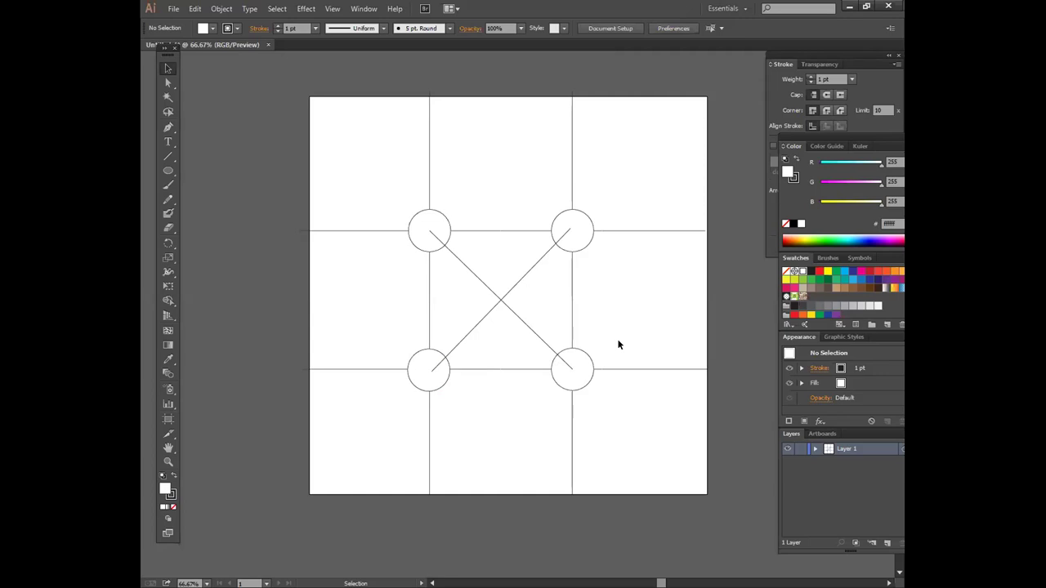
- Delete the diagonal that runs from the upper-left circle to the lower-right circle
left_click(533, 332)
key("Delete")
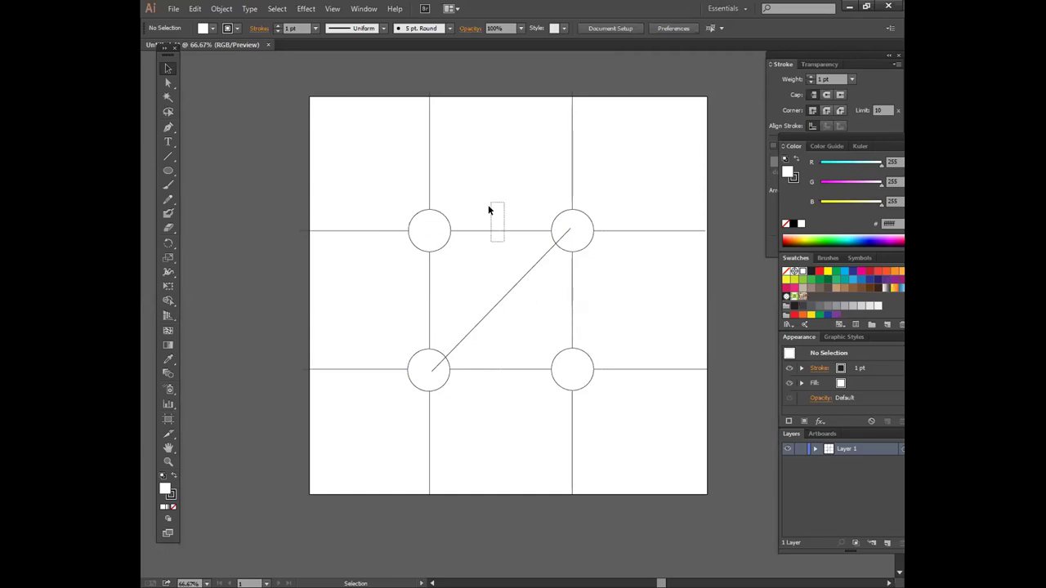
- Set the stroke weight of both horizontal grid lines and the remaining diagonal to 13 pt
left_click(494, 230)
left_click(528, 370, "shift")
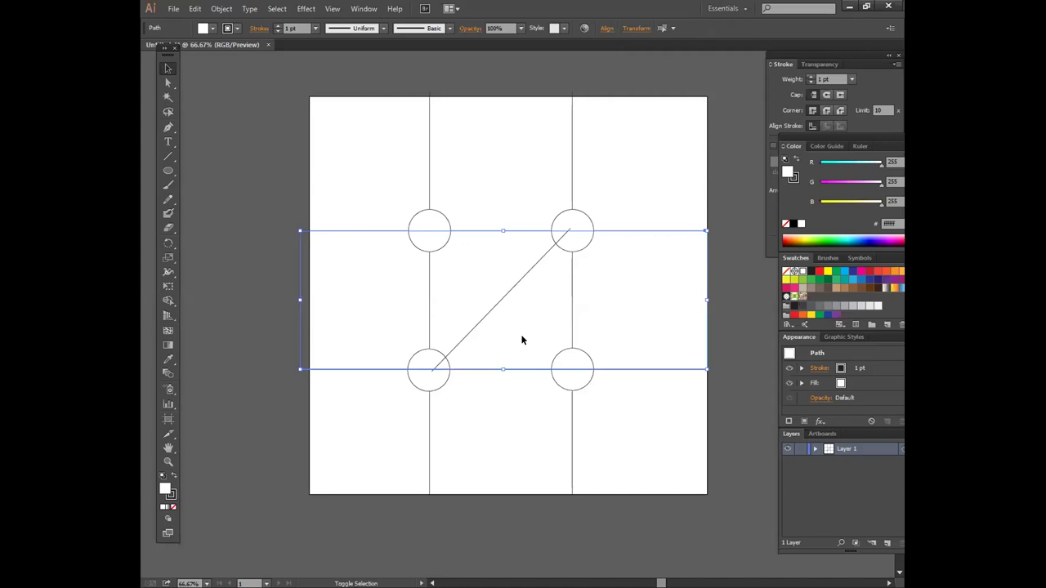
key("Up")
key("Up")
key("Up")
key("Up")
key("Up")
key("Up")
key("Up")
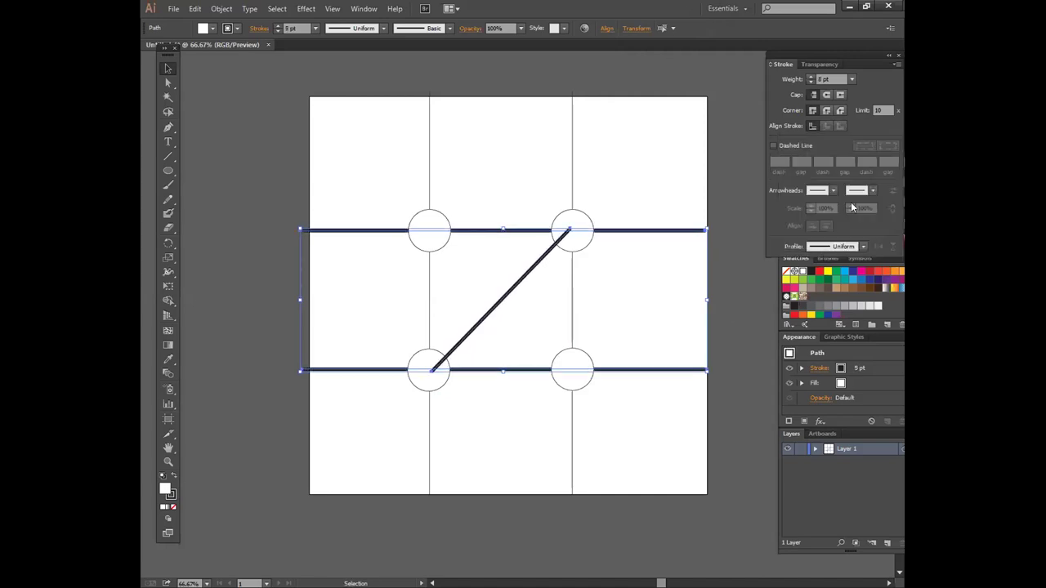
key("Up")
key("Up")
key("Up")
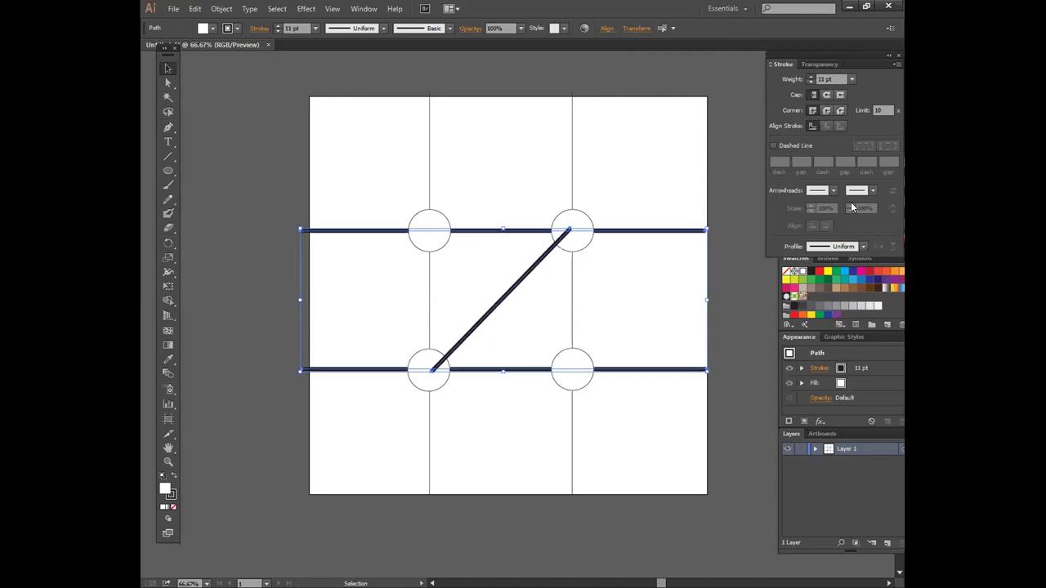
key("Up")
key("Up")
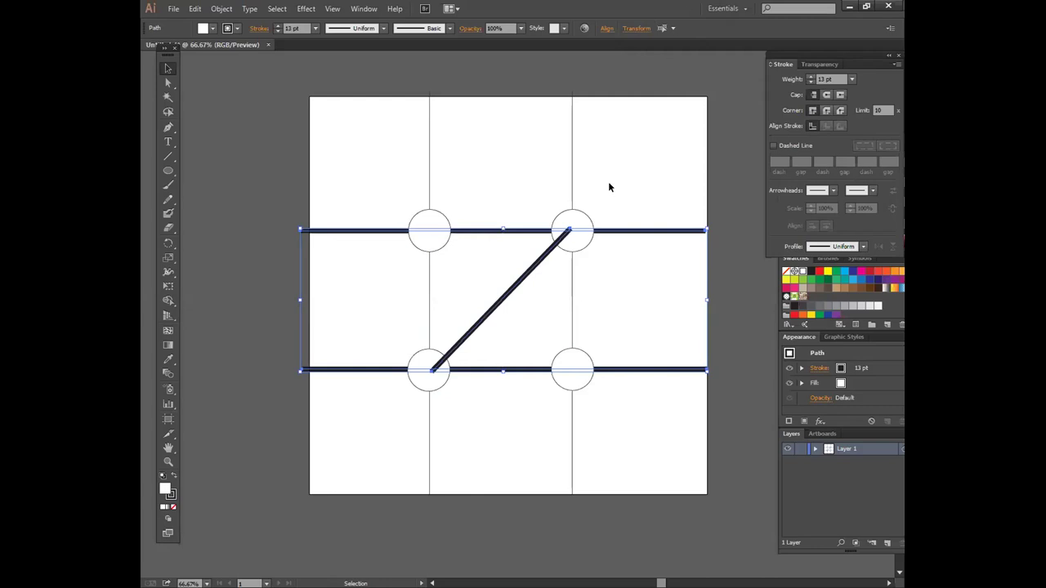
left_click(609, 188)
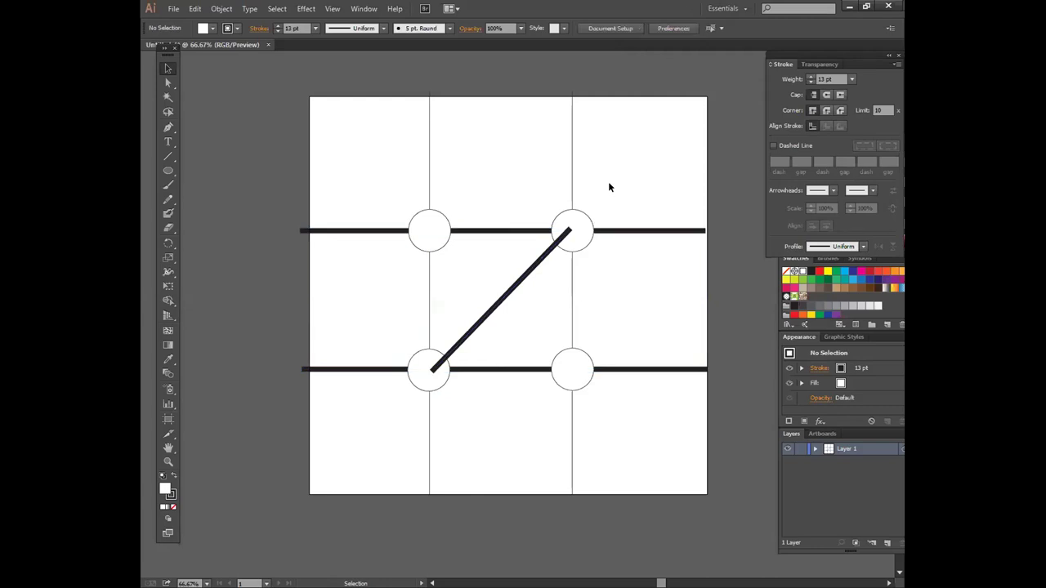
- Examine the thickened lines and the upper-left, upper-right and lower-left intersections, selecting each area in turn
left_click(365, 229)
left_click_drag(509, 175, 502, 428)
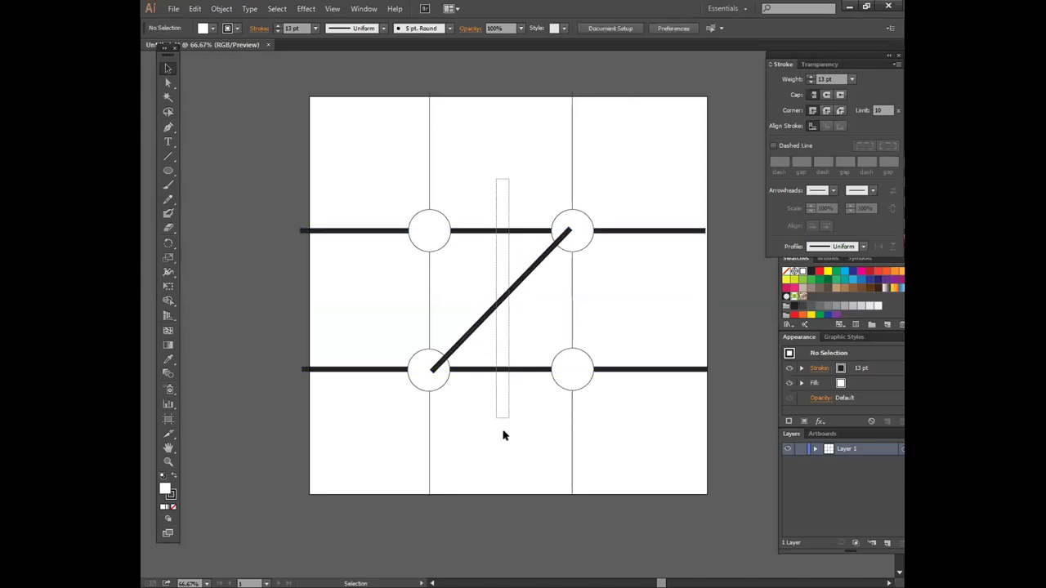
left_click_drag(518, 181, 514, 409)
left_click(508, 190)
left_click_drag(496, 190, 347, 281)
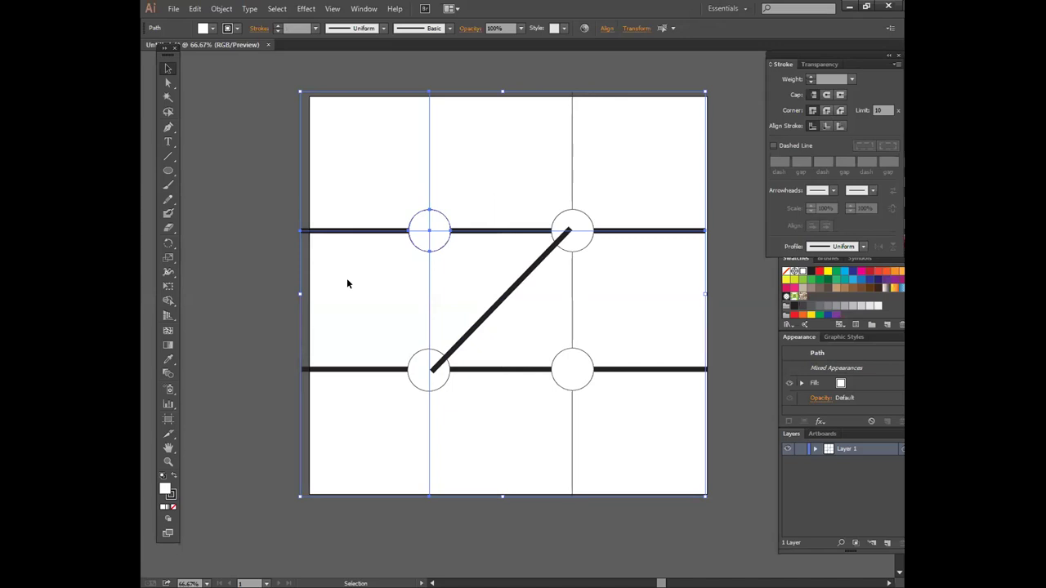
left_click_drag(385, 187, 459, 272)
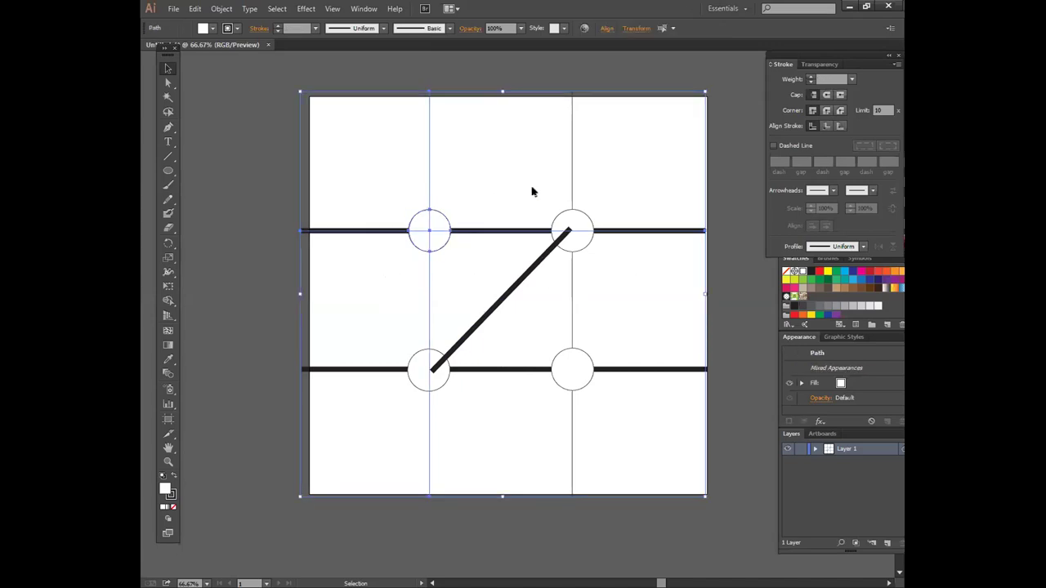
left_click_drag(519, 182, 618, 284)
left_click_drag(391, 321, 485, 410)
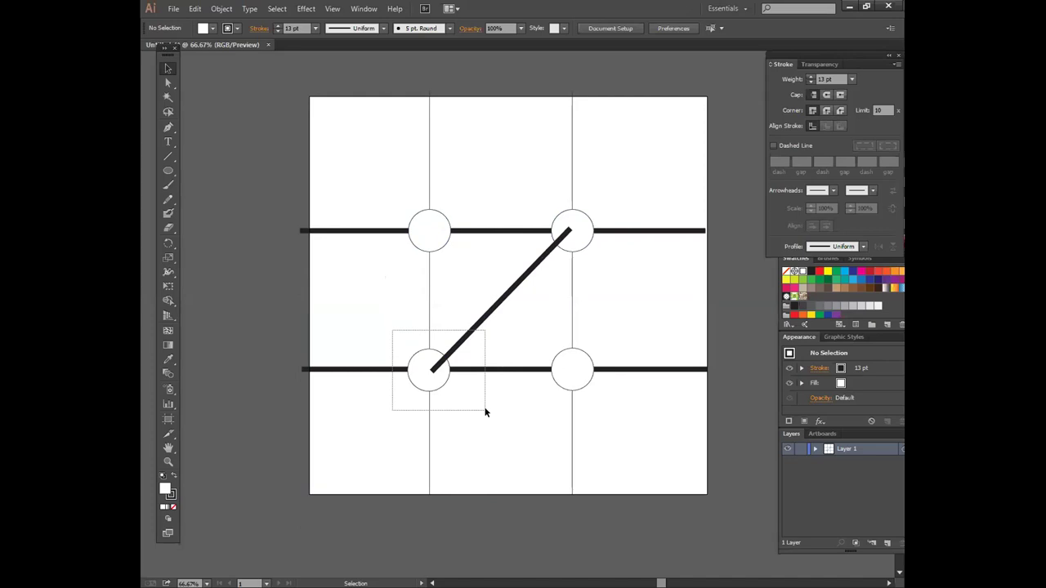
left_click_drag(485, 412, 484, 412)
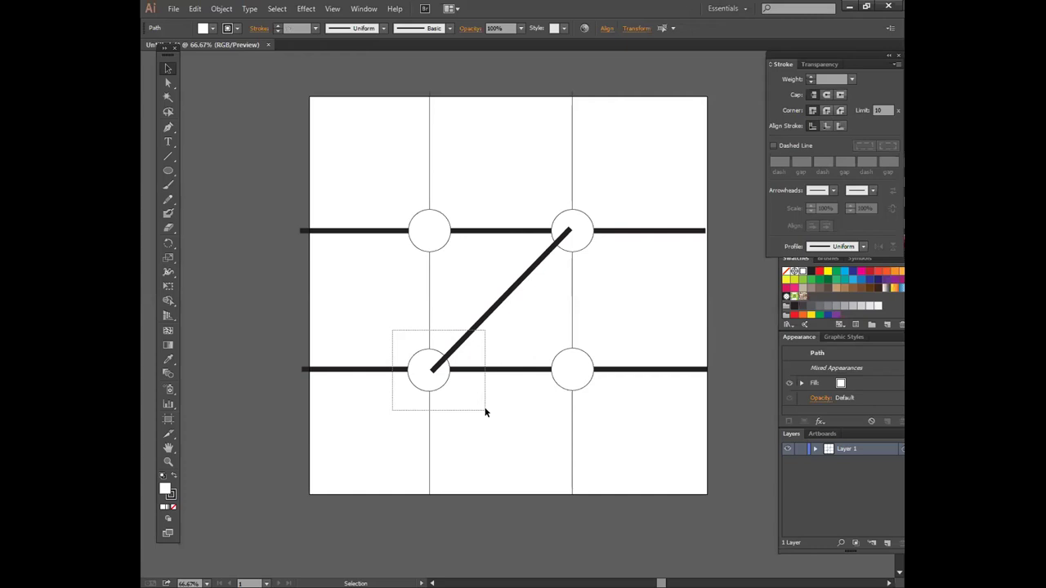
left_click_drag(484, 411, 484, 411)
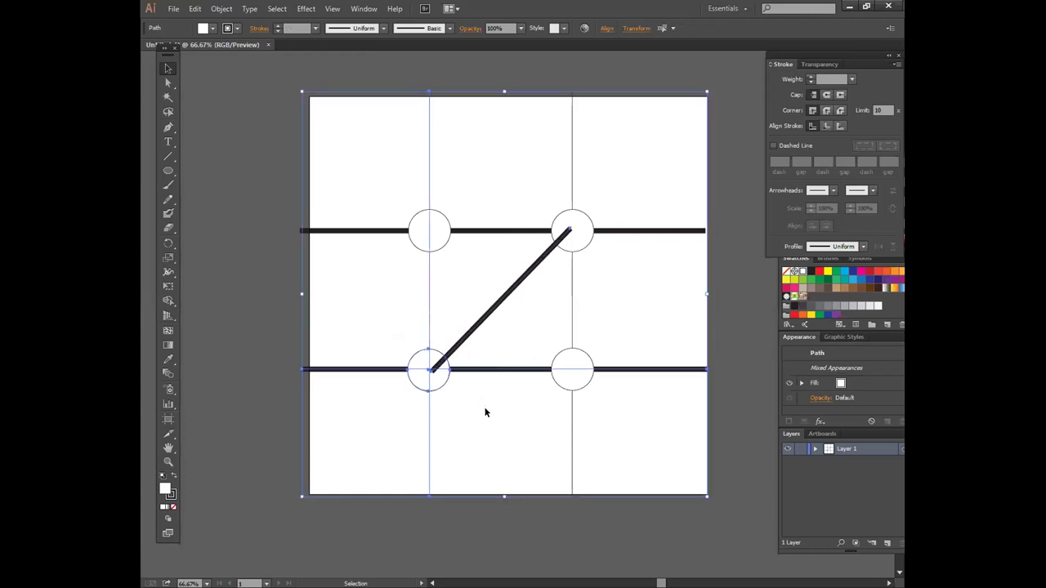
left_click(618, 413)
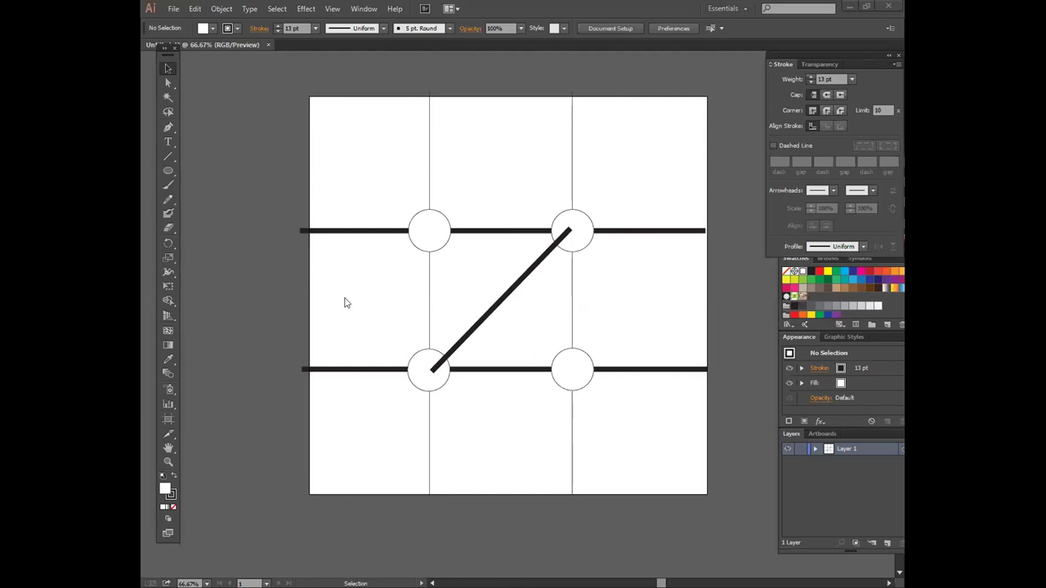
- Switch to the browser to view the creative business flyer template, and compare it with the grid's four intersections
key("alt+Tab")
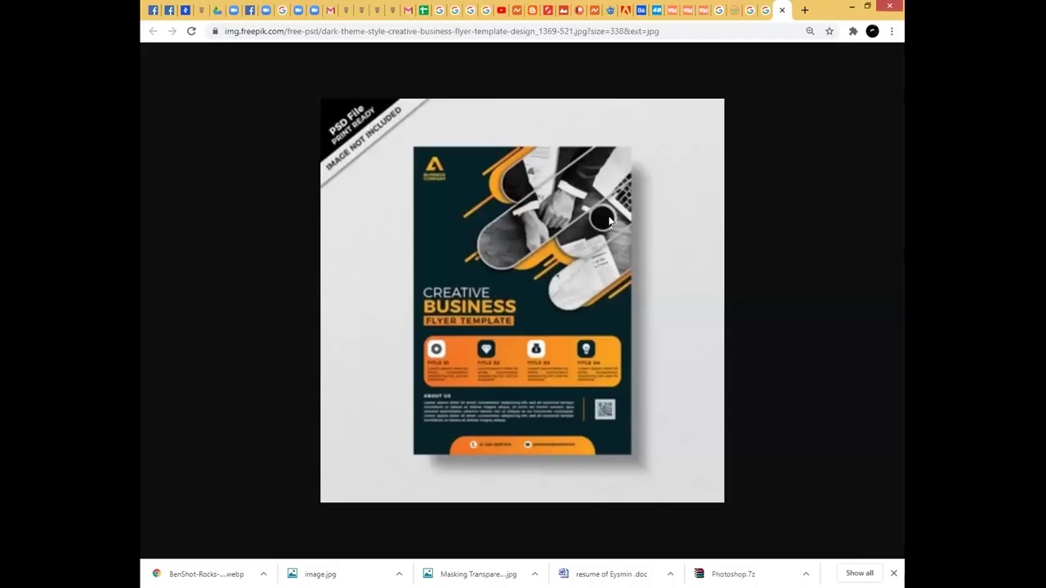
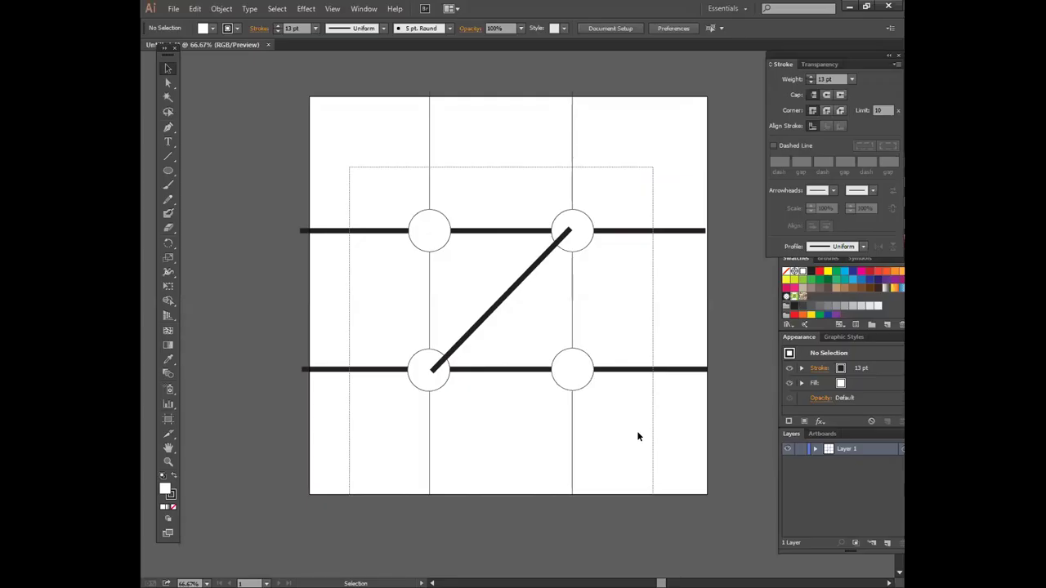
left_click_drag(369, 177, 638, 438)
left_click(428, 214)
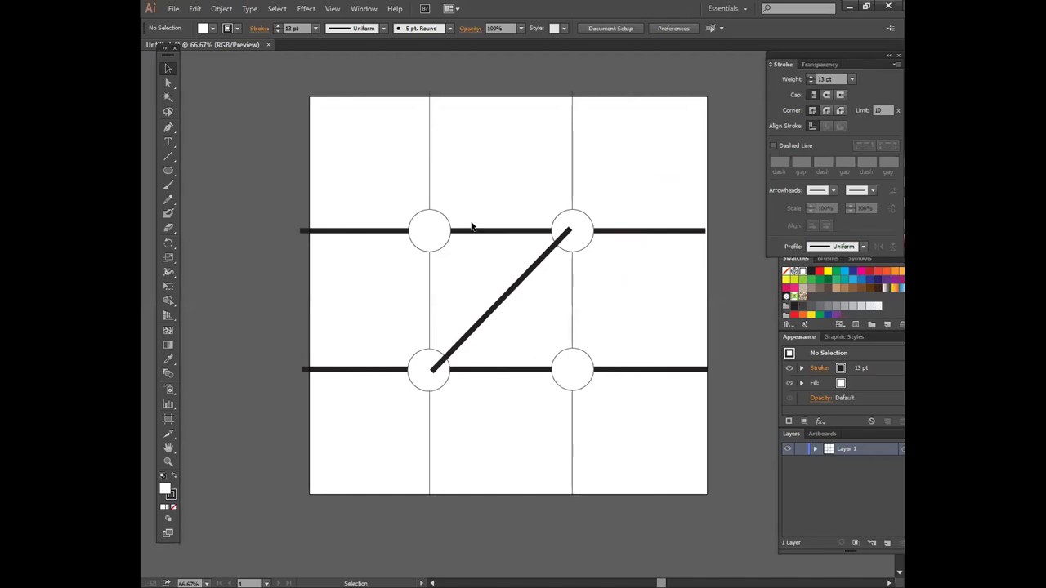
left_click(638, 433)
key("ctrl+z")
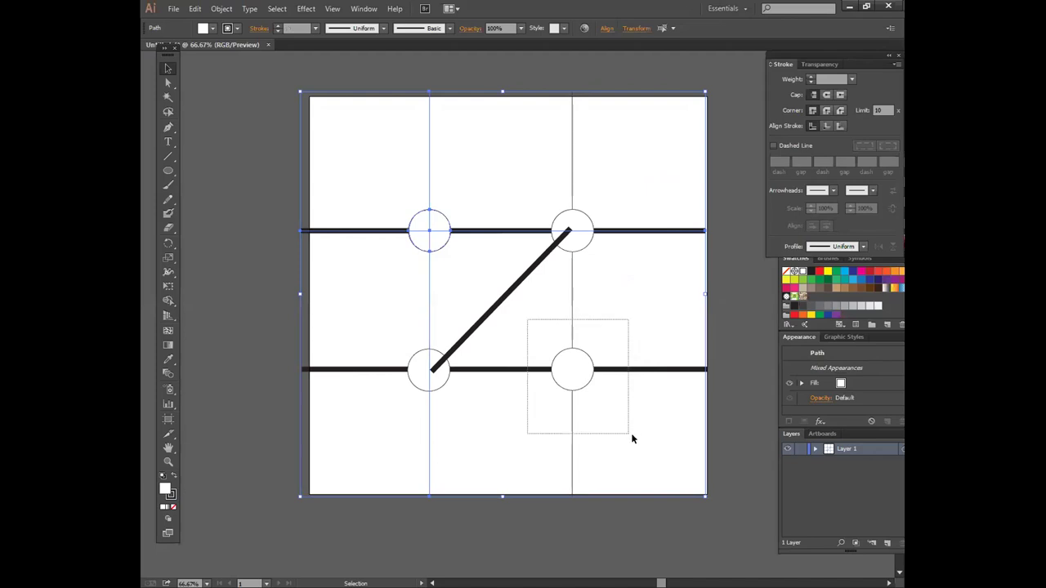
left_click(616, 438)
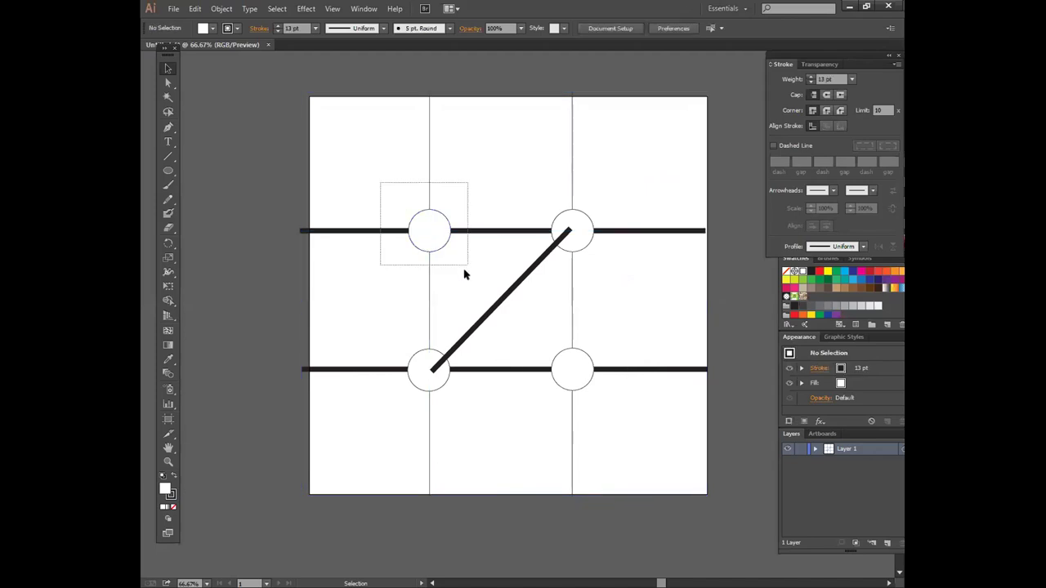
key("ctrl+z")
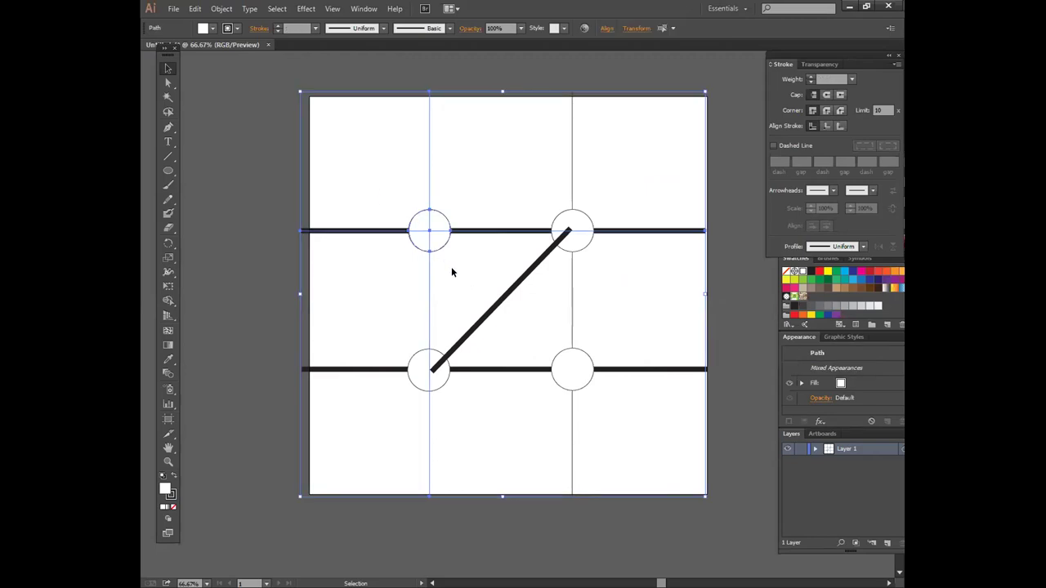
- Examine the upper-left intersection, selecting its circle together with the lines that cross there
left_click(482, 279)
key("ctrl+z")
left_click(471, 286)
key("ctrl+z")
left_click(422, 220)
key("ctrl+z")
left_click_drag(370, 173, 469, 267)
key("ctrl+z")
left_click_drag(466, 266, 391, 194)
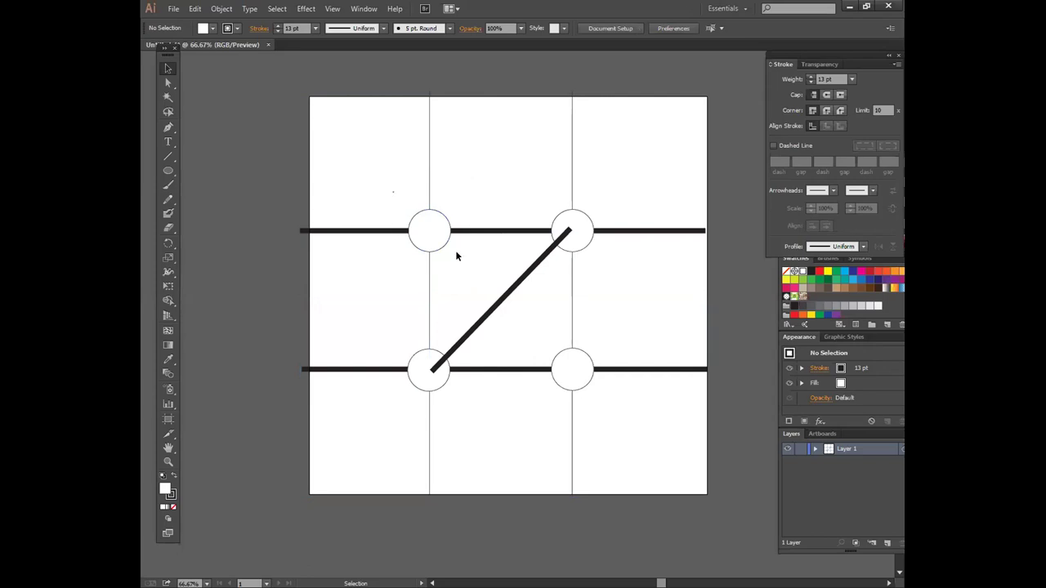
mouse_move(483, 275)
left_mouse_down()
mouse_move(385, 187)
mouse_move(468, 274)
left_mouse_up()
left_click_drag(374, 187, 469, 270)
left_click(481, 282)
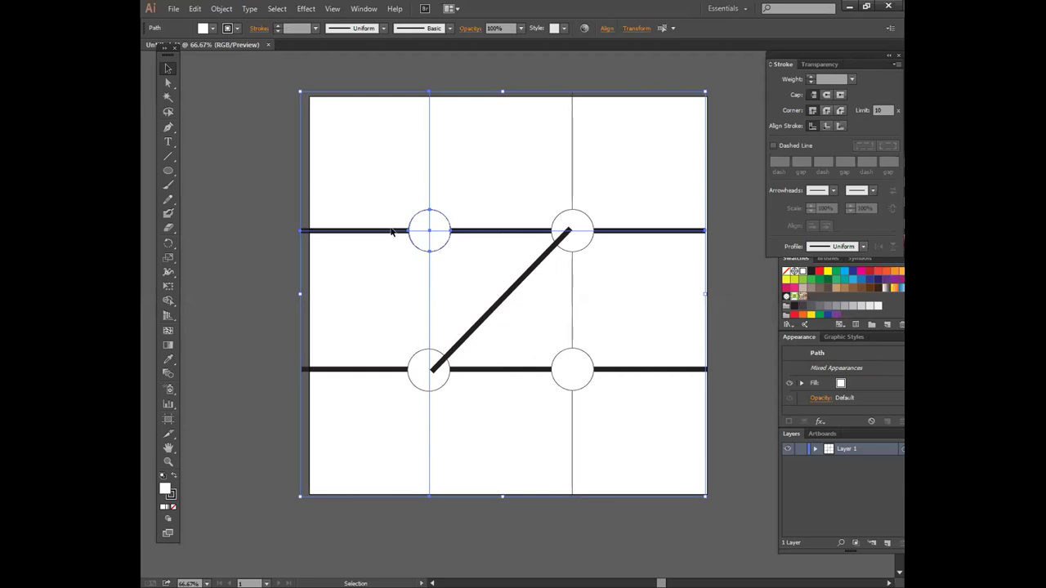
left_click_drag(376, 196, 467, 256)
left_click_drag(386, 189, 485, 280)
left_click(483, 292)
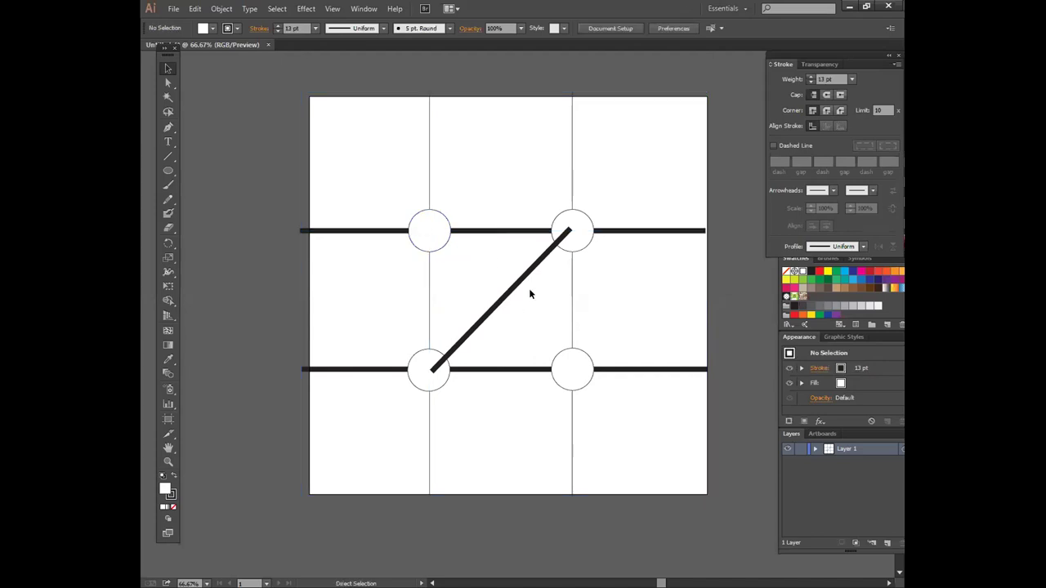
- Examine the central area enclosed by the four intersection circles, selecting it as a whole
key("ctrl+minus")
left_click_drag(388, 199, 614, 403)
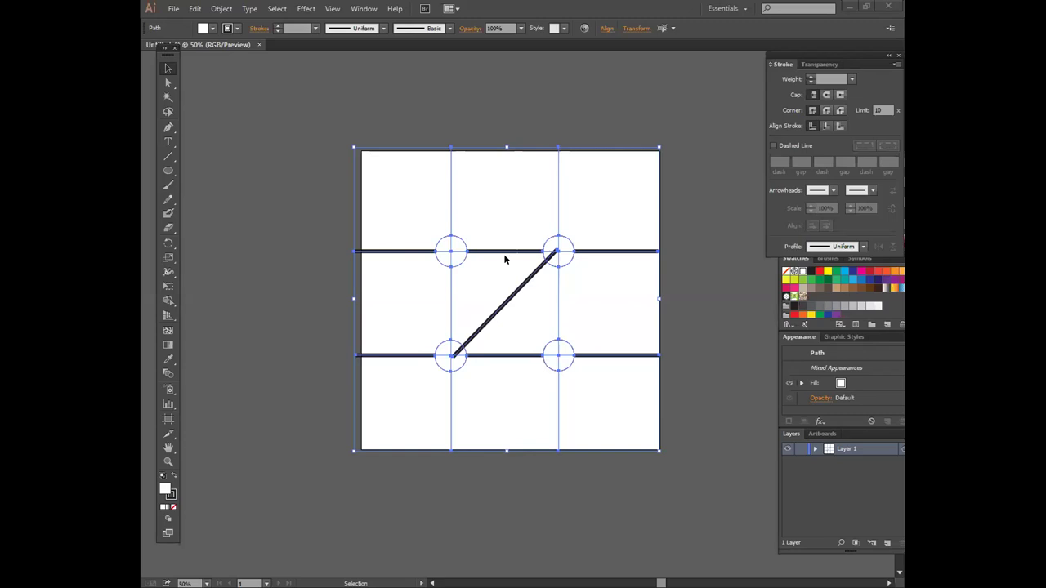
left_click_drag(411, 213, 592, 409)
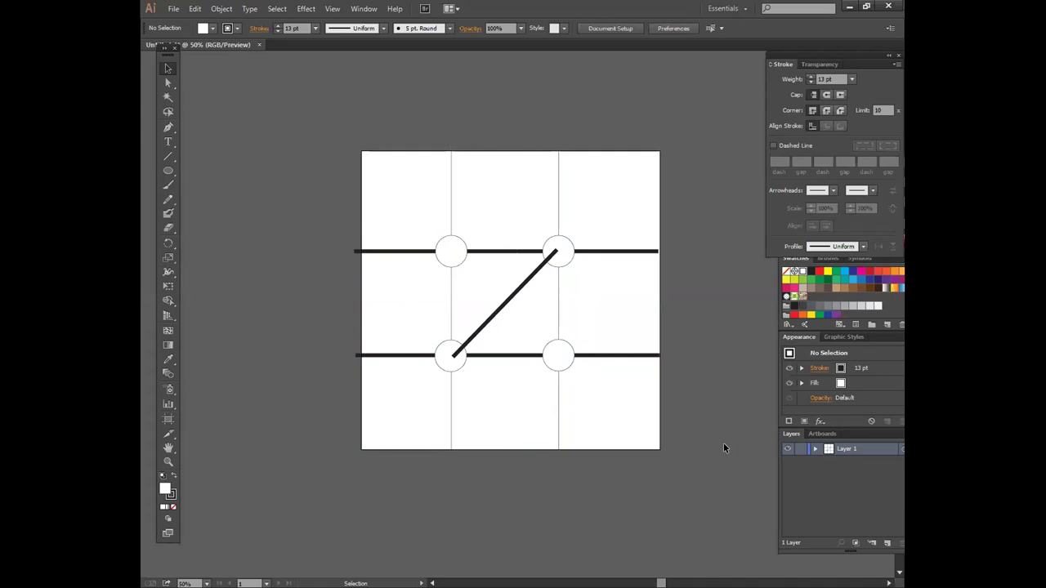
left_click_drag(409, 210, 614, 409)
left_click_drag(425, 222, 580, 423)
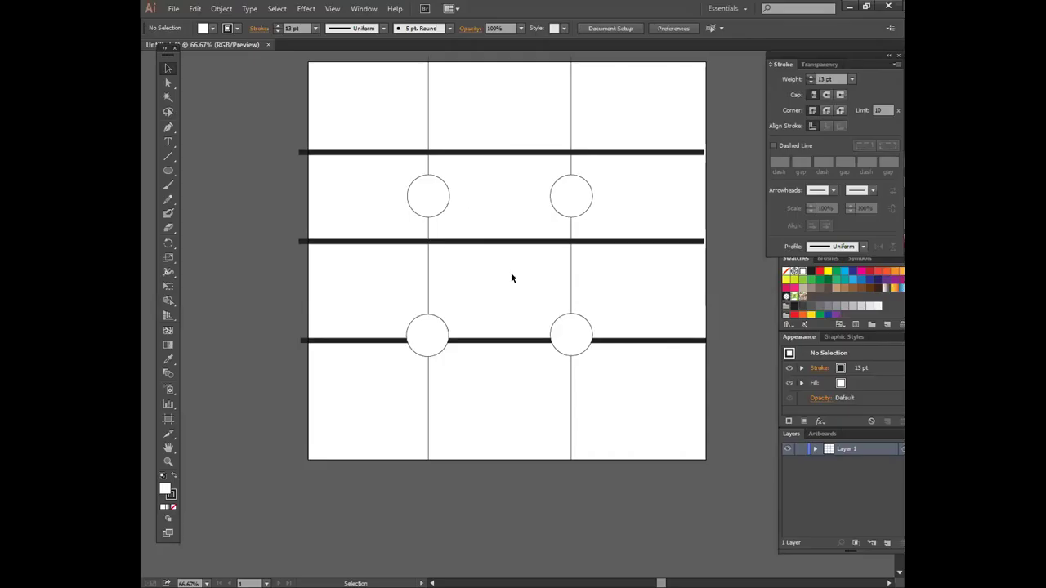
- Make a rotated vertical copy of the middle horizontal line and place it through the centre of the artboard
left_click(549, 242)
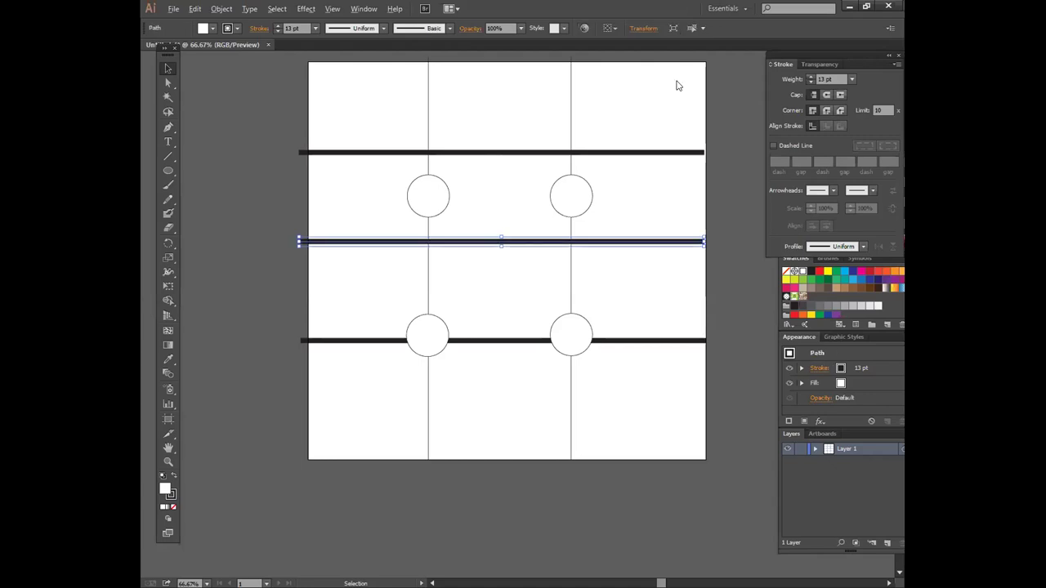
left_click_drag(668, 367, 501, 305)
key("shift+Down")
key("shift+Down")
key("shift+Down")
key("shift+Down")
key("shift+Down")
scroll(593, 155, "up", 2)
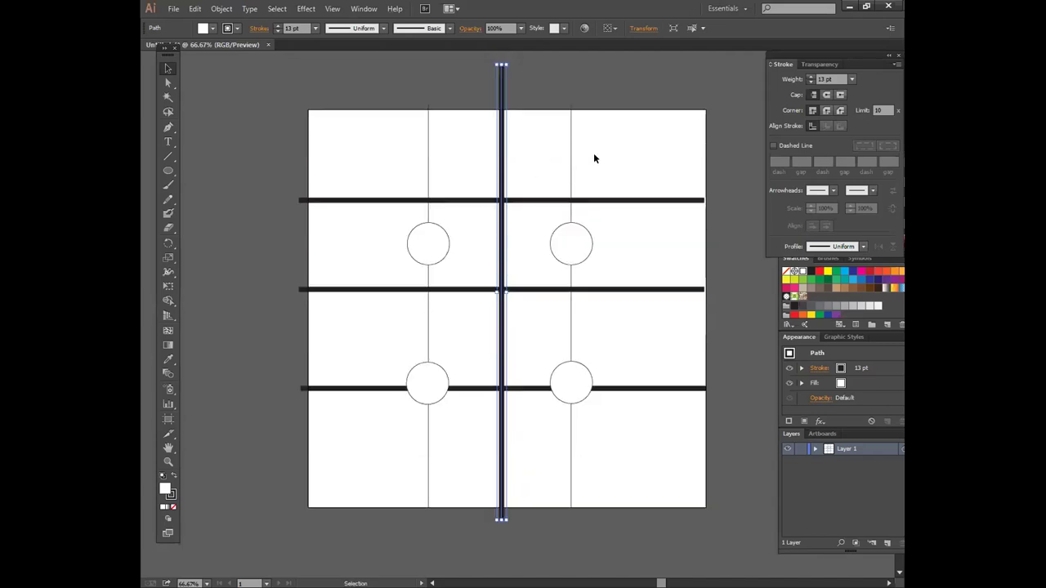
- Move the two thin vertical lines outward, away from the thick centre line
left_click(573, 160)
left_click(601, 157)
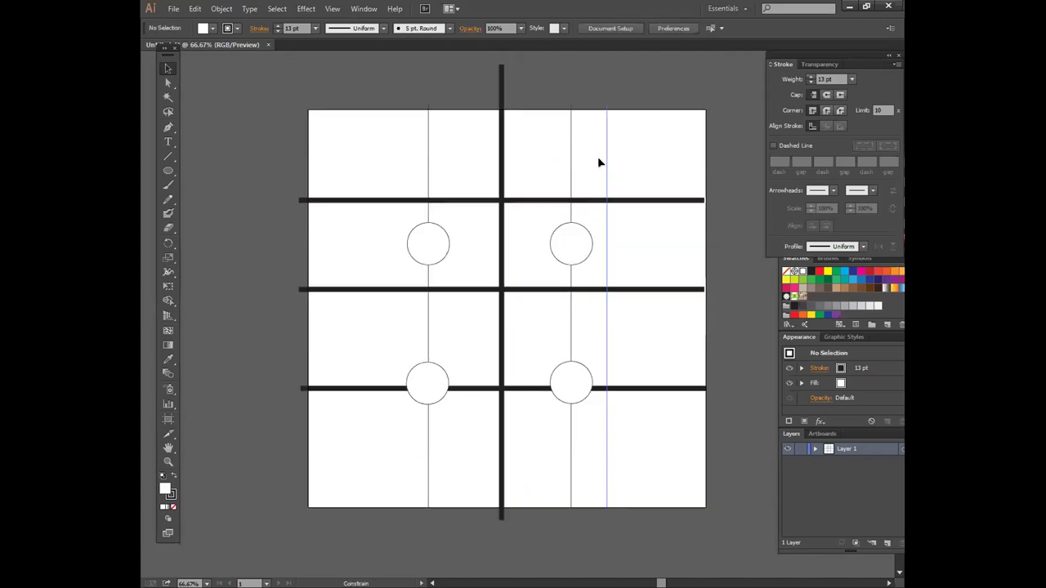
left_click(426, 162)
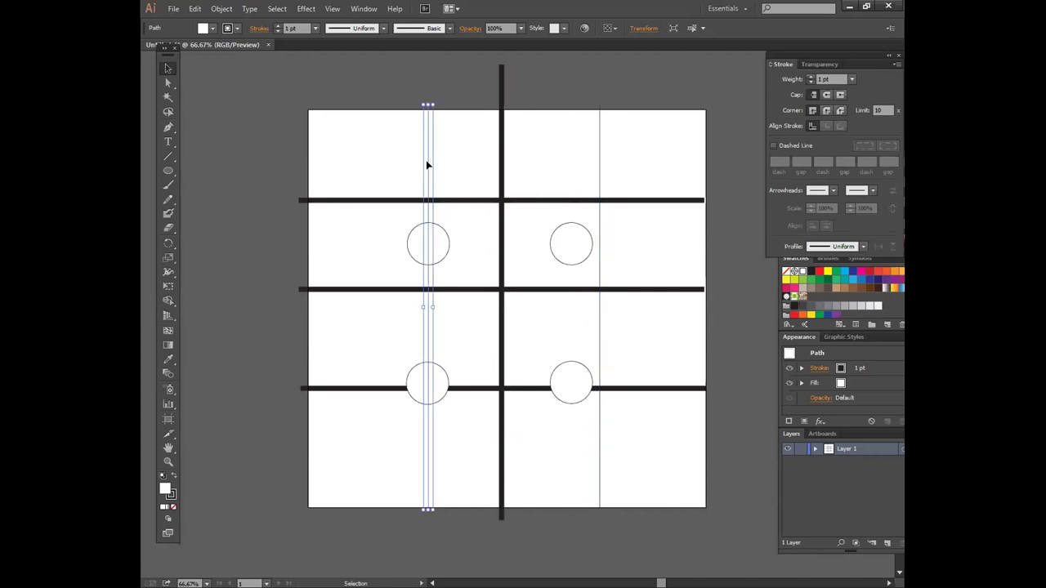
left_click(465, 237)
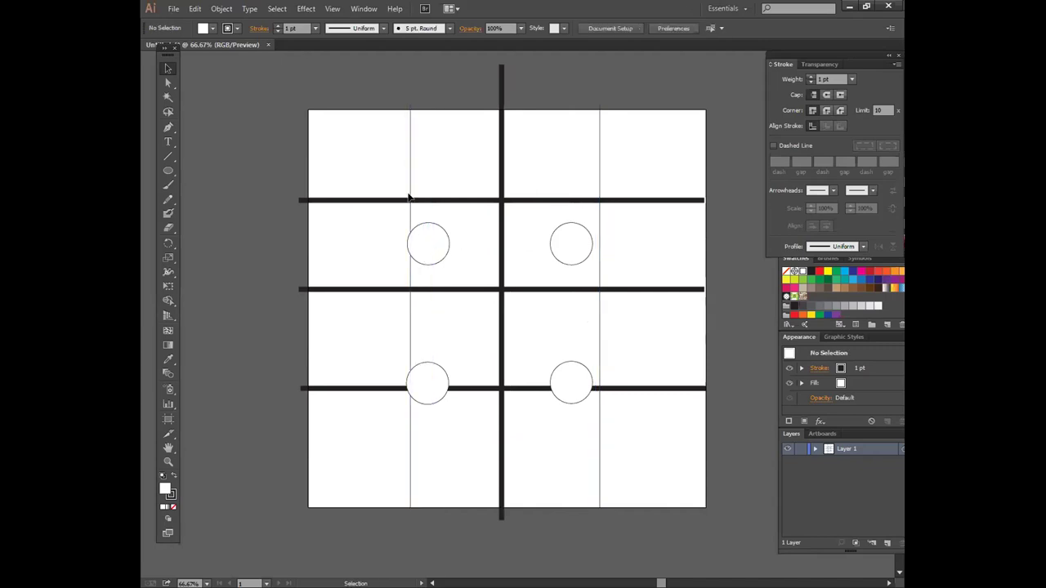
- Move the four circles onto the outer corner intersections of the repositioned grid lines
left_click_drag(601, 219, 604, 204)
left_click_drag(605, 204, 608, 210)
left_click_drag(436, 379, 422, 384)
left_click_drag(569, 386, 599, 389)
left_click(654, 319)
left_click(432, 397)
key("ctrl+shift+a")
- Duplicate the circles onto the remaining intersections along the centre vertical line and the middle horizontal line
left_click(414, 396)
left_click_drag(415, 393, 511, 395)
left_click(659, 323)
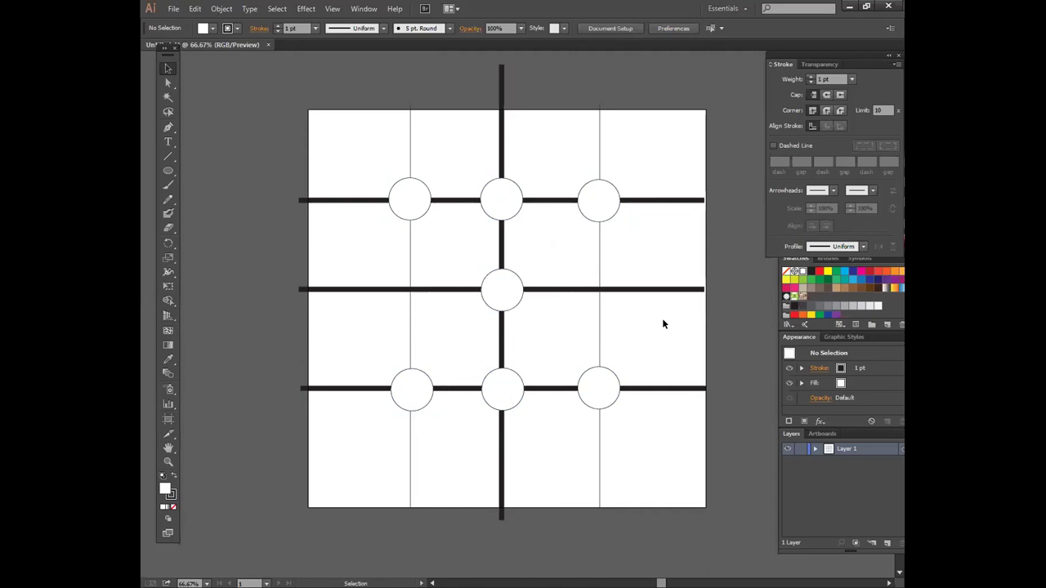
left_click_drag(505, 298, 412, 304)
left_click(446, 248)
- Examine the full grid of nine intersection circles and the top row, selecting the areas in turn
left_click_drag(369, 140, 661, 455)
left_click(661, 456)
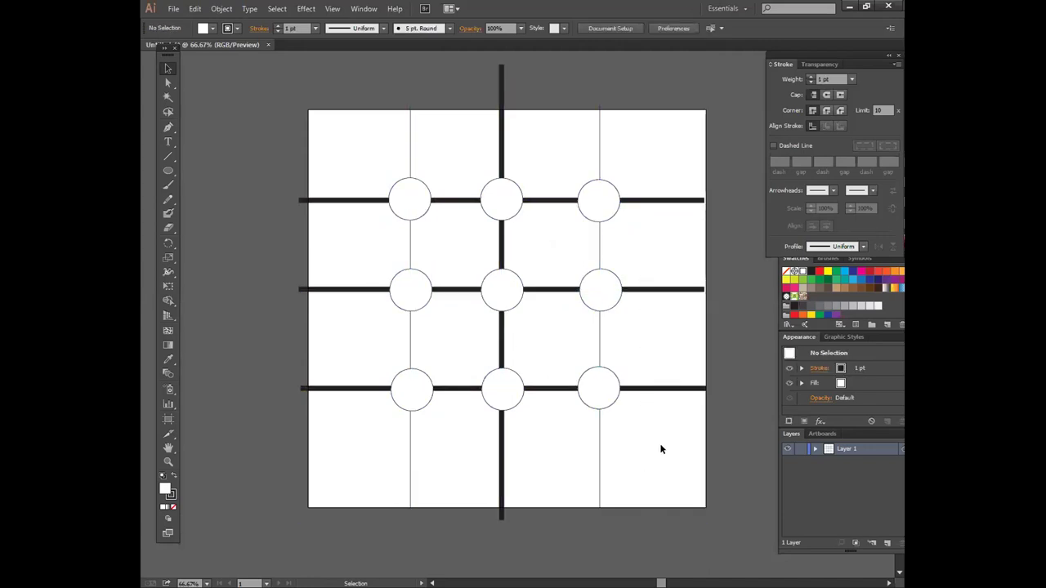
left_click_drag(328, 158, 641, 453)
left_click_drag(362, 145, 641, 454)
left_click(404, 194)
left_click_drag(479, 164, 571, 205)
left_click_drag(558, 161, 632, 232)
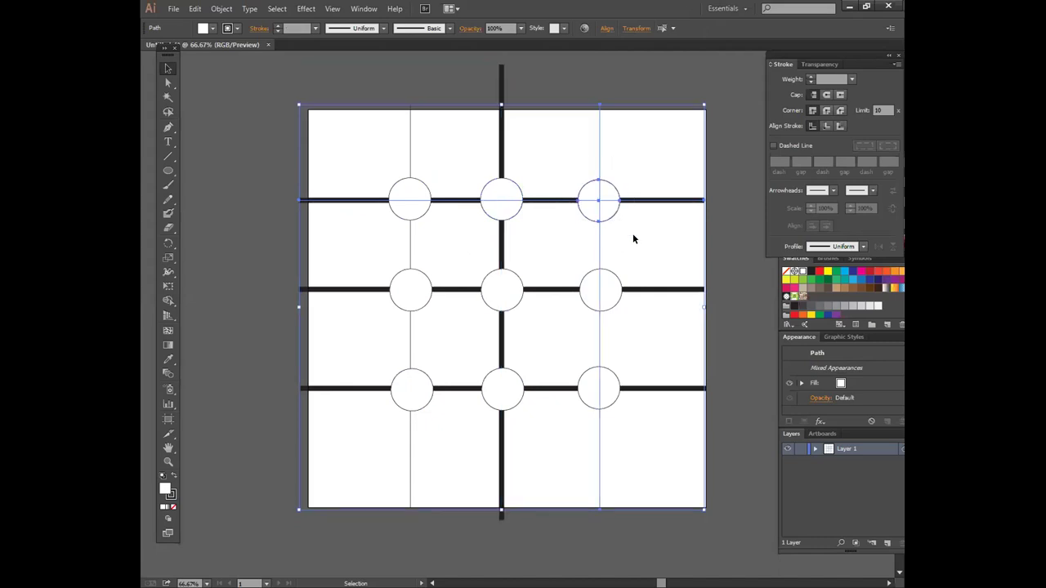
left_click(633, 233)
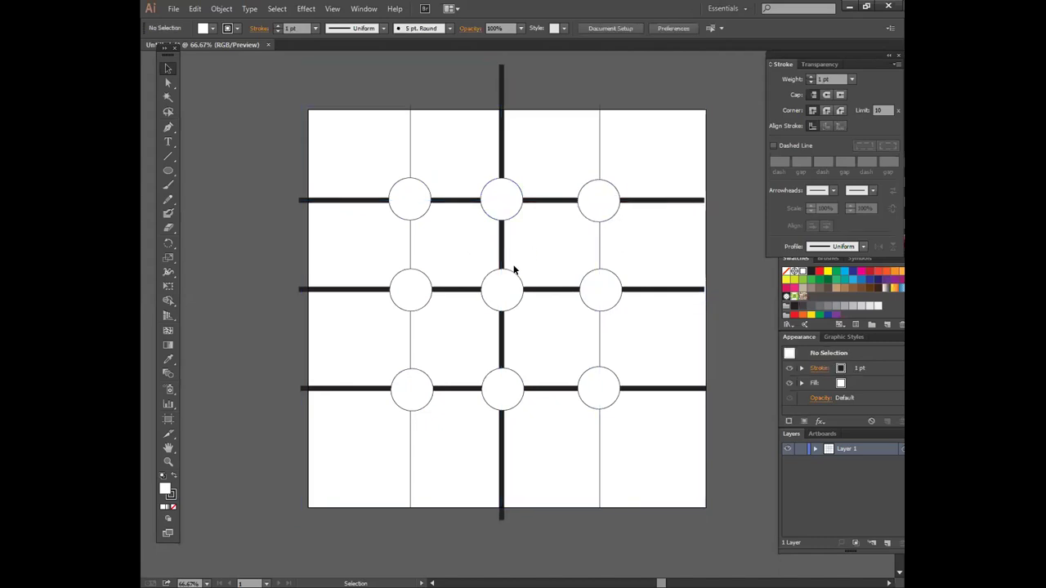
- Examine the lower-right intersection, the middle row and the centre circle of the nine-point grid
left_click_drag(555, 338, 654, 439)
left_click(428, 275)
left_click_drag(331, 245, 622, 326)
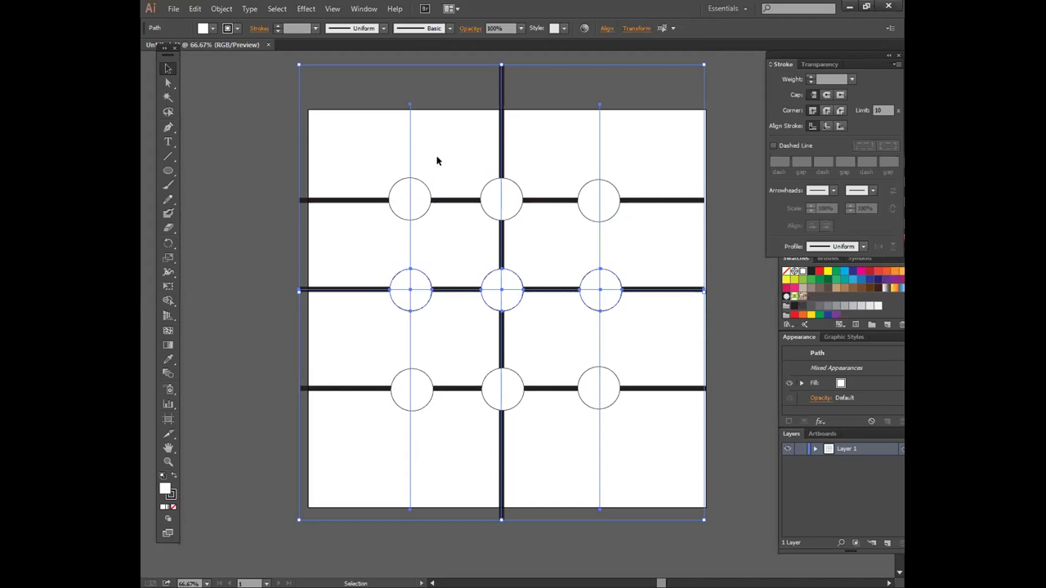
left_click(362, 140)
left_click_drag(361, 140, 691, 471)
left_click_drag(473, 261, 531, 330)
left_click(511, 285)
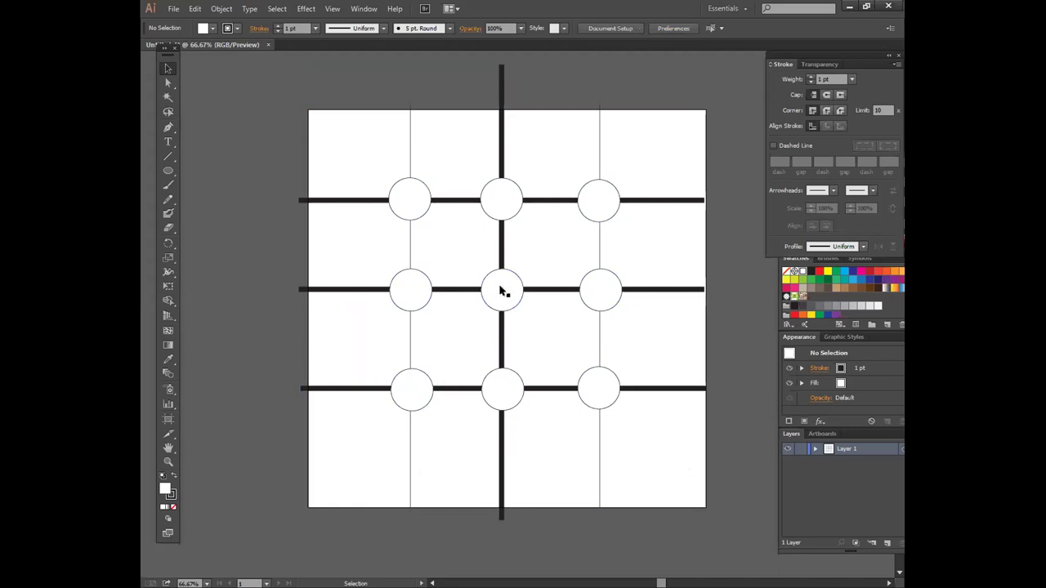
- Draw an open Pen path from the centre circle through the three top-row circles, ending at the lower-left circle
left_click(501, 290)
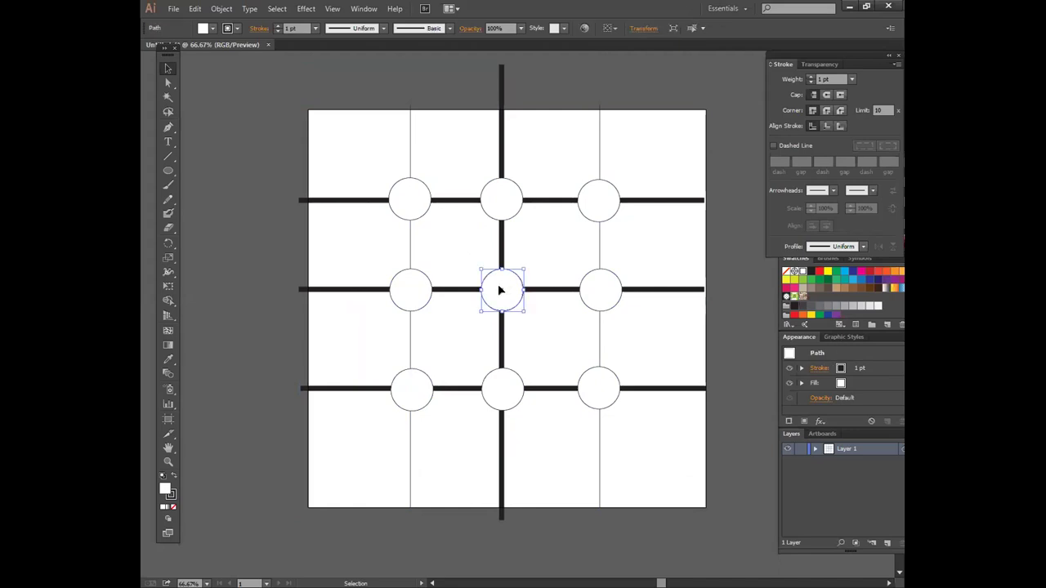
key("p")
left_click(510, 290)
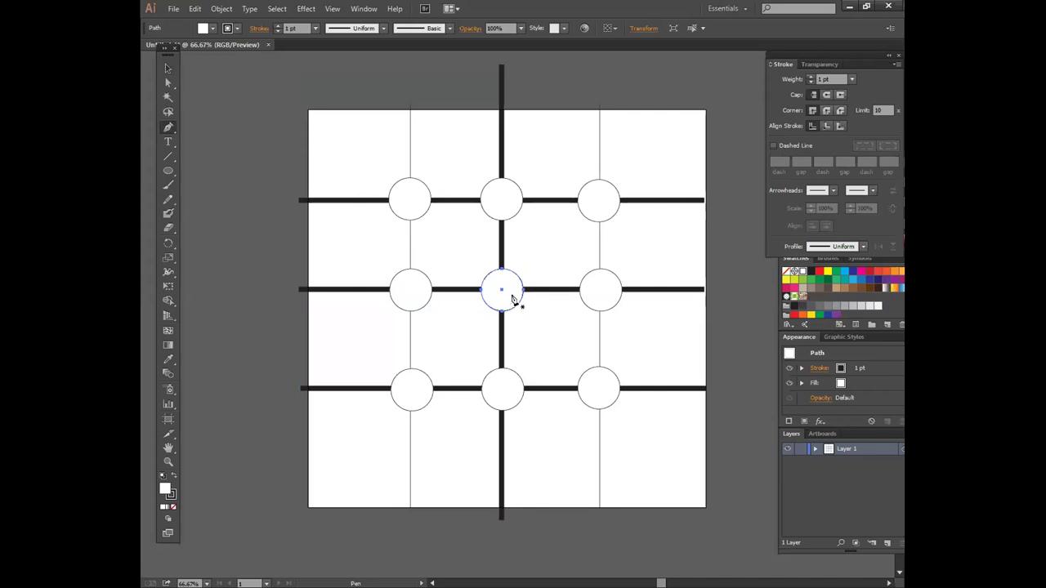
left_click(410, 200)
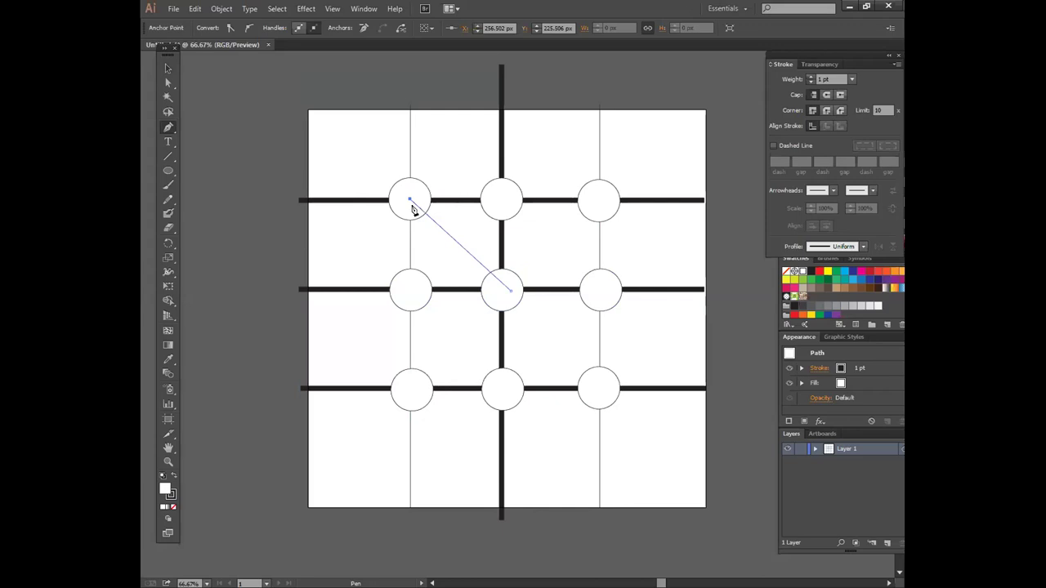
left_click(501, 199)
left_click(600, 198)
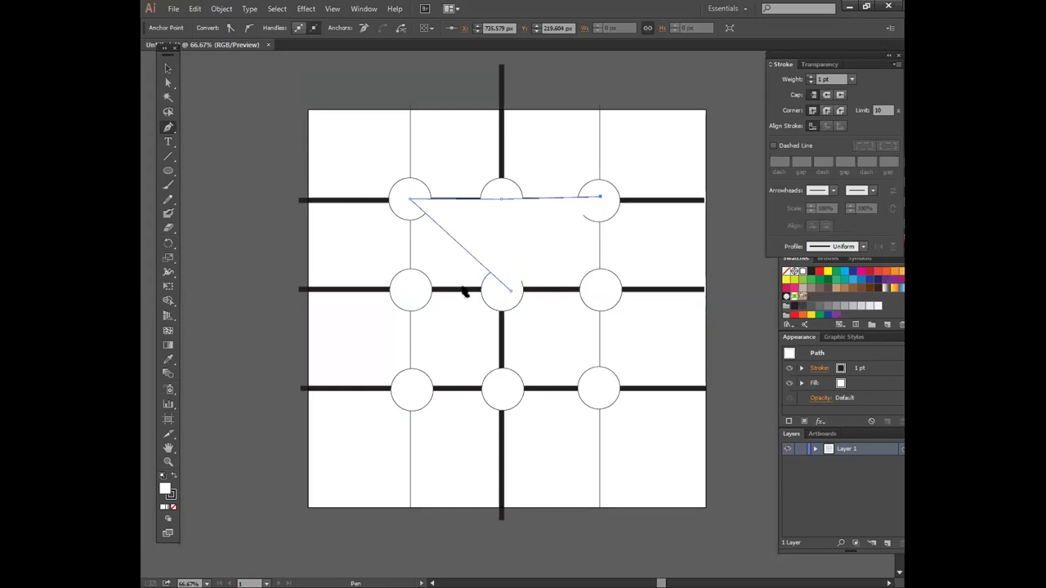
left_click(411, 390)
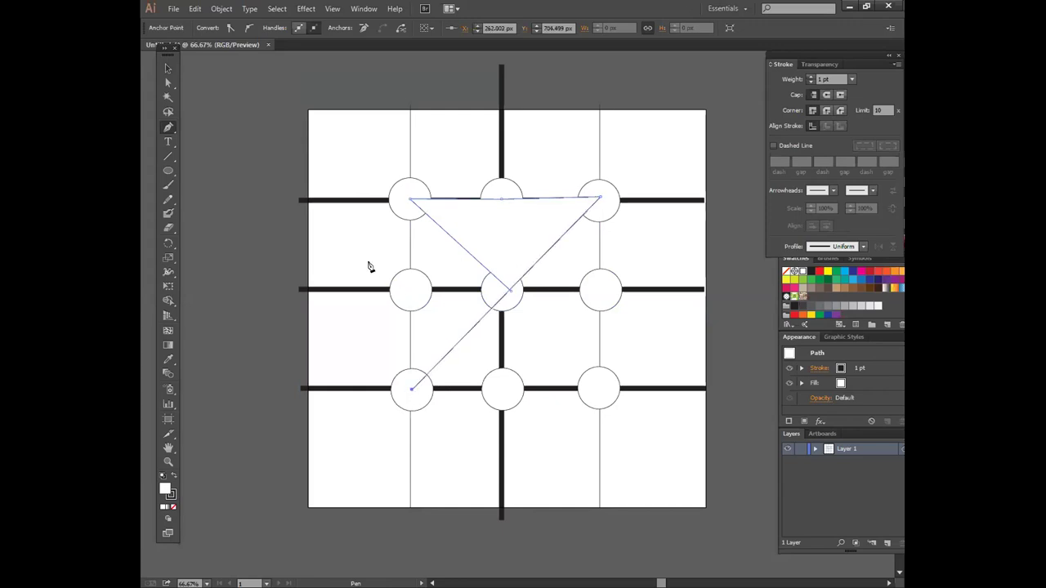
left_click(167, 172)
key("m")
left_click_drag(366, 253, 468, 449)
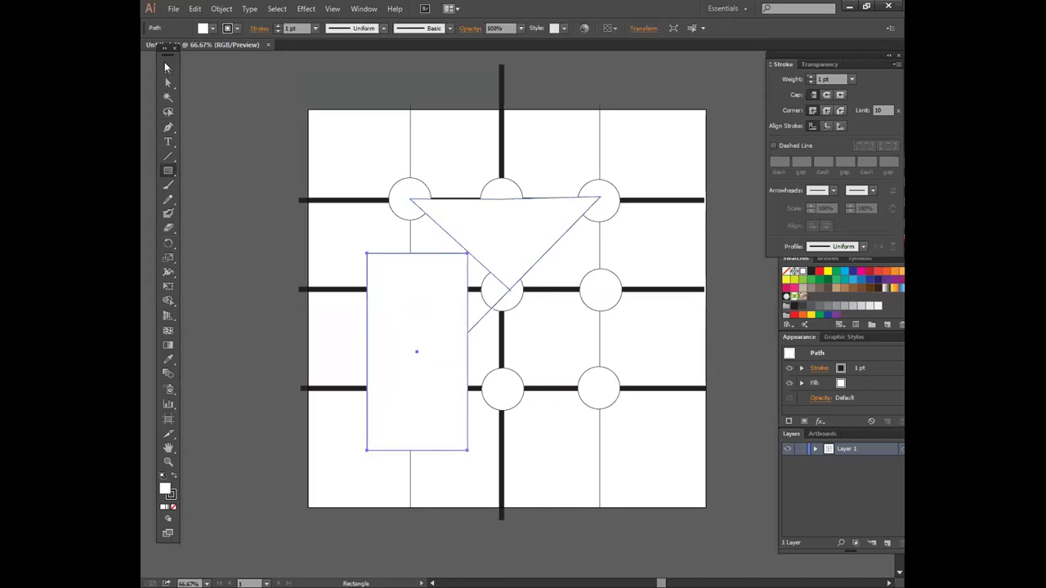
left_click(167, 73)
key("Delete")
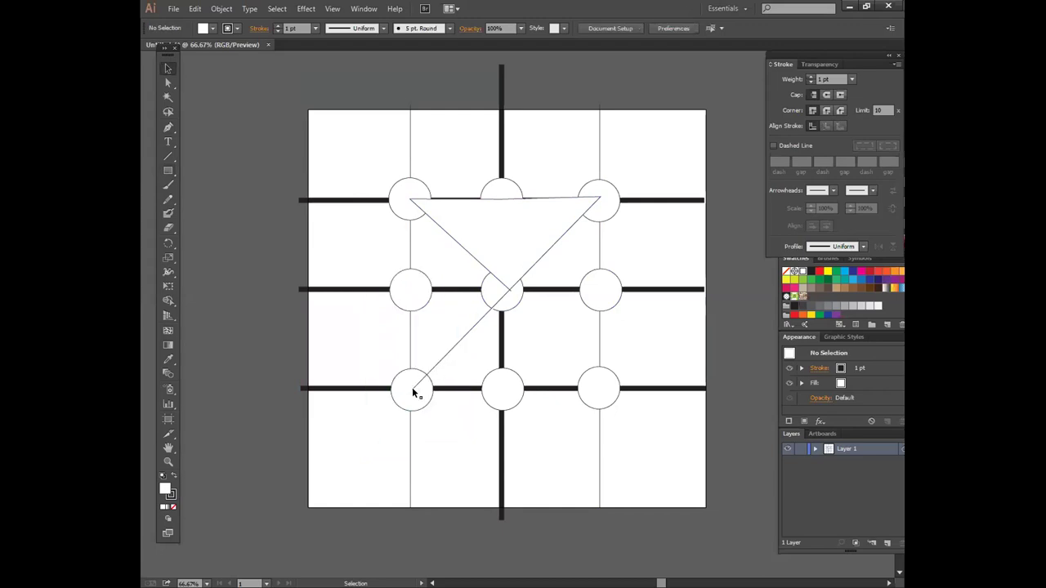
- Draw a straight Pen line from the lower-left circle's centre to the lower-right circle's centre
left_click(168, 128)
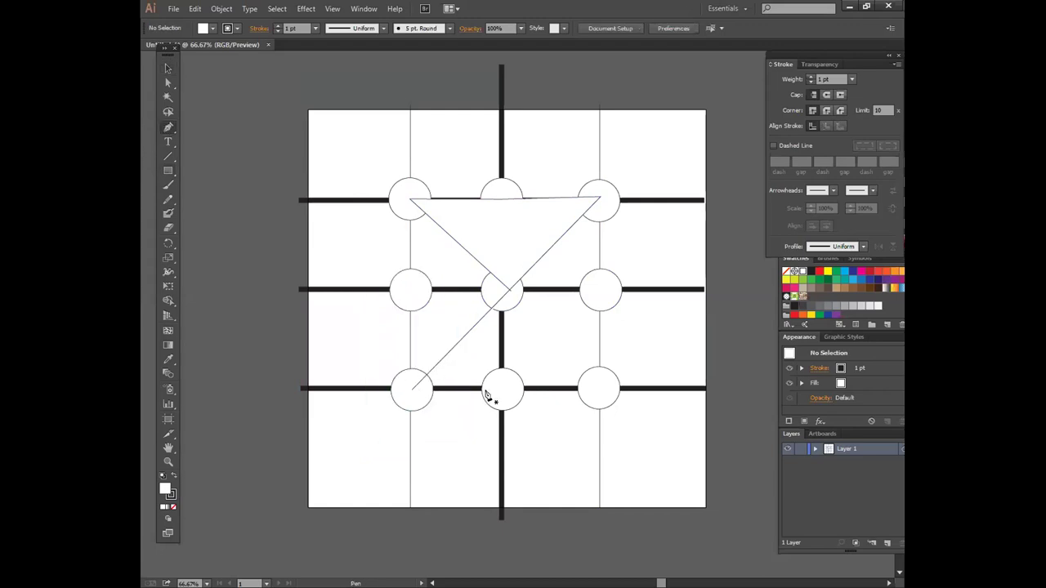
left_click(414, 390)
left_click(597, 389, "shift")
- Draw a wide rectangle covering the lower-centre and lower-right circles, and shift it slightly down and left
left_click(168, 170)
left_click_drag(472, 337, 696, 418)
key("v")
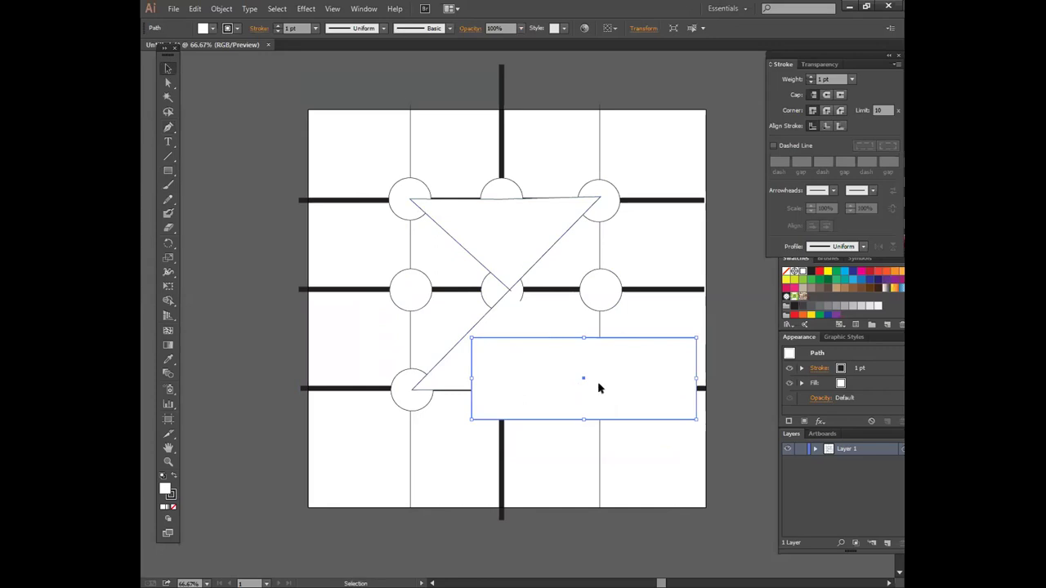
left_click_drag(590, 416, 574, 454)
- Draw a tall rectangle over the left column's two lower circles and a wide one over the top-left circle
left_click(167, 170)
left_click_drag(340, 264, 436, 468)
left_click_drag(388, 263, 392, 70)
key("ctrl+z")
left_click_drag(345, 152, 472, 235)
left_click(166, 67)
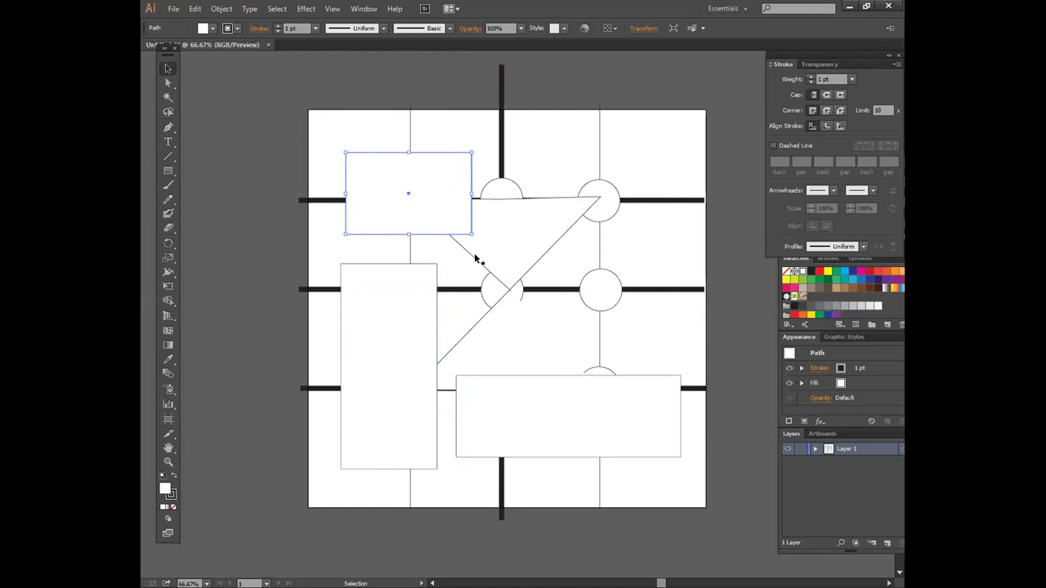
- Delete all grid lines, circles, paths and rectangles from the square artboard
left_click_drag(342, 127, 706, 504)
key("Delete")
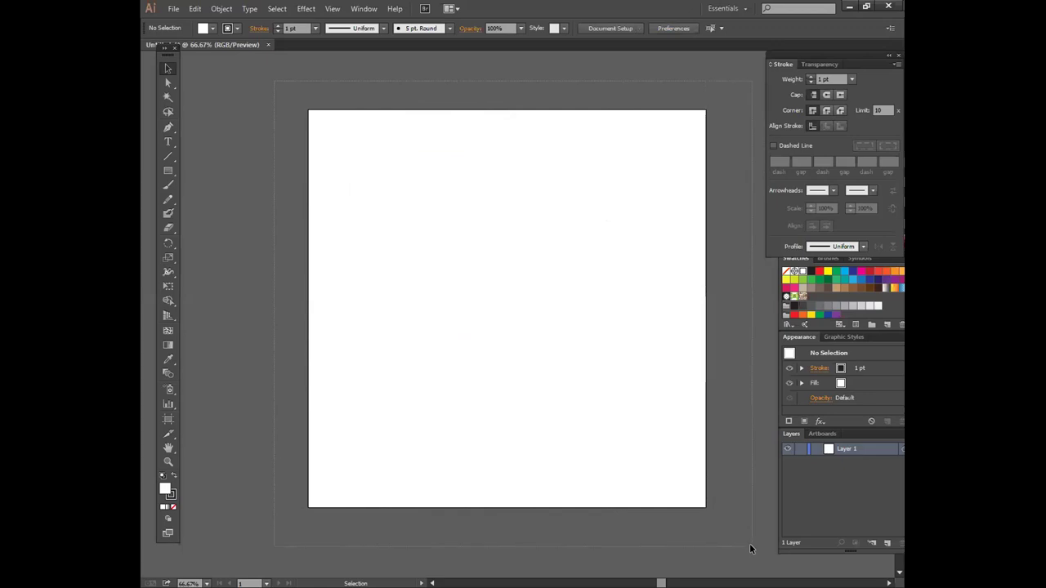
left_click_drag(279, 99, 723, 521)
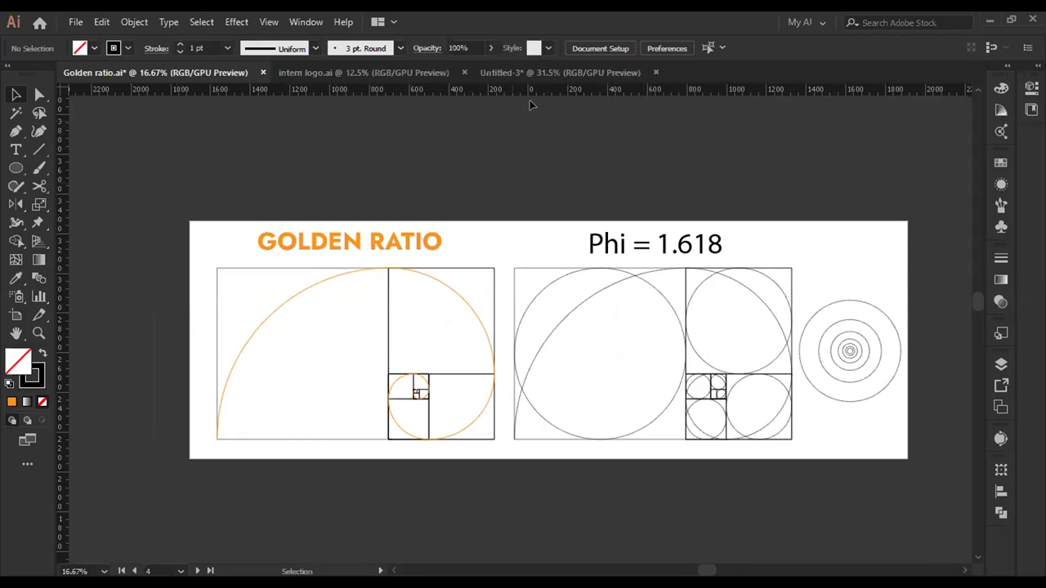
- Examine the golden spiral diagram in Golden ratio.ai, selecting it together with its heading and deselecting it
left_click_drag(207, 257, 502, 450)
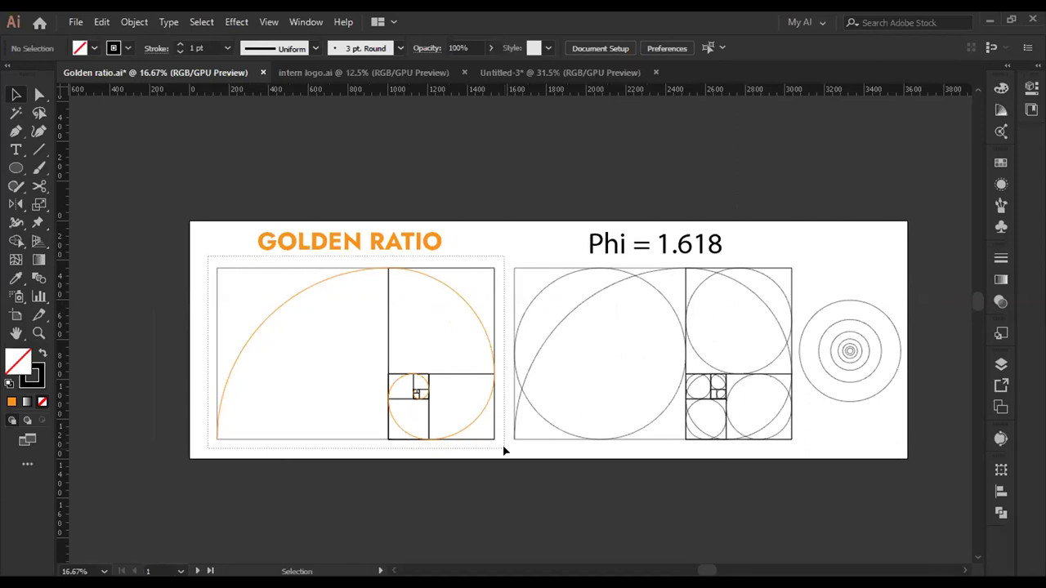
left_click(401, 316)
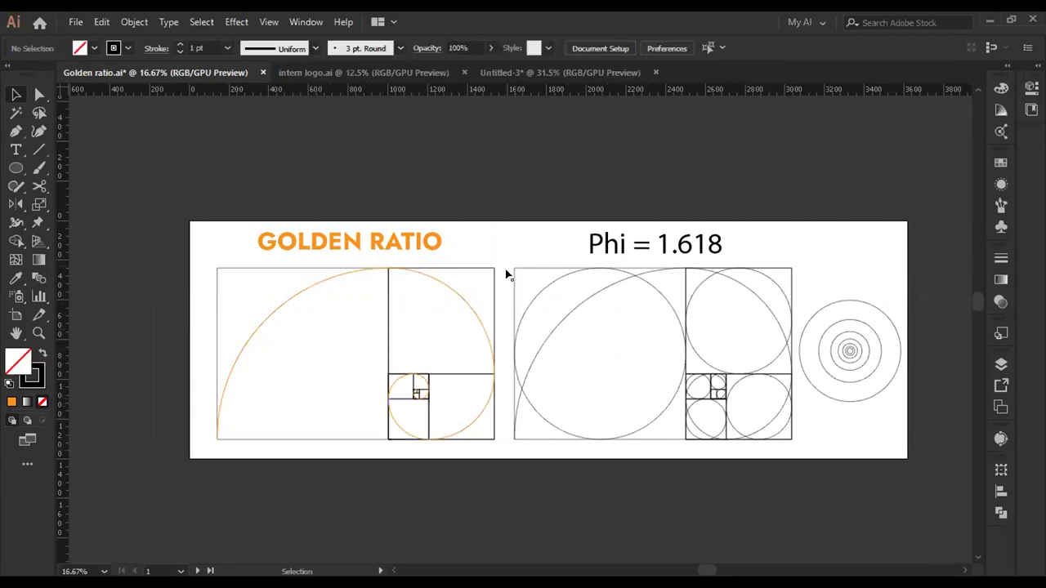
left_click_drag(497, 254, 208, 458)
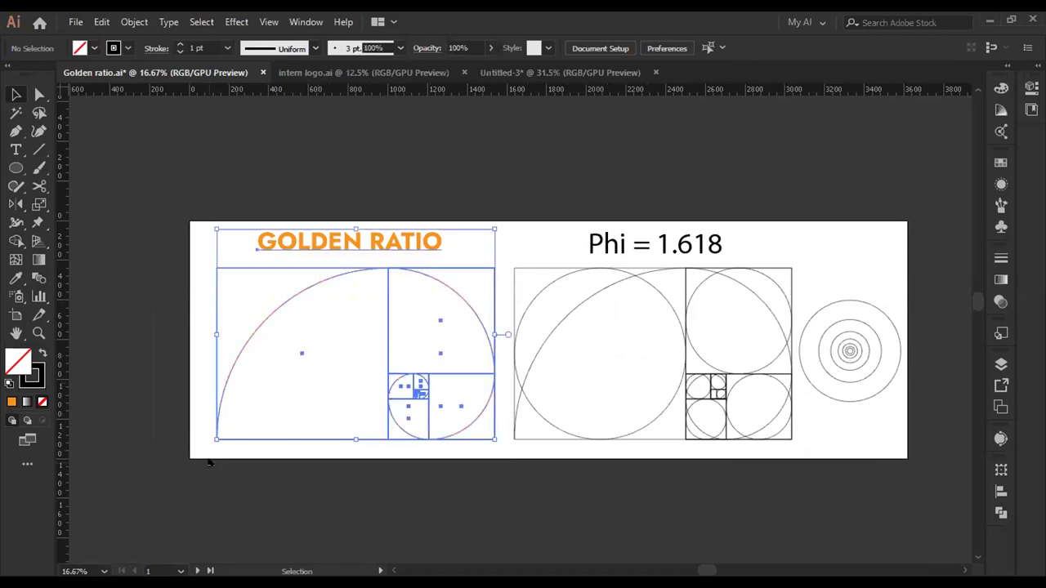
key("ctrl+h")
left_click(558, 219)
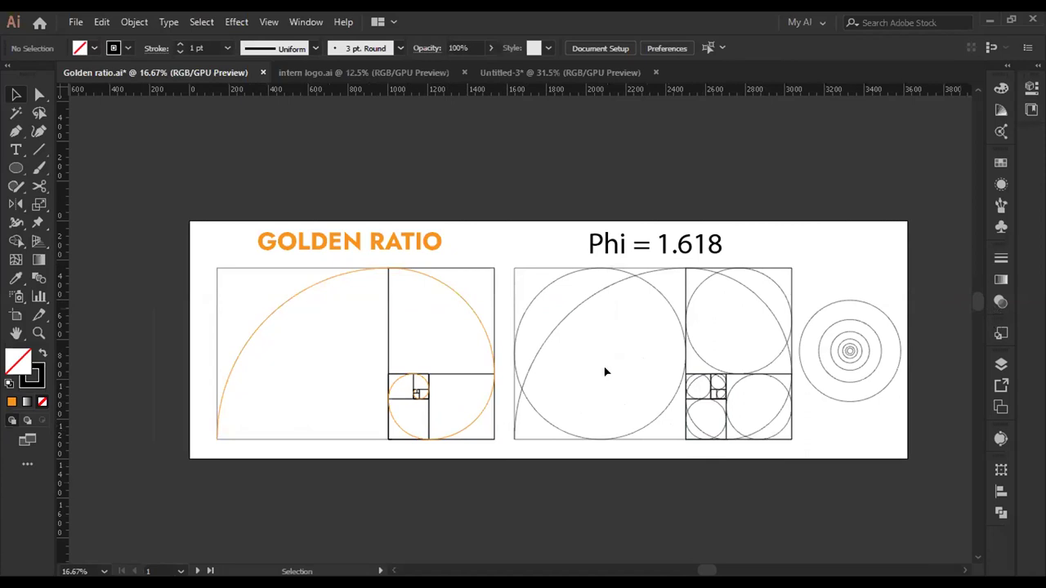
- Examine the golden-ratio example images, from the rose, ear, shell and galaxy to the Apple logo and magazine cover
scroll(645, 424, "down", 2)
scroll(499, 384, "down", 5)
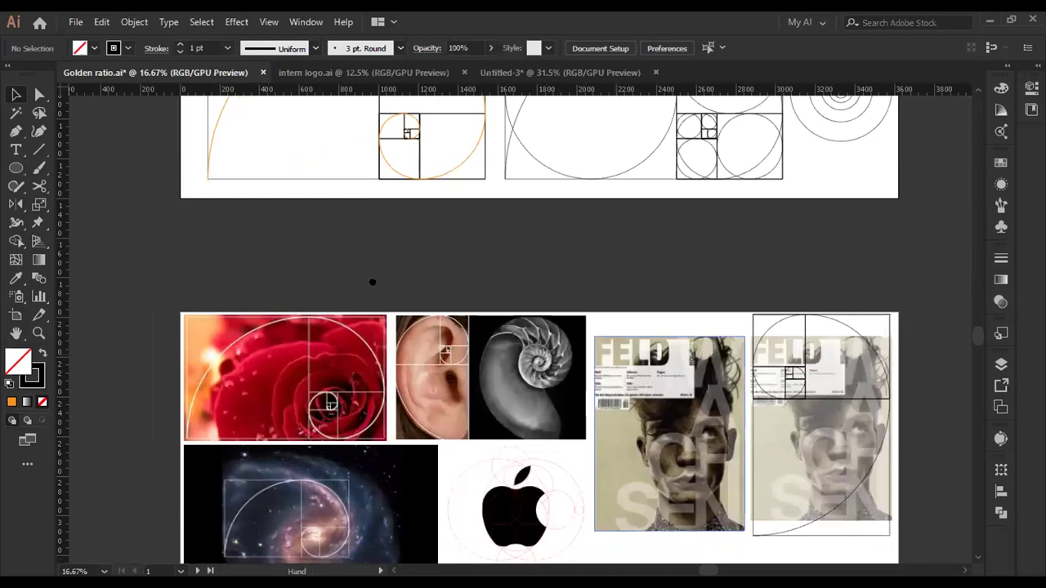
scroll(210, 257, "down", 3)
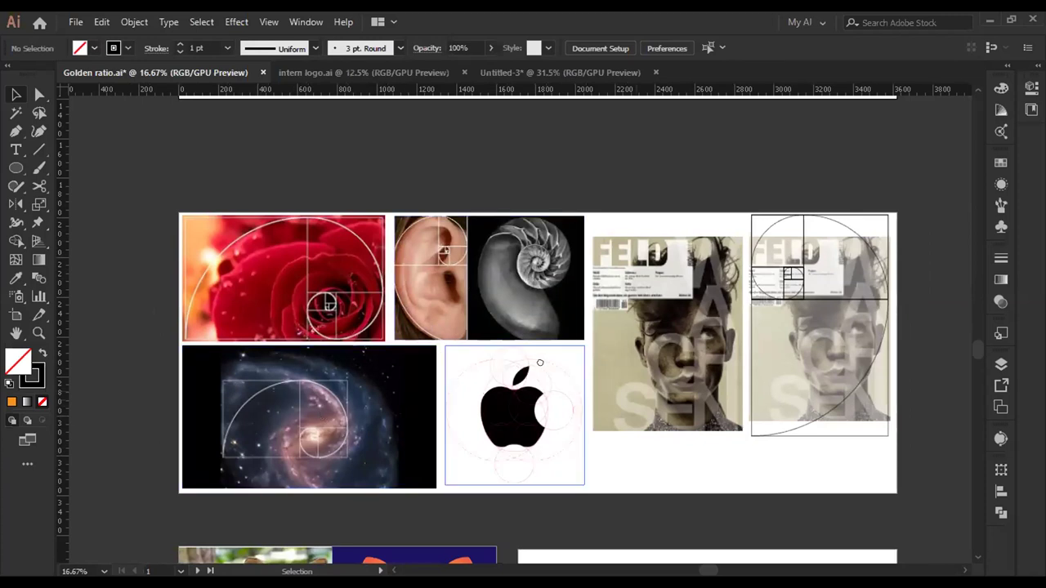
key("ctrl+plus")
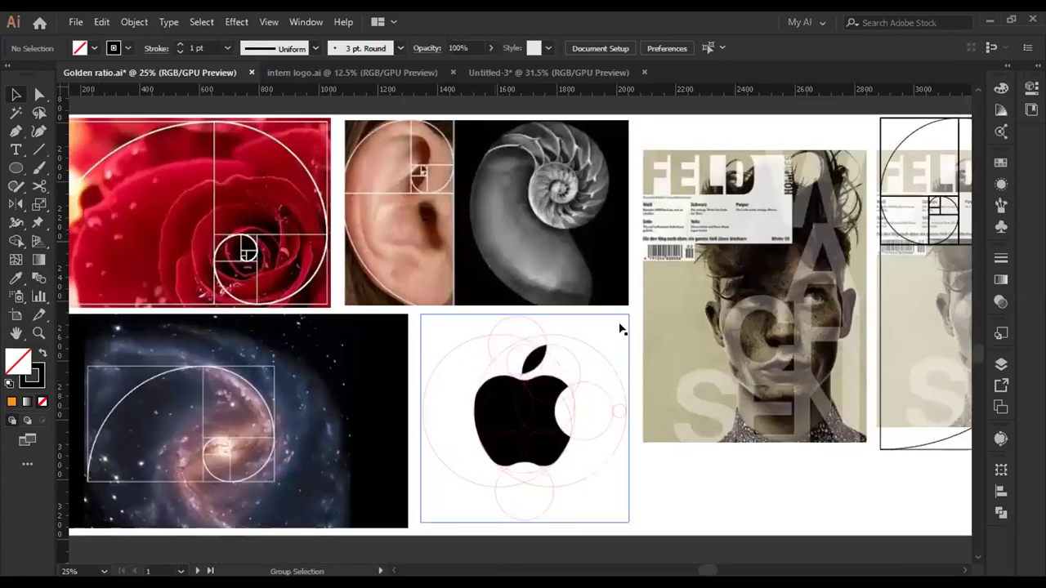
left_click_drag(662, 317, 816, 317)
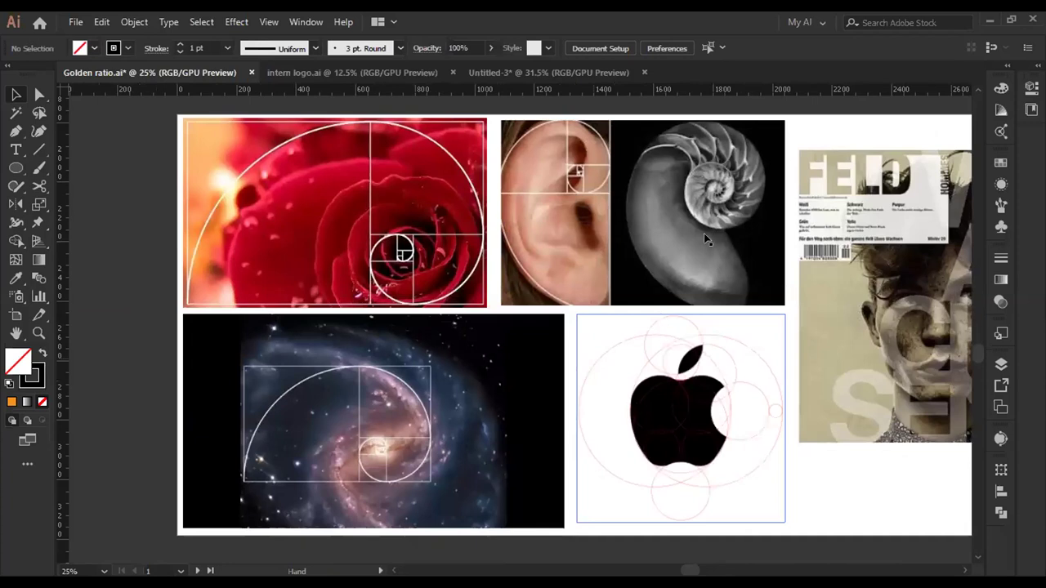
scroll(604, 325, "right", 3)
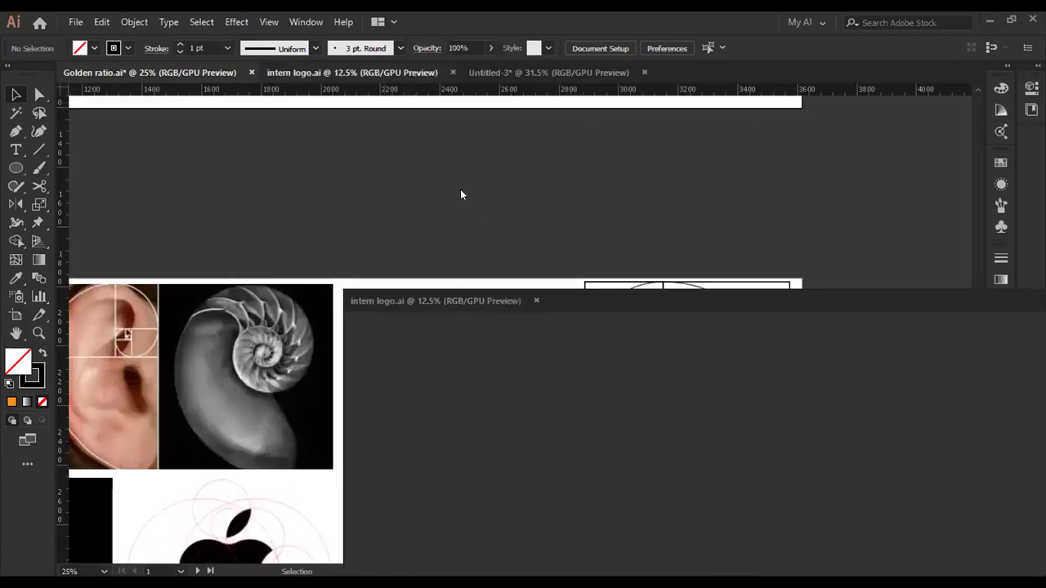
left_click_drag(760, 192, 483, 172)
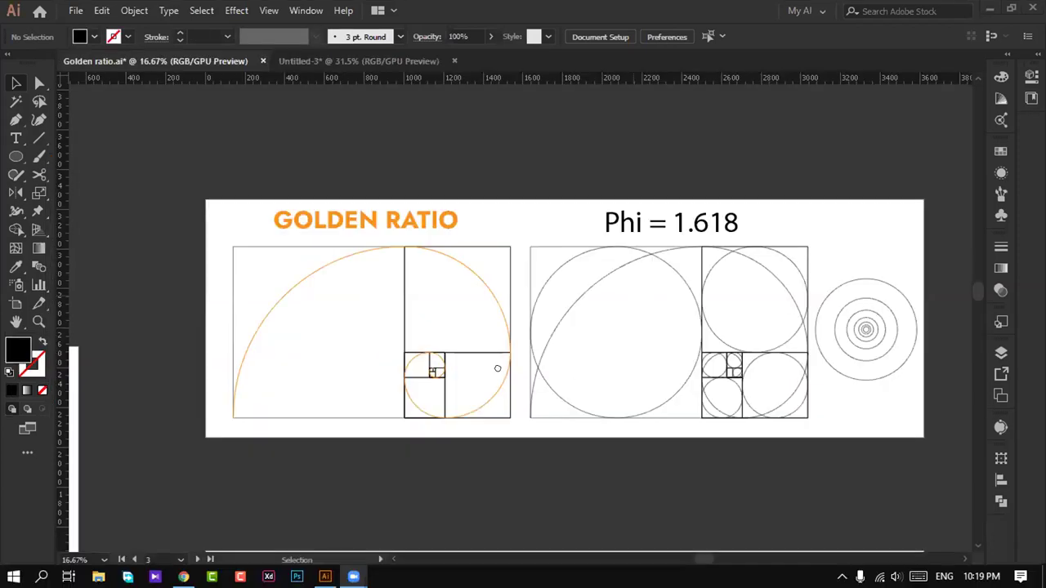
- Review the artboards with the spiral construction, the golden-ratio examples and the fox logo built from circles
key("space")
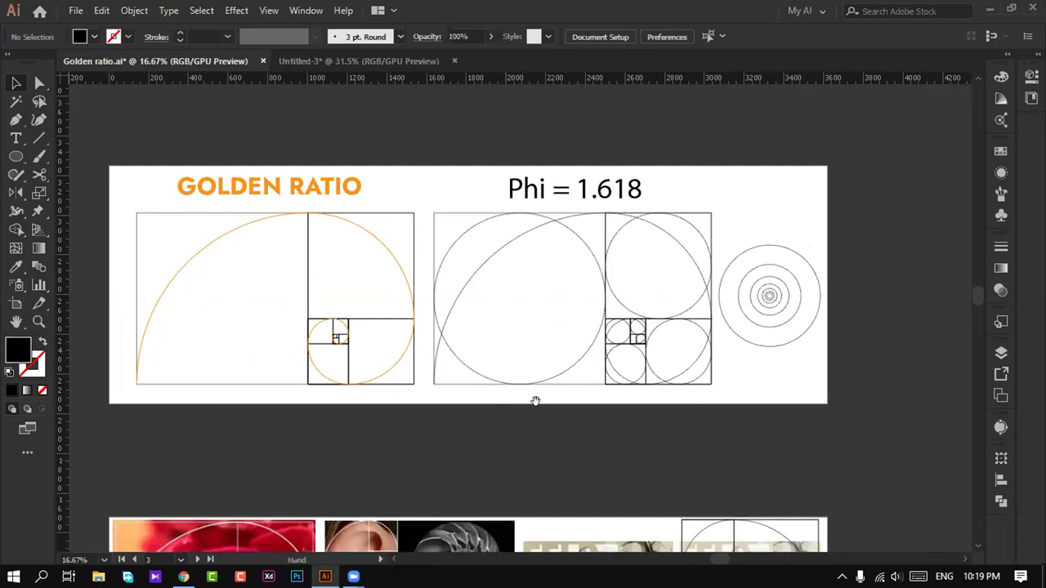
left_click_drag(535, 402, 558, 310)
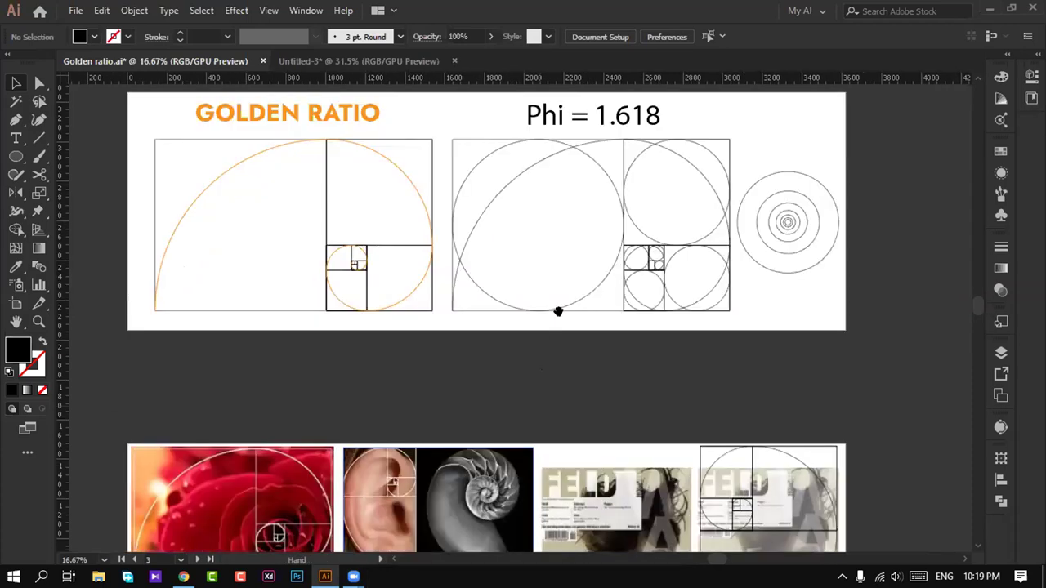
left_click_drag(466, 444, 518, 245)
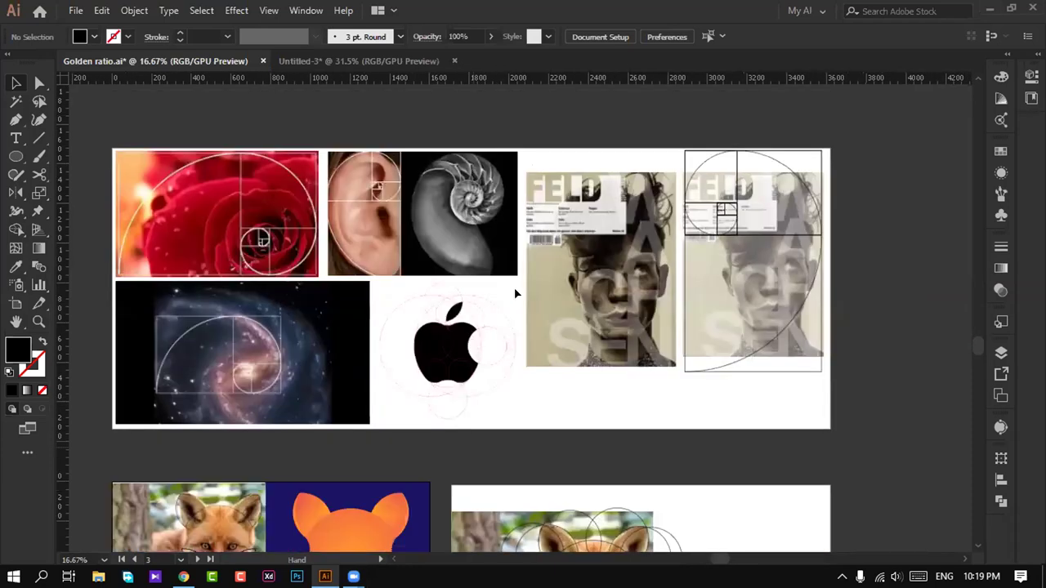
left_click_drag(554, 306, 657, 98)
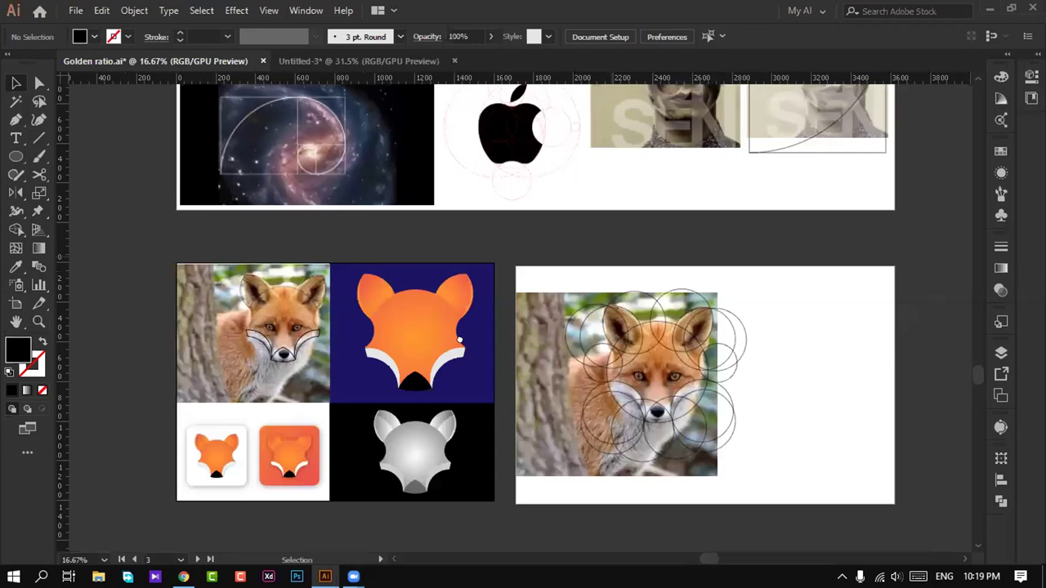
left_click_drag(459, 340, 425, 535)
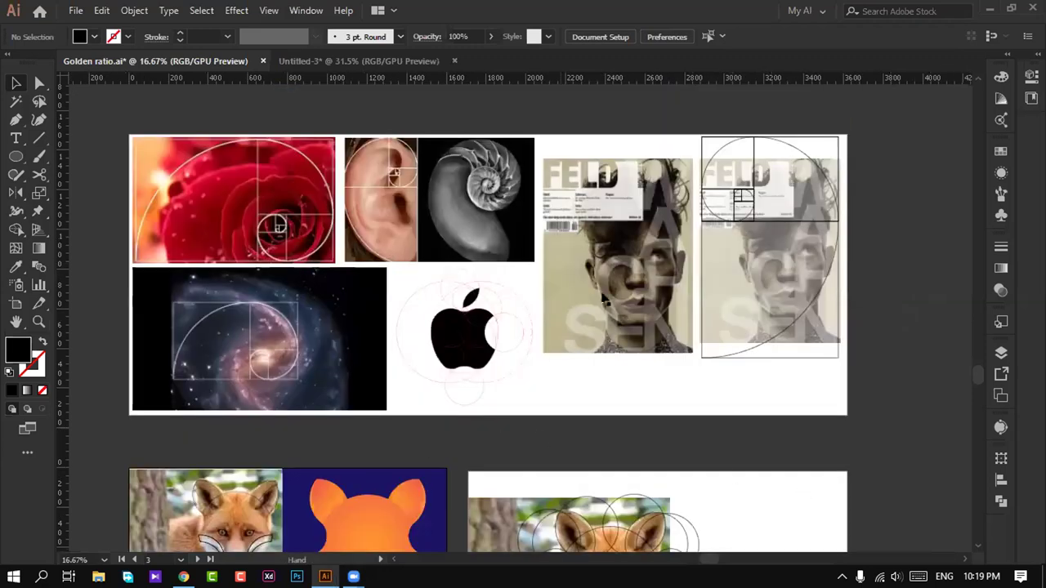
left_click_drag(508, 254, 543, 219)
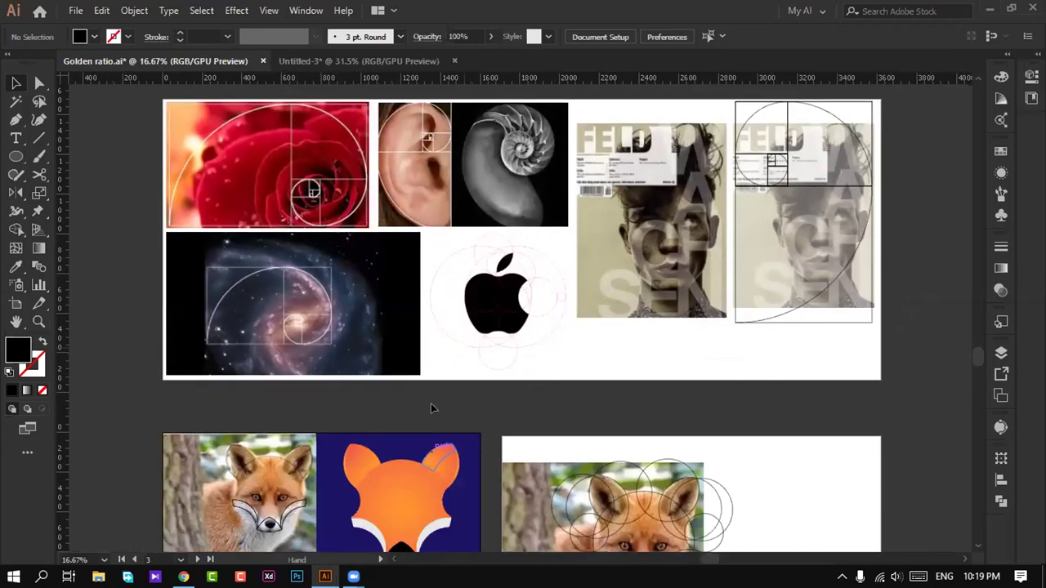
left_click_drag(431, 403, 399, 570)
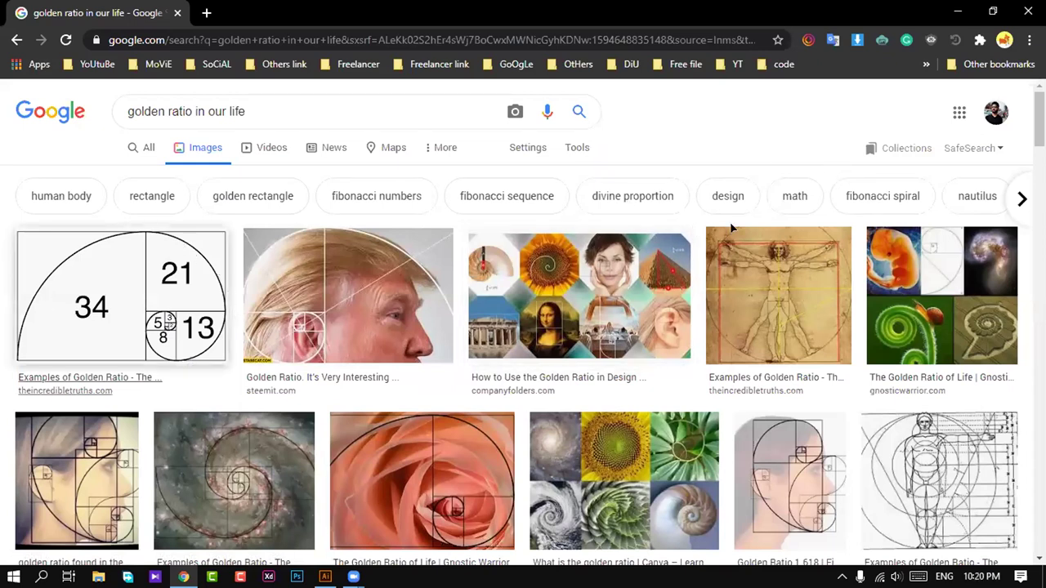
- Switch back to Illustrator and examine the Phi = 1.618 construction with circles fitted in the golden rectangle's squares
key("alt+Tab")
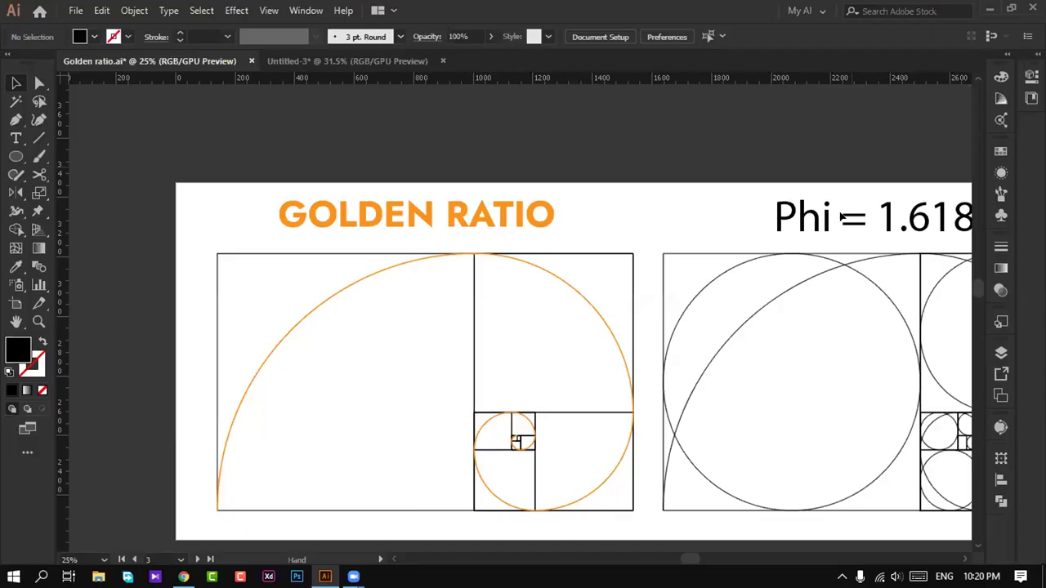
left_click_drag(800, 236, 541, 231)
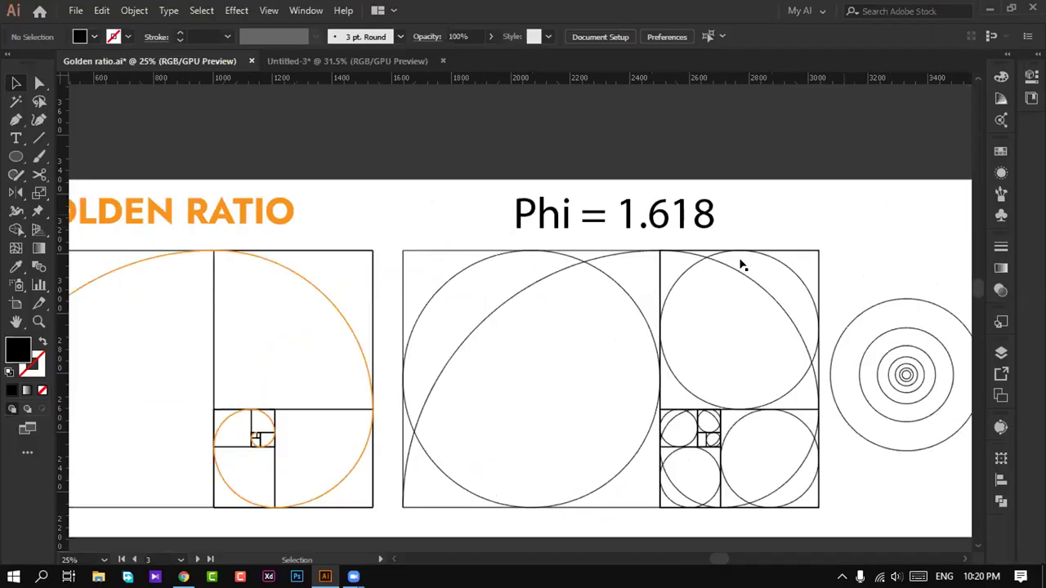
scroll(605, 278, "down", 1)
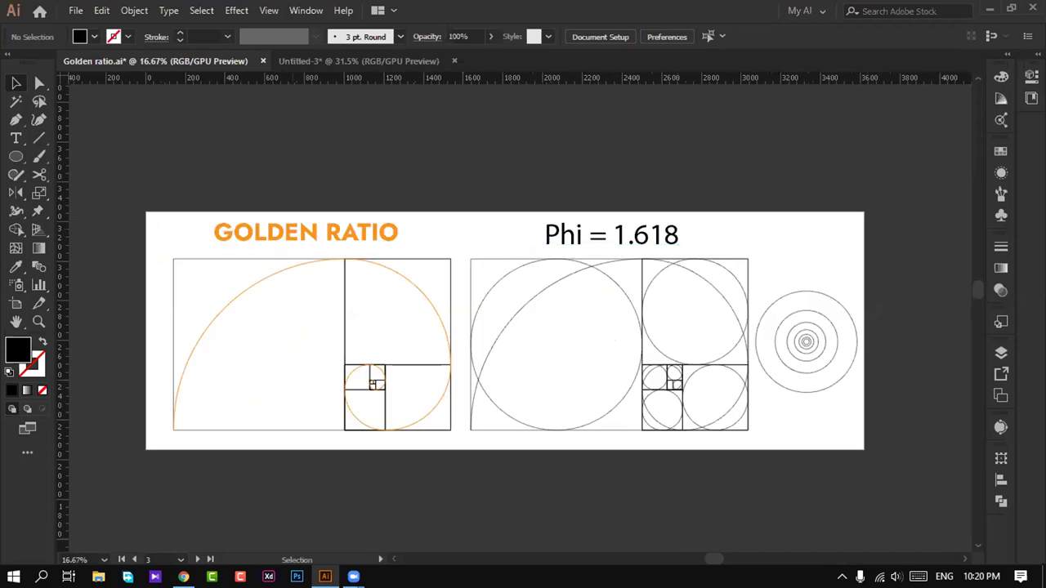
- Switch to Chrome and browse the Google image results for "golden ratio in our life"
key("alt+Tab")
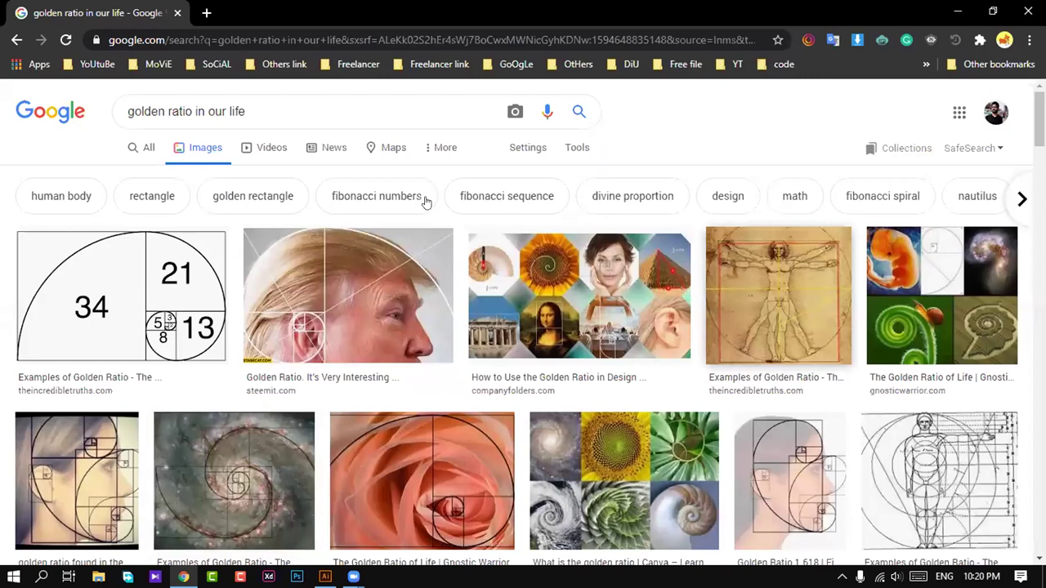
scroll(425, 202, "down", 5)
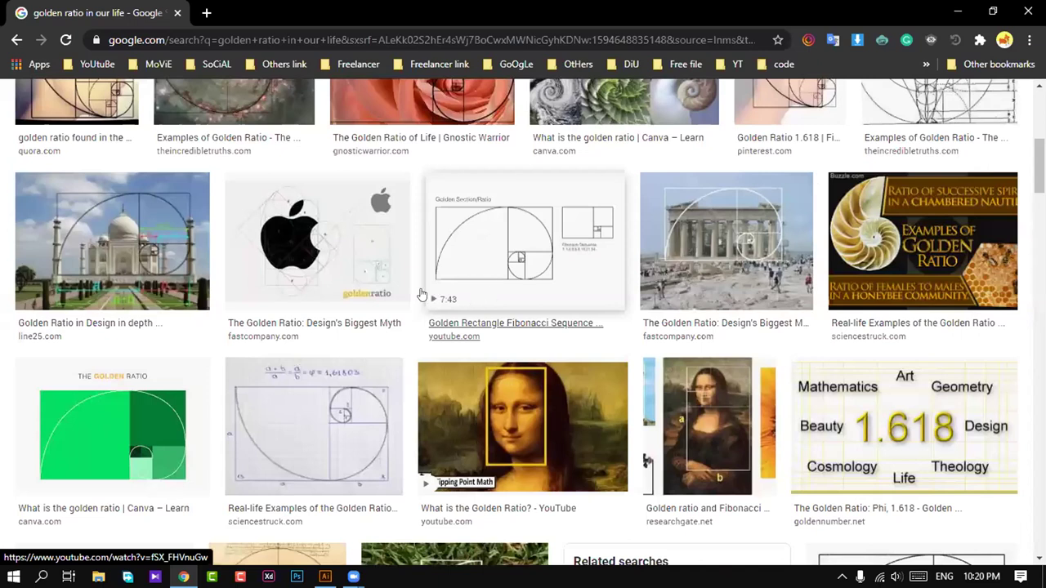
scroll(458, 293, "up", 1)
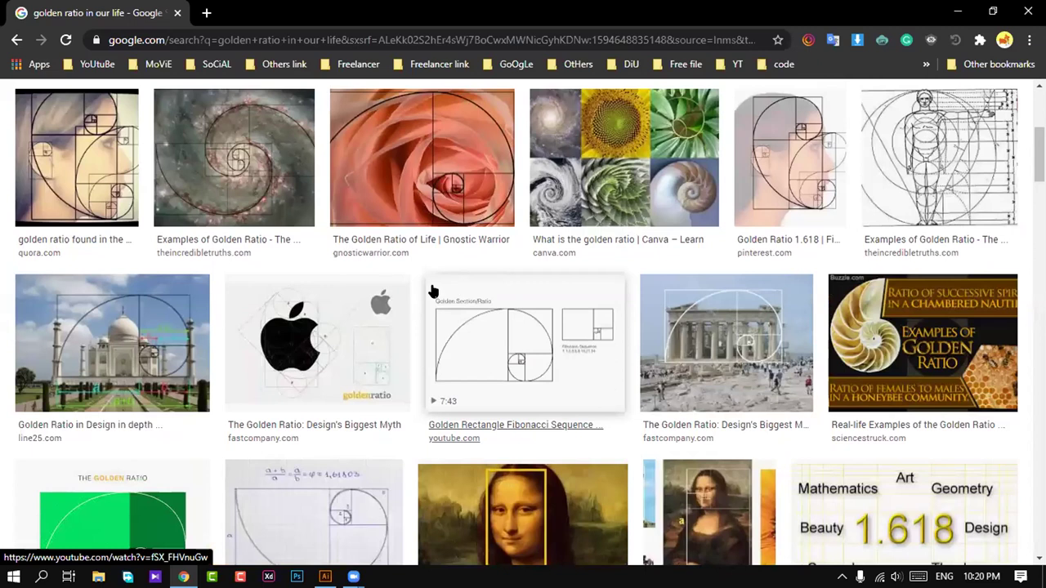
- Look through the rose, galaxy, Taj Mahal and Apple logo examples among the golden-ratio image results
scroll(433, 292, "up", 1)
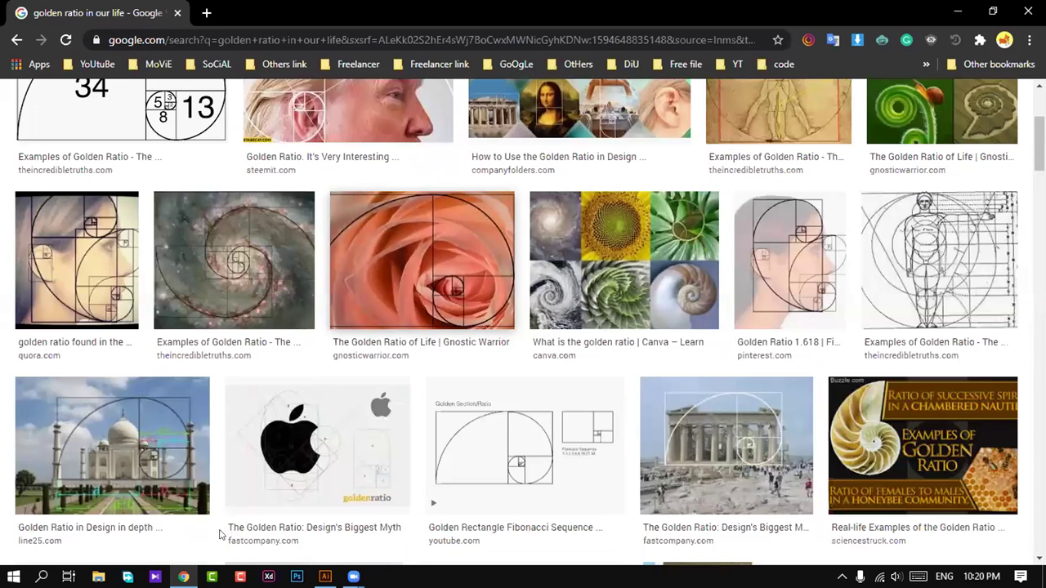
scroll(220, 531, "up", 1)
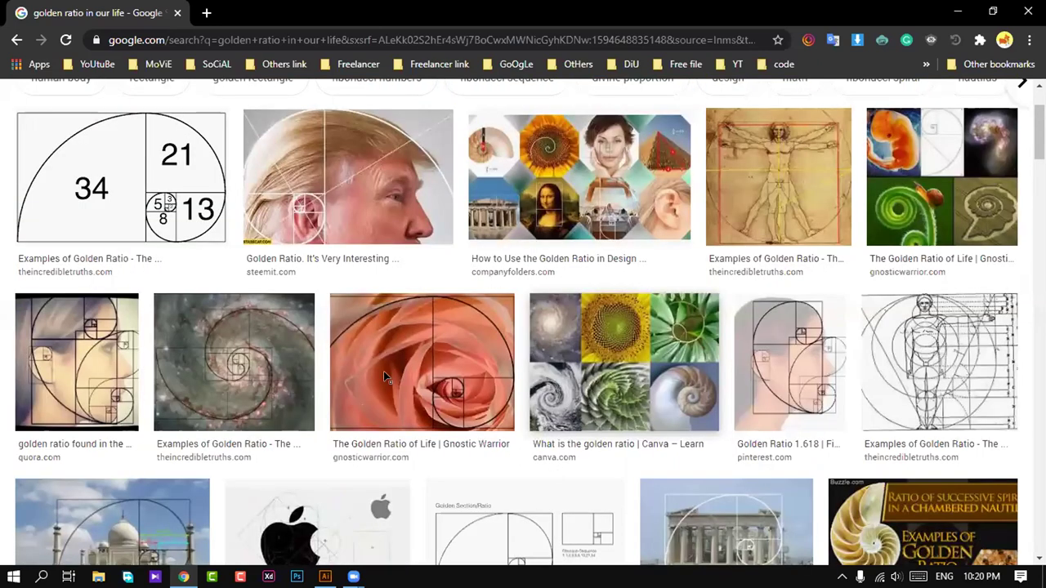
scroll(249, 295, "down", 4)
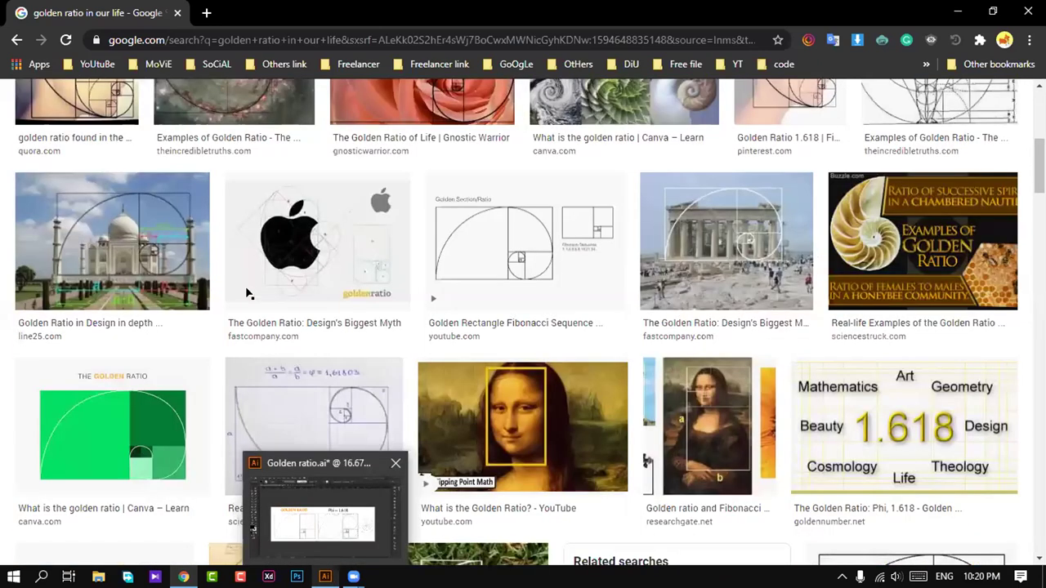
- Switch to Illustrator and select the concentric circles beside the Phi = 1.618 construction
left_click(325, 576)
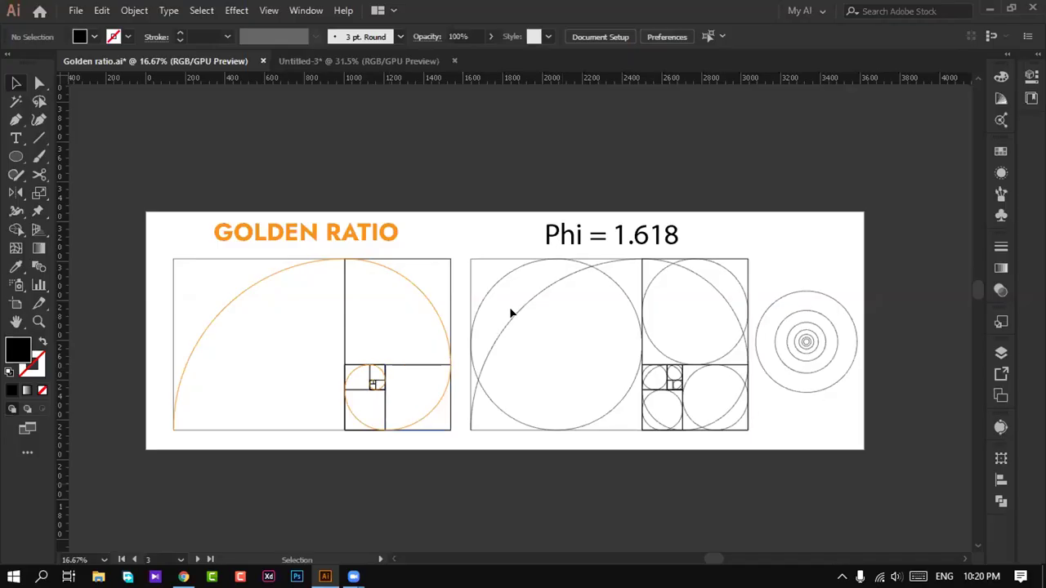
scroll(518, 301, "right", 2)
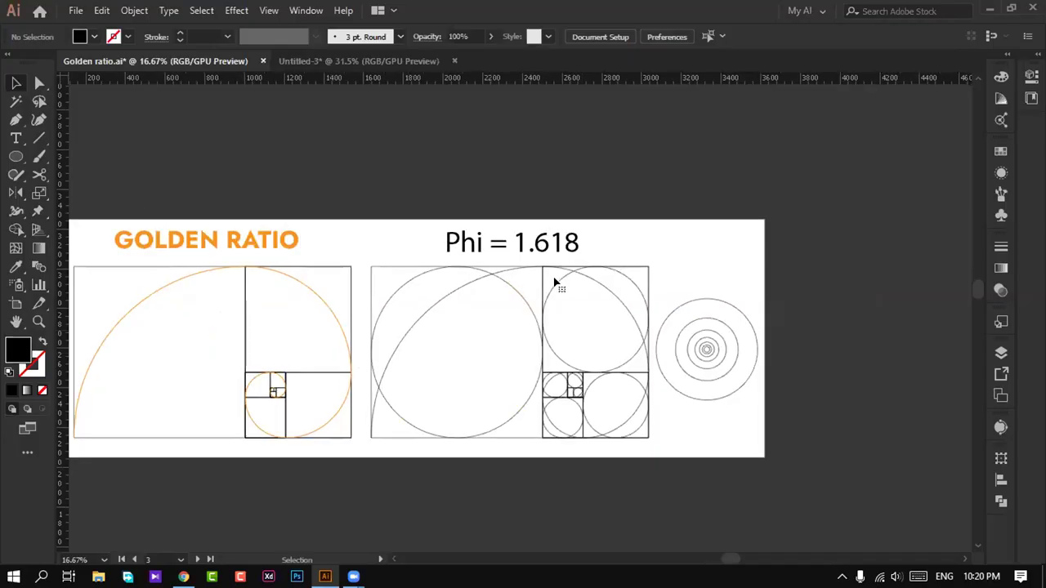
left_click_drag(700, 326, 682, 278)
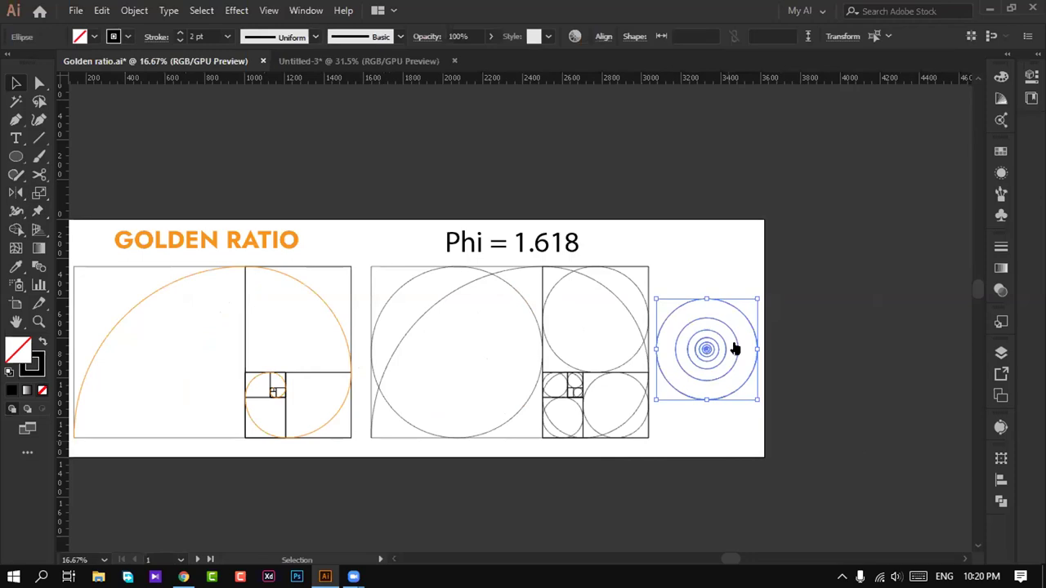
- Switch to Chrome and open the Twitter, Apple and Pepsi logo construction image from the Apple logo's related images
key("alt+Tab")
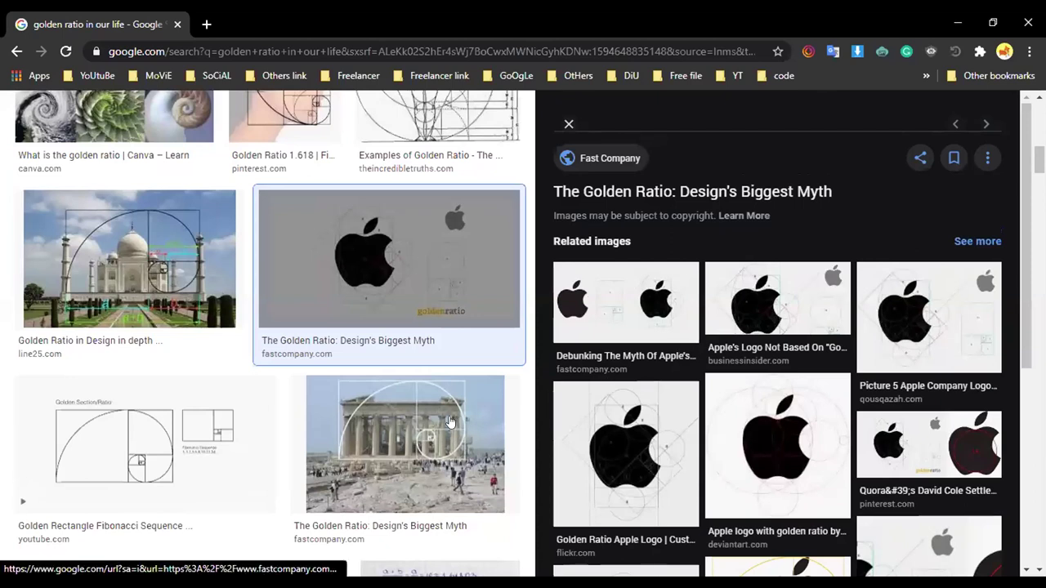
scroll(450, 423, "up", 1)
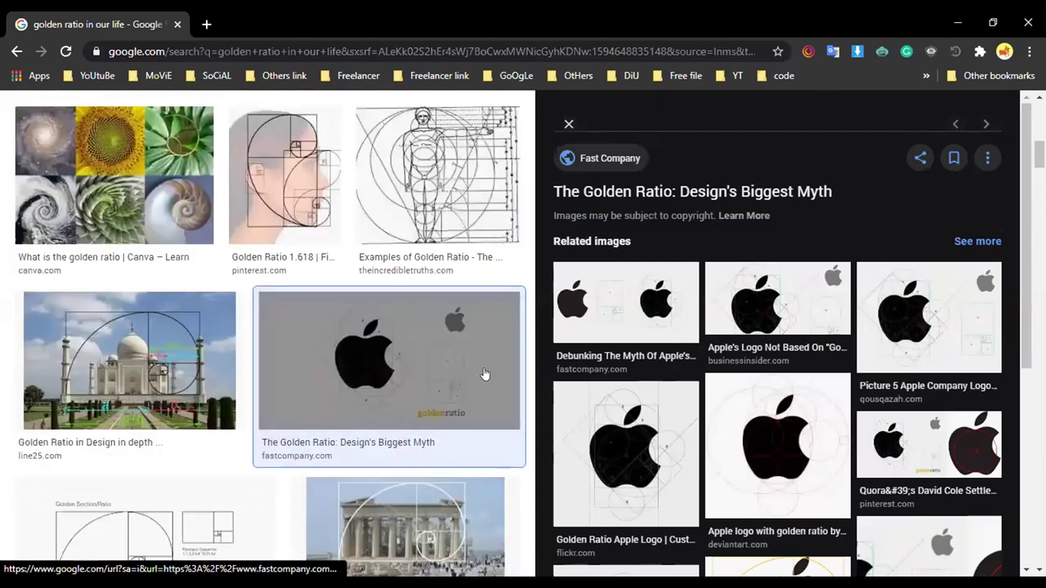
scroll(691, 415, "down", 1)
scroll(923, 424, "down", 2)
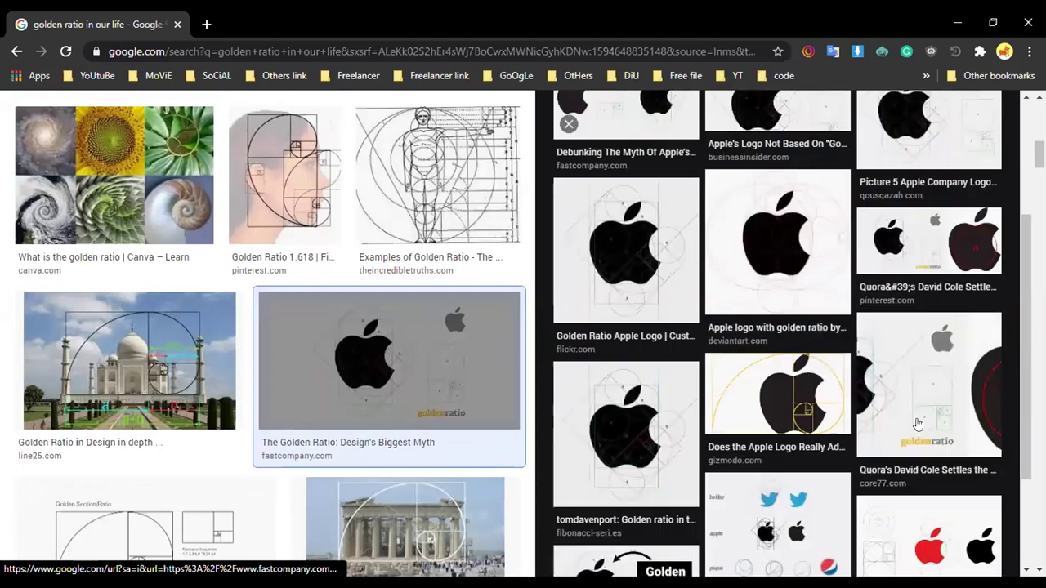
left_click(768, 448)
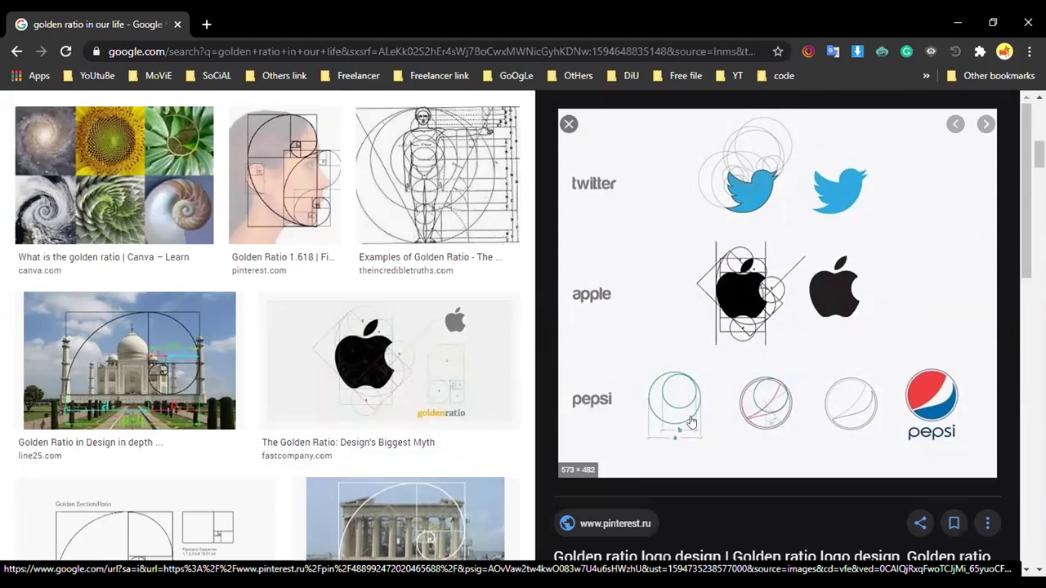
- Browse the related images of golden-ratio logo designs below the Twitter, Apple and Pepsi construction
scroll(695, 423, "down", 4)
scroll(782, 429, "down", 2)
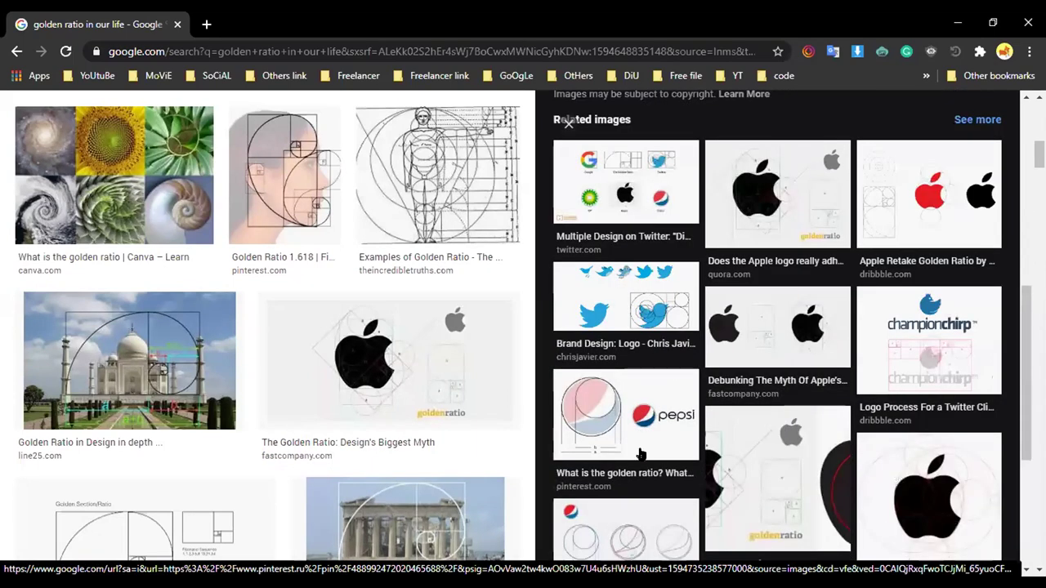
scroll(642, 455, "down", 2)
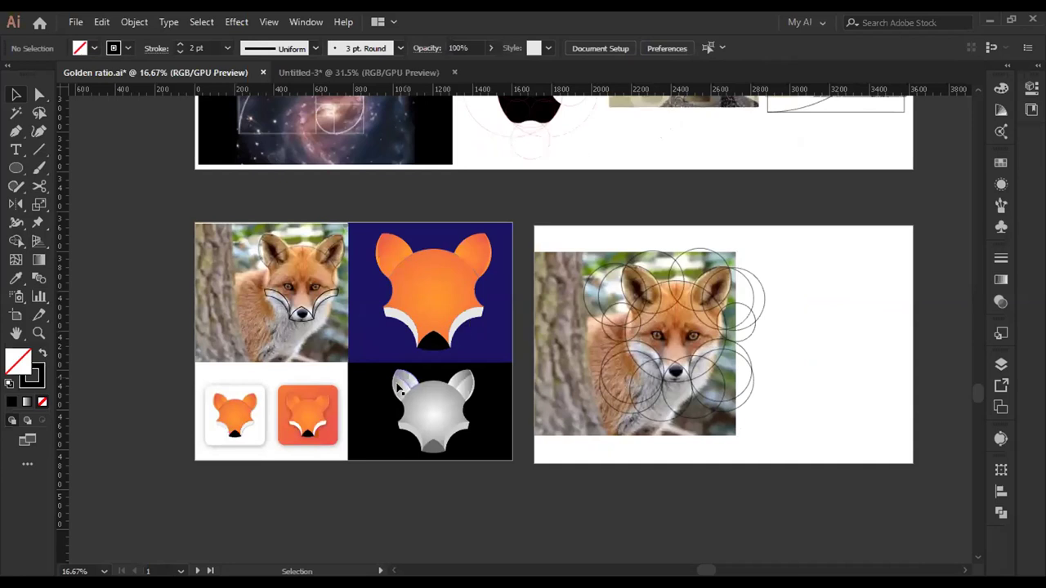
- Examine the fox logo variants and compare them with the construction circles over the fox photo
scroll(424, 408, "up", 1)
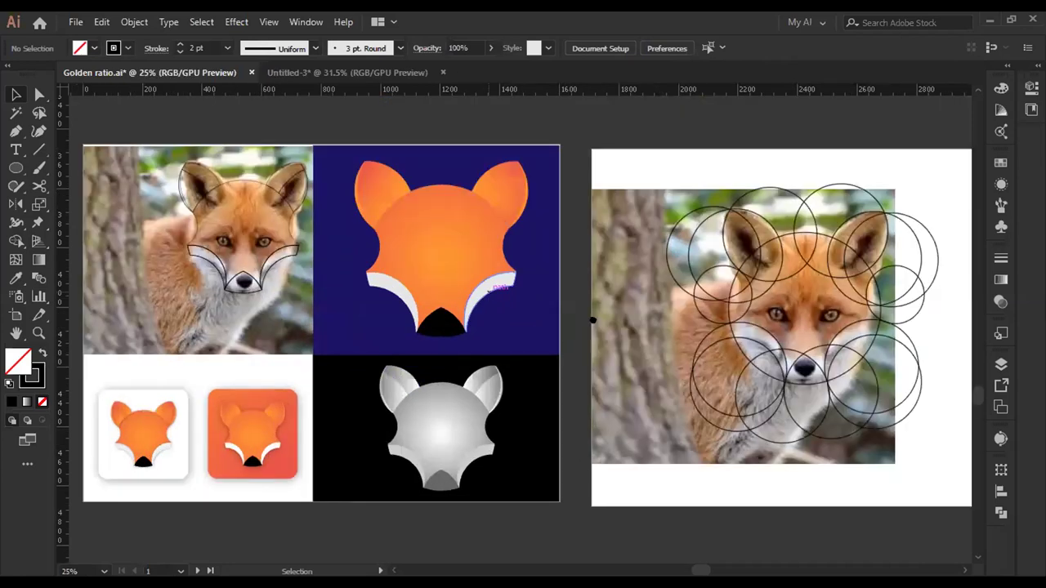
scroll(593, 320, "up", 1)
scroll(703, 286, "up", 1)
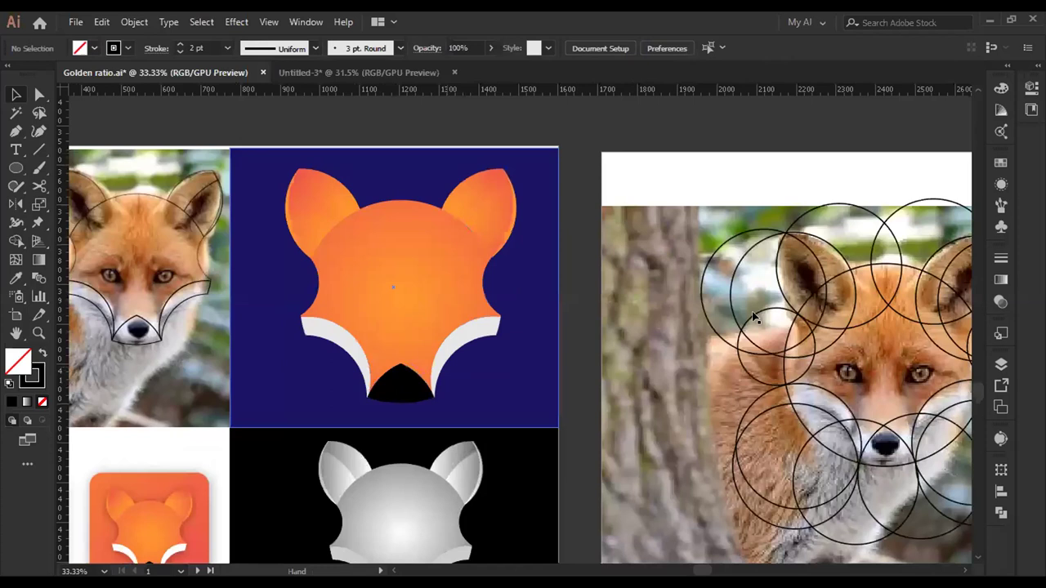
scroll(599, 245, "left", 4)
scroll(600, 245, "down", 1)
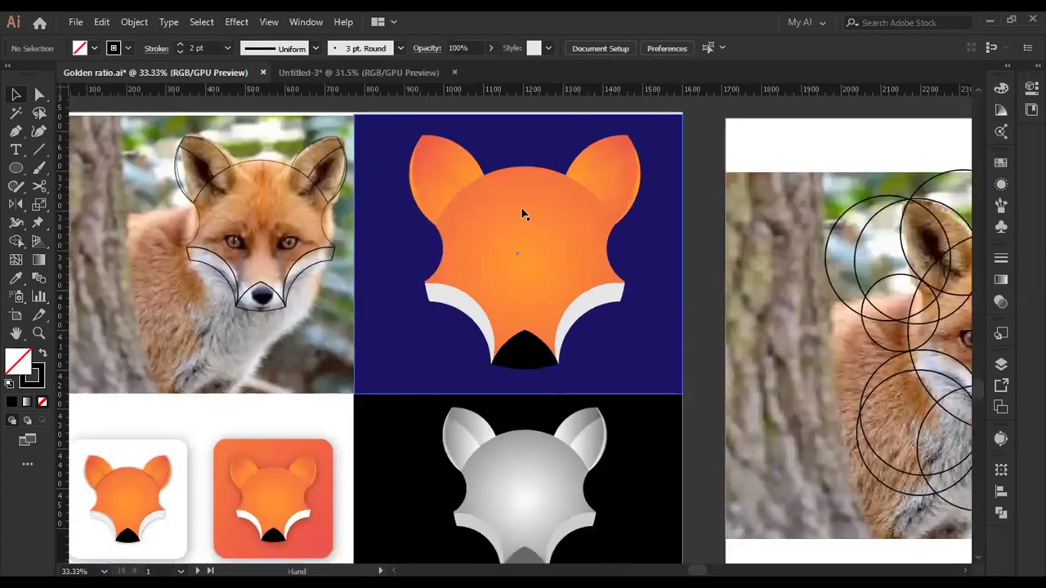
scroll(687, 359, "up", 1)
scroll(686, 359, "right", 1)
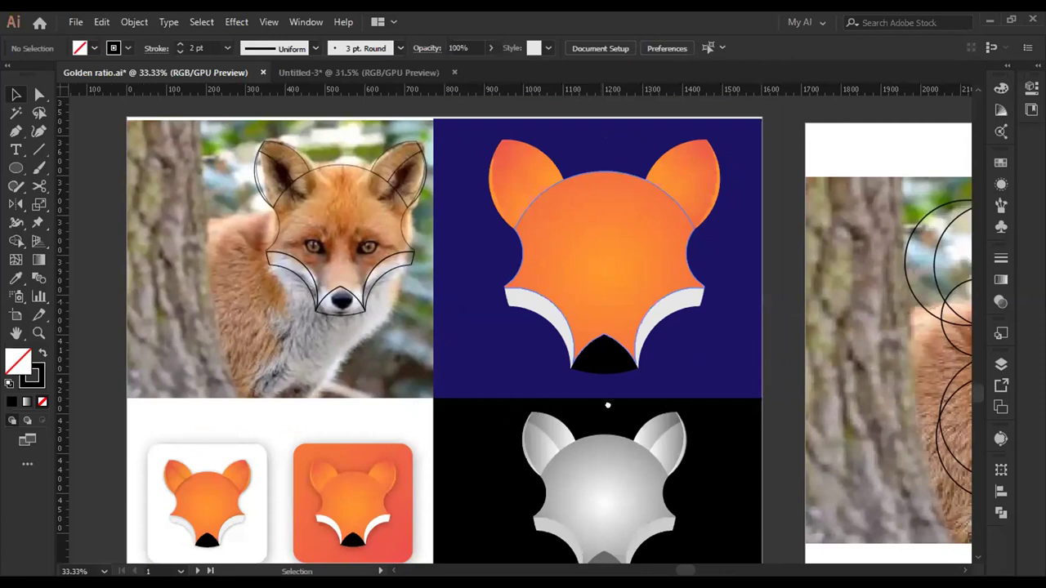
scroll(551, 231, "right", 5)
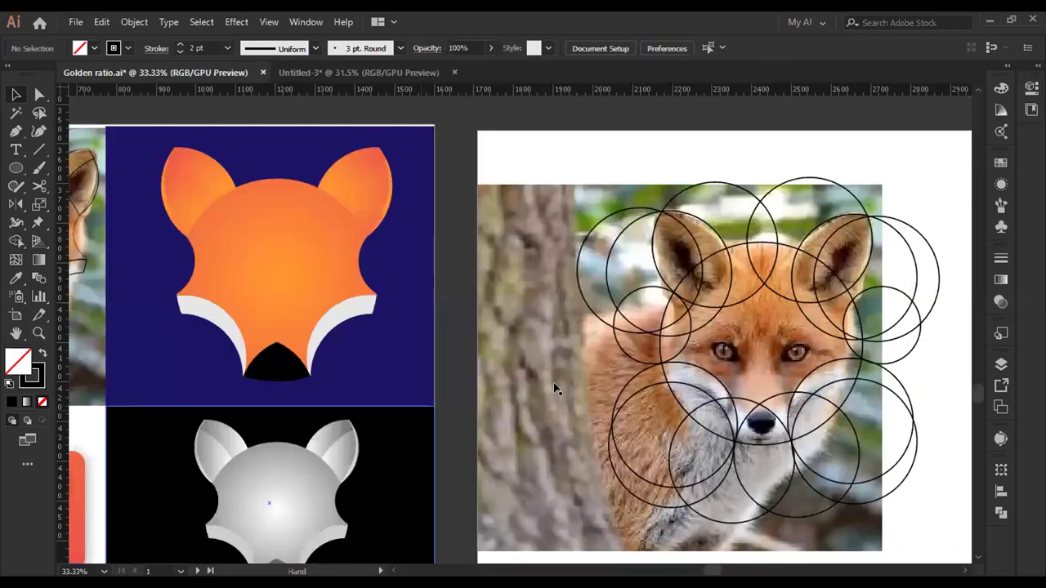
key("ctrl+equal")
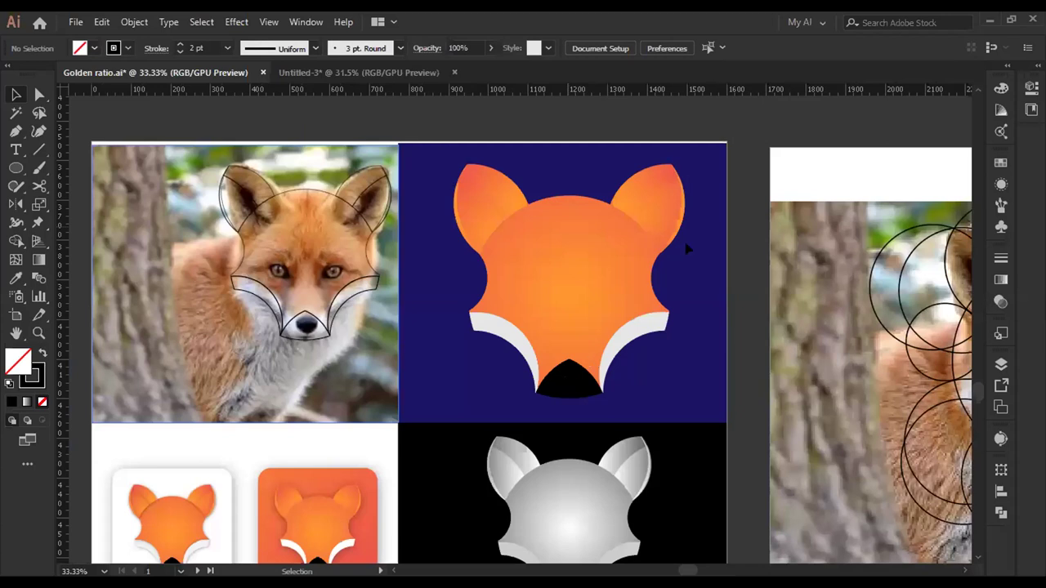
- Review the GOLDEN RATIO spiral and the Phi = 1.618 circle construction on the first artboard
key("ctrl+minus")
key("ctrl+minus")
left_click_drag(683, 229, 676, 265)
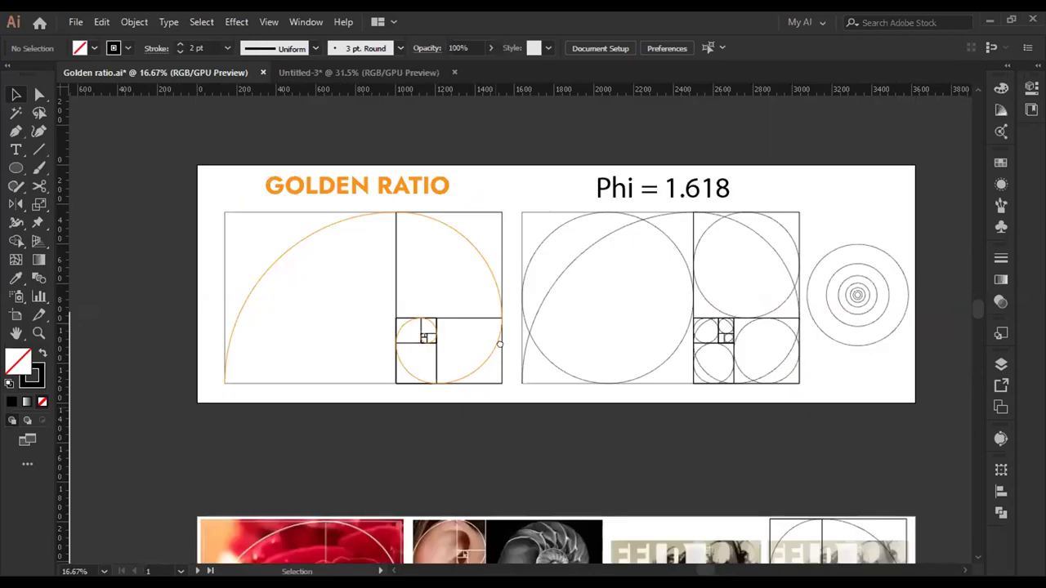
scroll(499, 344, "down", 3)
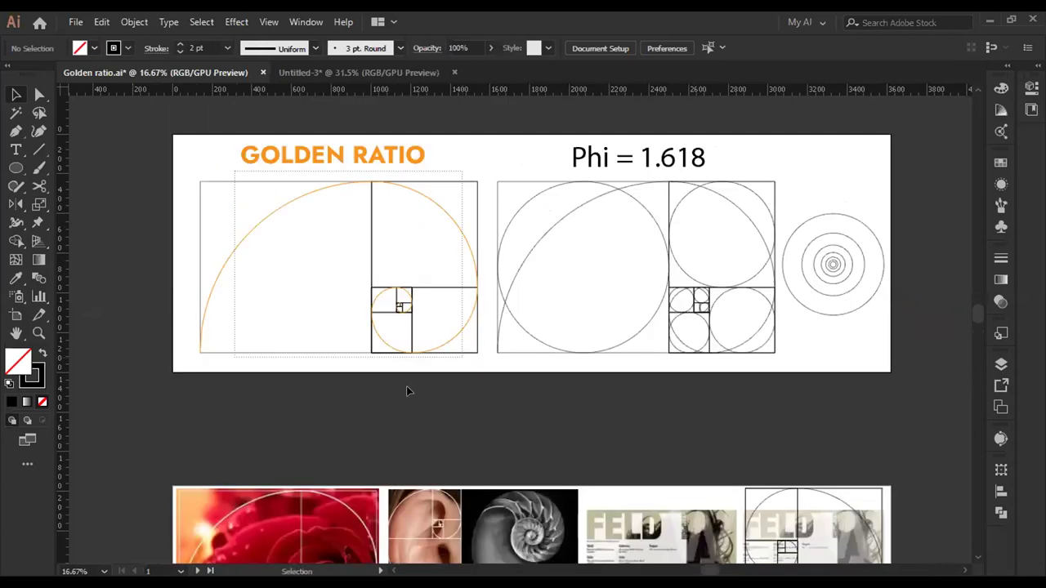
key("ctrl+a")
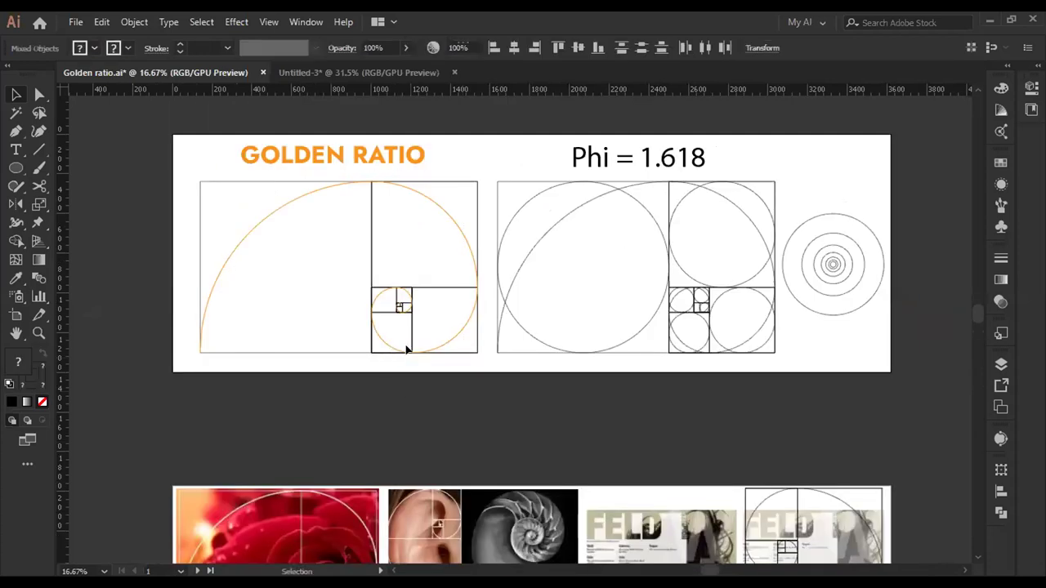
left_click(351, 384)
left_click_drag(355, 294, 470, 386)
left_click(249, 237)
left_click(219, 211)
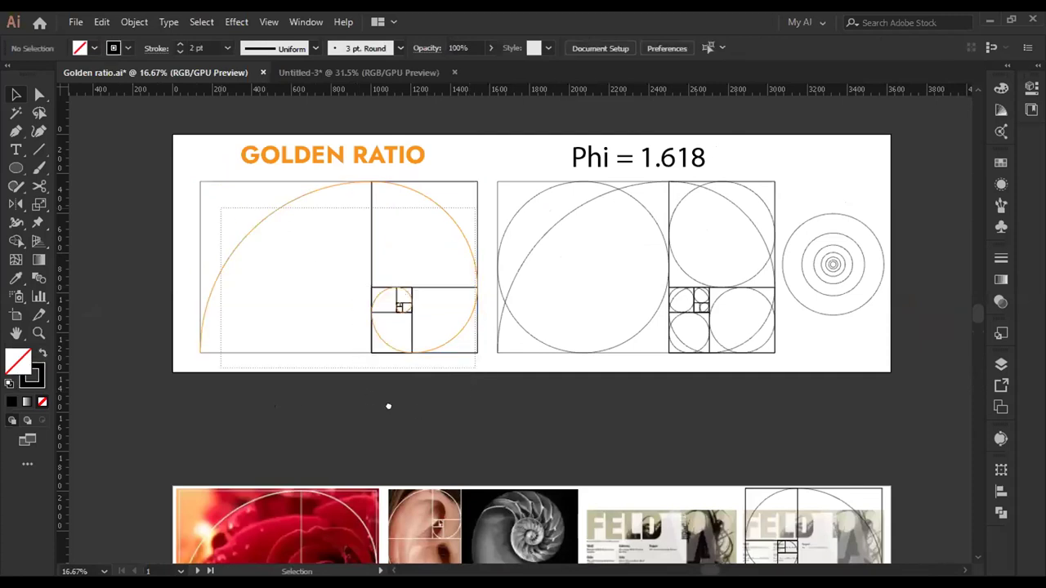
- Draw a 100 × 100 px square on the large blank artboard with the Rectangle tool
scroll(621, 327, "left", 10)
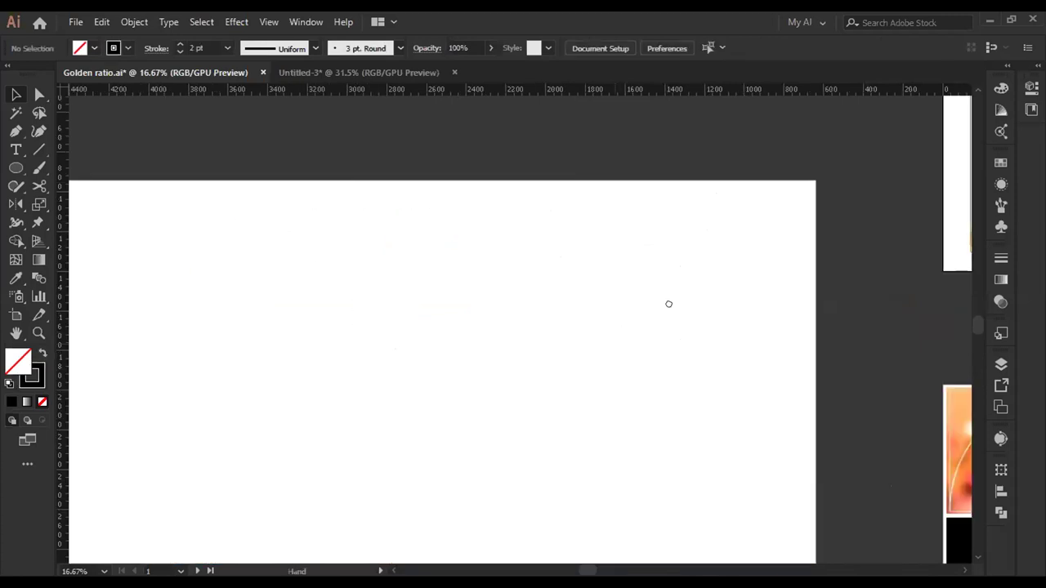
scroll(834, 213, "right", 10)
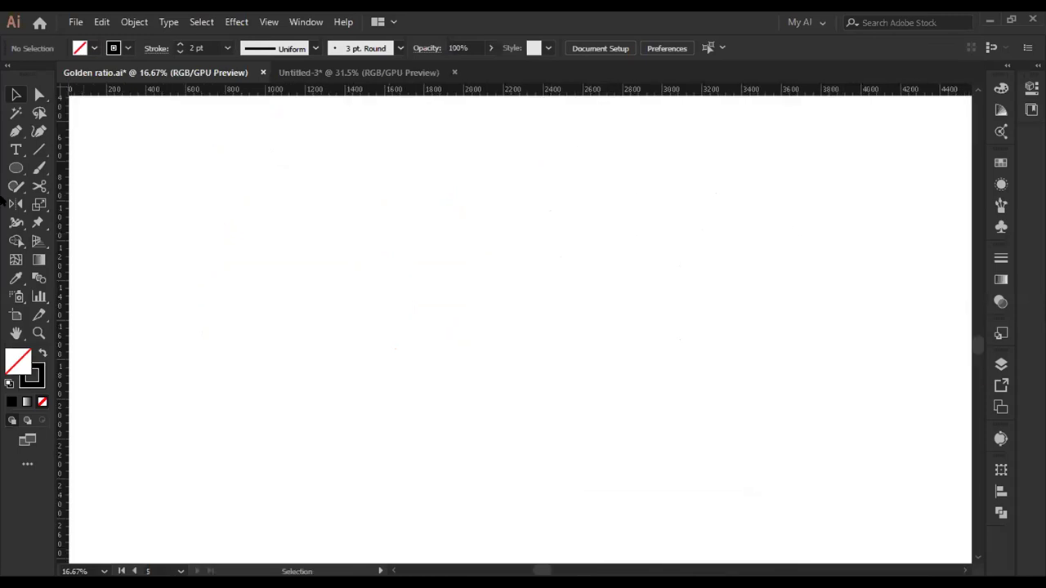
left_click(15, 168)
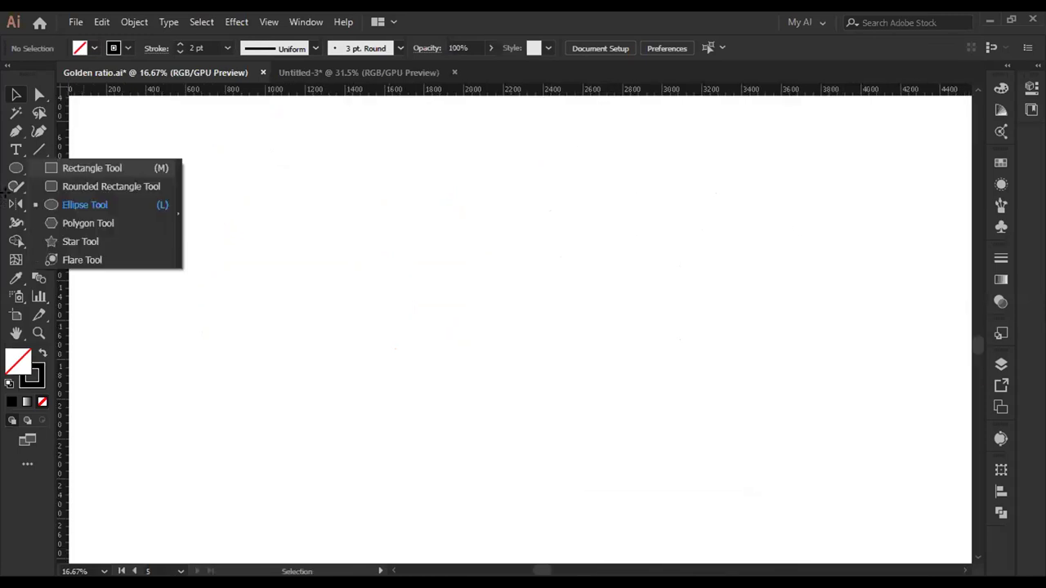
key("m")
left_click(342, 336)
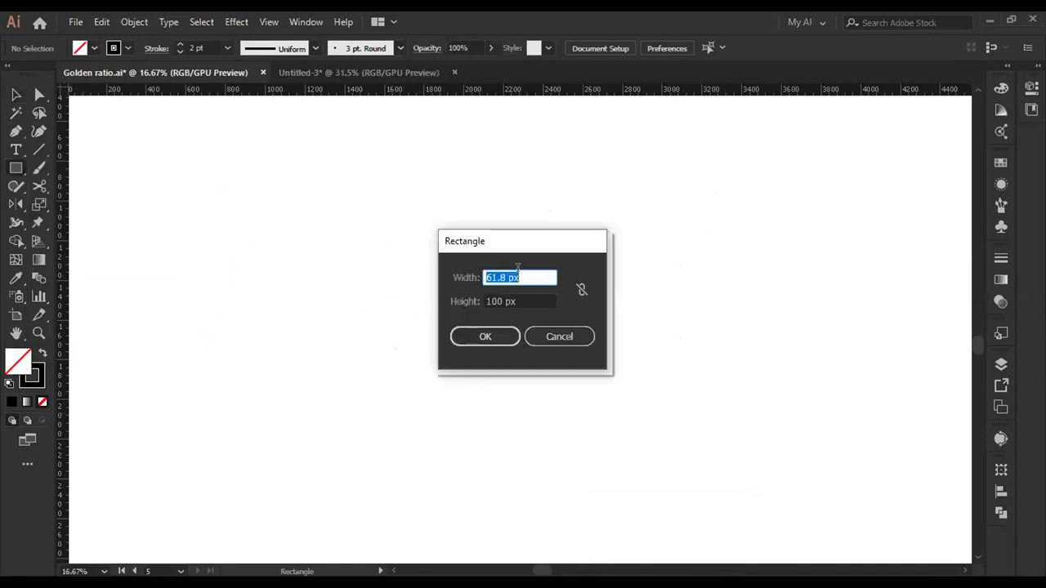
type("100")
left_click(495, 335)
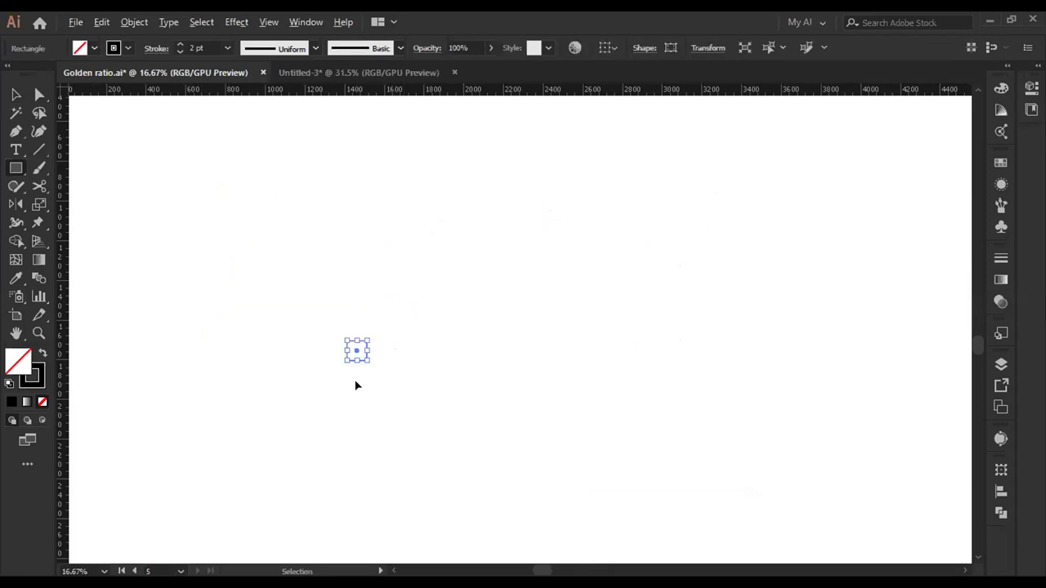
- Draw a 61.8 × 100 px rectangle beside the square
scroll(355, 385, "up", 3)
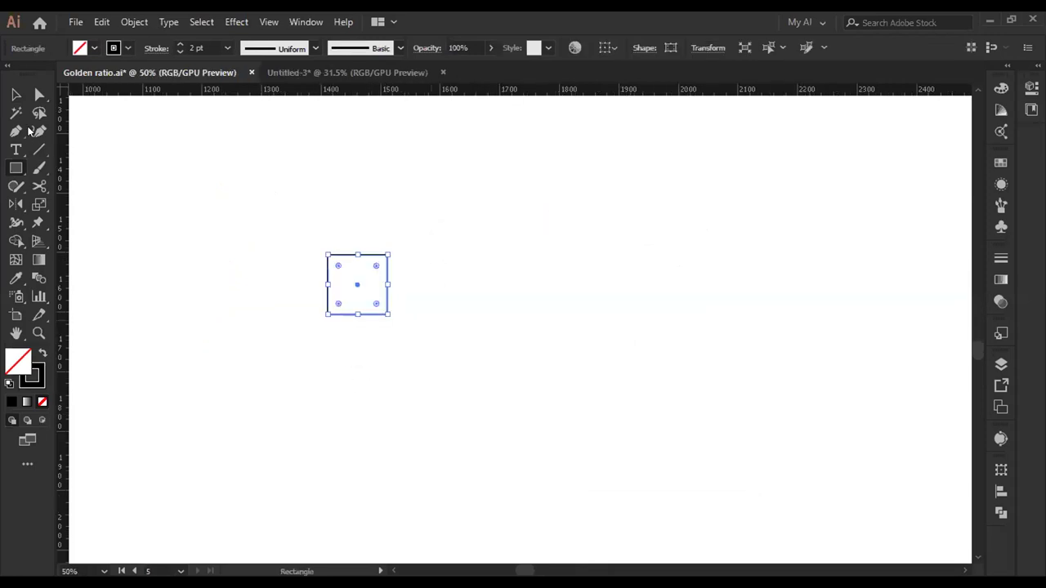
scroll(178, 261, "up", 2)
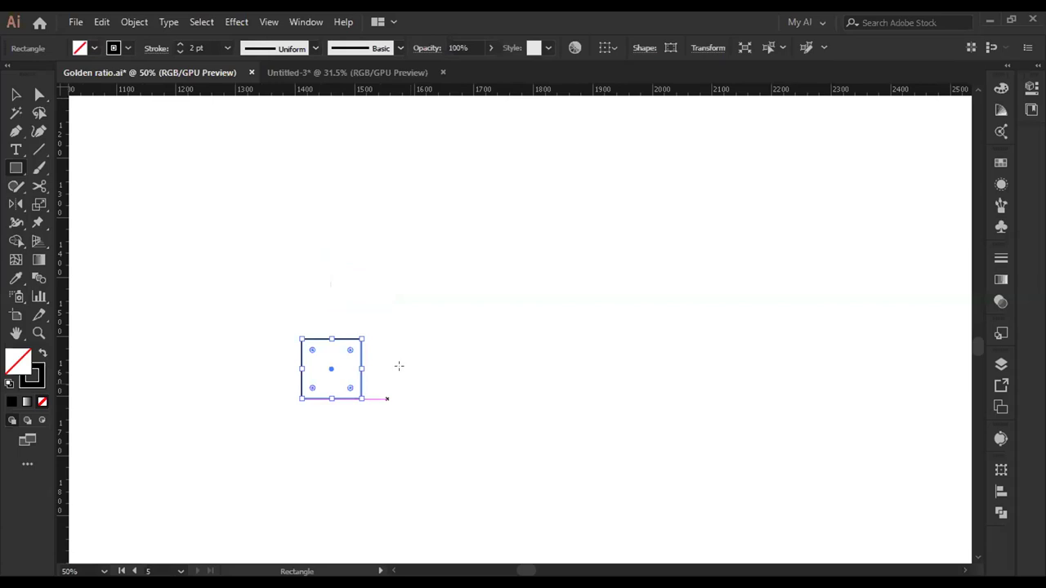
left_click(508, 281)
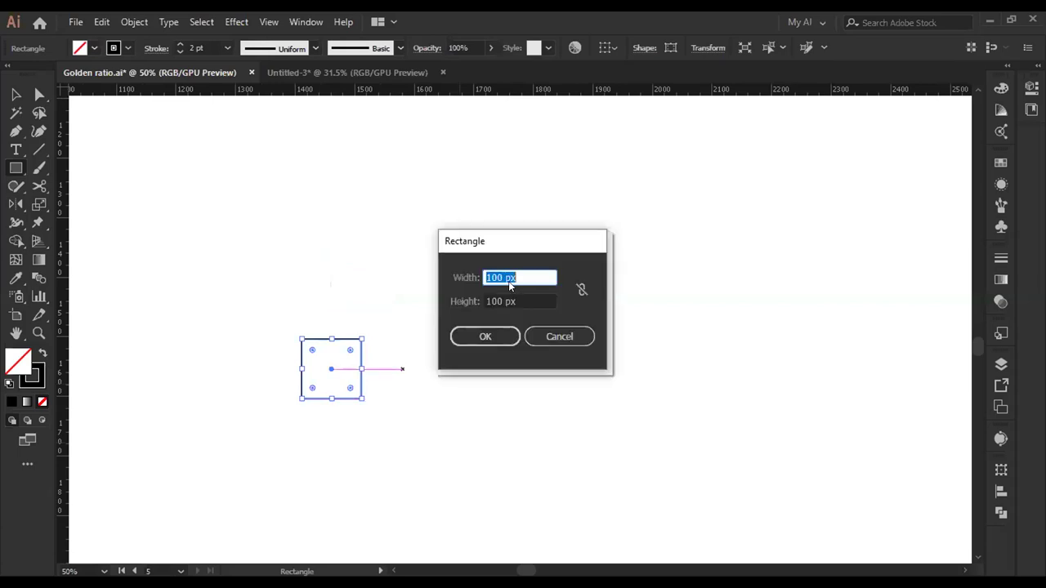
type("61.8")
key("Return")
- Move the narrow rectangle flush against the square's right edge, then clear both shapes from the artboard
scroll(364, 418, "up", 1)
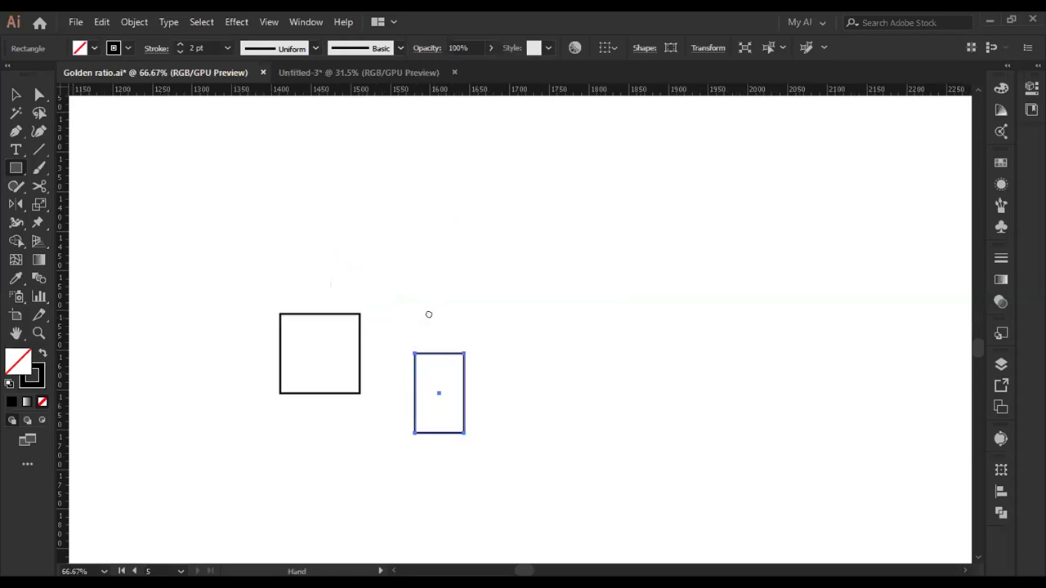
left_click_drag(428, 314, 472, 371)
key("v")
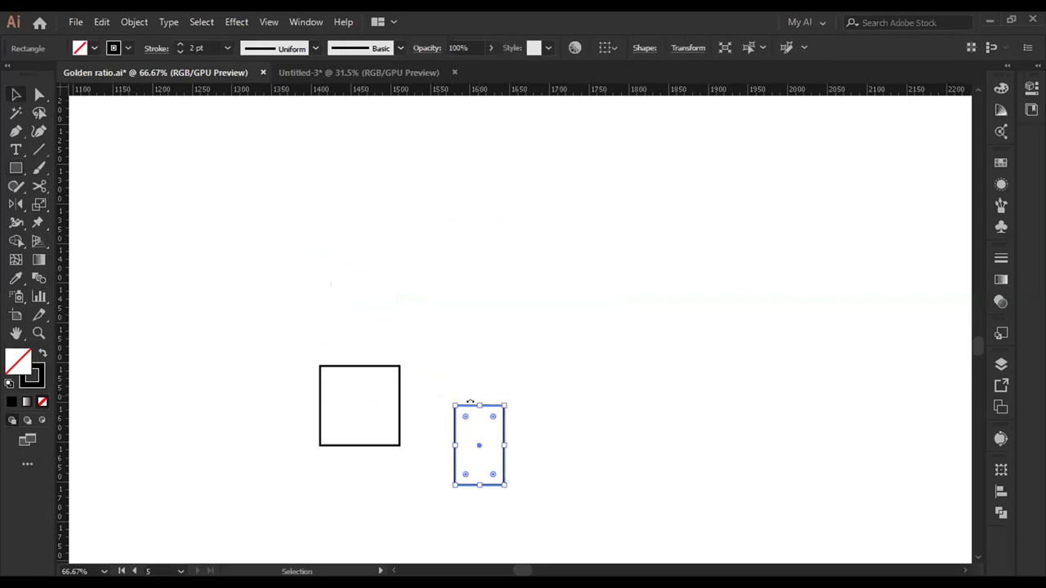
left_click_drag(460, 409, 406, 366)
key("a")
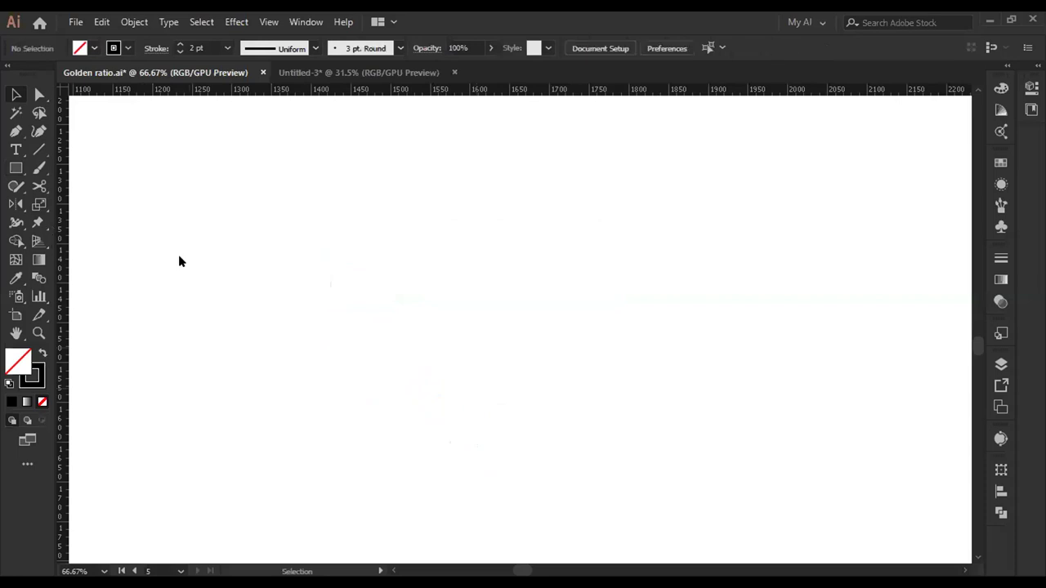
- Draw a new 100 × 100 px square on the emptied artboard
key("m")
type("100")
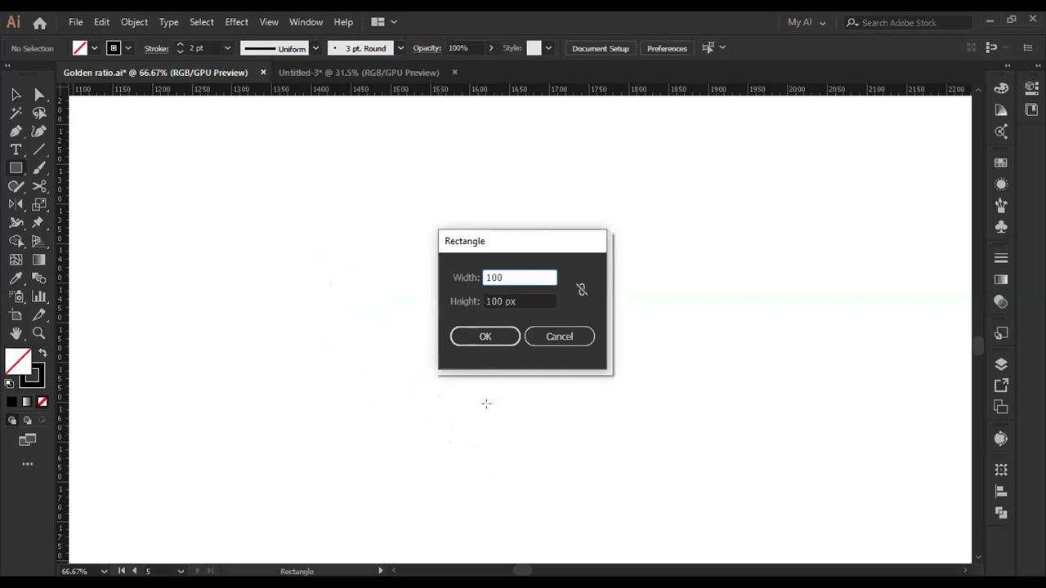
key("Return")
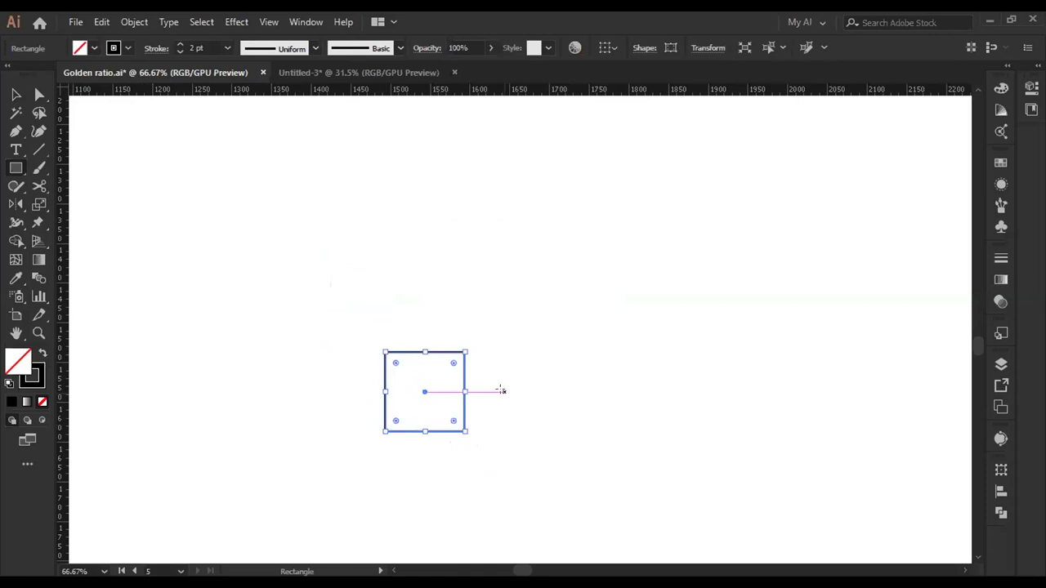
- Draw a 61.8 × 100 px rectangle to the right of the 100 px square
left_click(478, 290)
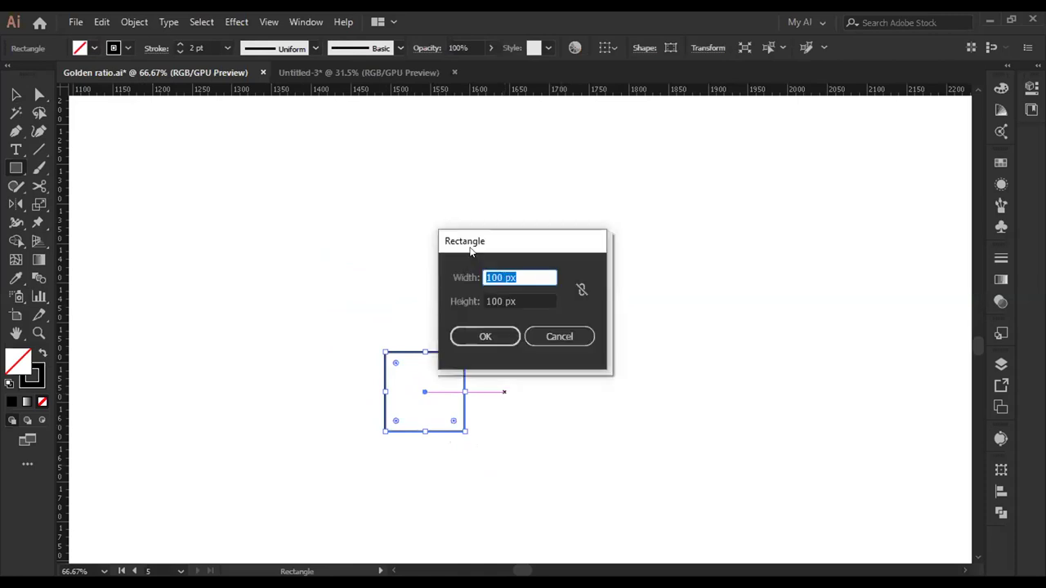
left_click_drag(471, 249, 543, 289)
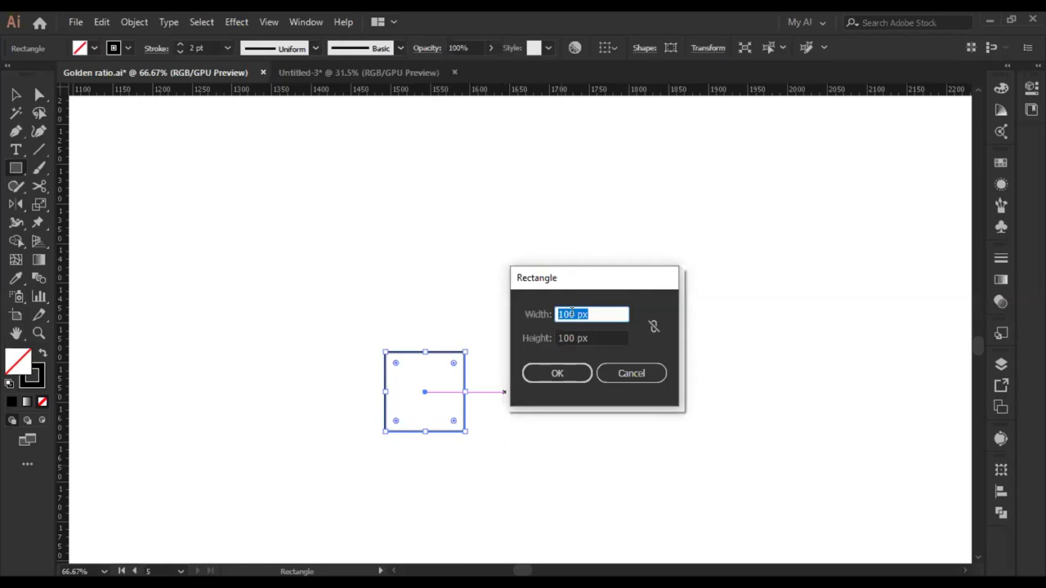
left_click(573, 314)
key("BackSpace")
key("BackSpace")
key("BackSpace")
type("6")
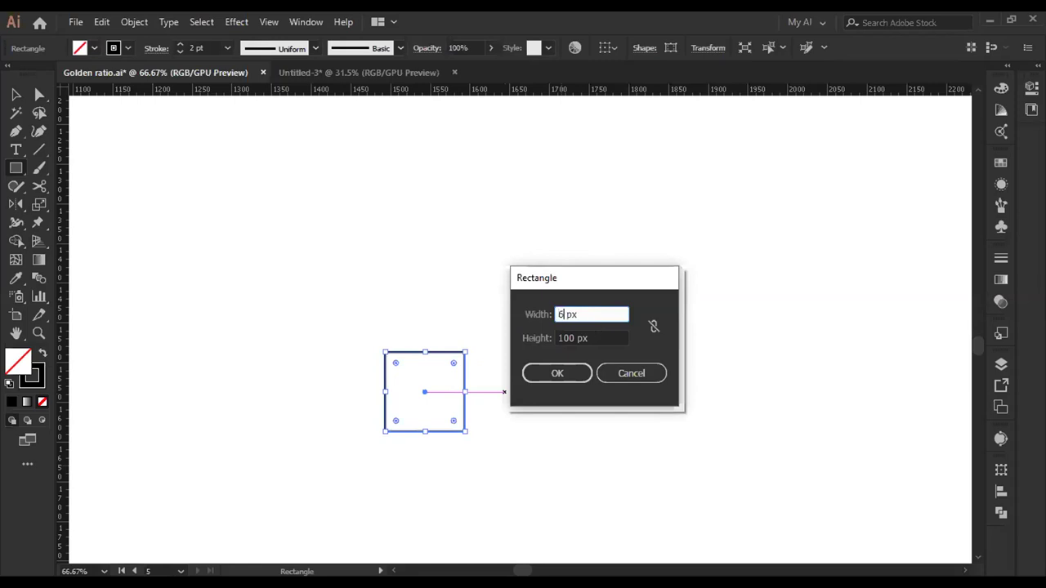
type("1.8")
left_click(544, 373)
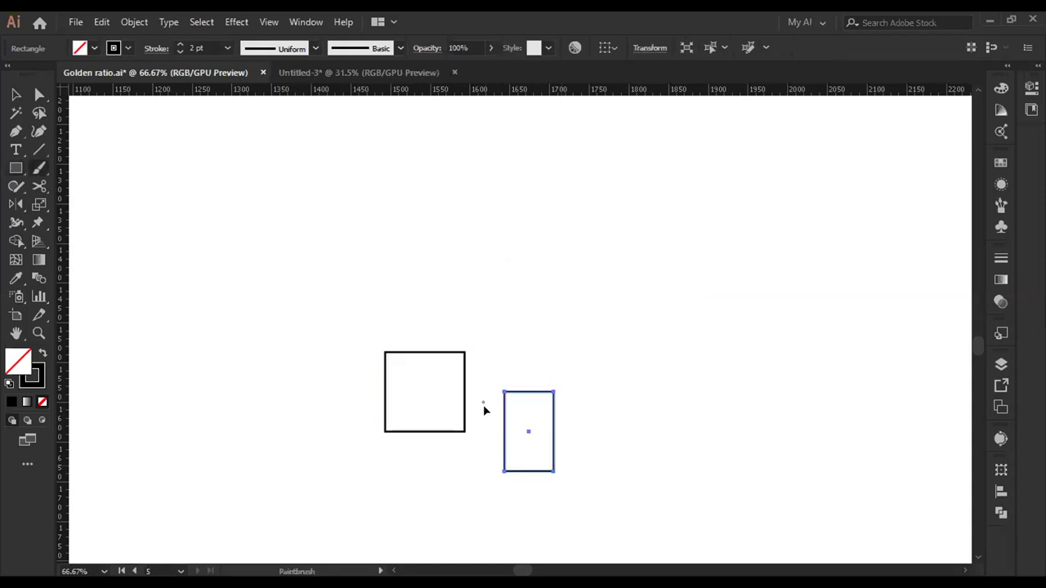
- Move the narrow rectangle flush against the square's right edge so their top edges align
key("v")
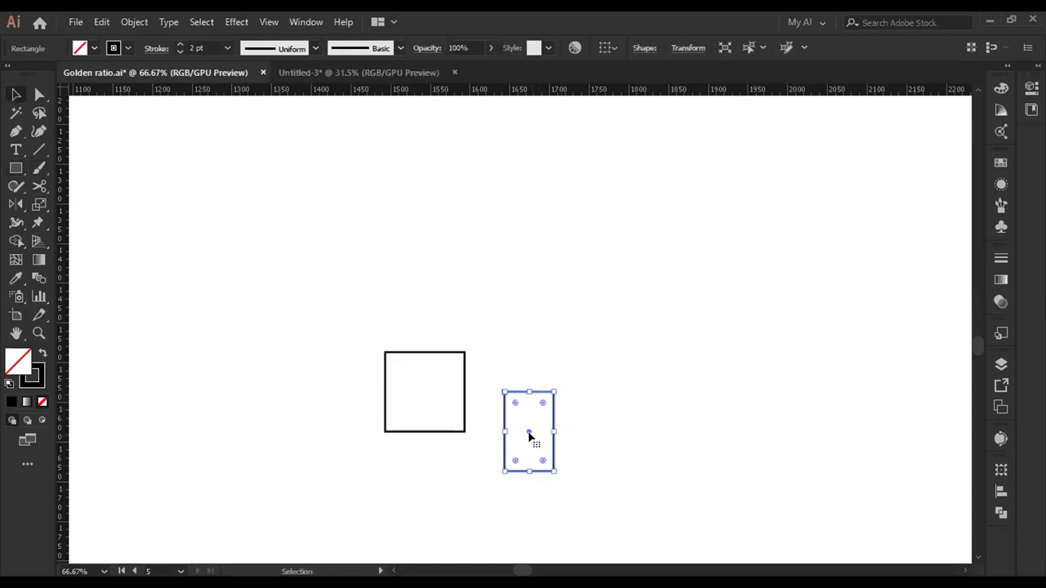
left_click_drag(495, 399, 457, 360)
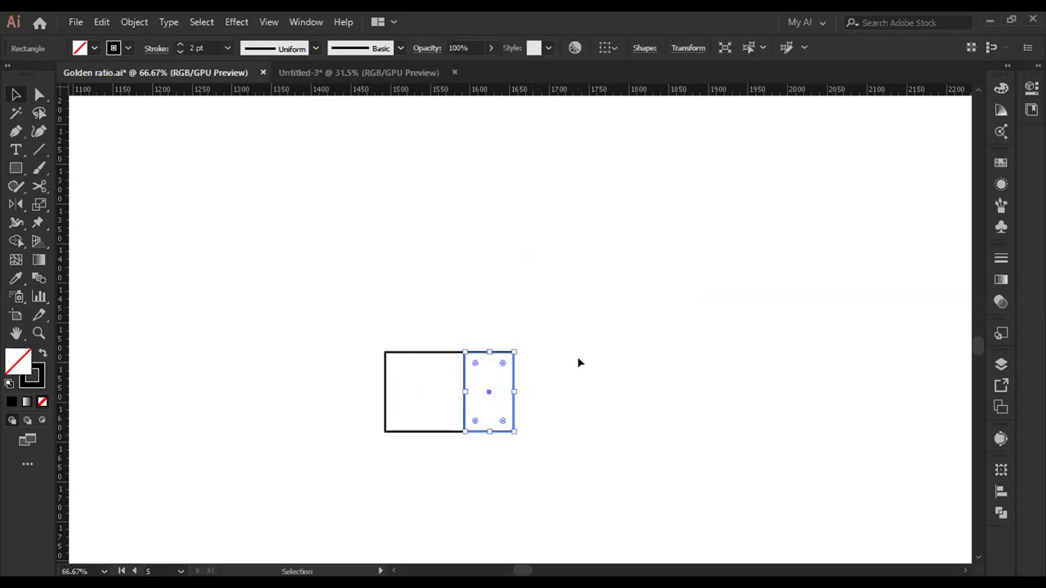
left_click(452, 463)
scroll(430, 460, "up", 1)
scroll(552, 387, "up", 2)
scroll(487, 457, "up", 1)
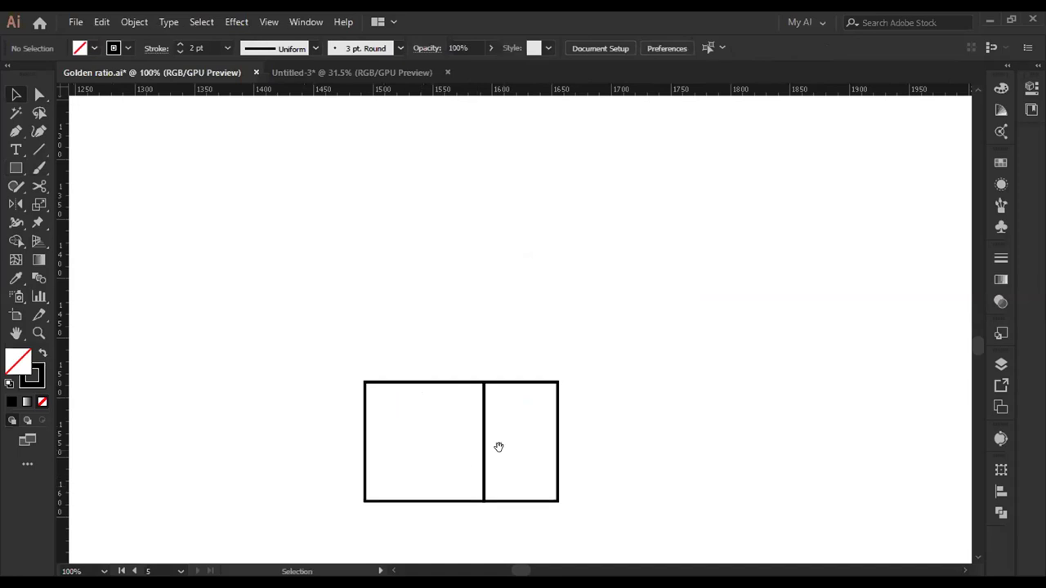
left_click_drag(506, 381, 518, 308)
scroll(507, 367, "up", 1)
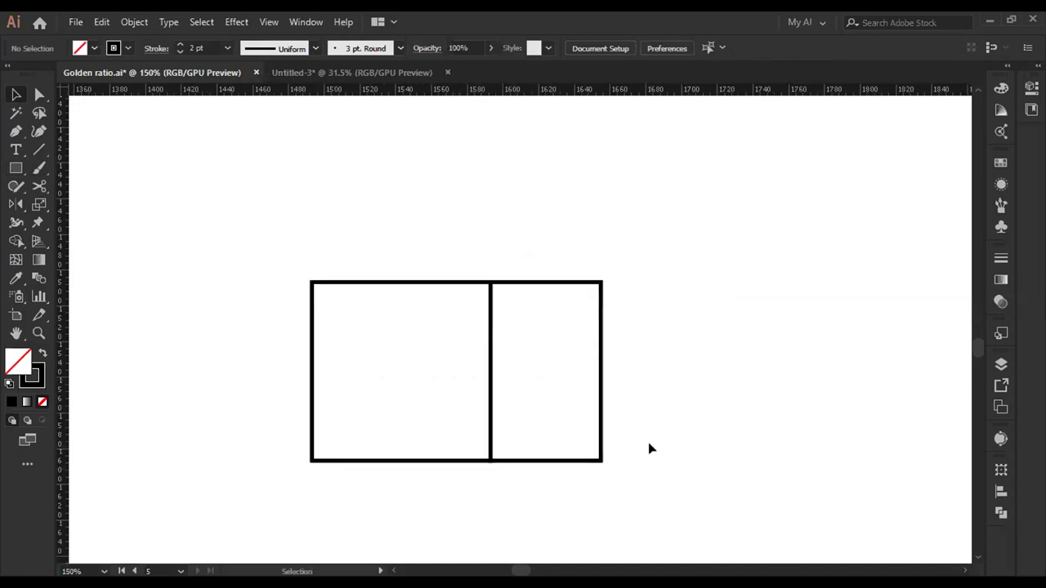
- Select both shapes together and the narrow rectangle alone to examine how they form the combined golden rectangle
left_click_drag(618, 486, 263, 240)
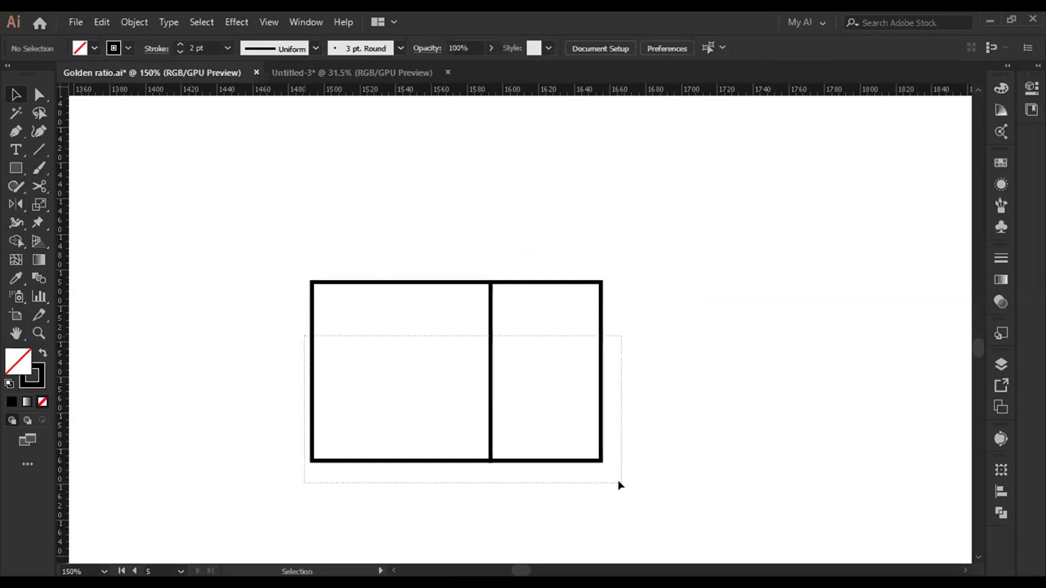
left_click_drag(618, 486, 658, 500)
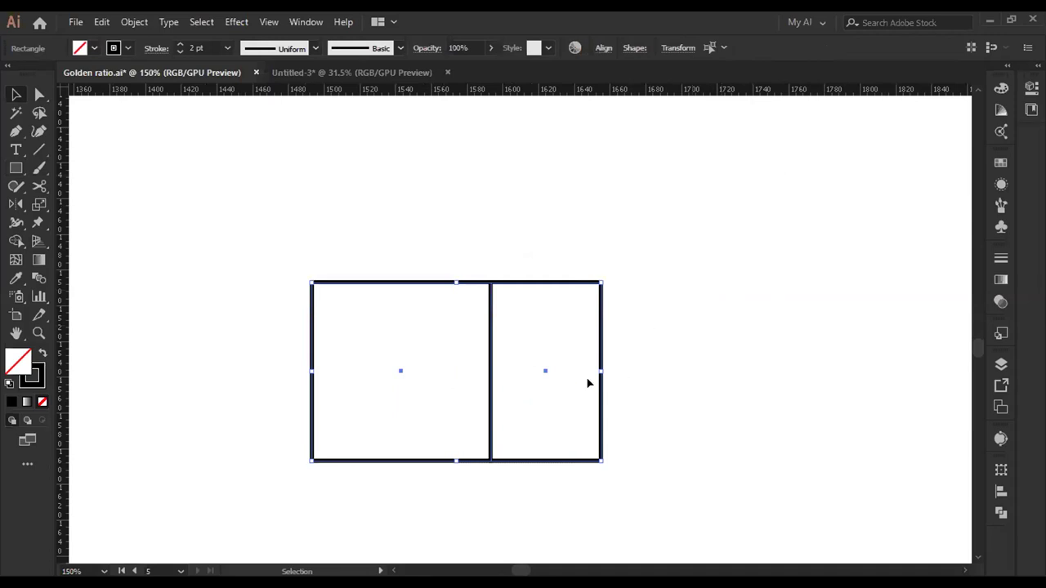
left_click(605, 411)
scroll(605, 410, "down", 1)
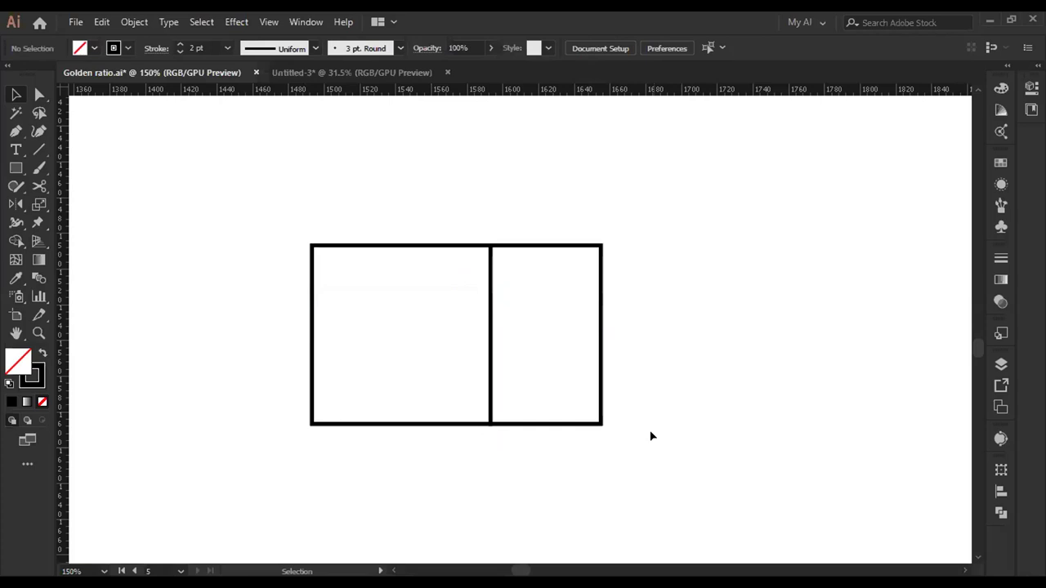
scroll(659, 390, "up", 1)
key("space")
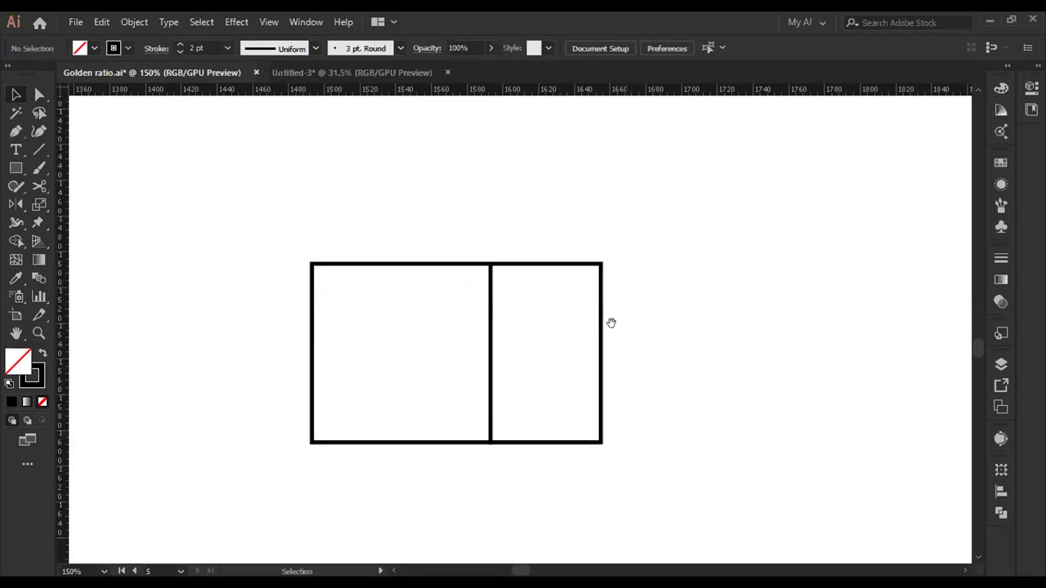
left_click_drag(611, 322, 653, 330)
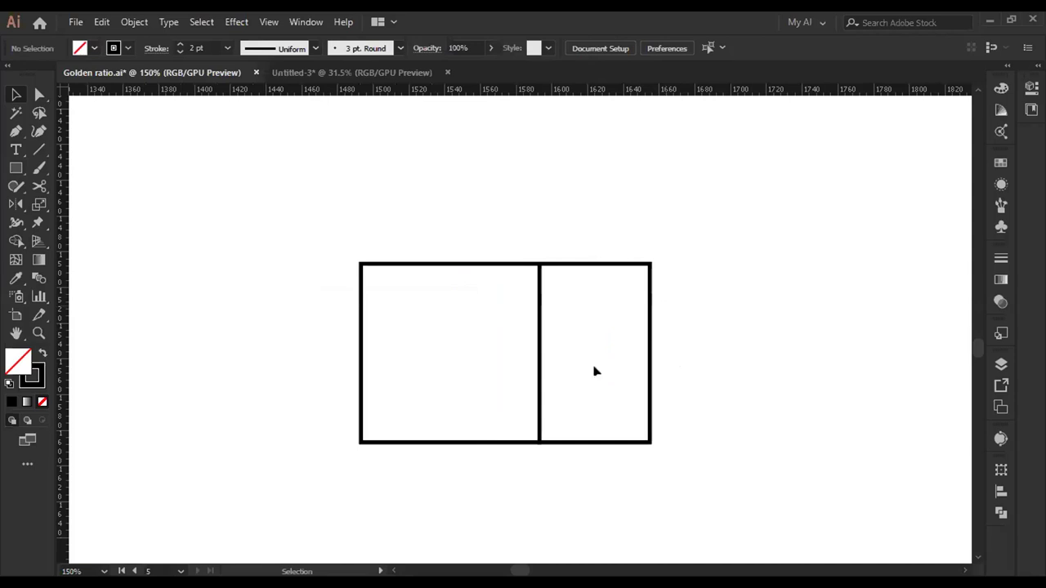
left_click(649, 325)
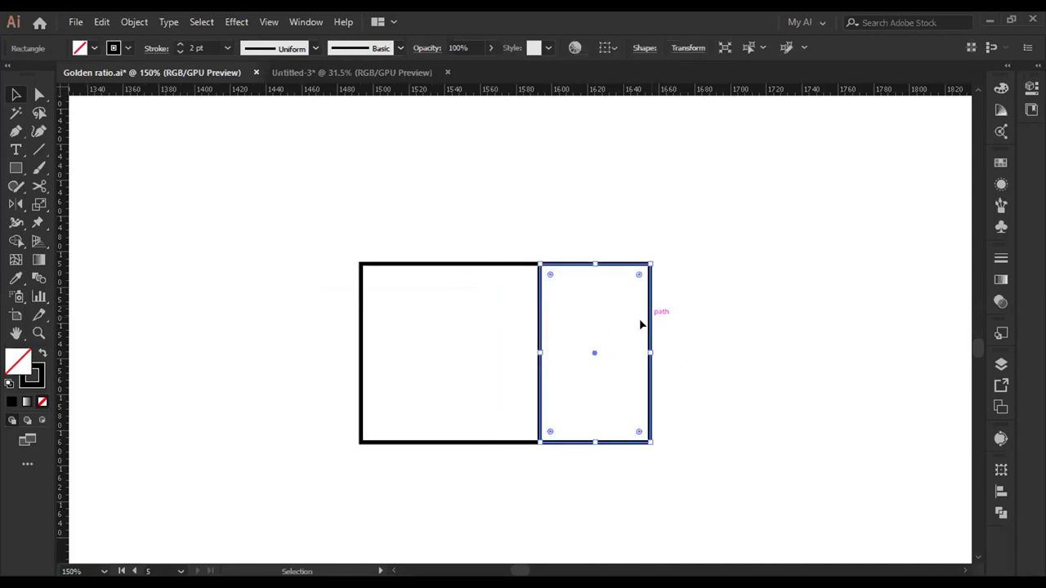
left_click_drag(698, 323, 581, 413)
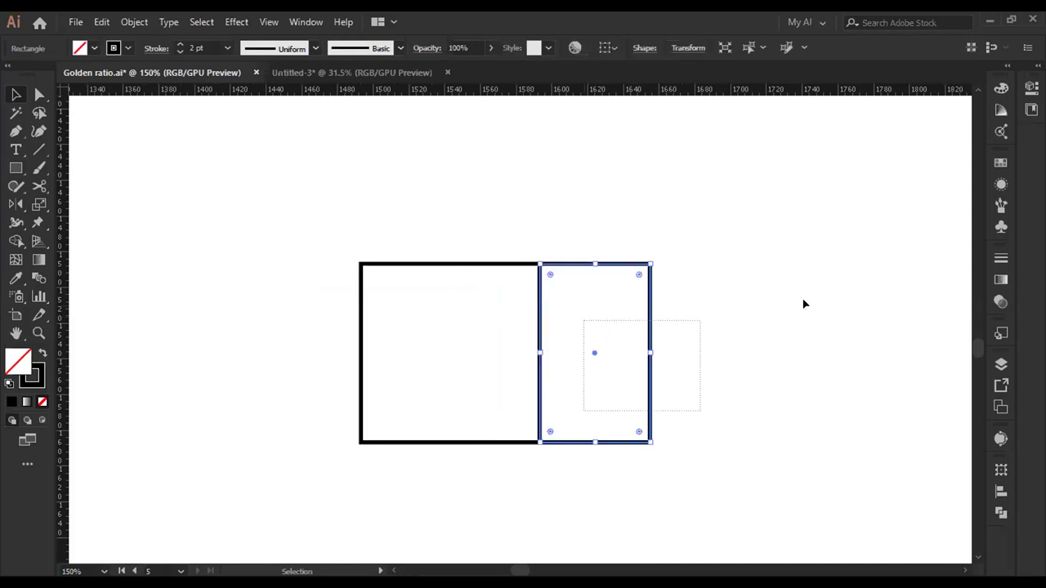
key("ctrl+shift+a")
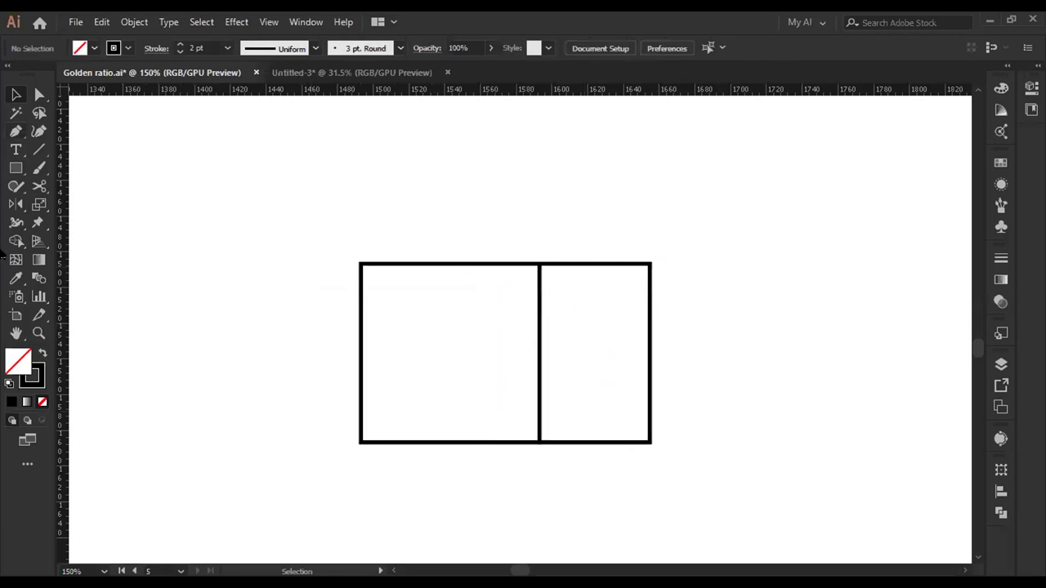
- Draw a 200 × 200 px circle with the Ellipse tool over the two rectangles
right_click(15, 167)
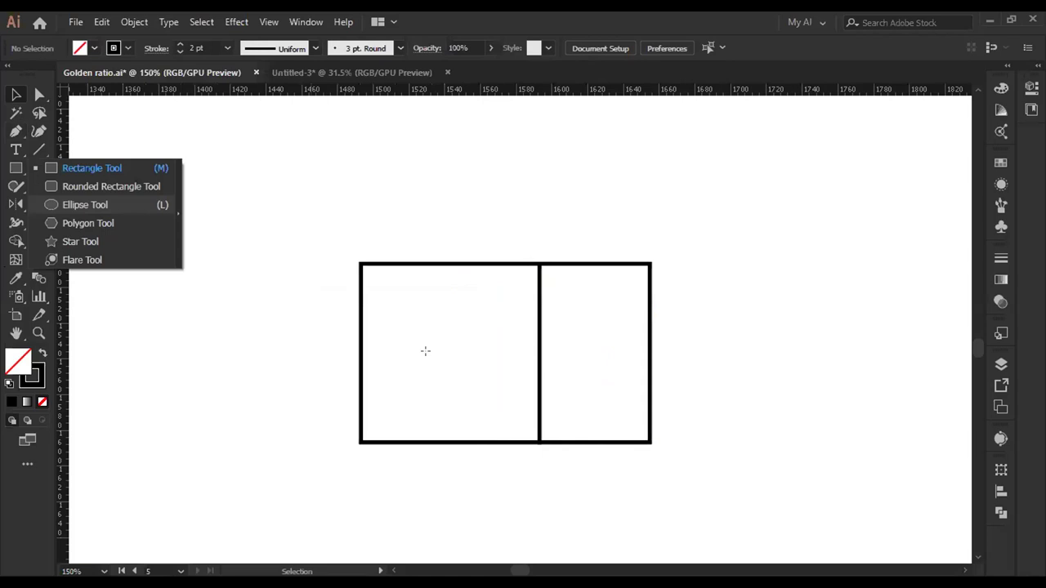
key("l")
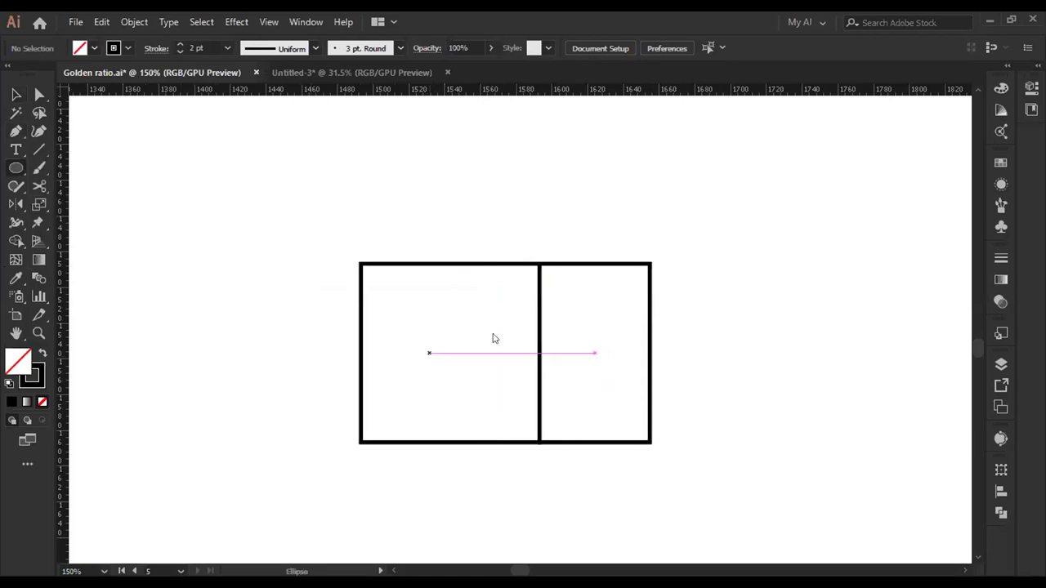
left_click(507, 287)
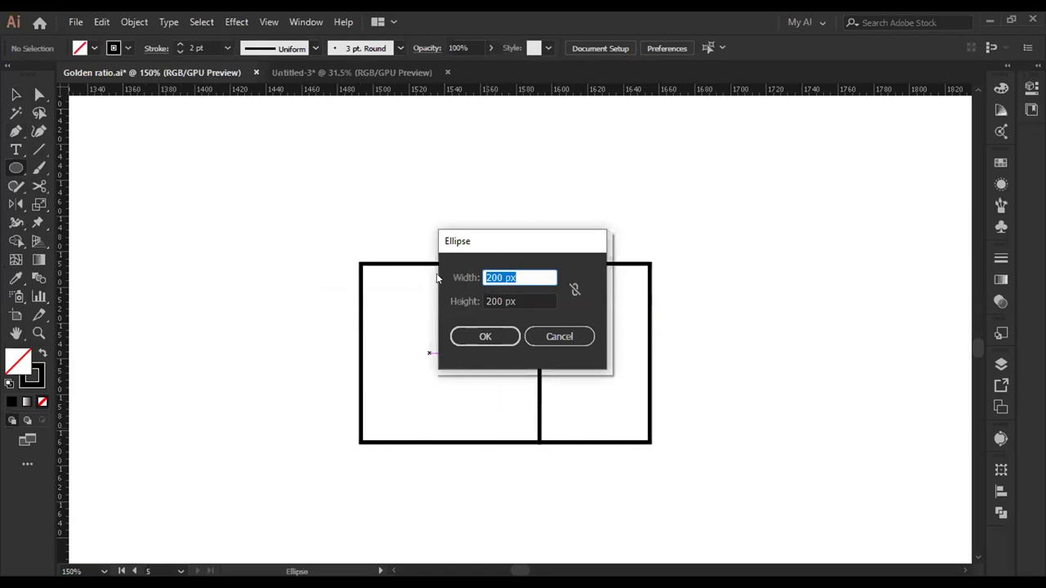
left_click_drag(493, 250, 680, 256)
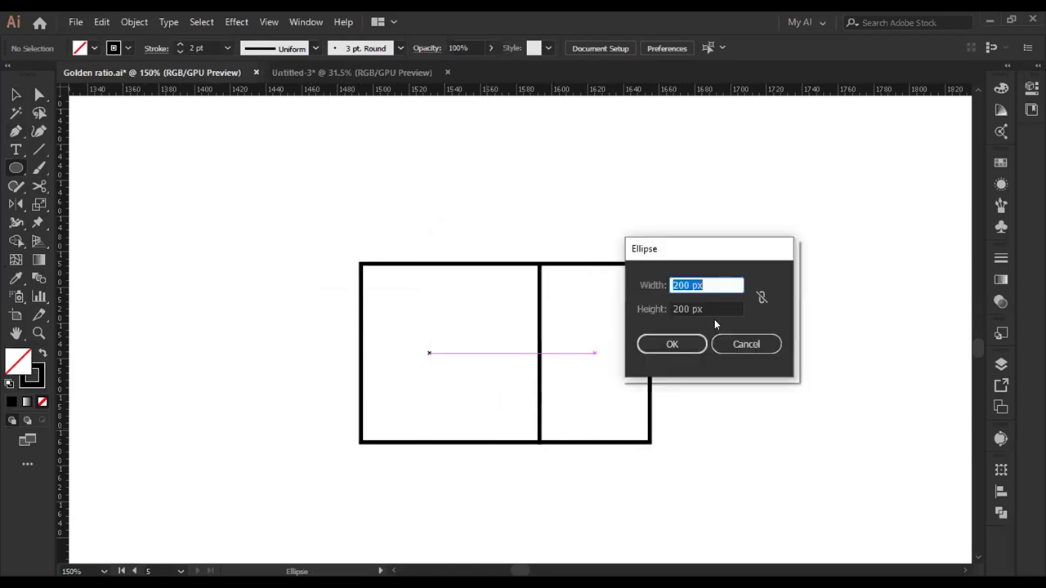
left_click(671, 343)
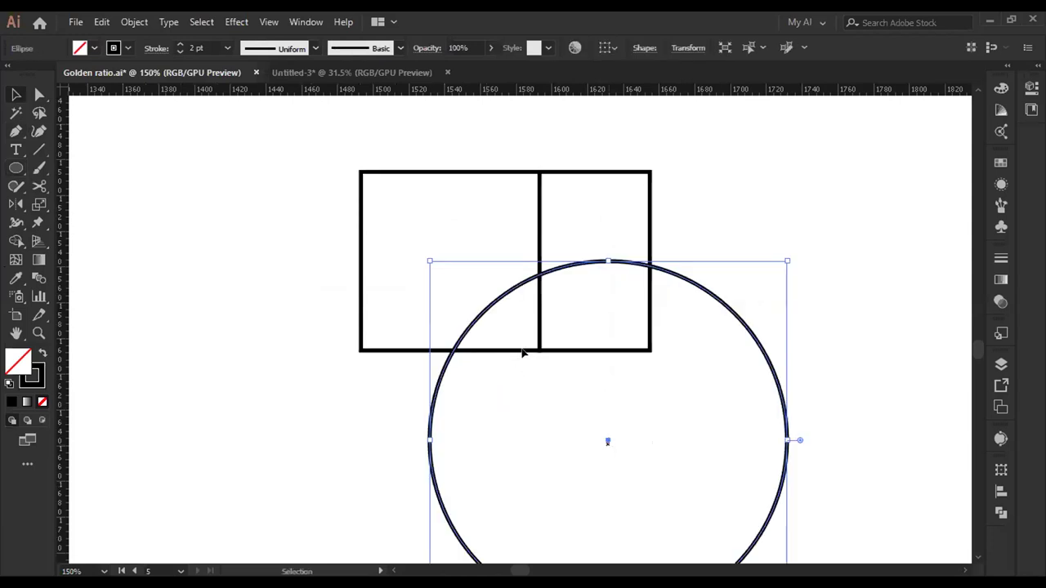
- Centre the circle on the square's lower-right corner and check its alignment in outline view
left_click_drag(523, 353, 541, 351)
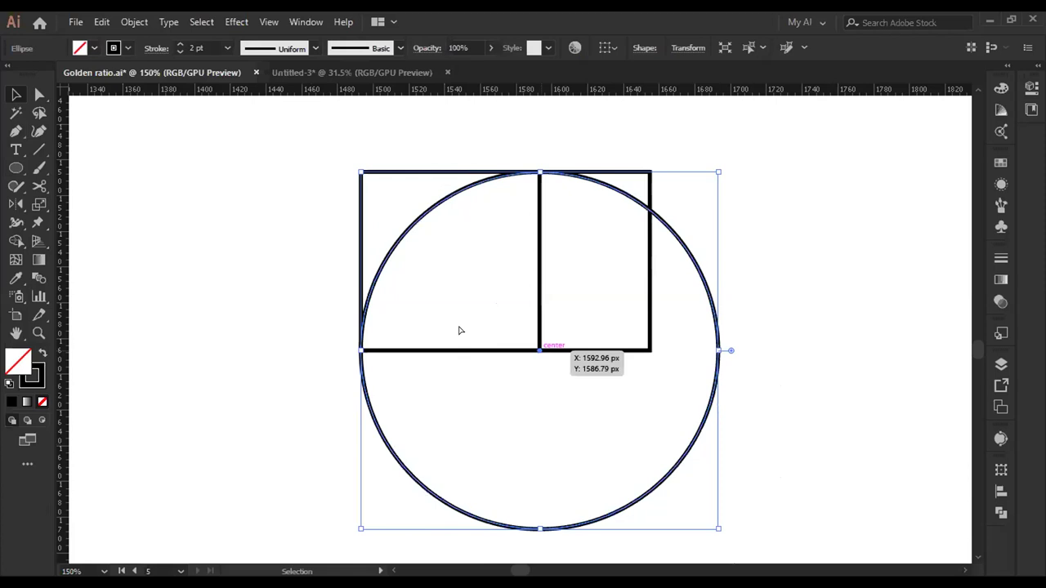
key("ctrl+y")
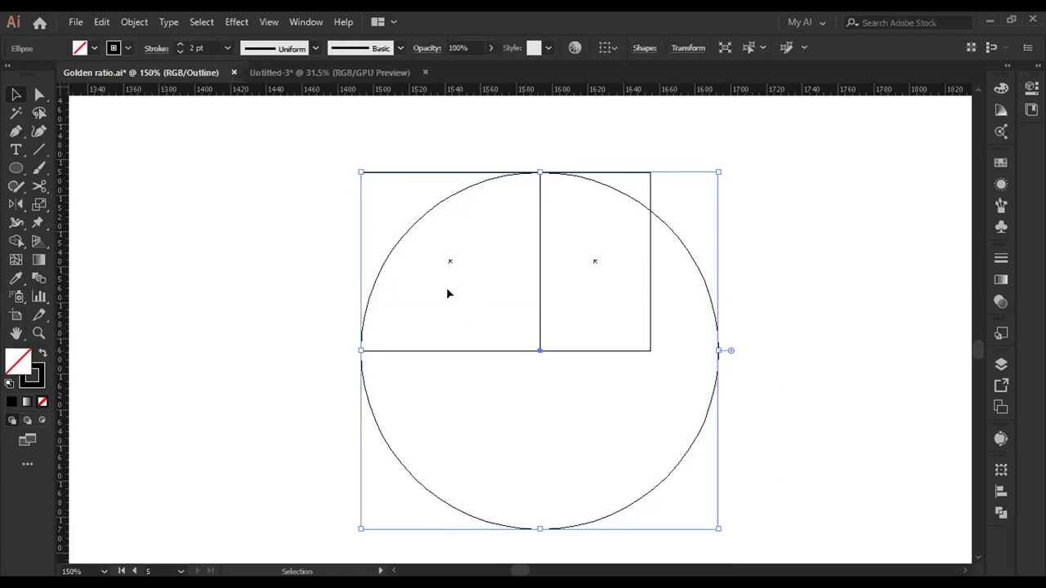
key("ctrl+plus")
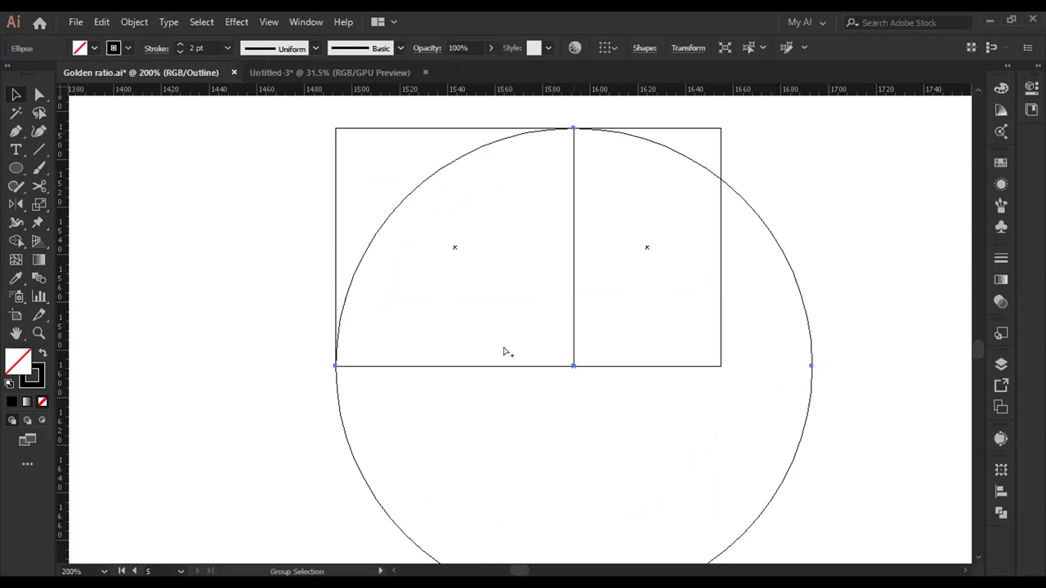
key("ctrl+minus")
key("ctrl+y")
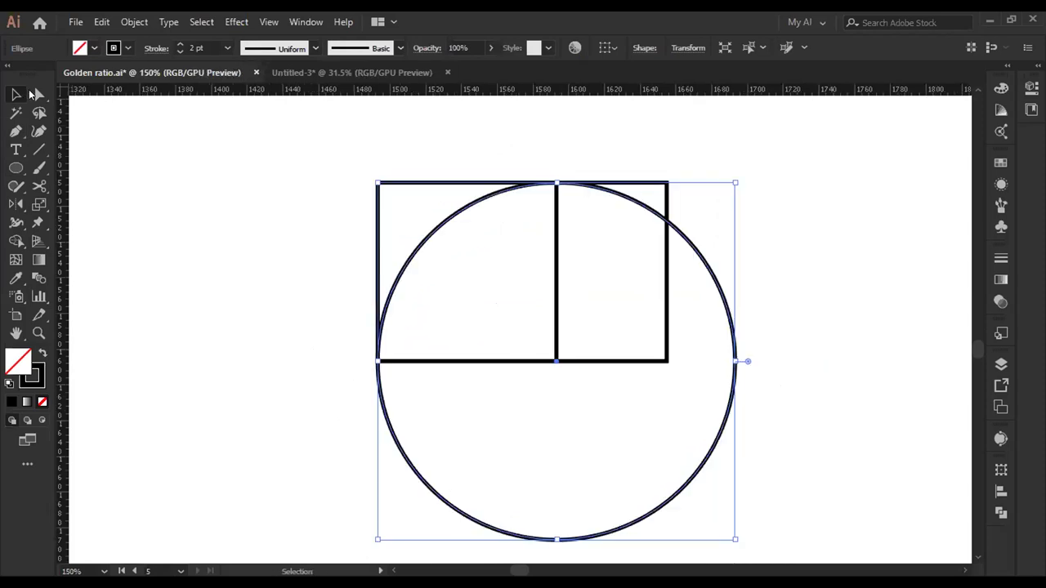
- Delete the circle's segments outside the square, keeping only the quarter arc from its lower-left to its upper-right corner
key("a")
left_click(711, 361)
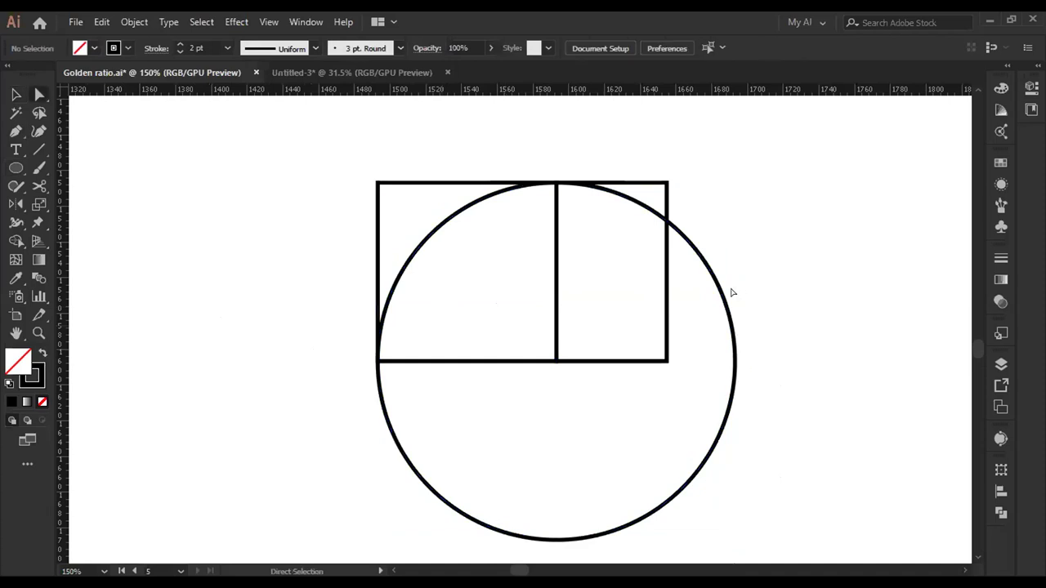
left_click(708, 454)
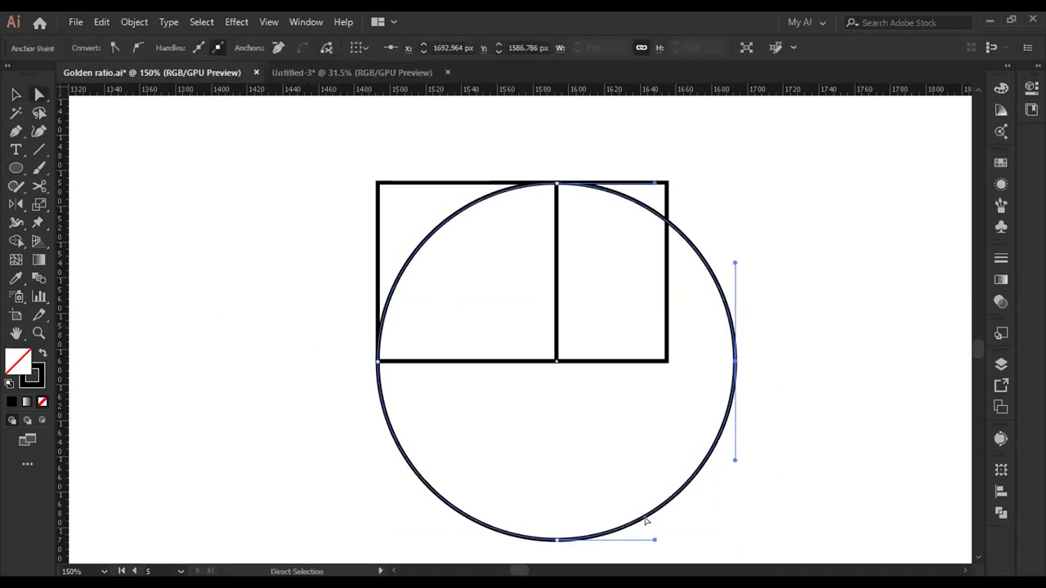
key("Delete")
left_click(441, 500)
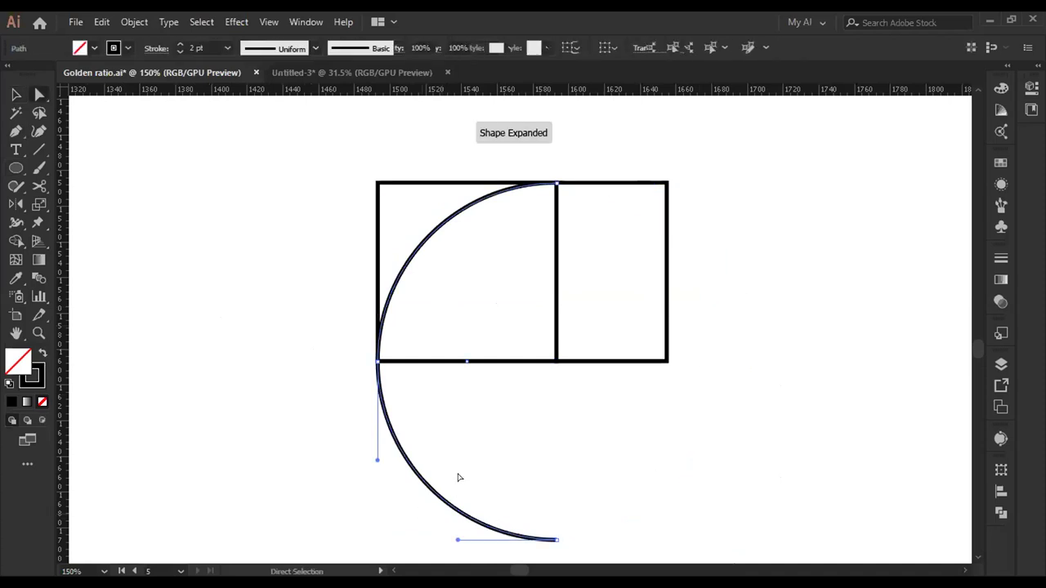
key("Delete")
left_click(596, 539)
key("Delete")
key("v")
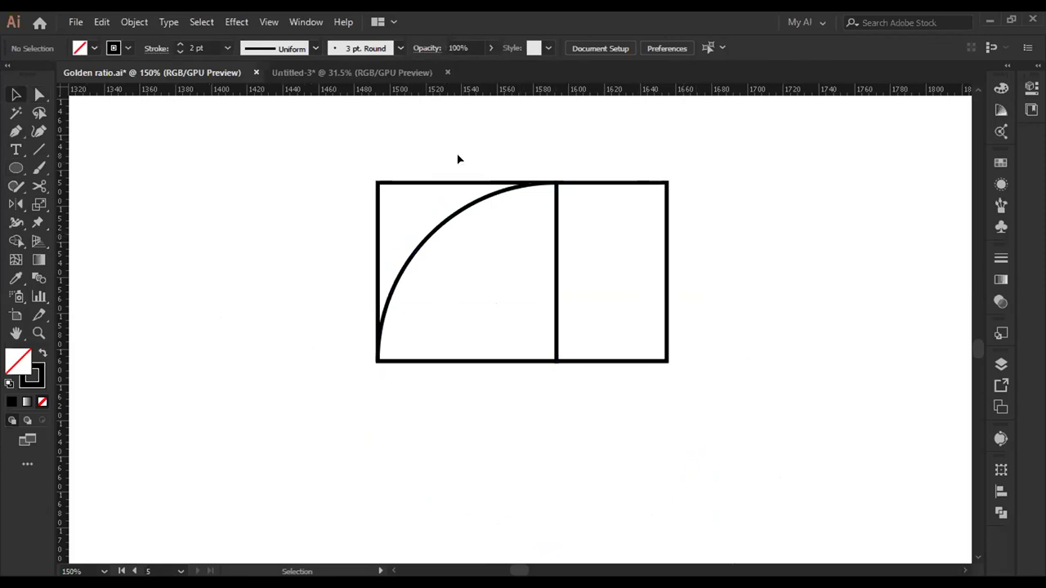
- Place a copy of the whole figure, rotated 90° clockwise, with its upper-right corner on the original's upper-right corner
scroll(468, 237, "up", 2)
scroll(446, 197, "down", 1)
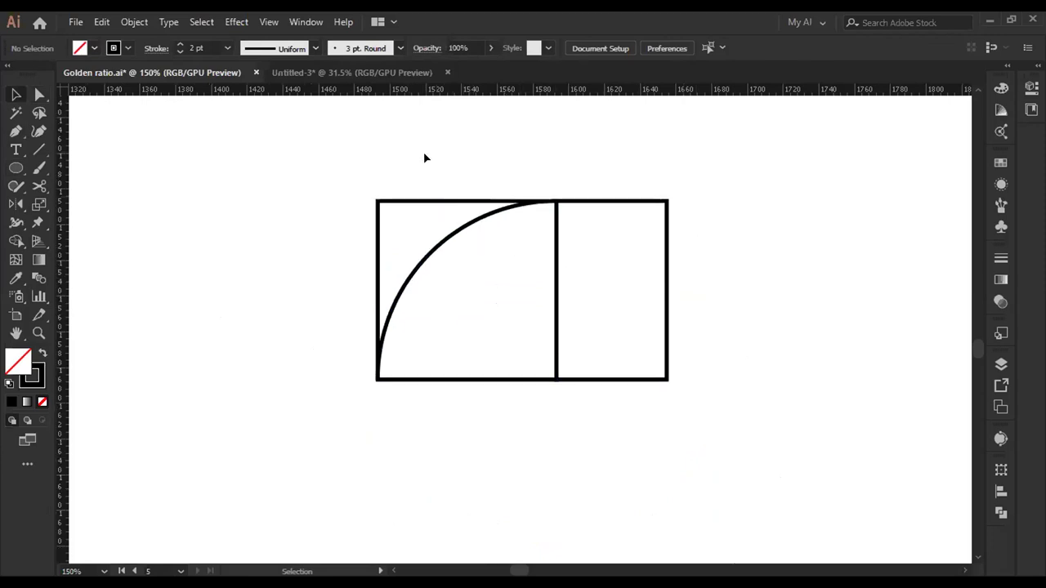
left_click_drag(374, 171, 698, 391)
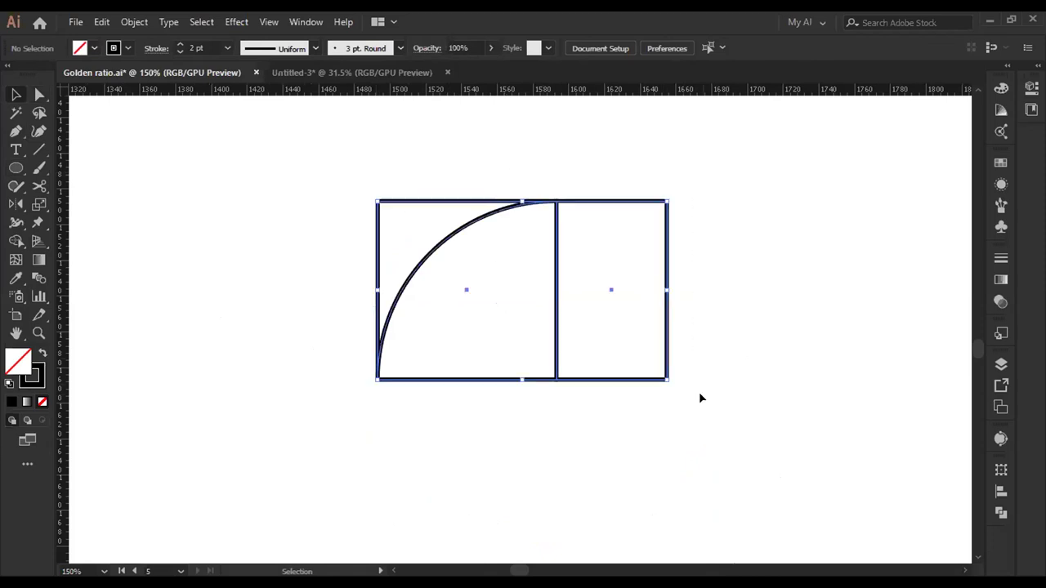
key("a")
key("v")
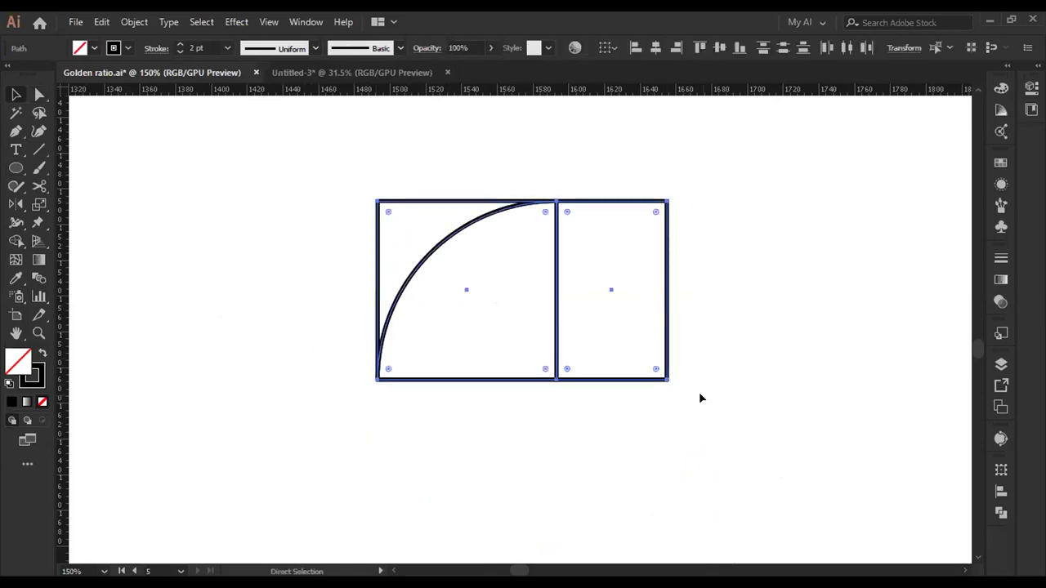
left_click_drag(670, 201, 614, 324)
left_click_drag(572, 210, 625, 265)
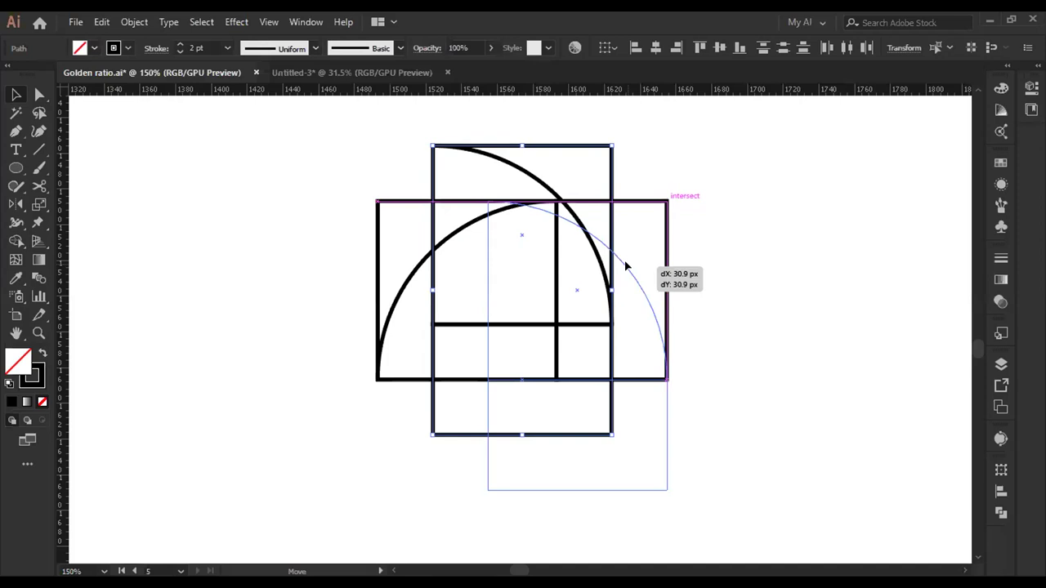
left_click_drag(625, 264, 612, 291)
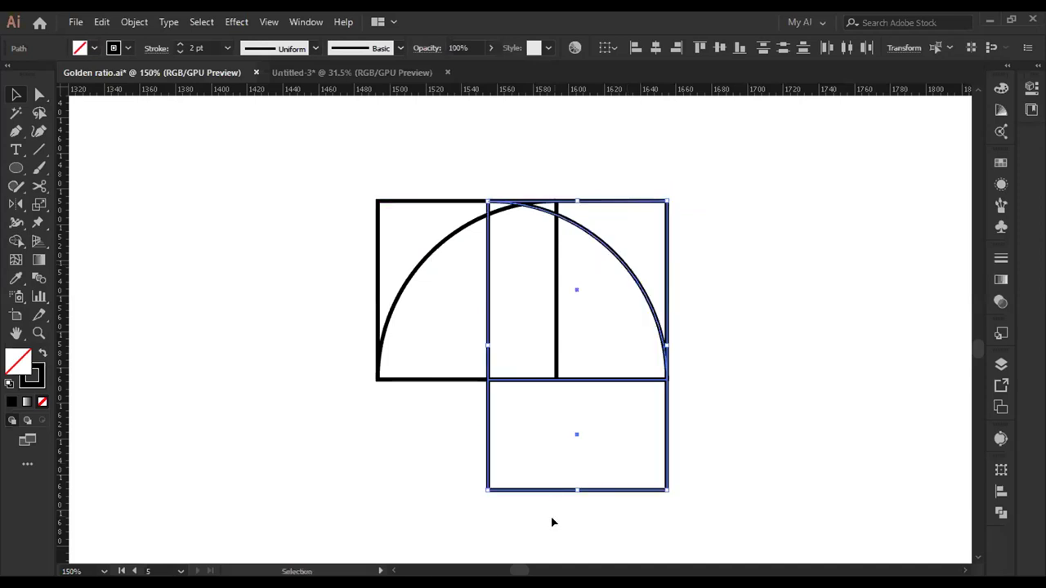
- Scale the rotated copy down proportionally from its lower-left corner until it fits exactly inside the narrow rectangle
left_click_drag(485, 489, 554, 383)
left_click_drag(555, 380, 555, 380)
left_click(642, 423)
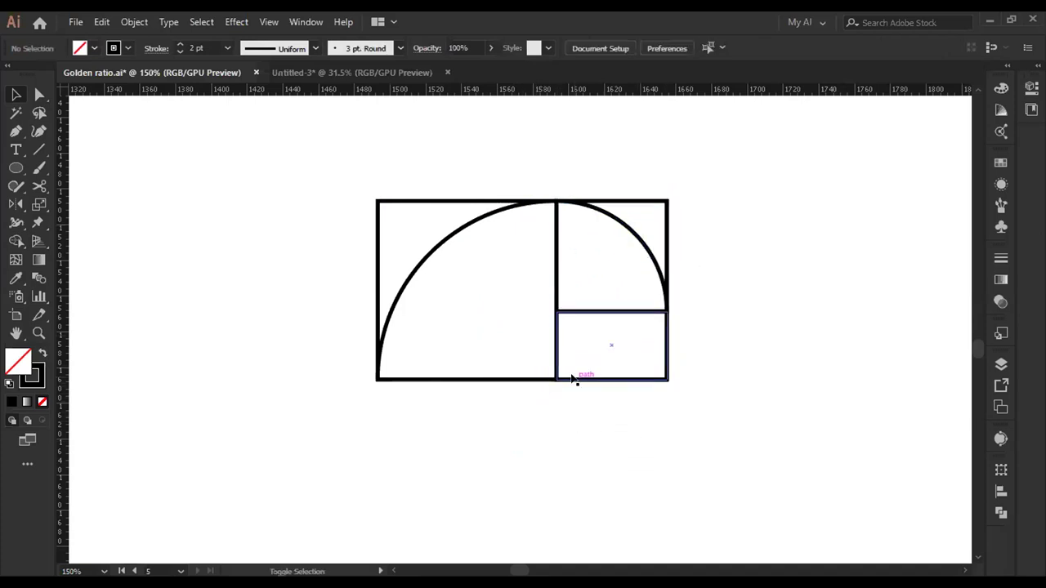
- Copy the narrow rectangle's figure rotated 90° clockwise, align it to the lower-right corner, and scale it to fit the empty rectangle beneath
scroll(562, 387, "up", 1)
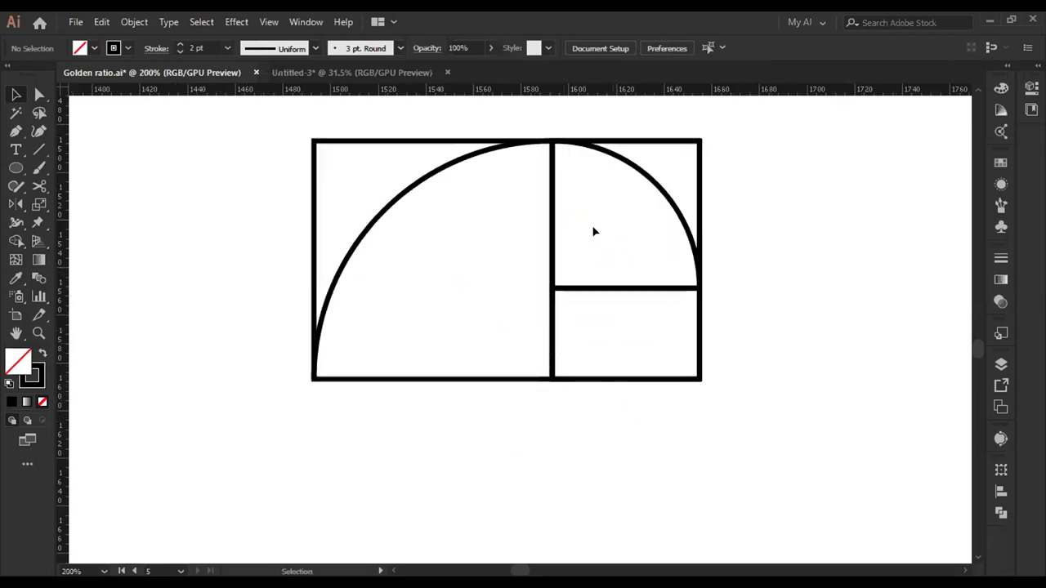
scroll(549, 325, "up", 1)
left_click_drag(586, 243, 593, 330)
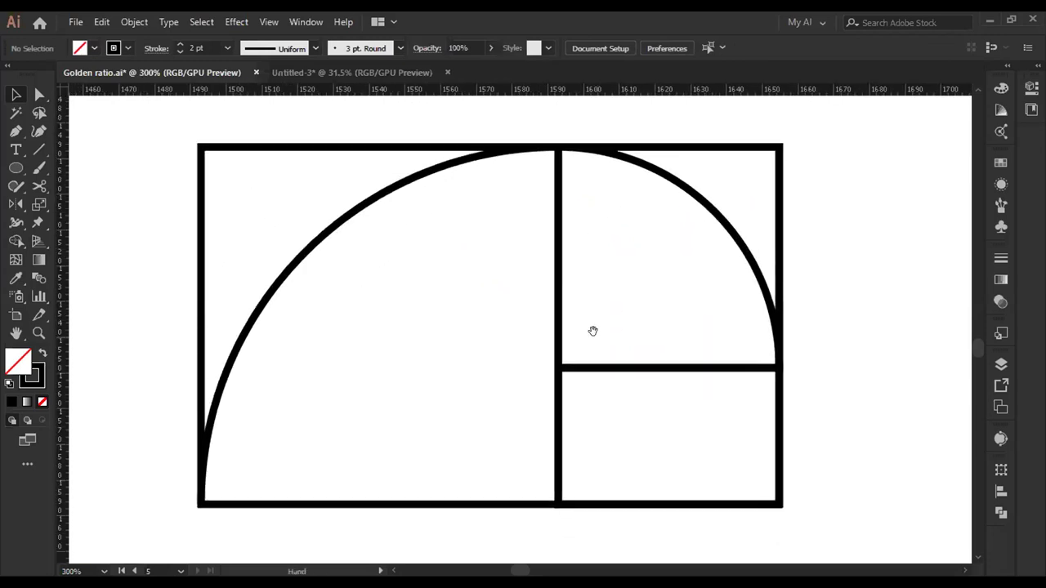
scroll(777, 175, "down", 2)
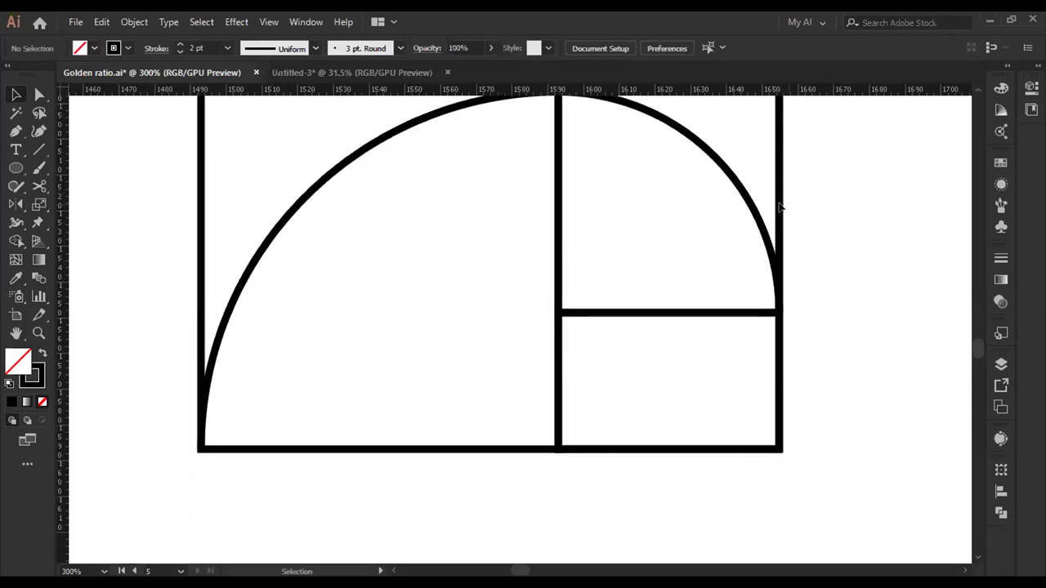
scroll(751, 164, "up", 1)
left_click_drag(726, 156, 659, 496)
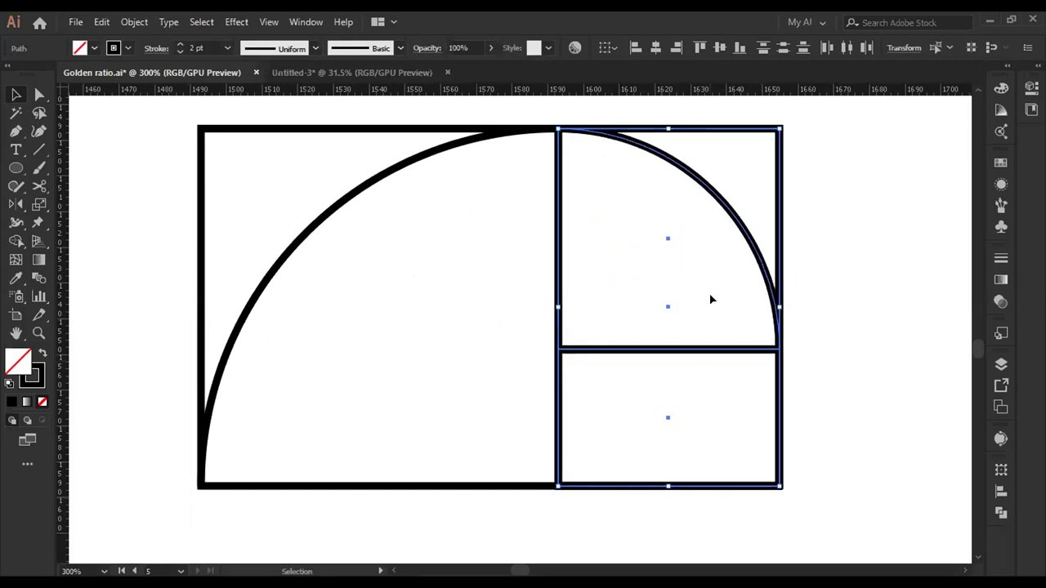
left_click_drag(780, 127, 666, 459)
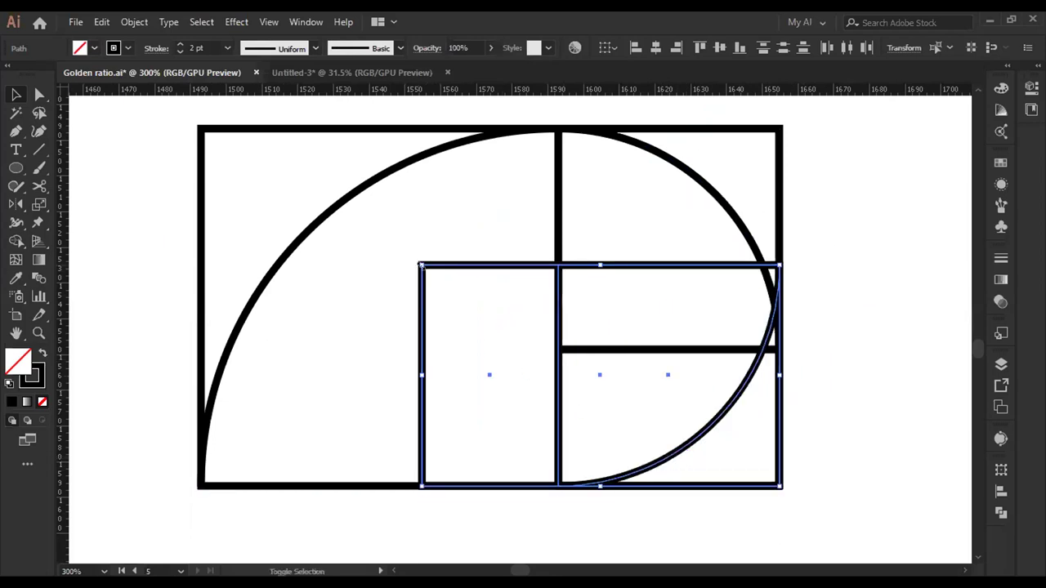
left_click_drag(421, 266, 558, 349)
left_click(860, 372)
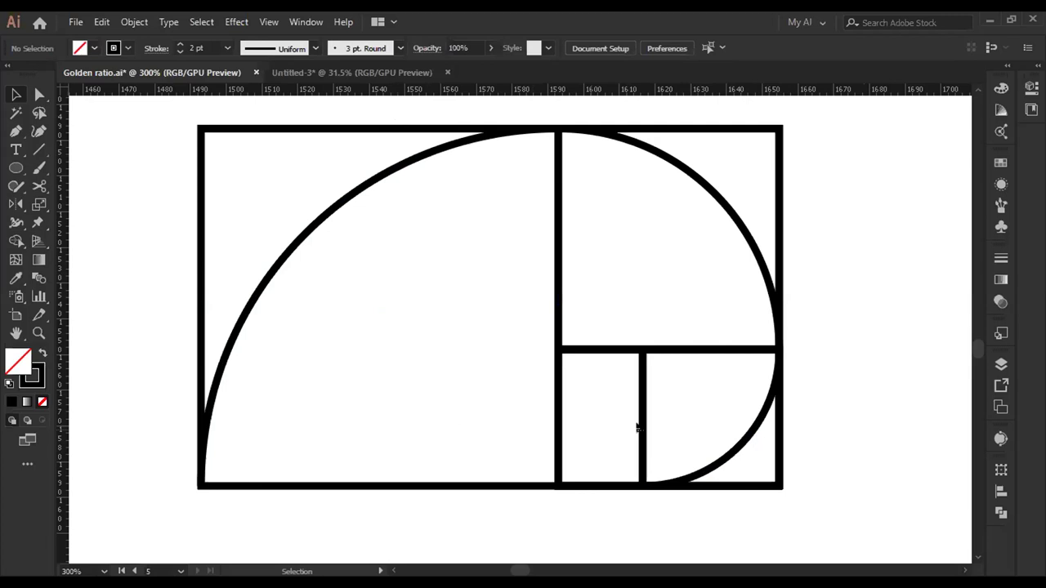
- Copy the lower-right figure rotated 90° clockwise and scale it proportionally to fit the narrow empty rectangle at its left end
left_click_drag(637, 427, 735, 455)
key("v")
left_click_drag(781, 339, 651, 397)
key("ctrl+z")
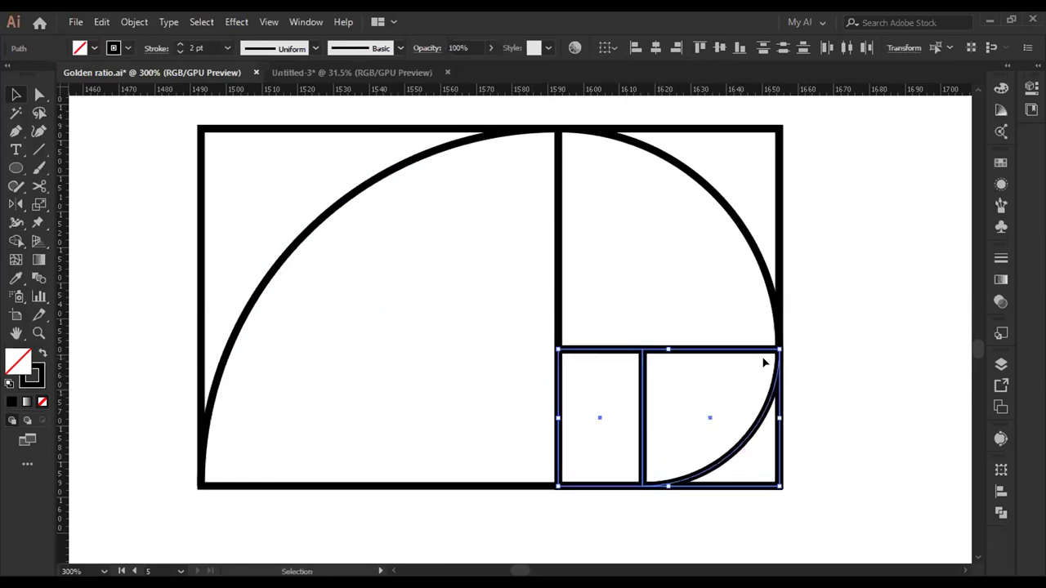
left_click_drag(782, 342, 605, 448)
left_click_drag(696, 264, 638, 311)
left_click(815, 414)
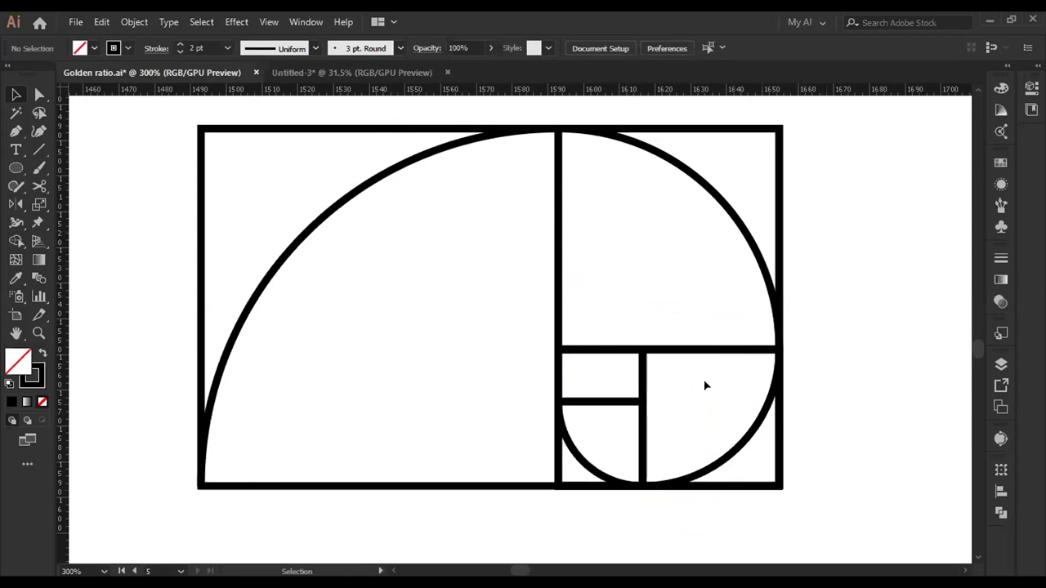
left_click_drag(594, 421, 642, 439)
left_click(841, 400)
- Examine the finished orange golden spiral on the reference artboard and compare it with the spiral under construction
scroll(861, 335, "down", 5)
scroll(845, 292, "right", 10)
scroll(526, 322, "down", 5)
scroll(547, 304, "right", 5)
scroll(669, 292, "up", 1)
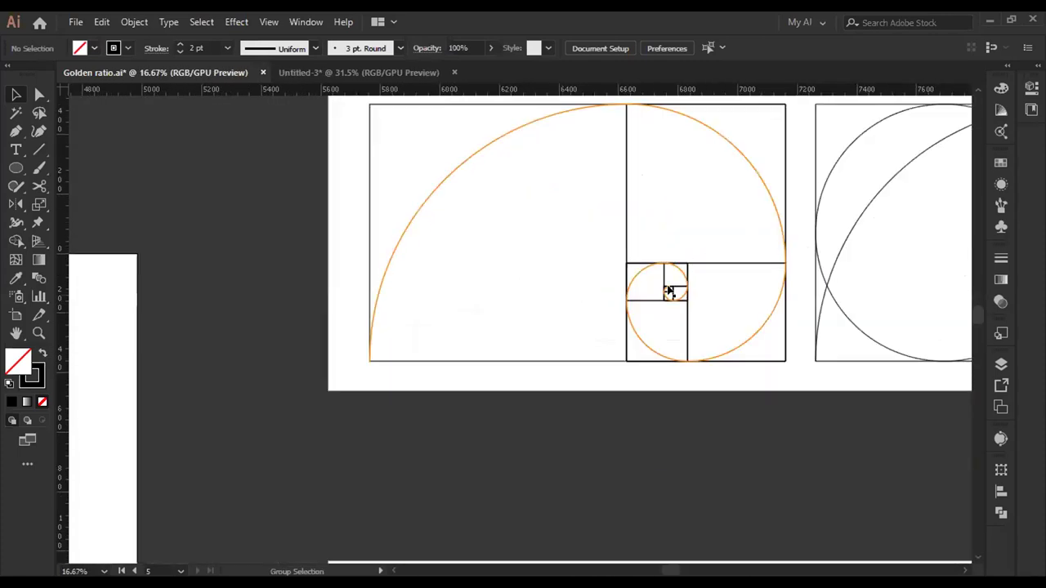
scroll(472, 256, "up", 1)
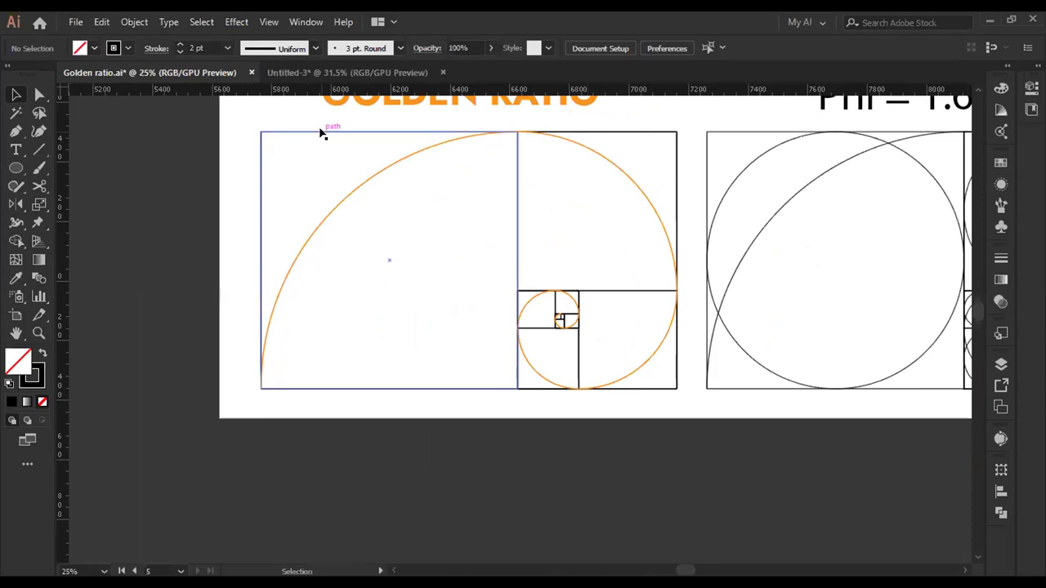
key("space")
scroll(302, 349, "down", 2)
scroll(272, 425, "left", 8)
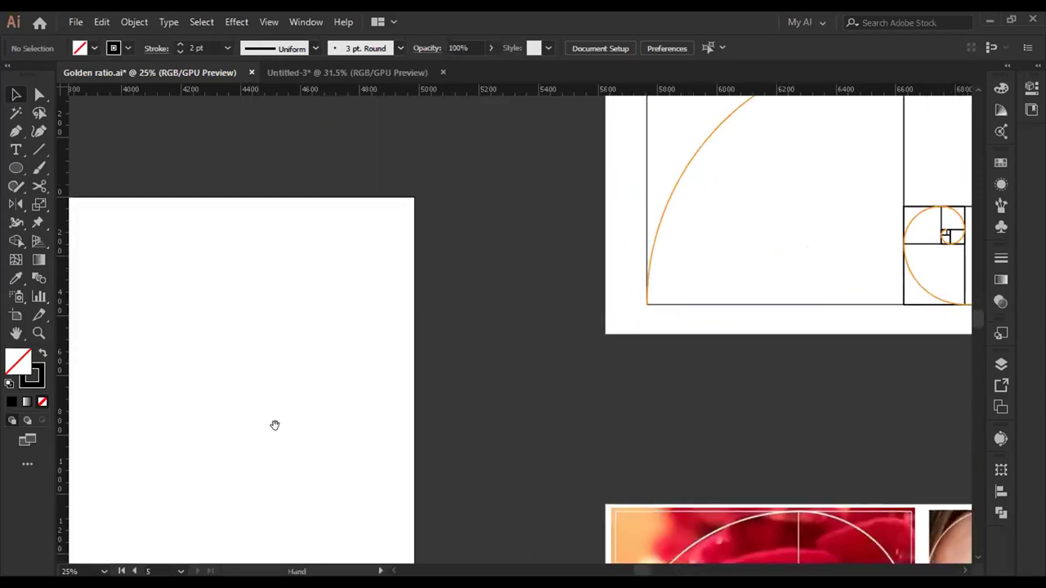
scroll(523, 326, "down", 2)
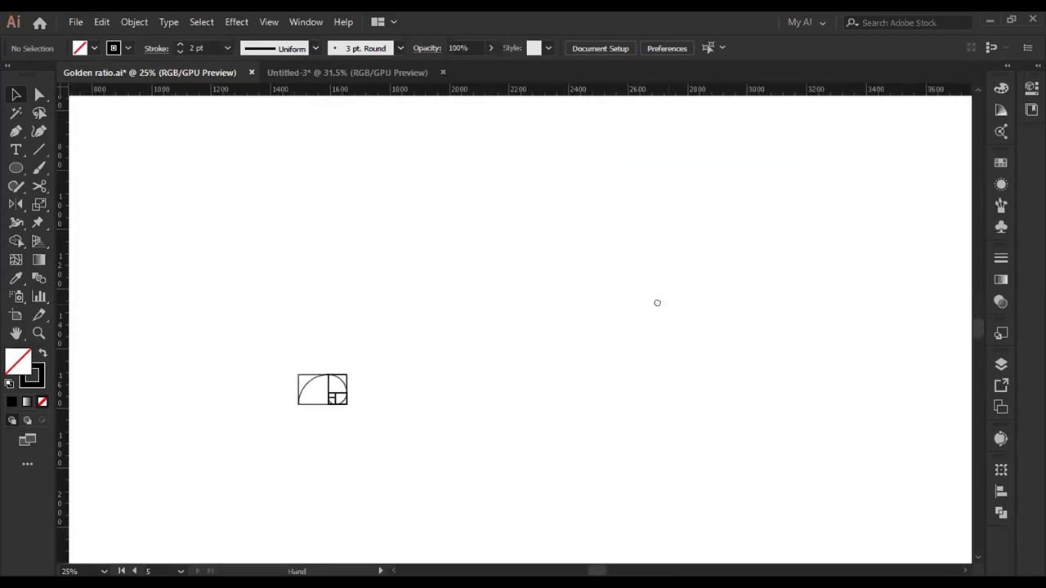
scroll(356, 428, "up", 6)
left_click_drag(850, 128, 525, 416)
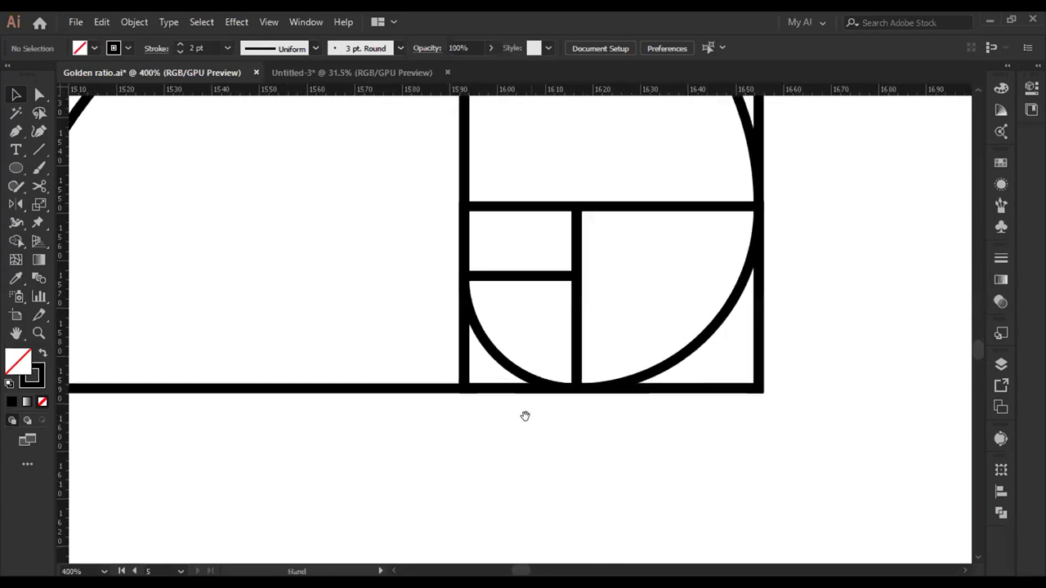
scroll(493, 350, "down", 1)
left_click_drag(474, 297, 547, 398)
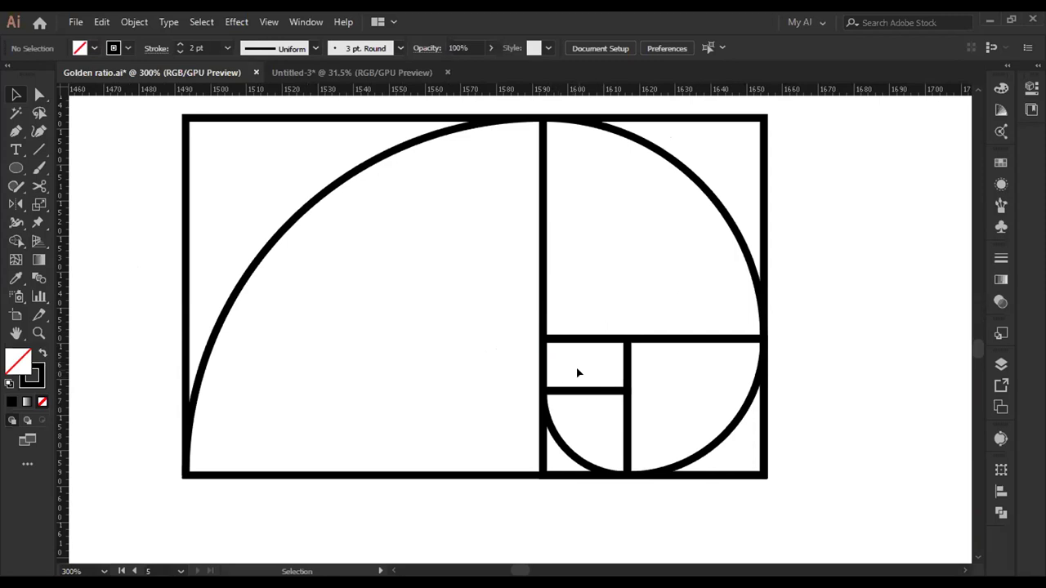
- Rotate a copy of the smallest figure 90° clockwise, align it to the upper-left corner, and scale it into the small rectangle above its arc
left_click_drag(565, 429, 556, 447)
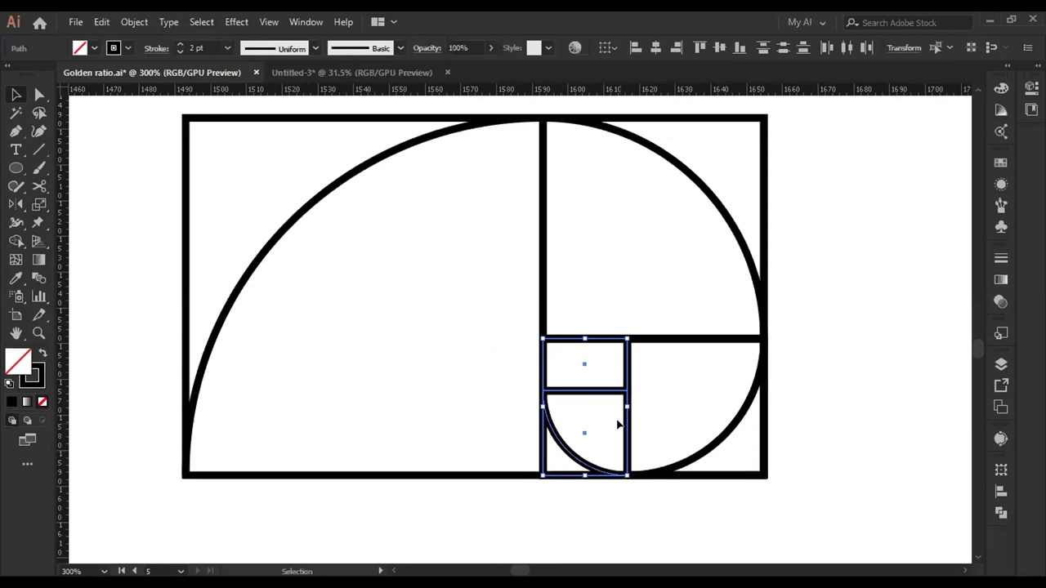
left_click(626, 474)
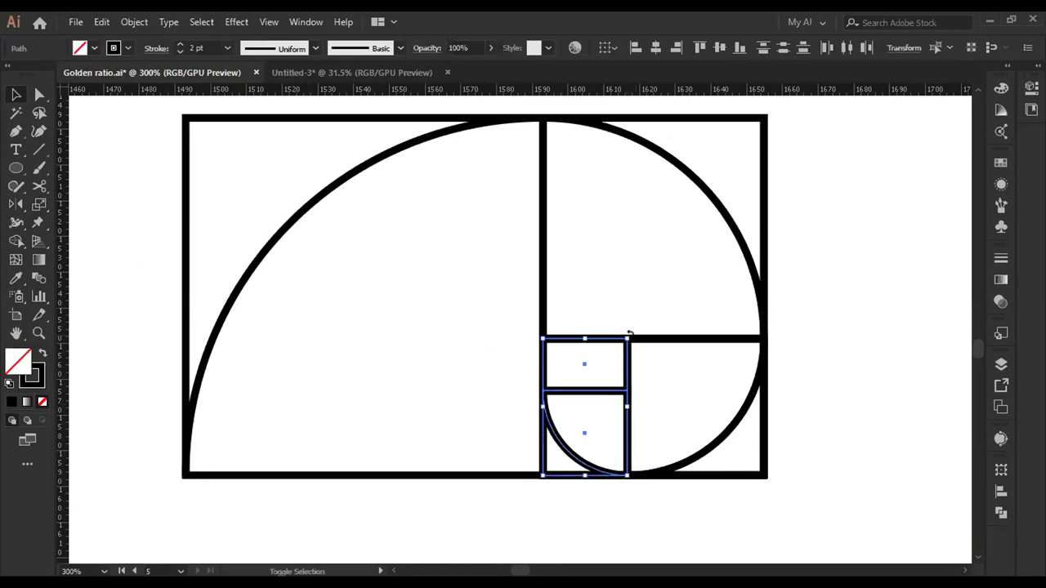
left_click_drag(646, 374, 617, 466)
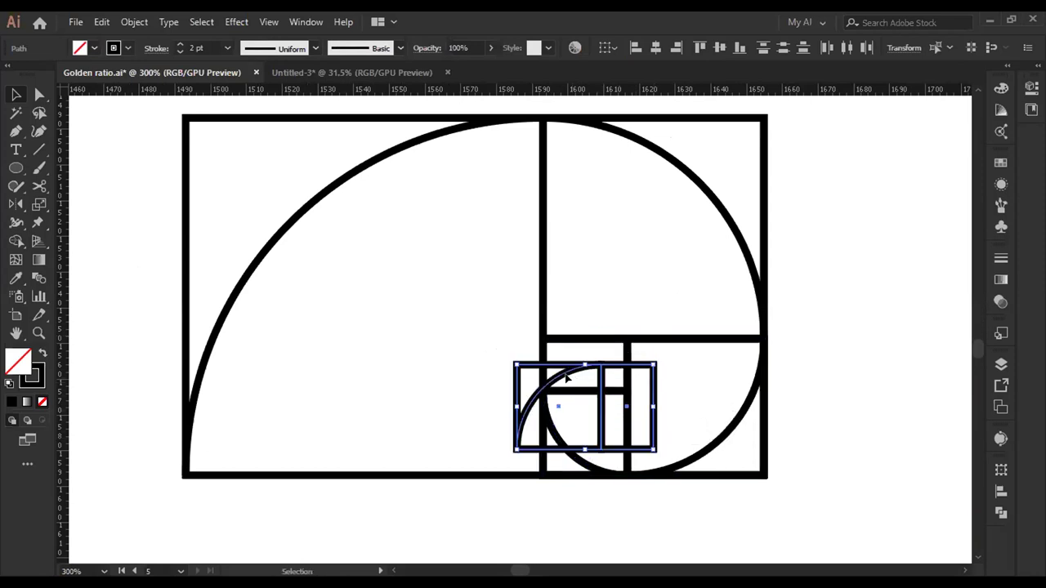
left_click_drag(565, 377, 585, 351)
left_click_drag(670, 416, 619, 384)
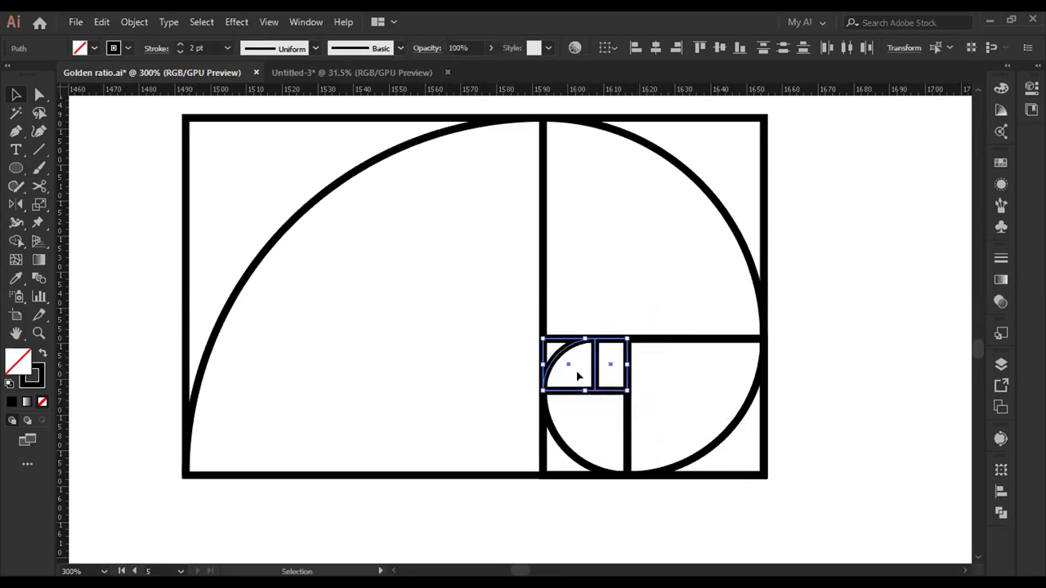
left_click(653, 381)
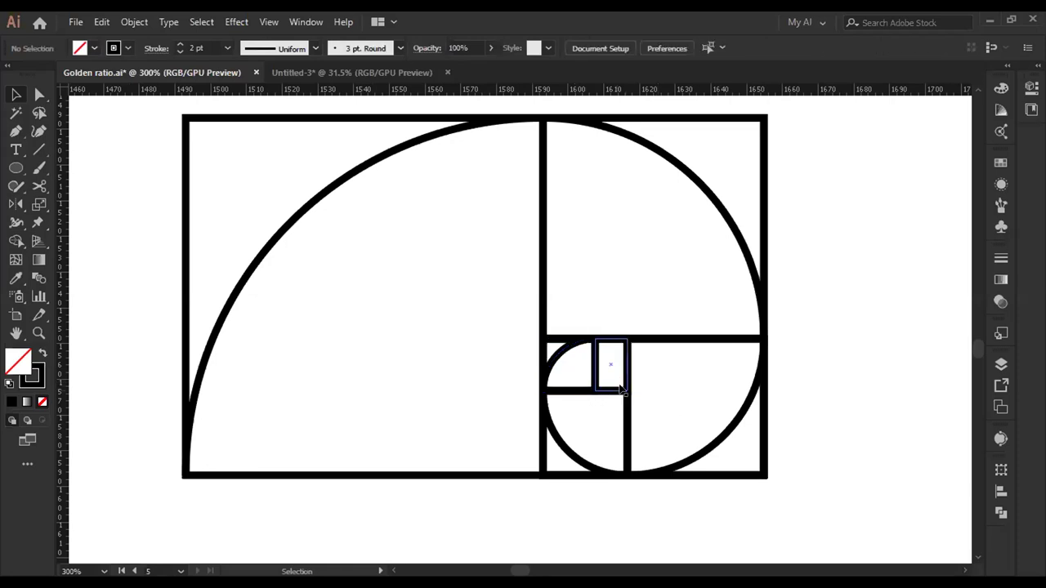
scroll(617, 384, "up", 4)
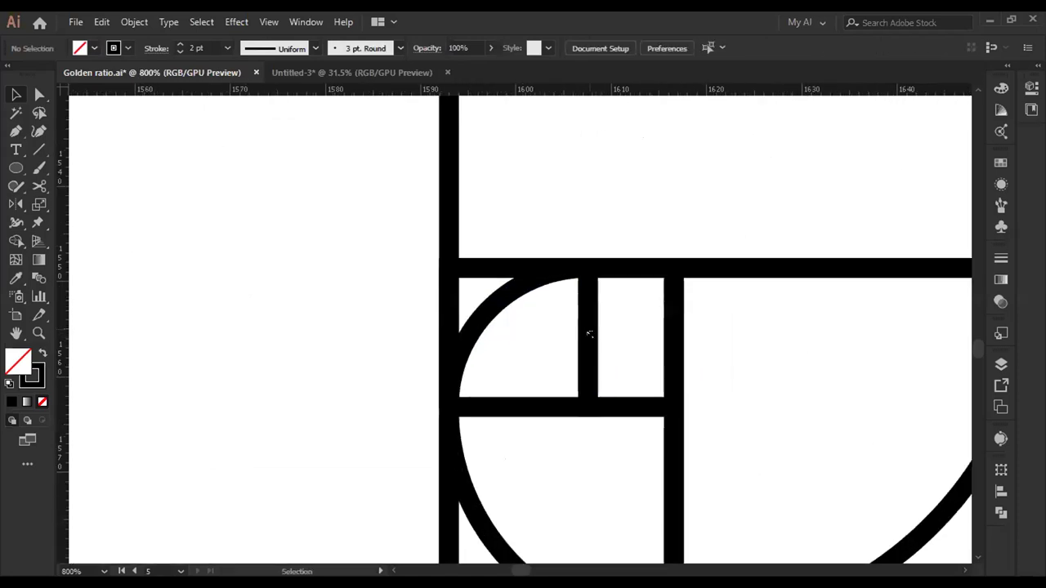
left_click(484, 312)
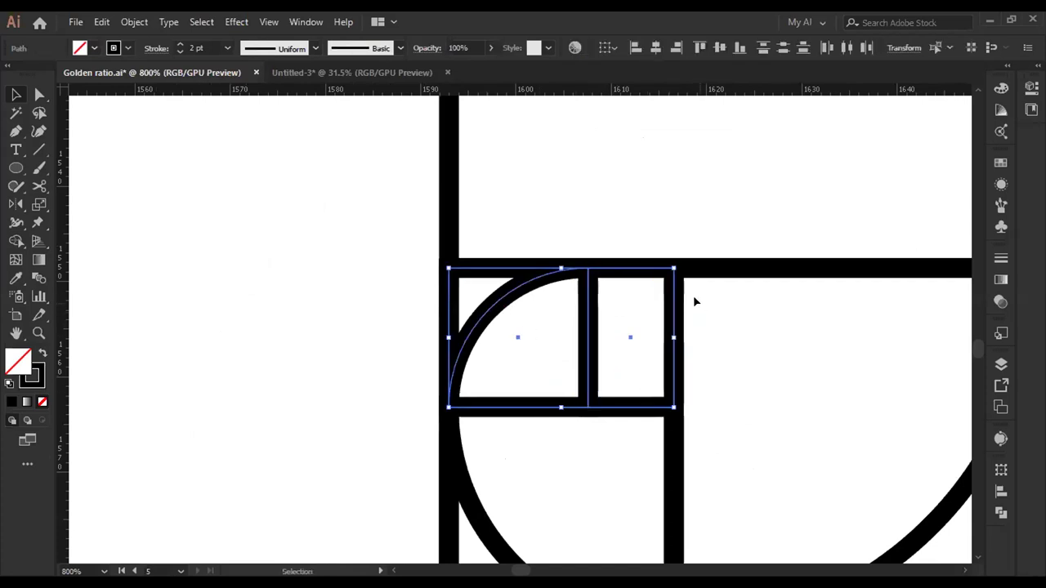
left_click_drag(673, 265, 645, 447)
left_click_drag(609, 300, 635, 330)
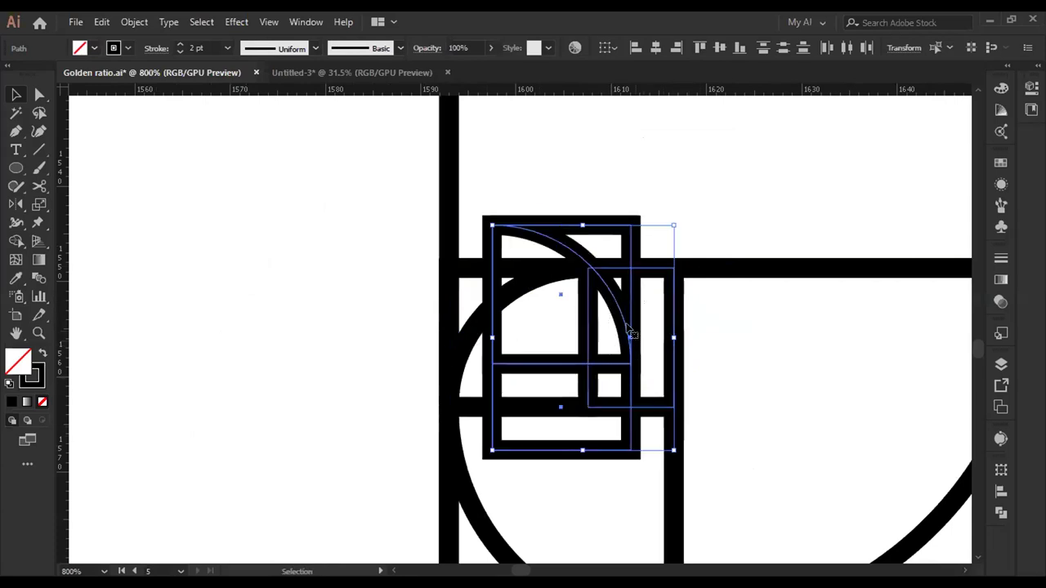
left_click(730, 340)
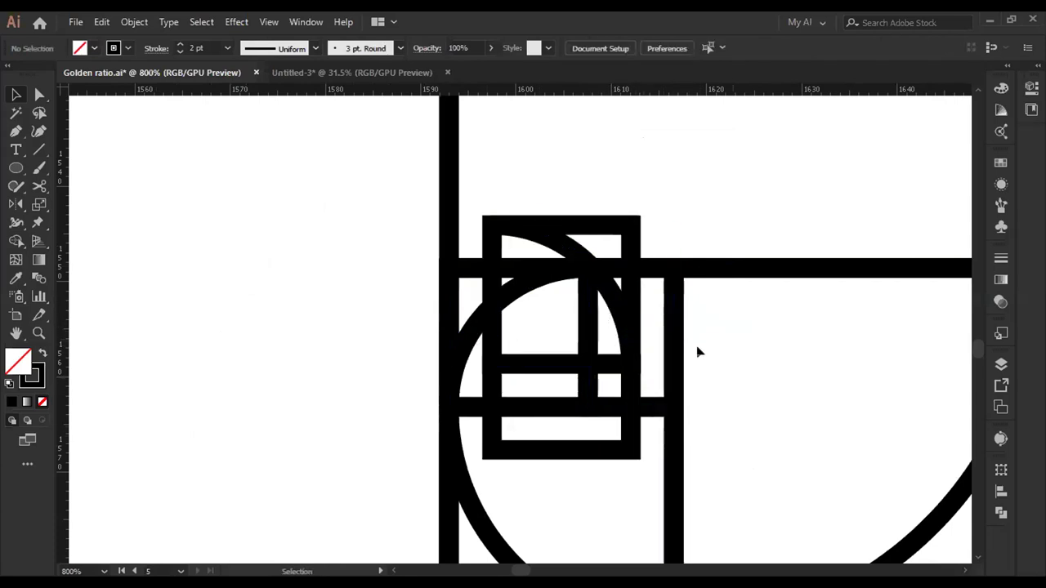
left_click(626, 337)
left_click_drag(595, 367, 595, 450)
left_click_drag(647, 365, 684, 367)
key("ctrl+z")
key("ctrl+z")
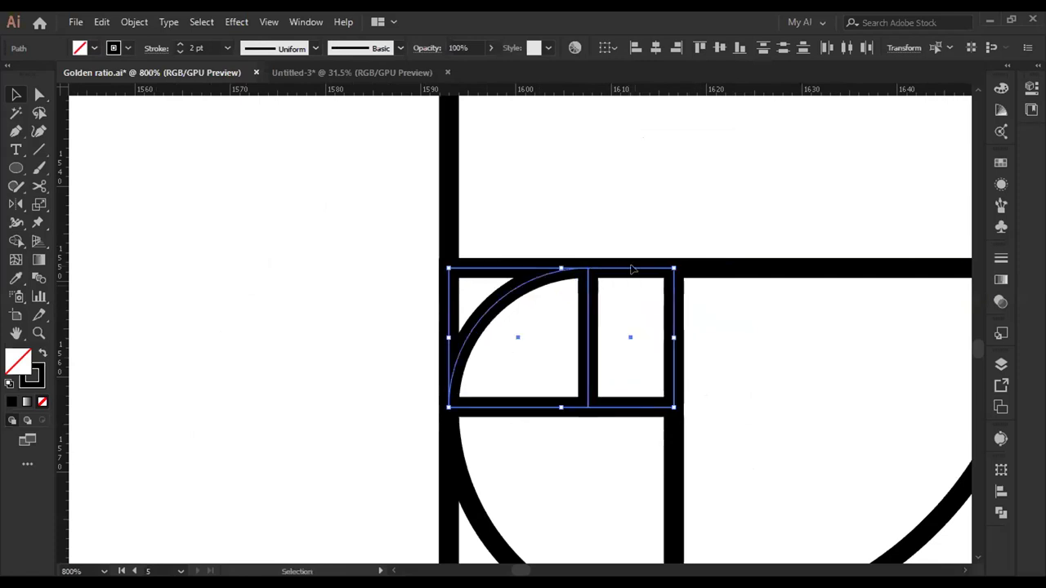
- Copy the innermost figure rotated 90° clockwise onto its upper-right corner and scale it to fit the remaining narrow rectangle
left_click_drag(668, 400, 668, 369)
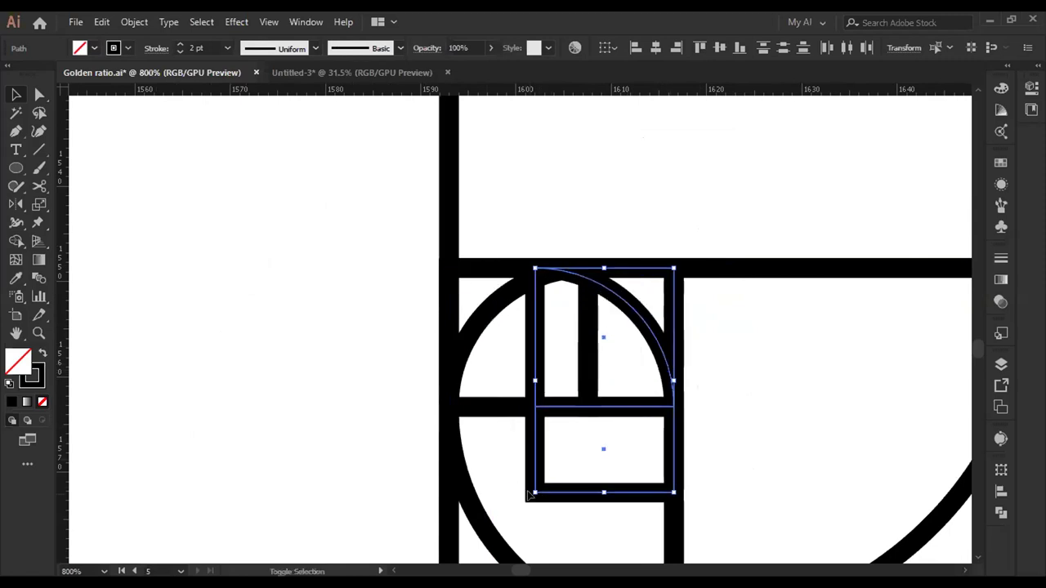
left_click_drag(527, 490, 583, 404)
left_click(792, 432)
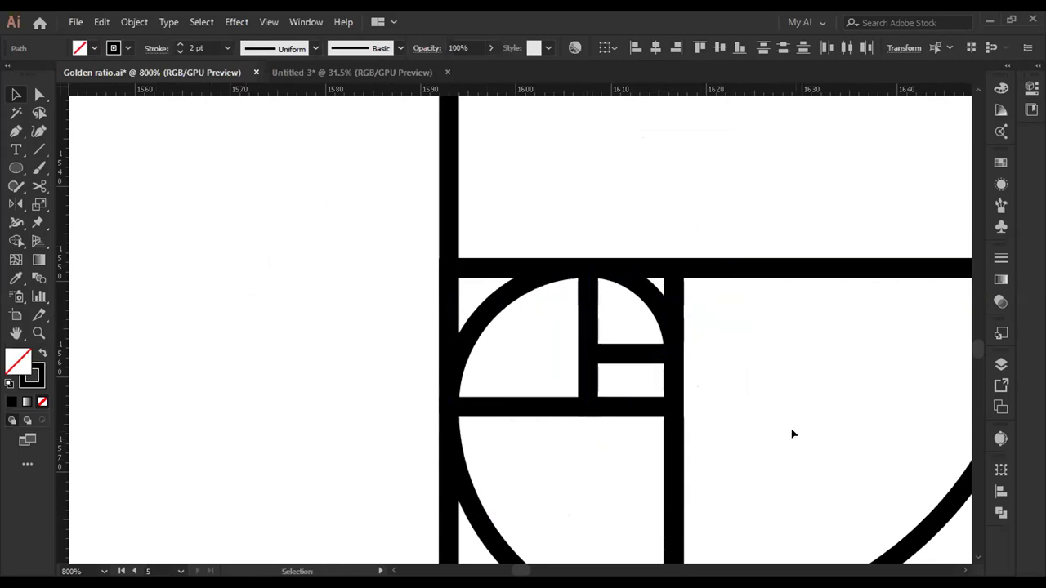
- Select the whole golden spiral figure, enlarge it proportionally to about 1480 px wide, and reposition it on the large artboard
key("z")
left_click(678, 351, "alt")
left_click(678, 352, "alt")
left_click(678, 352, "alt")
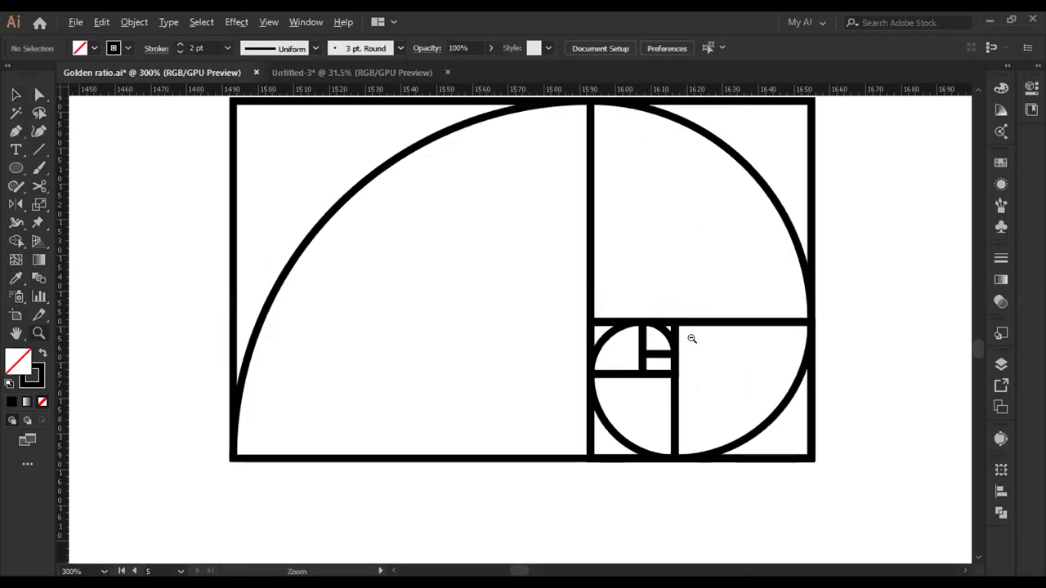
left_click(691, 339, "alt")
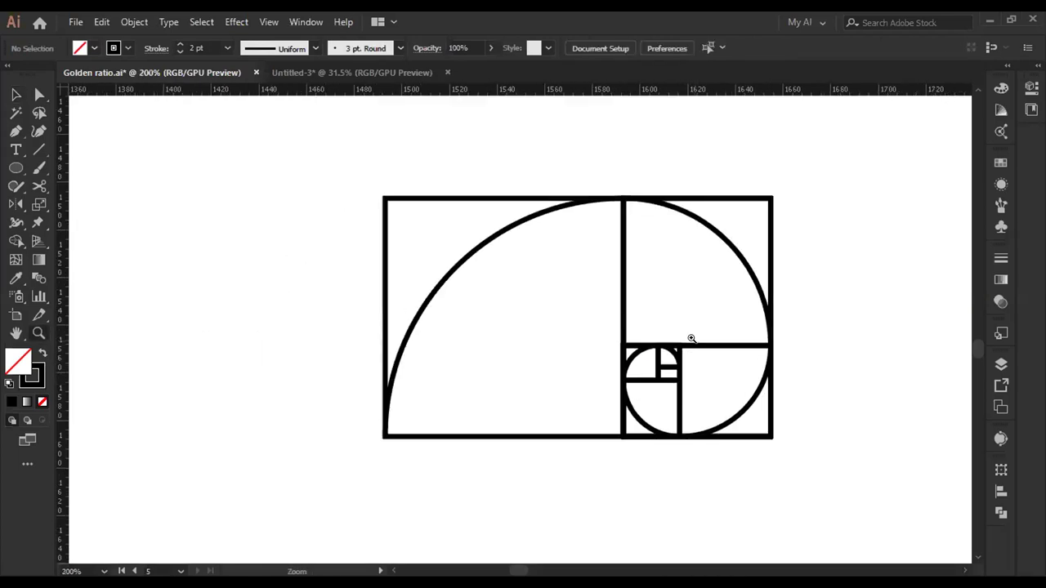
scroll(691, 338, "up", 1)
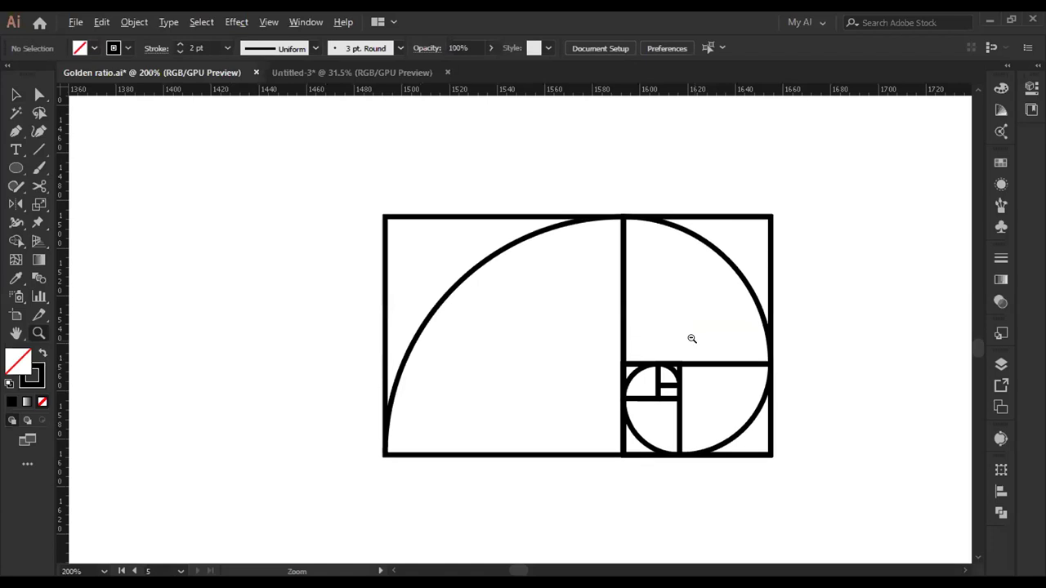
key("ctrl+minus")
key("ctrl+minus")
key("ctrl+minus")
key("v")
left_click_drag(567, 264, 752, 409)
mouse_move(722, 375)
left_mouse_down()
mouse_move(891, 511)
mouse_move(894, 503)
left_mouse_up()
left_click_drag(846, 343, 649, 327)
key("ctrl+minus")
key("ctrl+minus")
key("ctrl+minus")
key("ctrl+minus")
mouse_move(608, 392)
left_mouse_down()
mouse_move(683, 474)
mouse_move(696, 450)
left_mouse_up()
left_click_drag(590, 347, 719, 316)
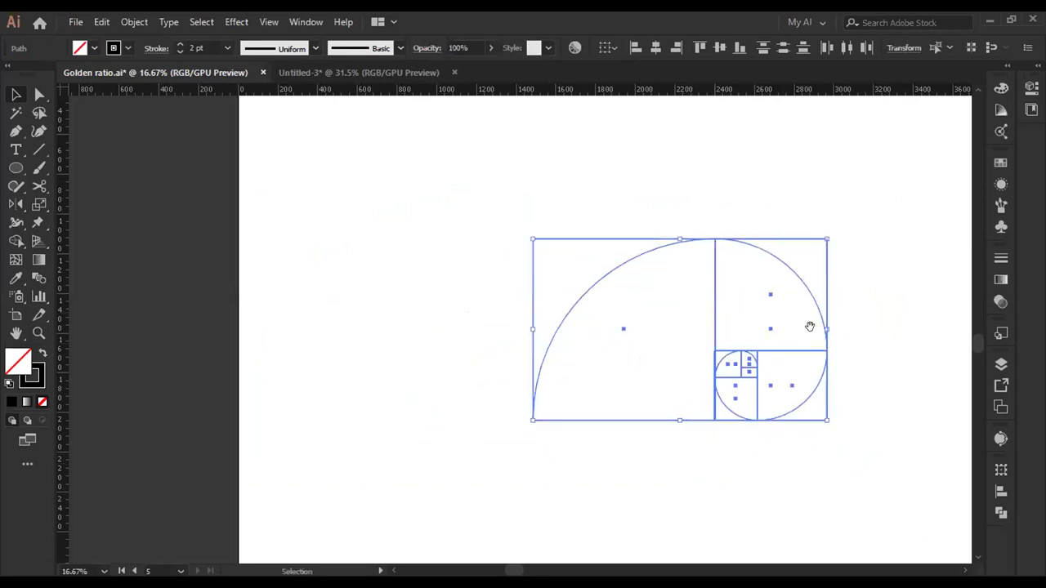
left_click(869, 338)
- Move the orange reference spiral with its GOLDEN RATIO title from the reference artboard onto the large artboard beside the constructed spiral
left_click_drag(869, 338, 728, 350)
scroll(633, 393, "up", 1)
scroll(696, 380, "down", 6)
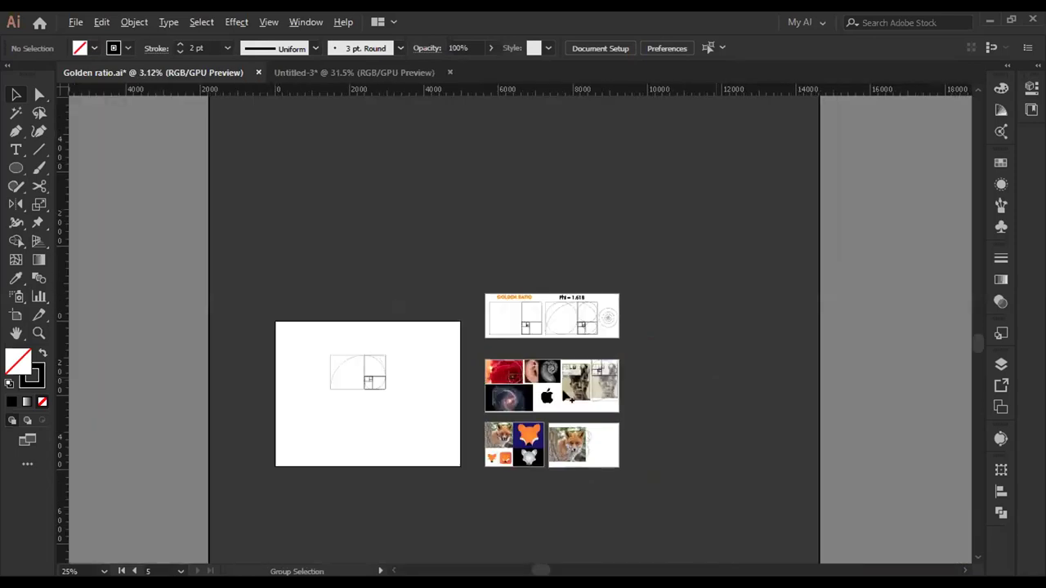
scroll(563, 394, "up", 2)
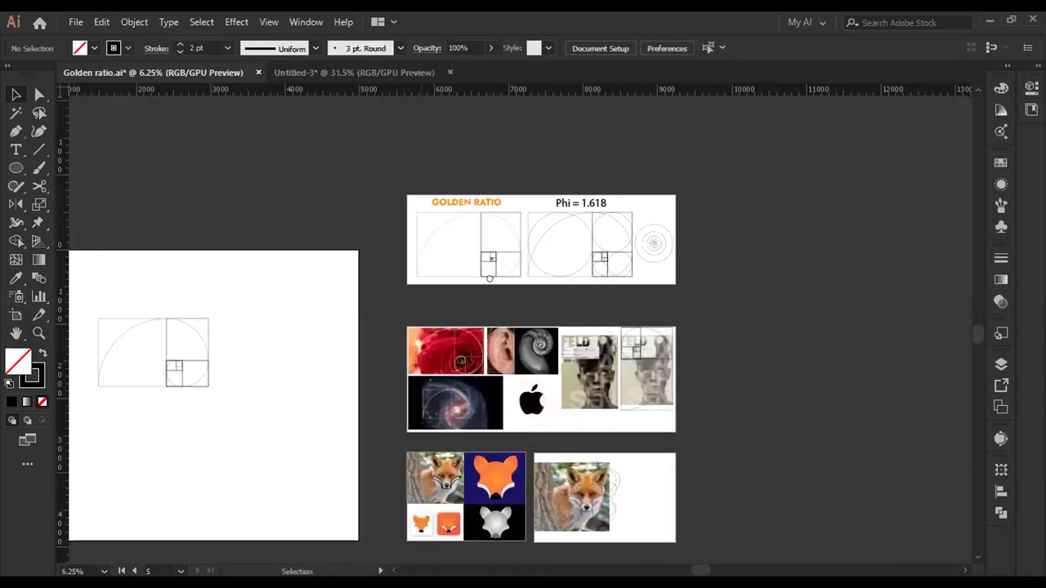
scroll(562, 205, "left", 3)
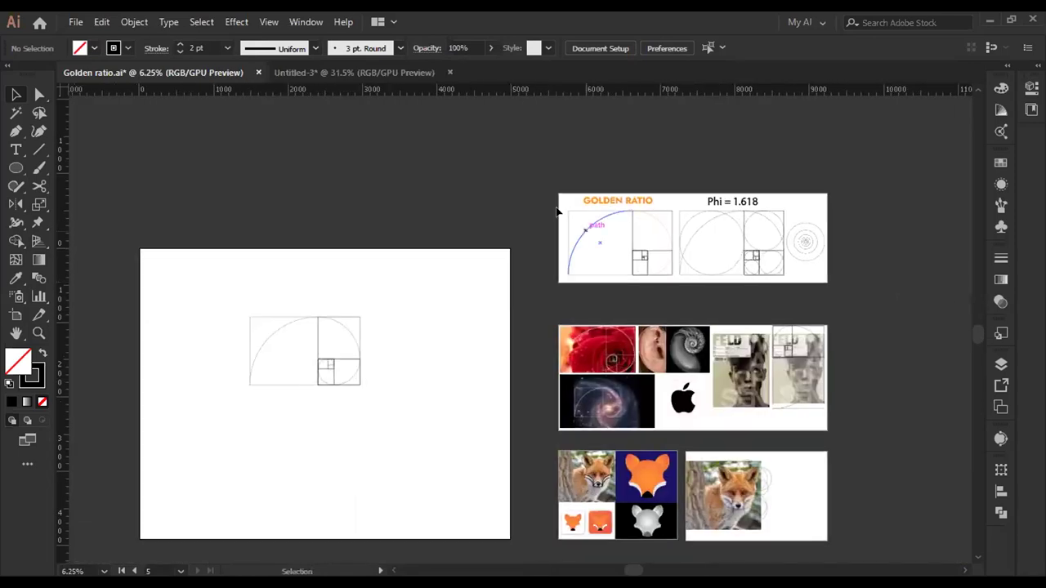
left_click(665, 273)
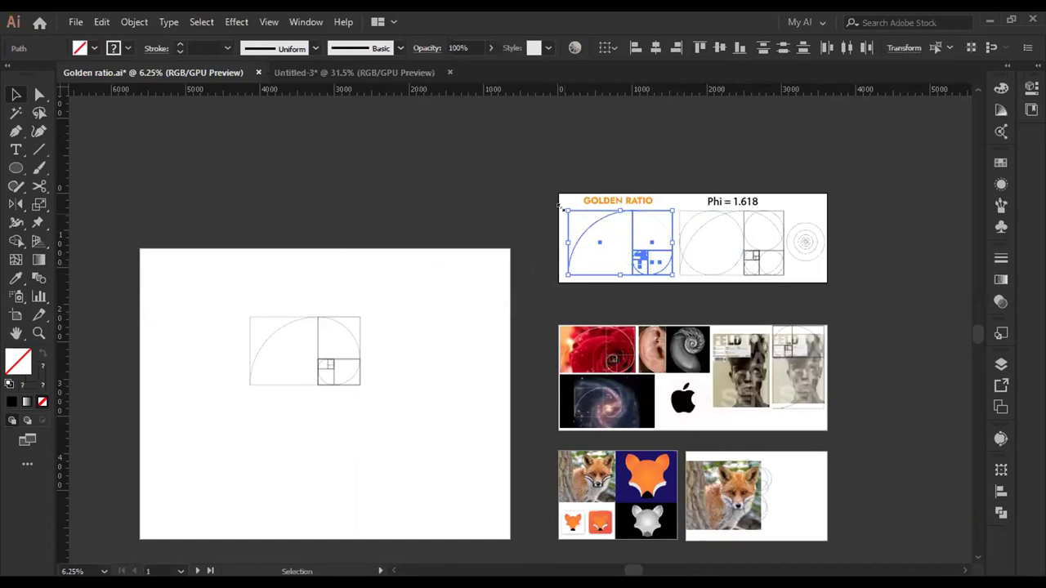
scroll(604, 278, "up", 1)
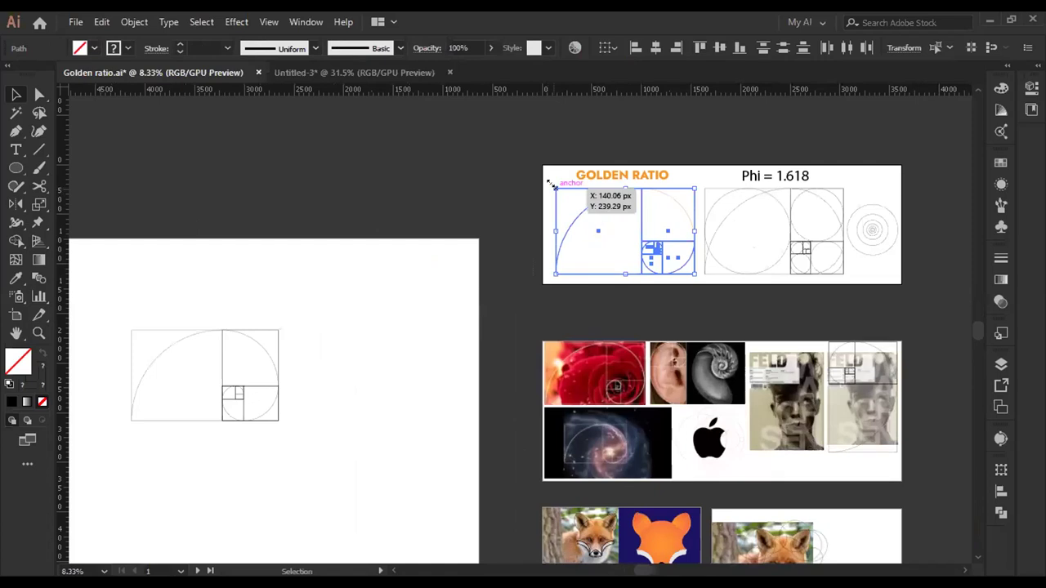
left_click(677, 214)
left_click_drag(677, 214, 438, 285)
left_click(261, 448)
- Move the whole constructed spiral figure directly below the orange reference spiral, lining up their left edges
scroll(261, 449, "up", 1)
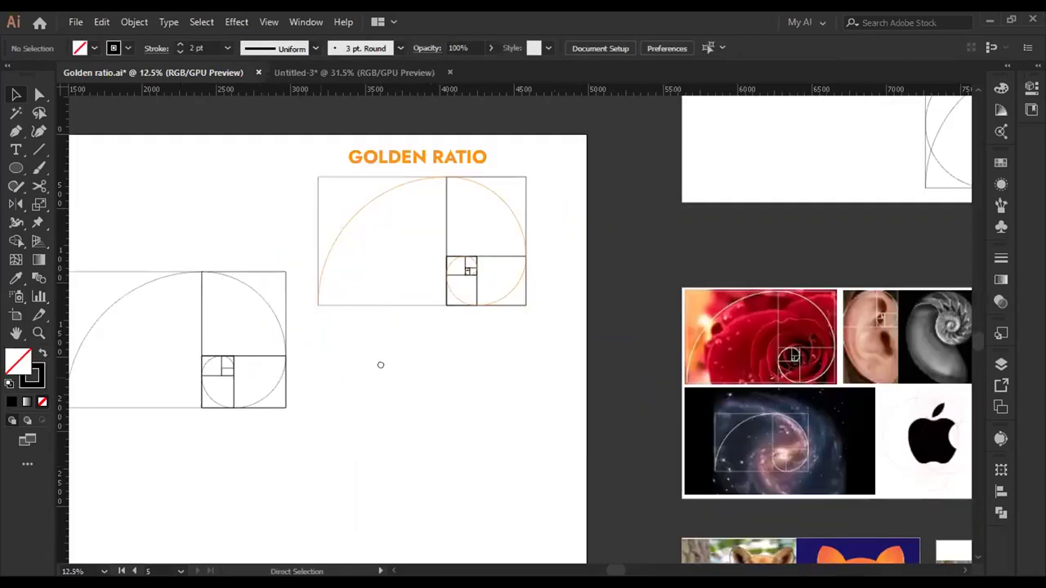
scroll(380, 365, "left", 3)
scroll(543, 293, "up", 1)
scroll(543, 292, "up", 1)
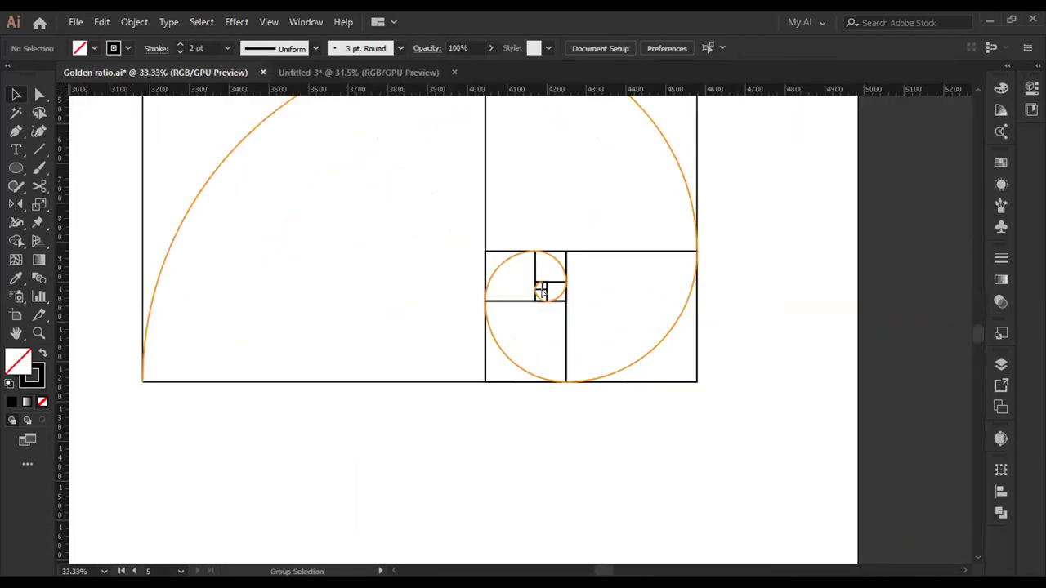
scroll(518, 308, "down", 3)
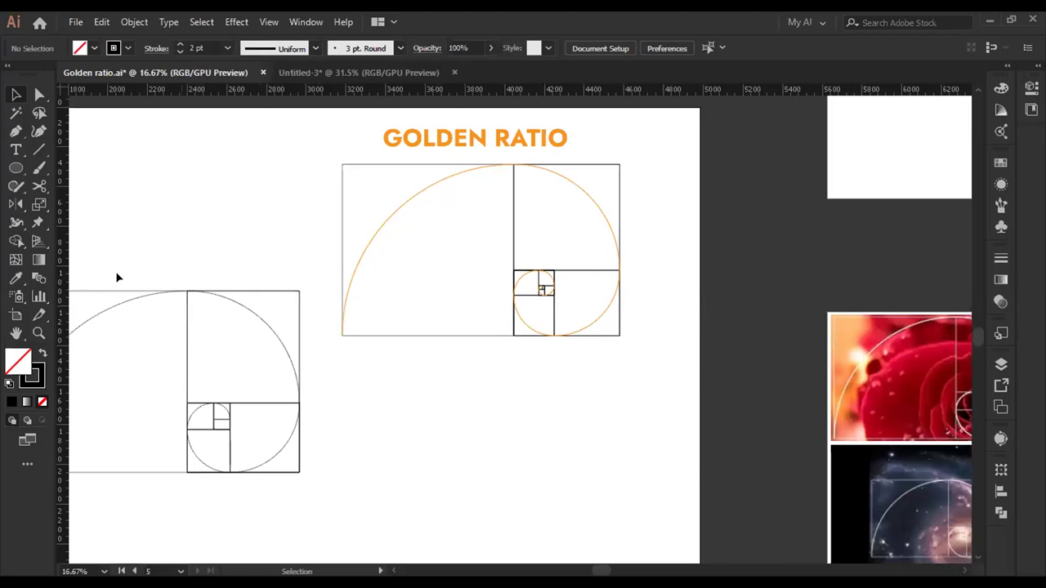
scroll(93, 362, "left", 5)
left_click(424, 470)
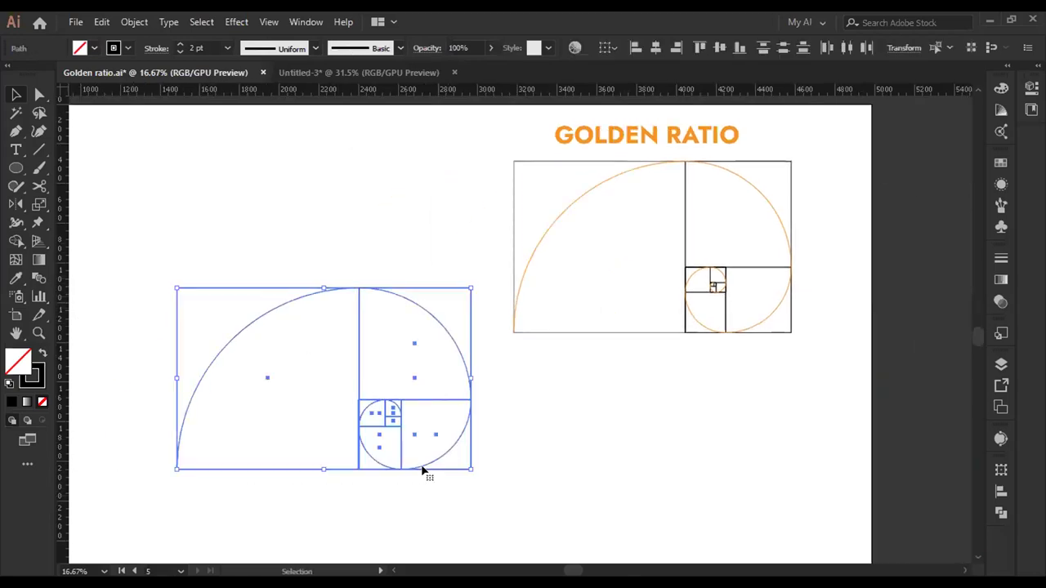
left_click_drag(382, 402, 718, 466)
scroll(729, 436, "right", 3)
left_click(728, 435)
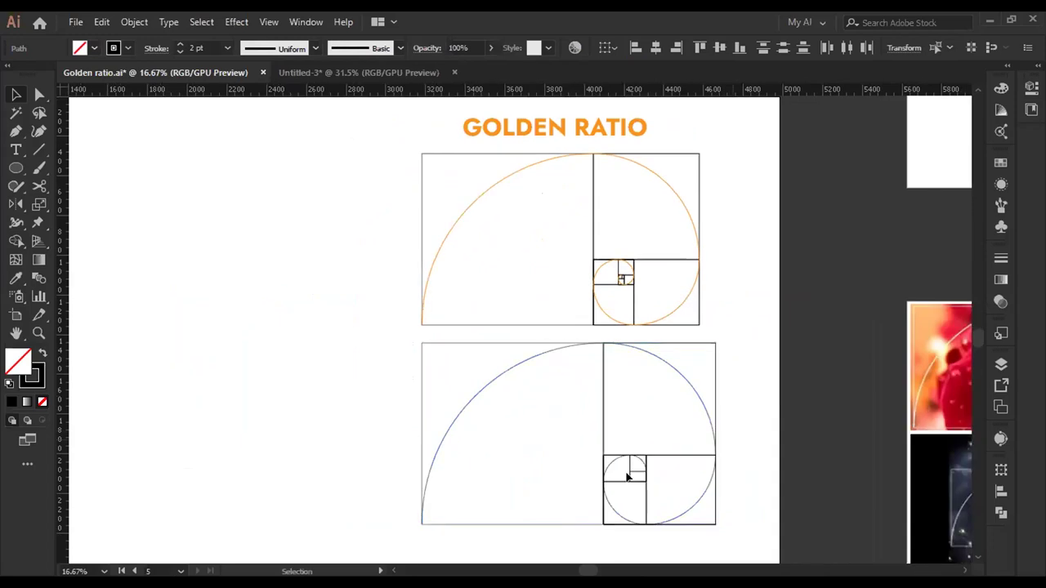
- Compare the constructed black spiral with the orange reference spiral above it, including their innermost divisions
left_click(627, 477)
key("ctrl+=")
left_click_drag(250, 313, 790, 527)
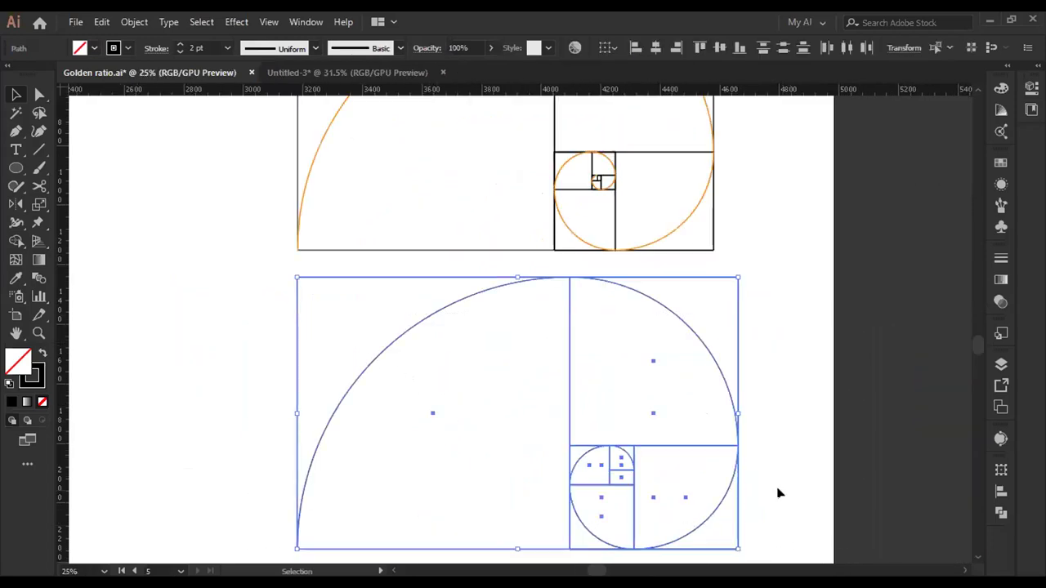
scroll(777, 484, "down", 1)
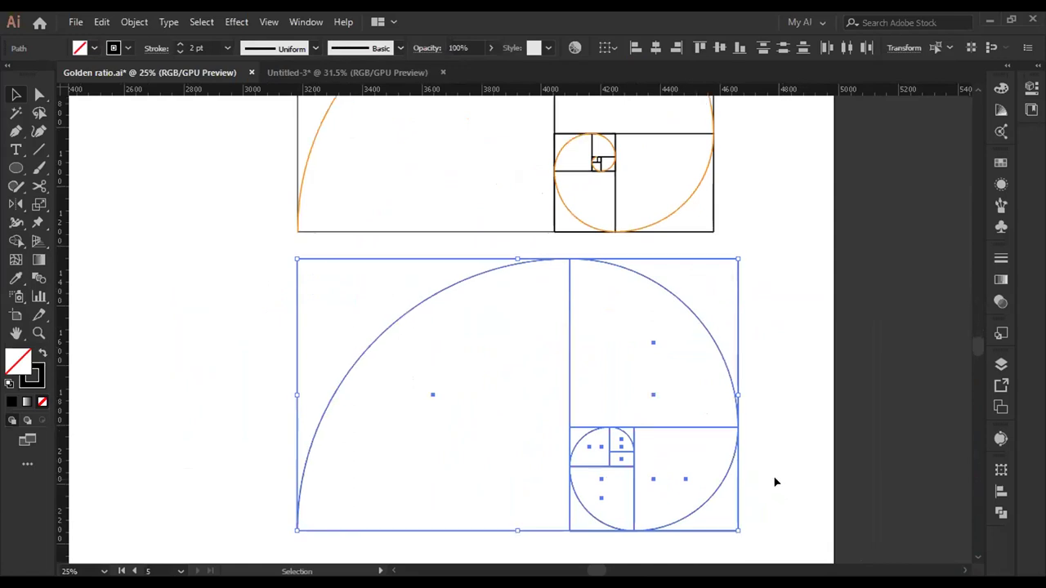
left_click(782, 428)
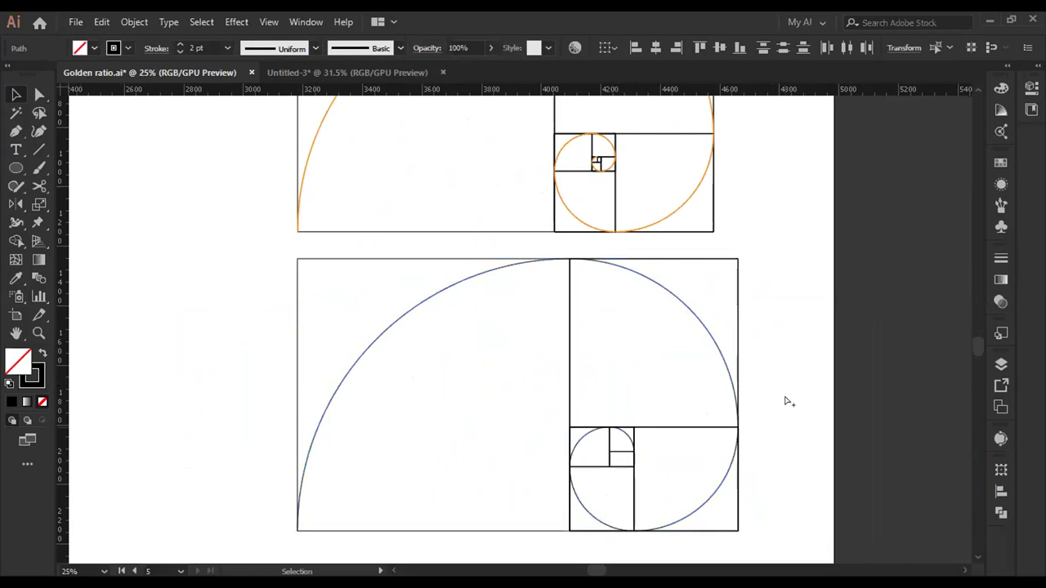
scroll(787, 400, "down", 1)
left_click_drag(835, 280, 631, 307)
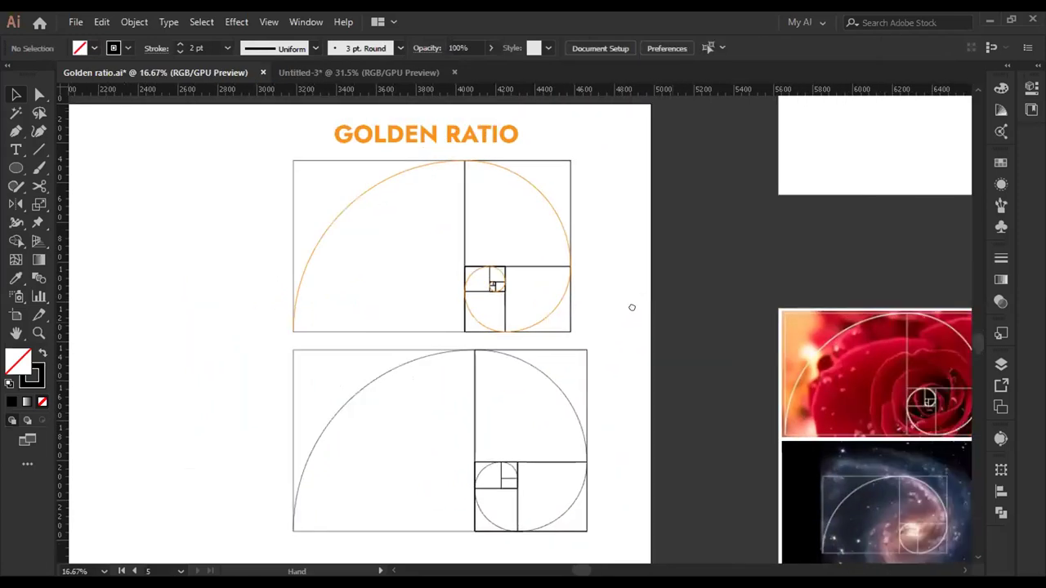
left_click_drag(589, 337, 561, 327)
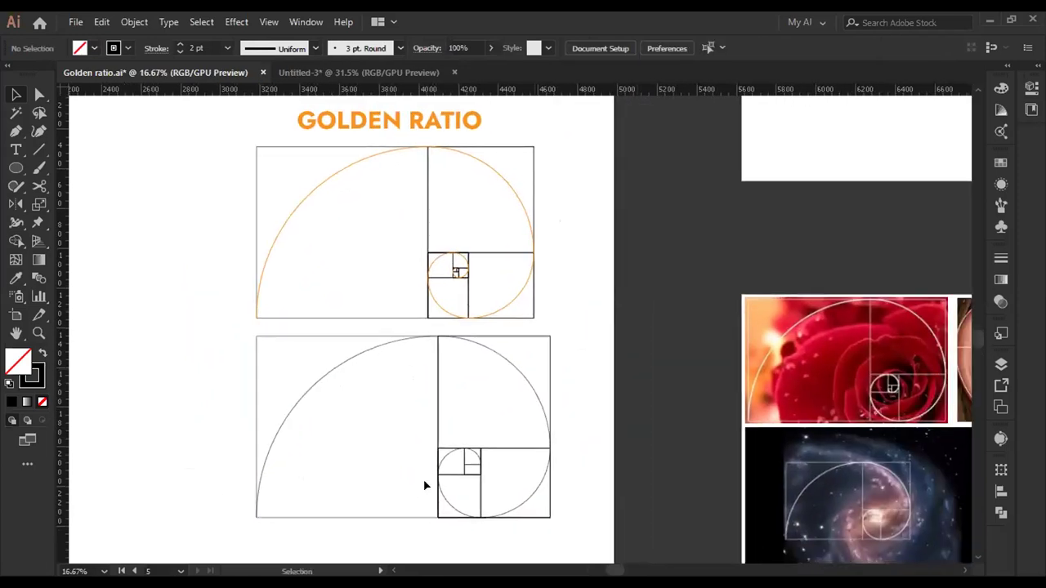
- Examine the golden spiral overlays on the rose, ear and galaxy example images in relation to the constructed spiral
left_click_drag(689, 393, 272, 482)
left_click_drag(594, 442, 581, 439)
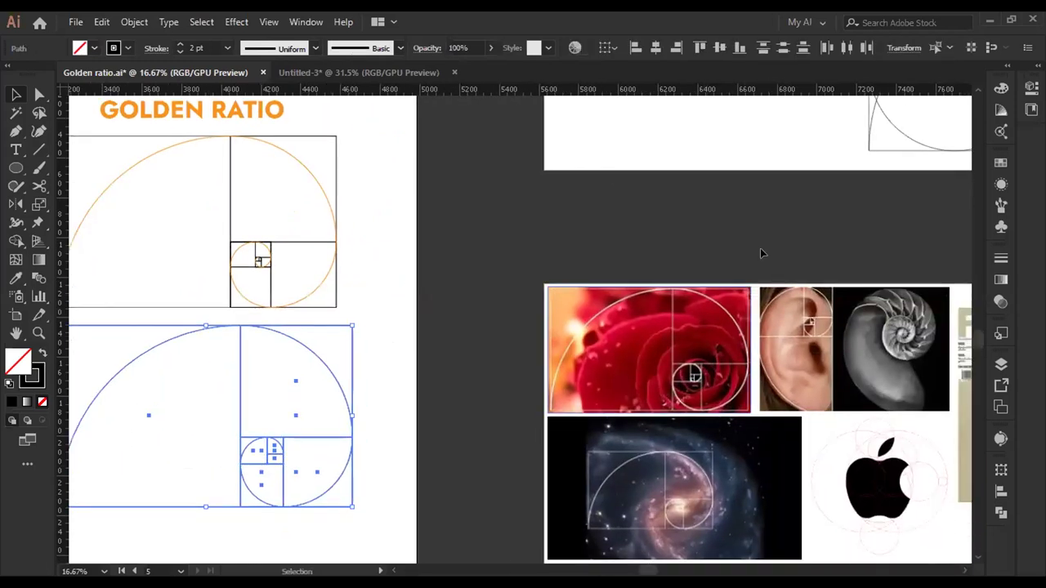
left_click_drag(794, 431, 266, 425)
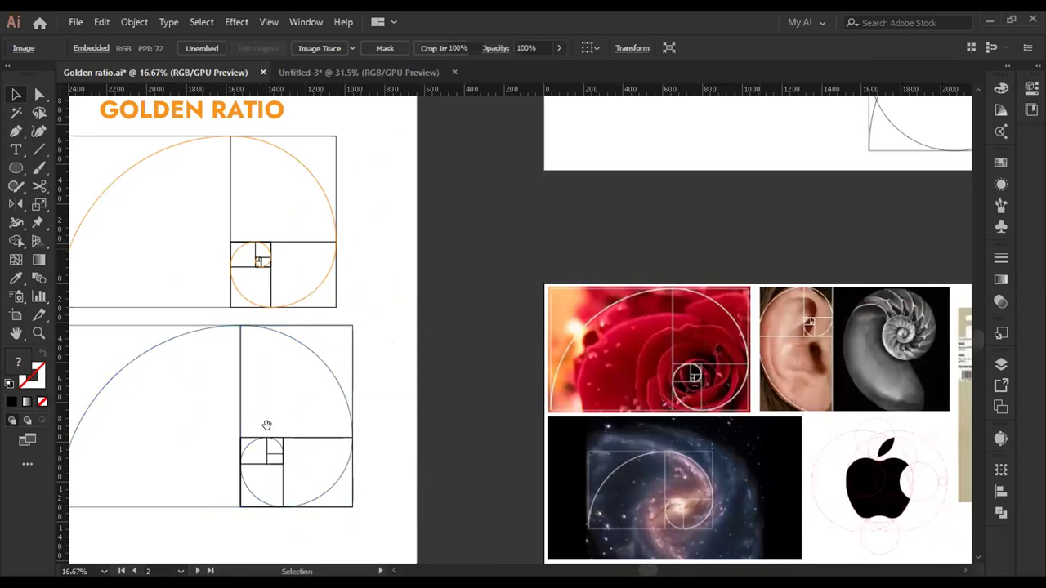
scroll(391, 440, "right", 3)
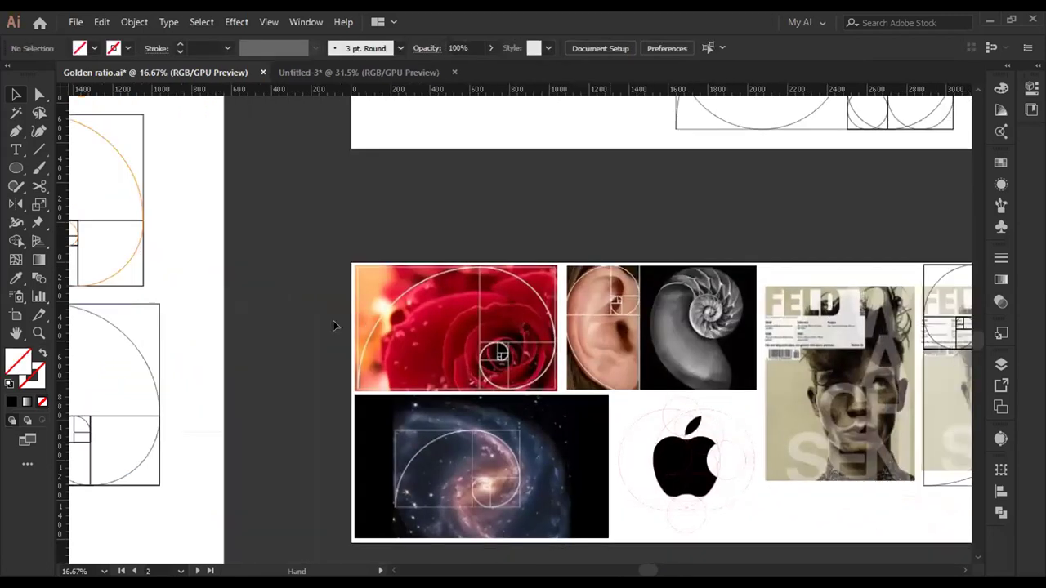
left_click_drag(333, 325, 281, 313)
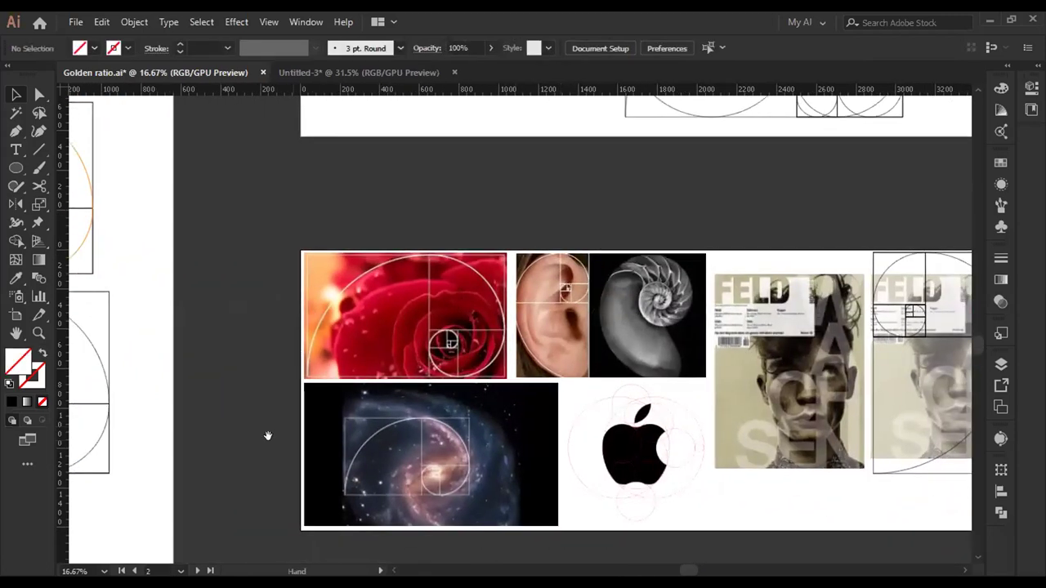
left_click_drag(372, 308, 572, 324)
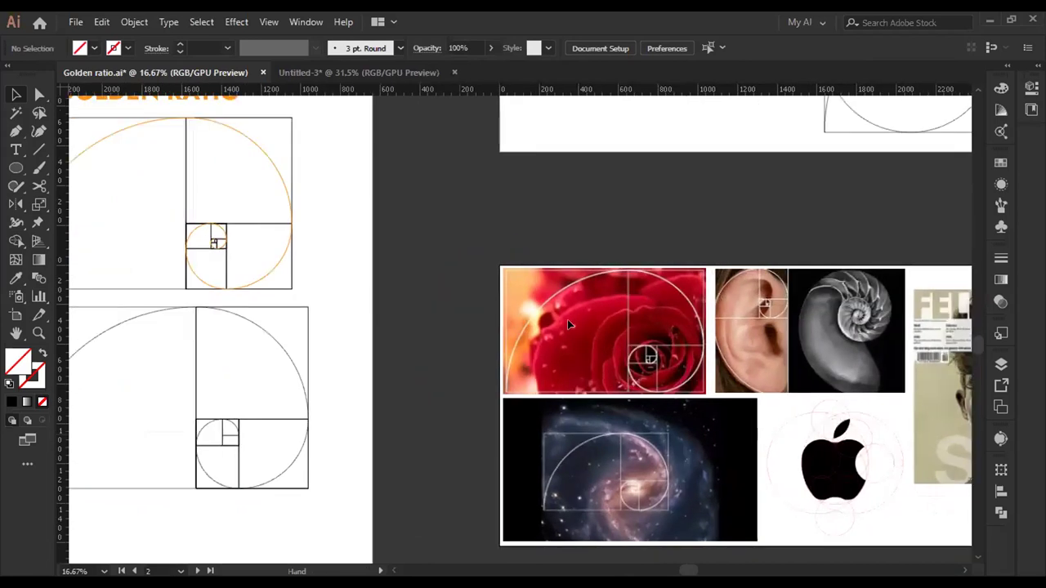
left_click(294, 495)
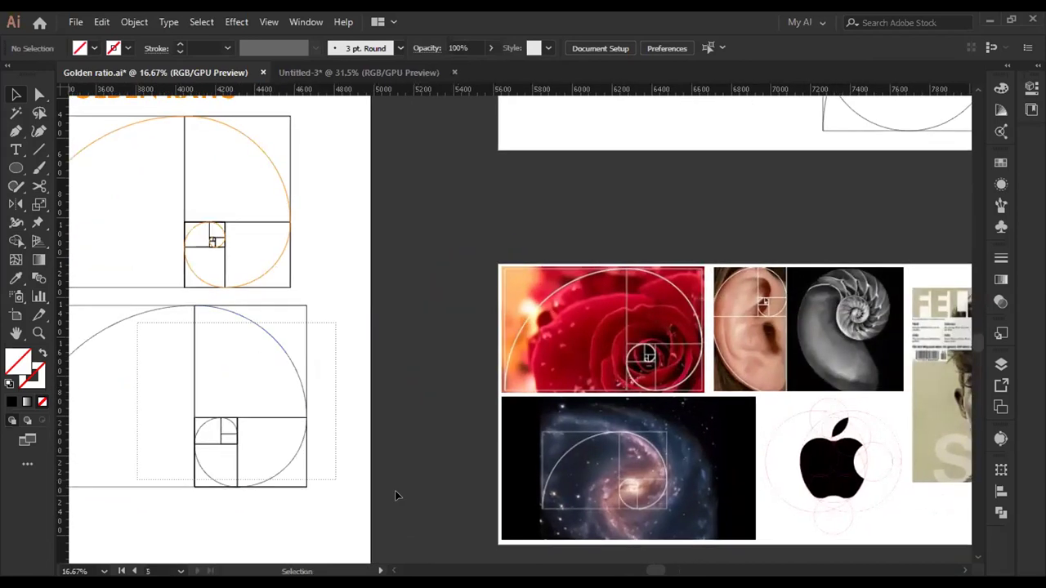
left_click_drag(394, 495, 623, 439)
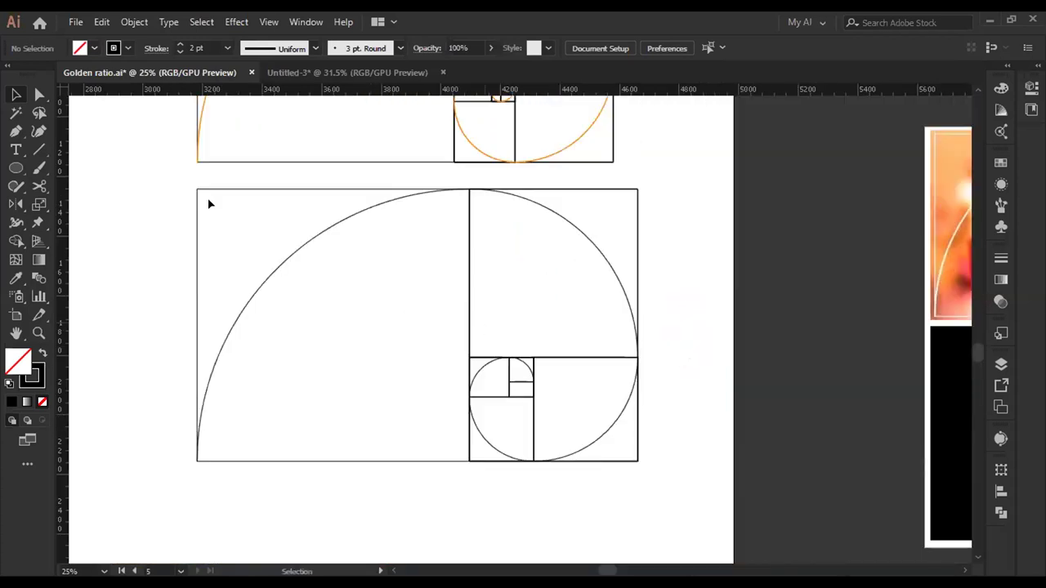
- Draw a circle from the centre of the constructed spiral's largest square so that it touches all four sides
scroll(208, 203, "up", 1)
key("l")
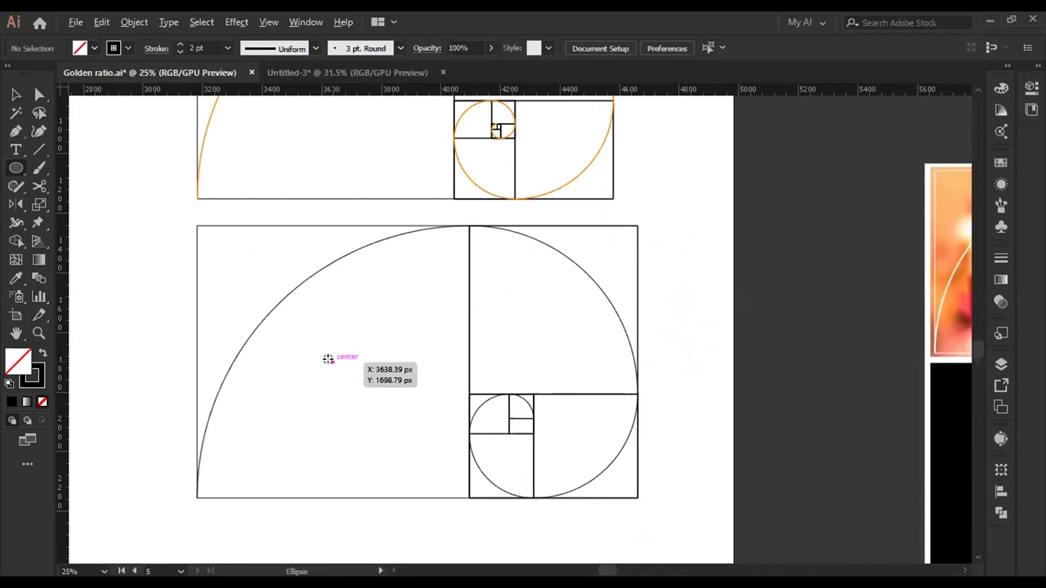
left_click_drag(328, 359, 470, 498)
key("v")
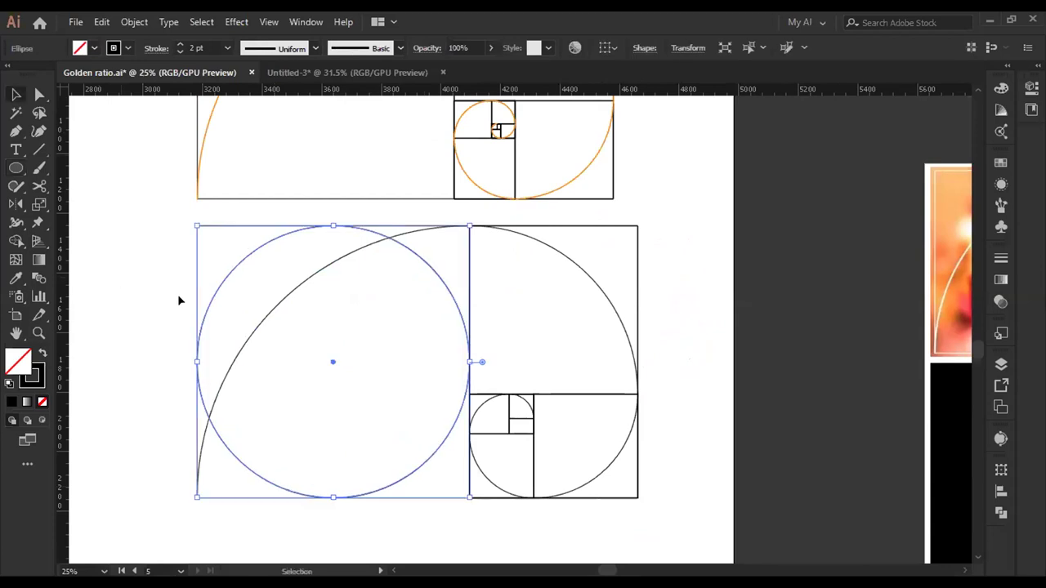
left_click(370, 330)
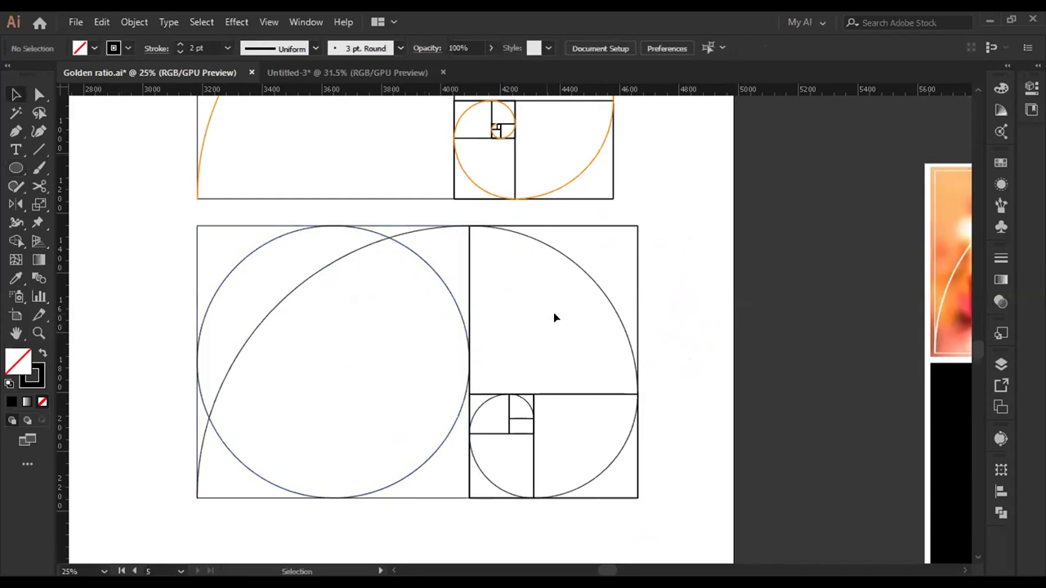
- Draw circles inscribed in the second-largest square at the upper right and in the third square below it
left_click(16, 167)
mouse_move(549, 305)
left_mouse_down()
mouse_move(614, 390)
mouse_move(595, 424)
left_mouse_up()
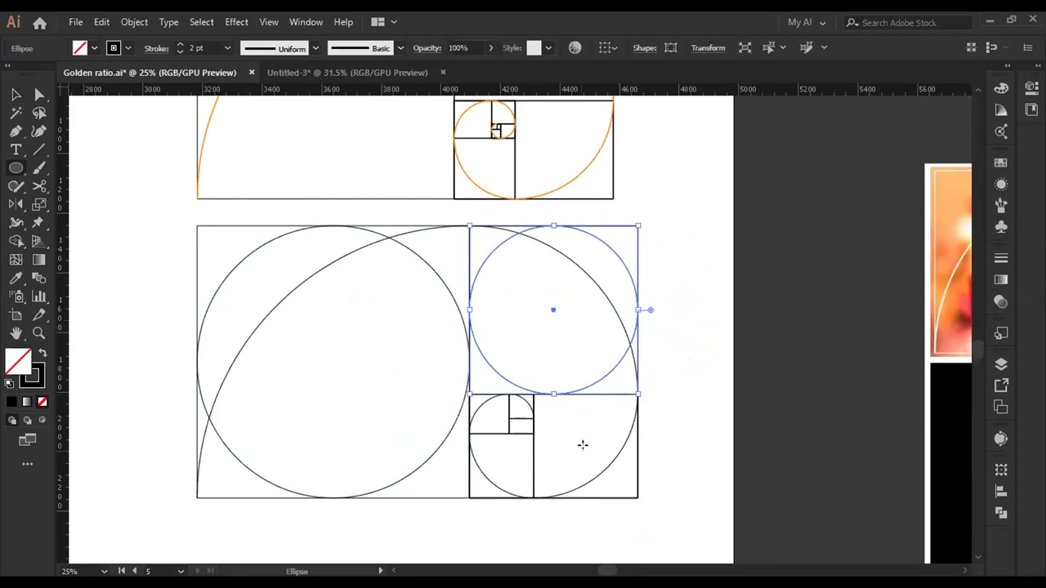
left_click_drag(582, 446, 621, 489)
key("v")
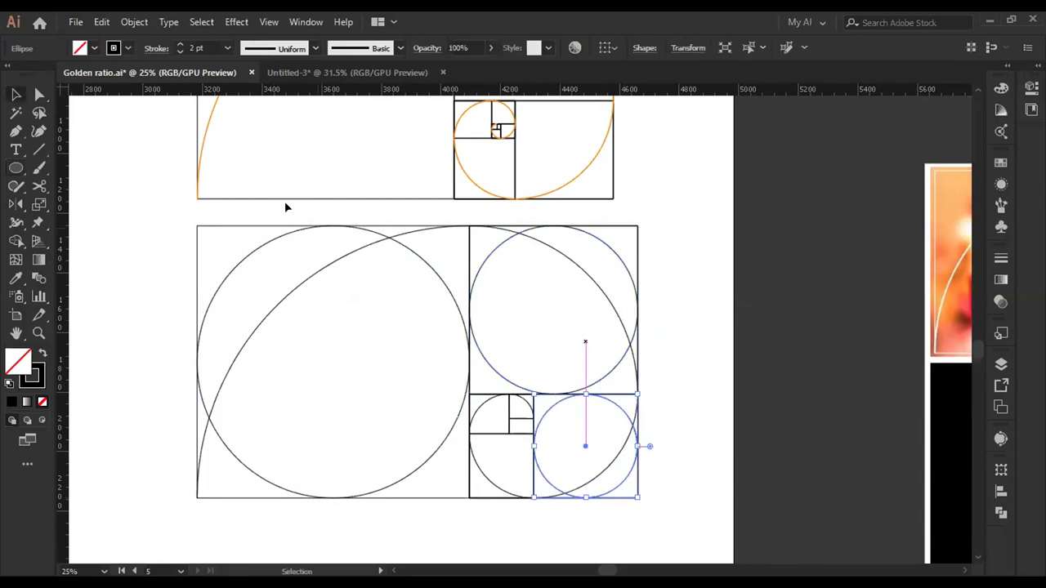
left_click(174, 333)
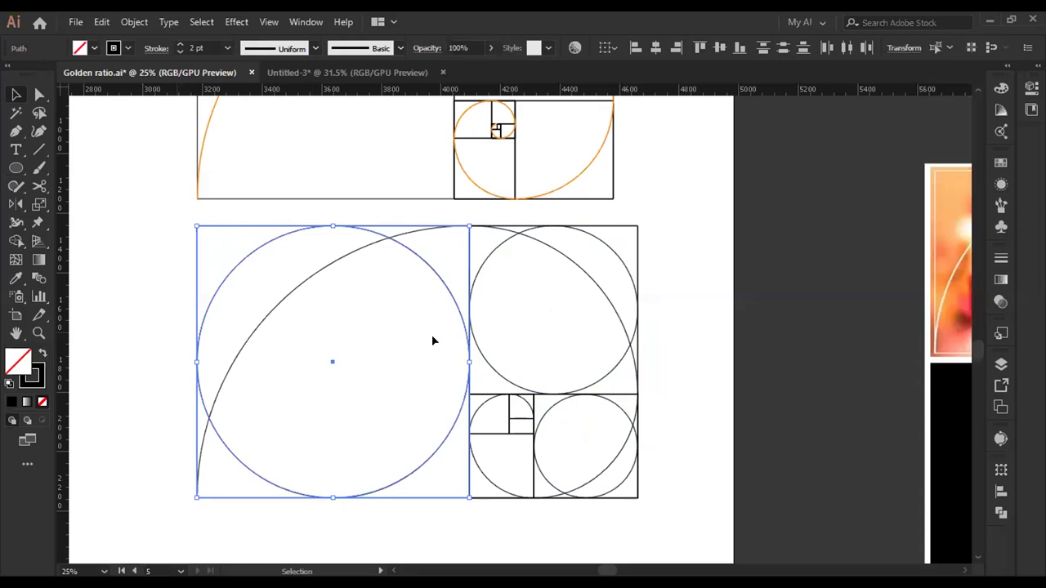
left_click(495, 342)
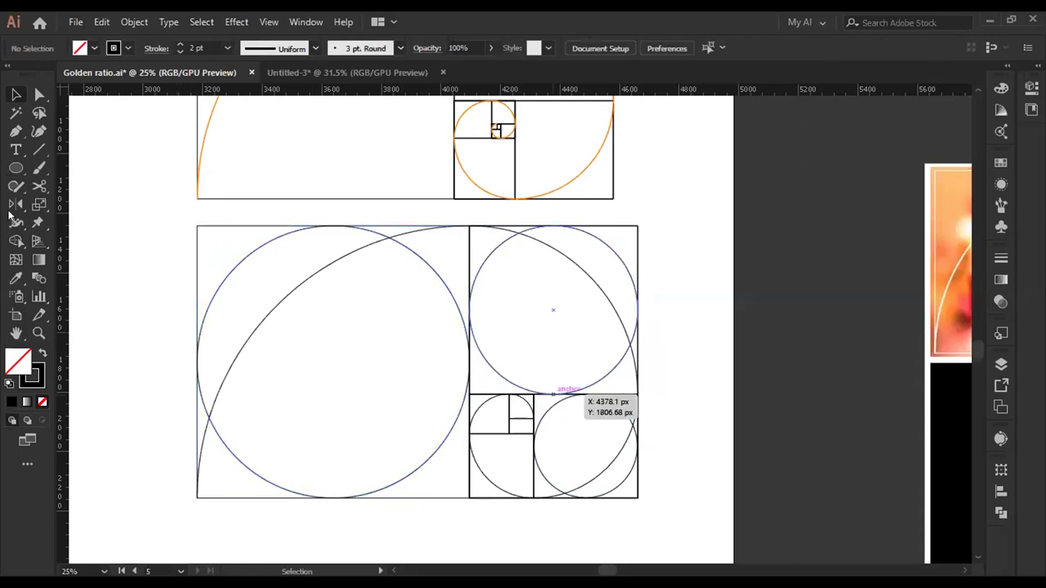
- Draw inscribed circles in the fourth square, about 214 px in diameter, and in the fifth square directly above it
left_click(16, 168)
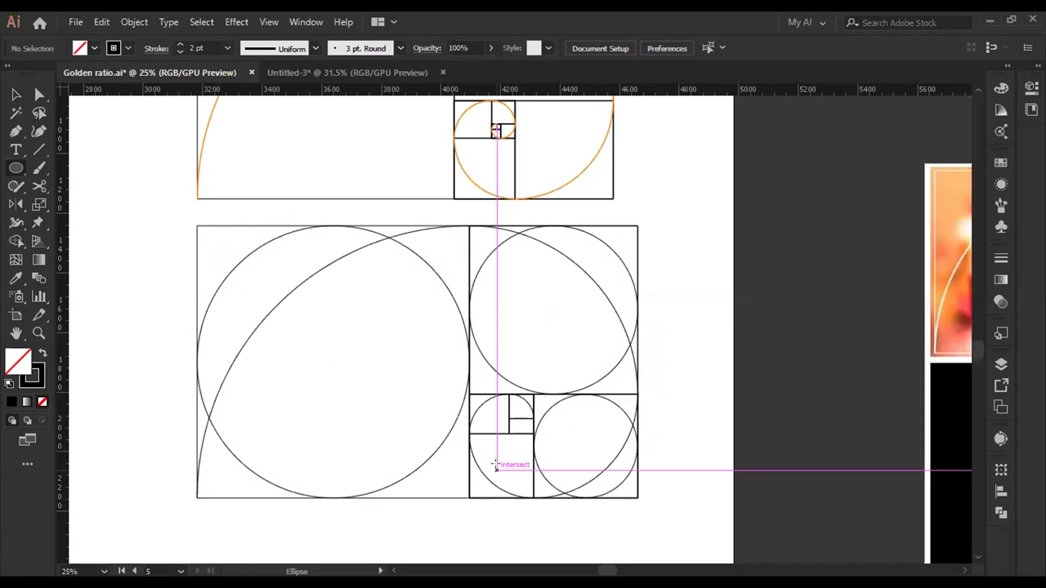
left_click_drag(497, 468, 525, 494)
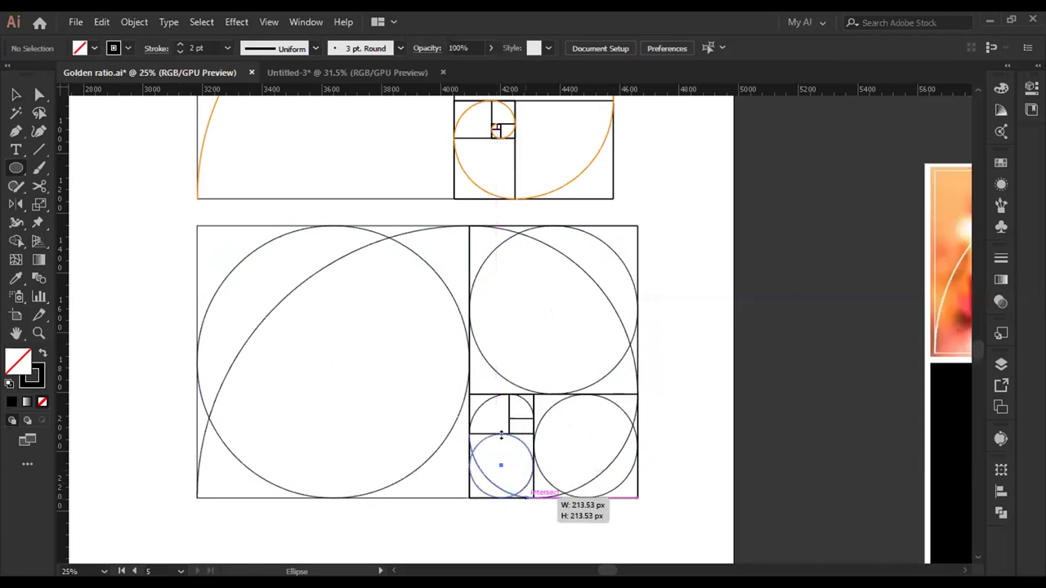
scroll(506, 446, "up", 5)
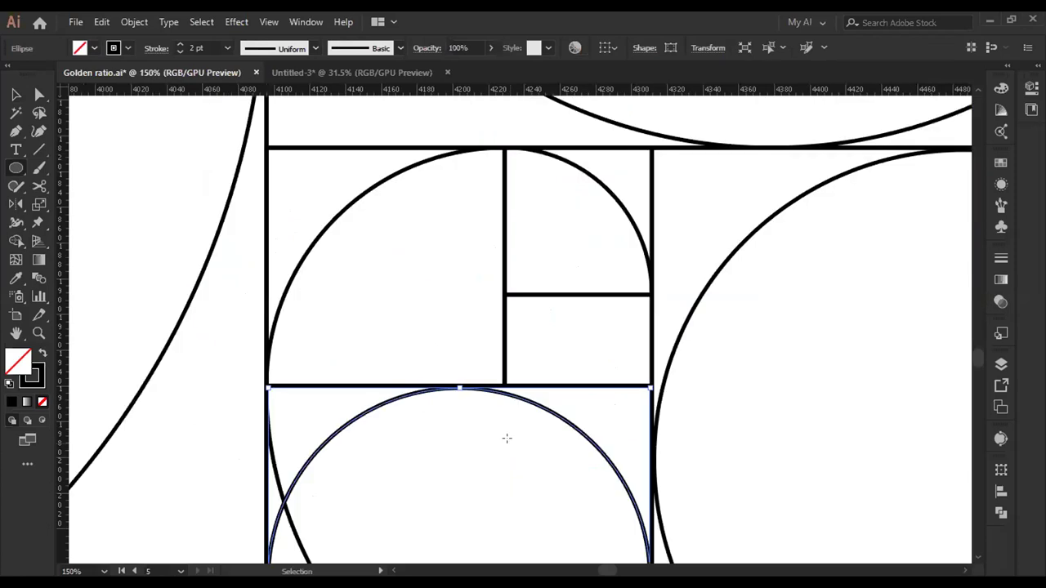
scroll(506, 438, "down", 1)
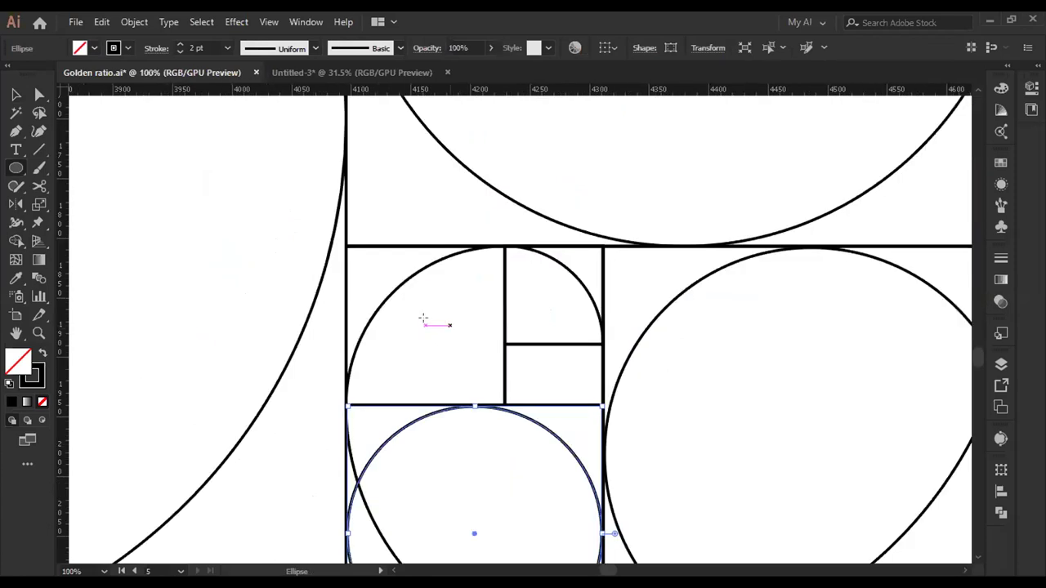
left_click_drag(422, 319, 476, 402)
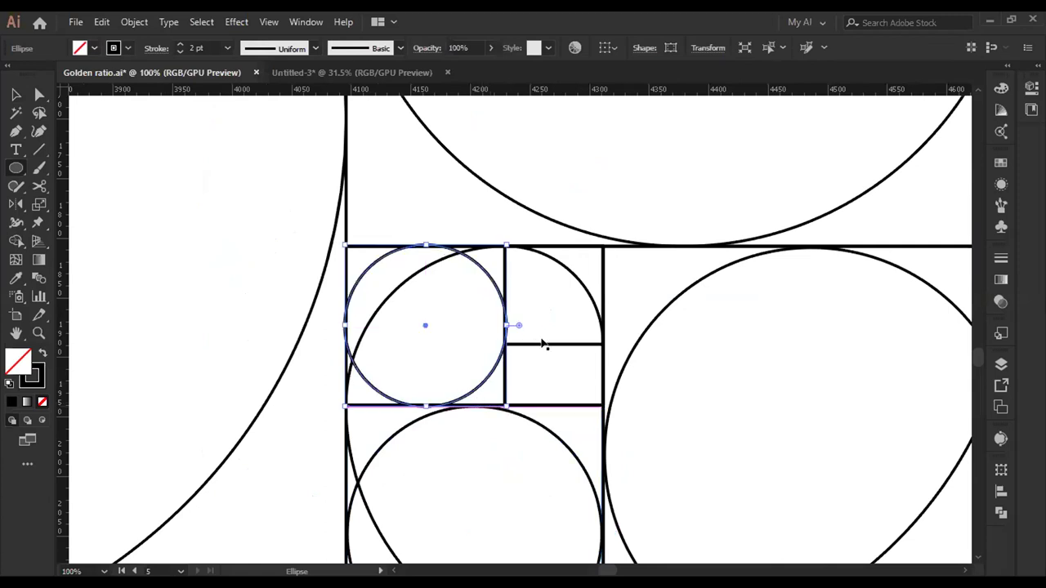
key("ctrl+z")
left_click_drag(459, 374, 504, 404)
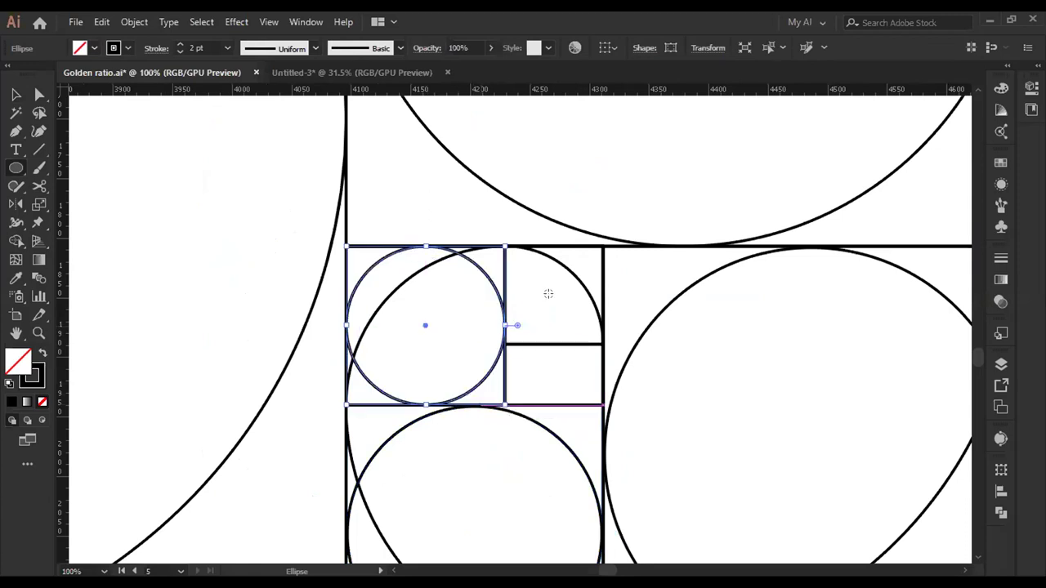
- Draw a circle inscribed in the sixth and smallest complete square of the constructed spiral
left_click_drag(555, 299, 603, 344)
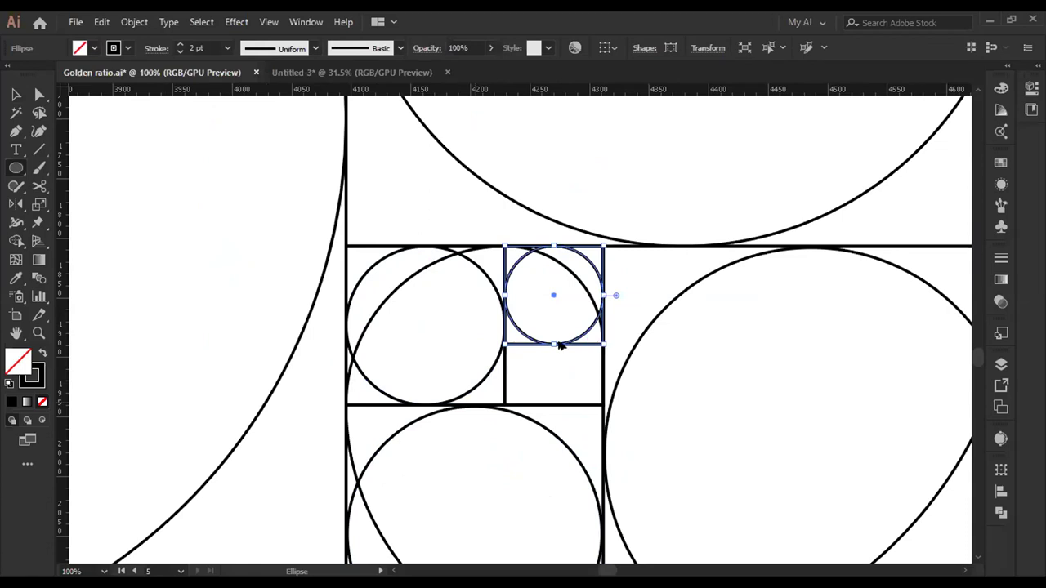
scroll(564, 345, "down", 3)
scroll(528, 323, "down", 2)
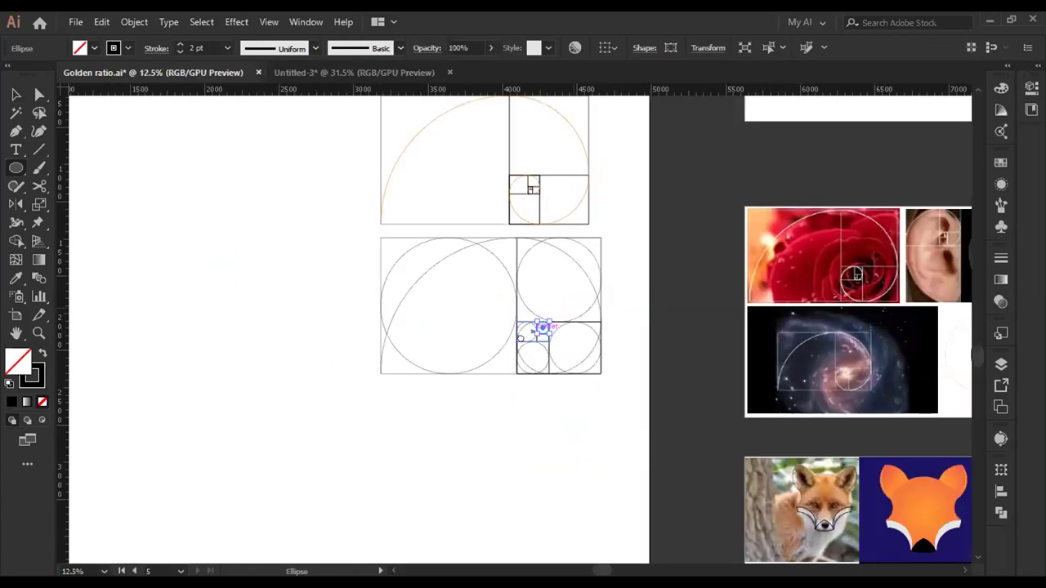
- Select the six inscribed circles of the constructed spiral and place a copy of them in the empty artboard area beside it
left_click_drag(572, 354, 447, 413)
key("v")
left_click(384, 327)
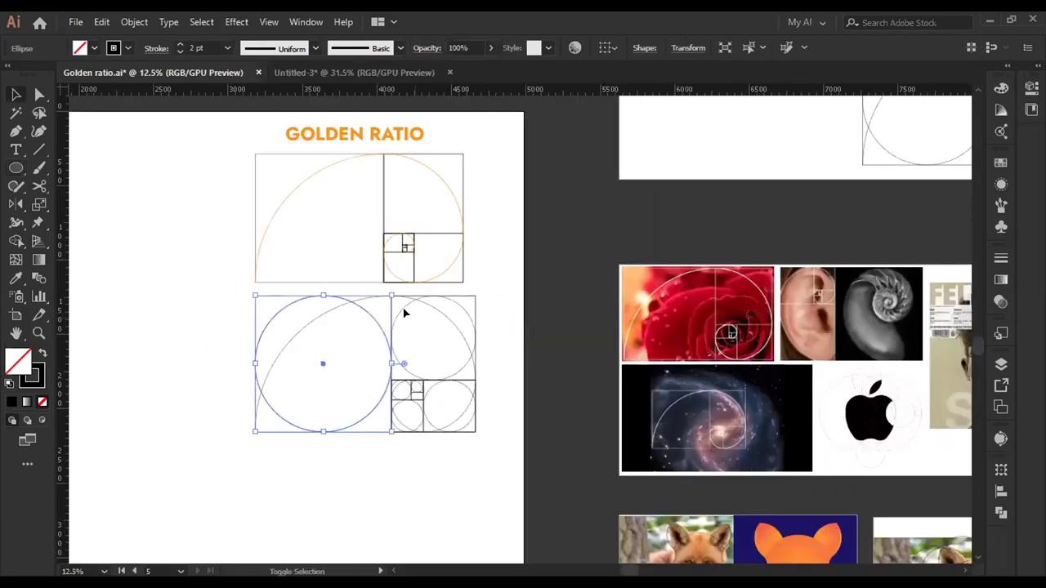
left_click(428, 381, "shift")
left_click(424, 400, "shift")
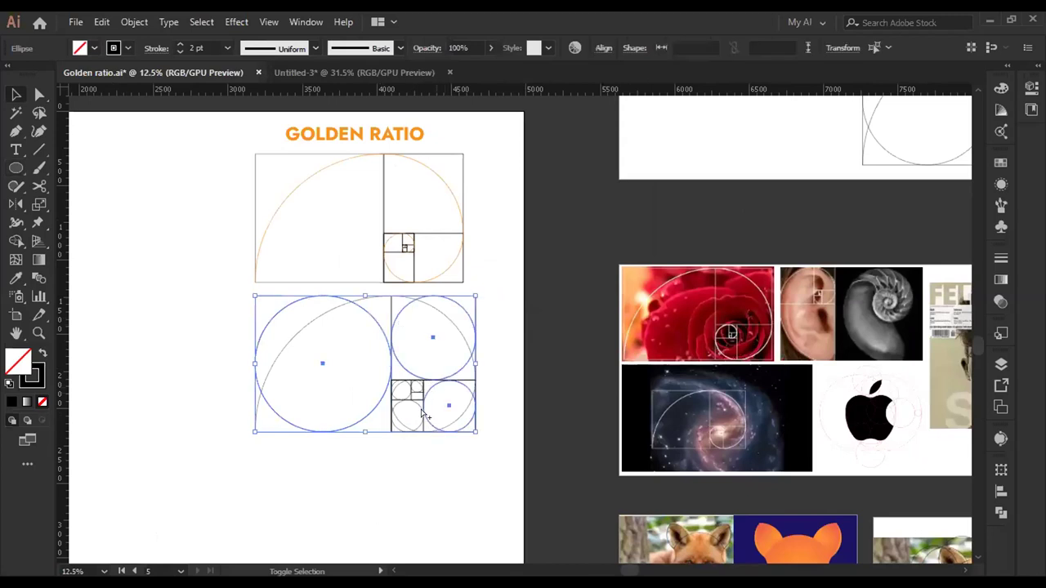
scroll(424, 415, "up", 2)
left_click(389, 389, "shift")
left_click(400, 371, "shift")
left_click(402, 368, "shift")
scroll(547, 343, "left", 5)
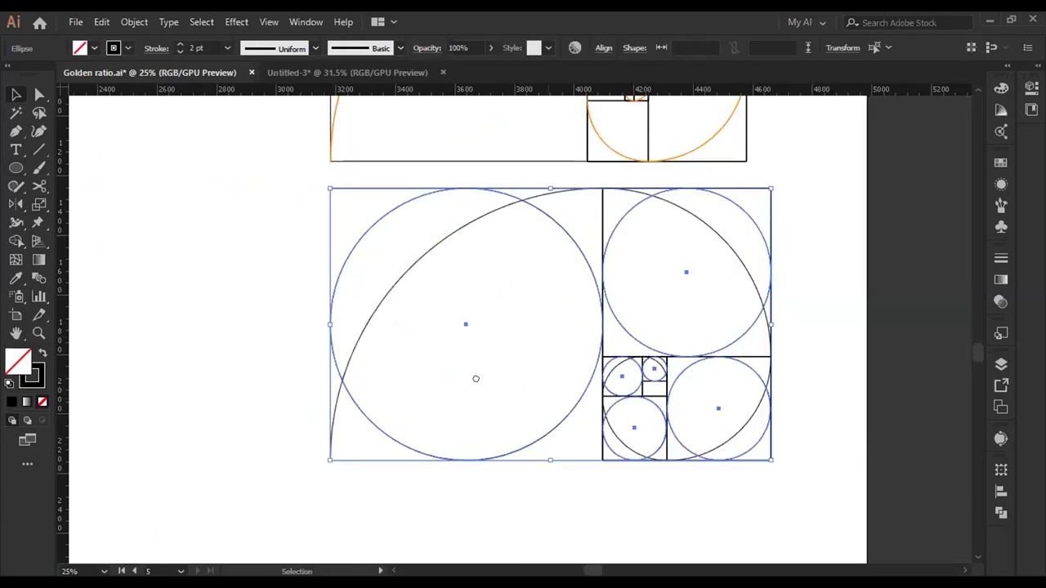
left_click_drag(551, 435, 234, 350)
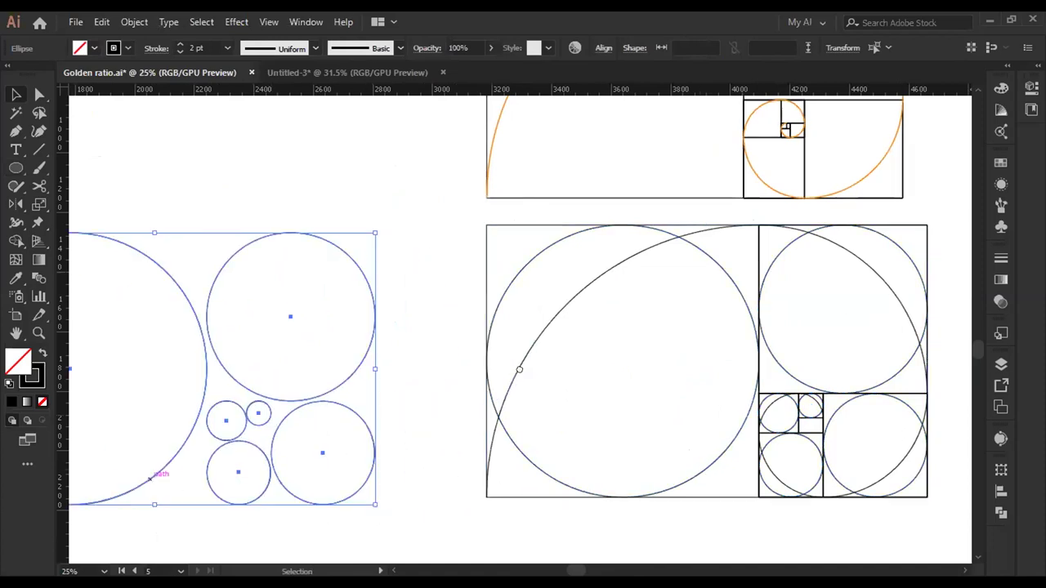
scroll(522, 368, "left", 4)
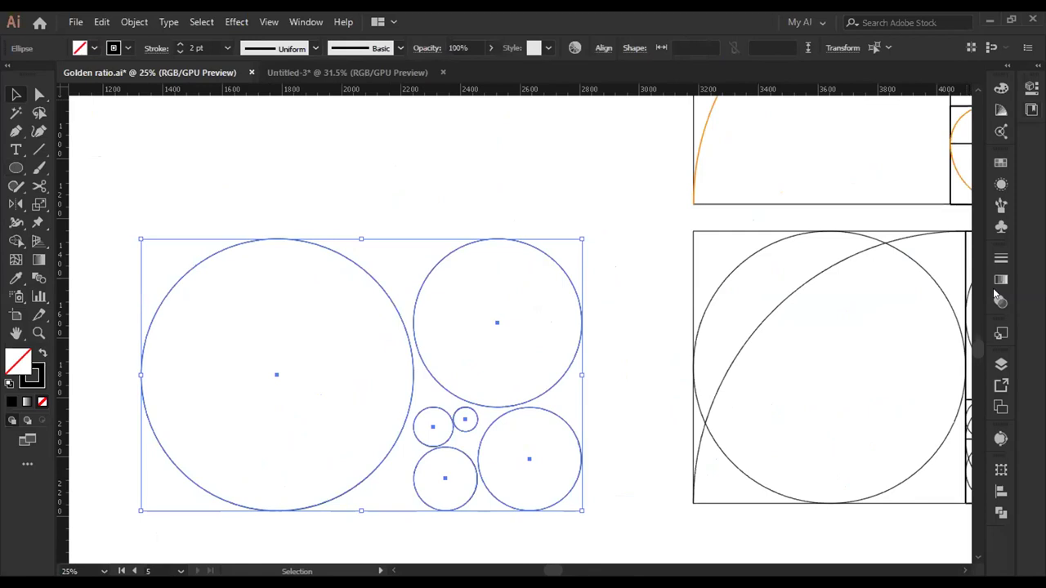
- Align the six copied circles by their horizontal and vertical centres to make them concentric
left_click(1000, 491)
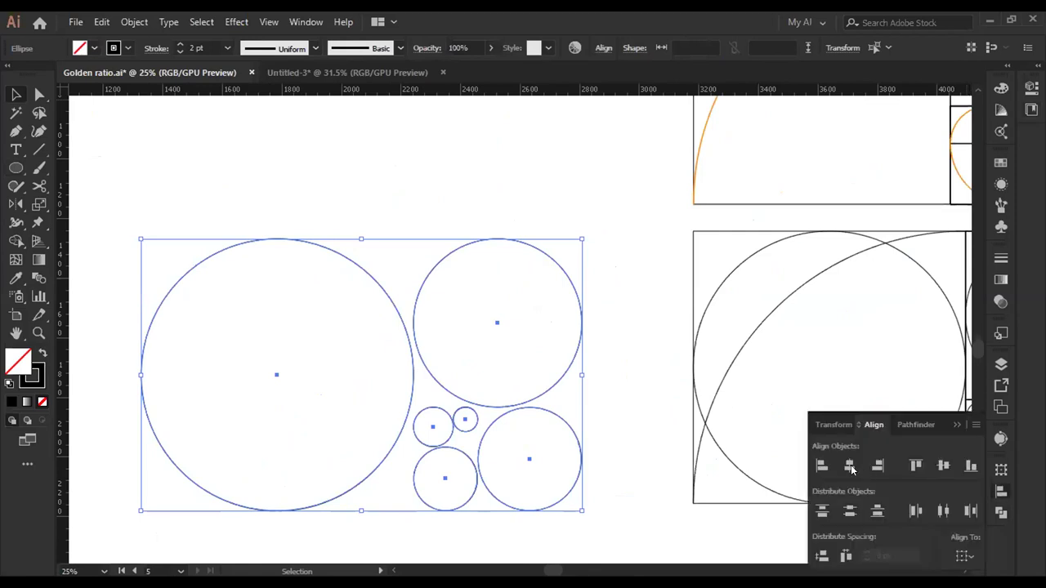
left_click(850, 466)
left_click(946, 466)
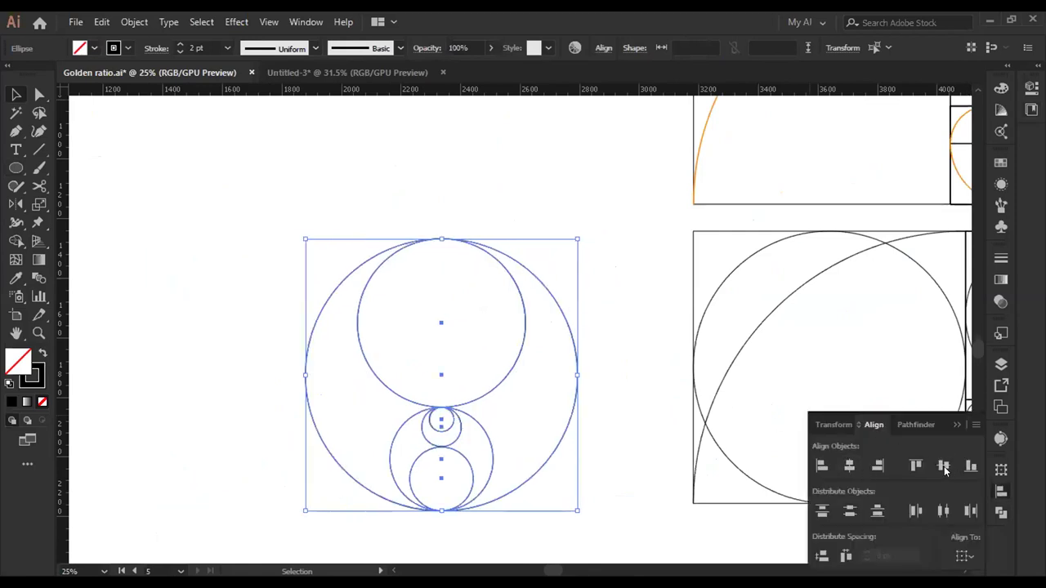
left_click(546, 207)
scroll(467, 334, "right", 1)
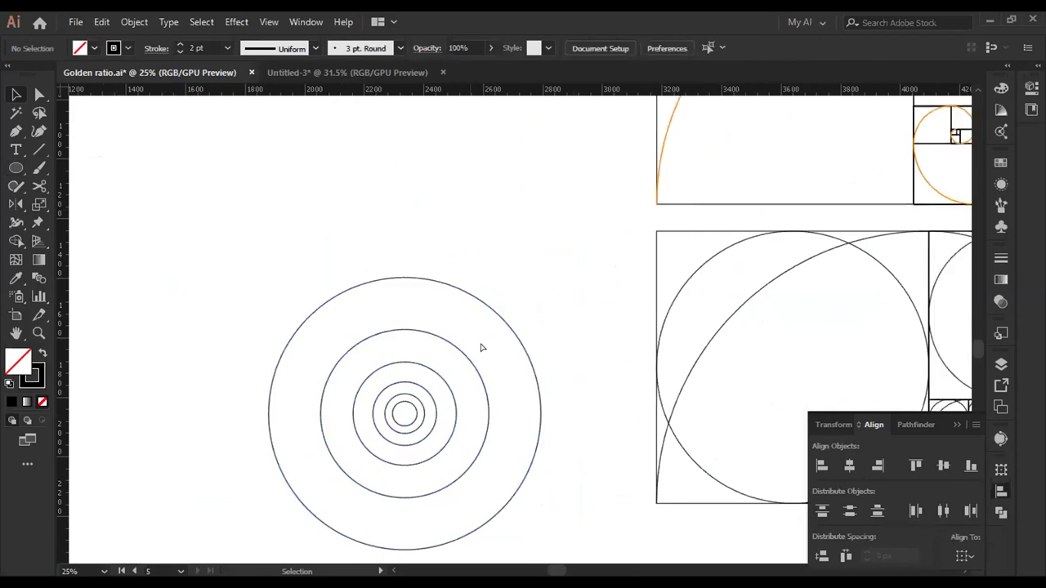
- Examine the constructed spiral's arcs and squares in relation to the reference spiral above it
scroll(518, 315, "down", 1)
scroll(404, 330, "right", 3)
scroll(404, 330, "up", 1)
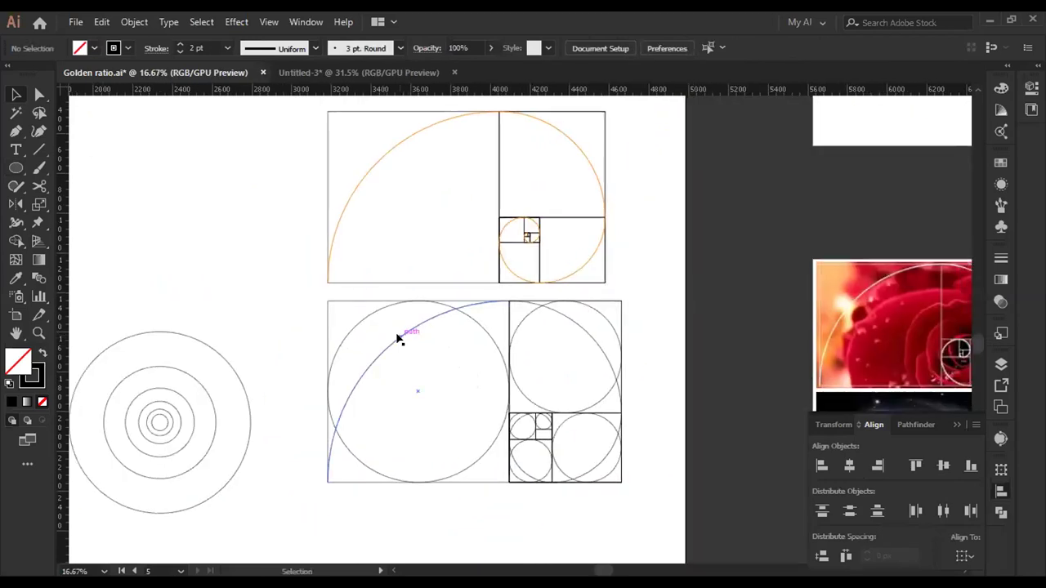
left_click(397, 338)
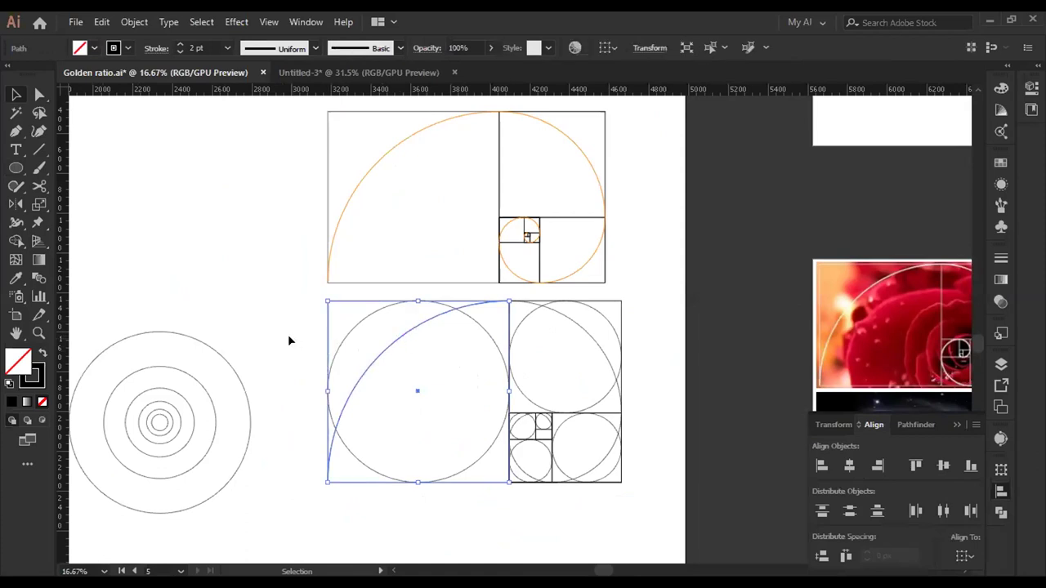
left_click(288, 340)
left_click_drag(302, 135, 665, 255)
left_click(614, 302)
left_click(603, 347)
left_click_drag(642, 353, 667, 361)
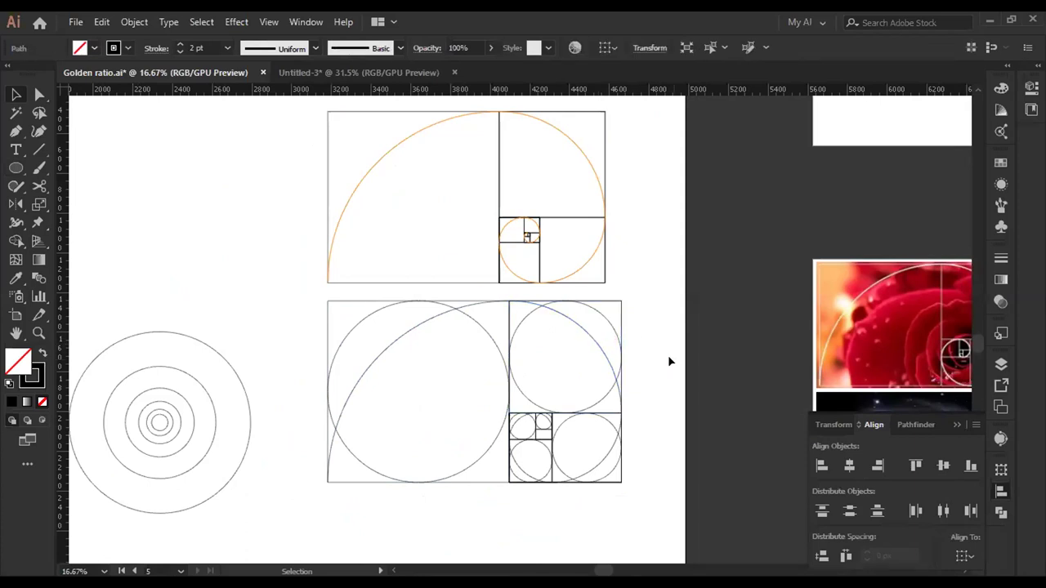
left_click(543, 450)
left_click_drag(442, 386, 618, 378)
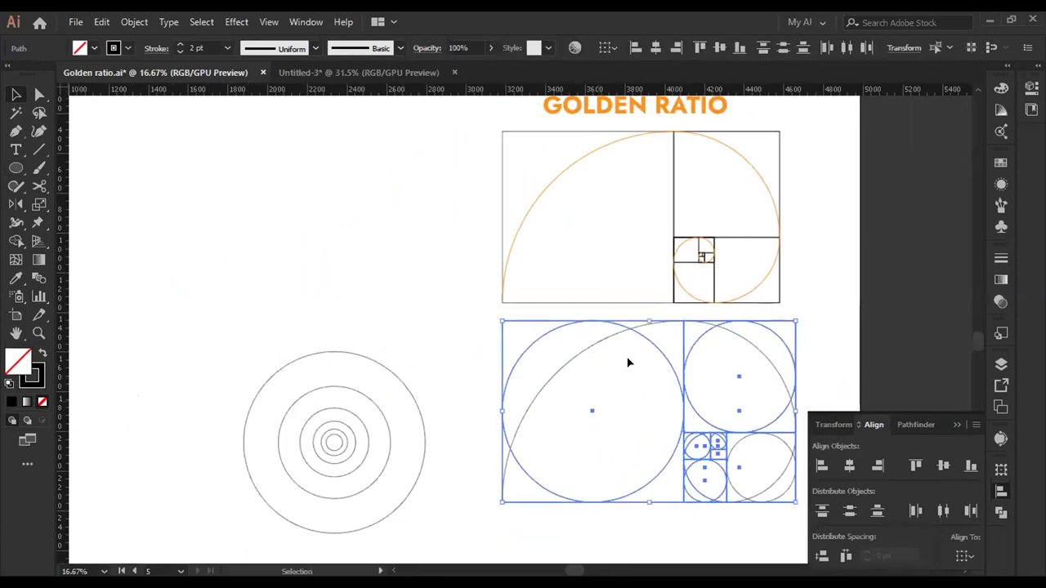
left_click(615, 370)
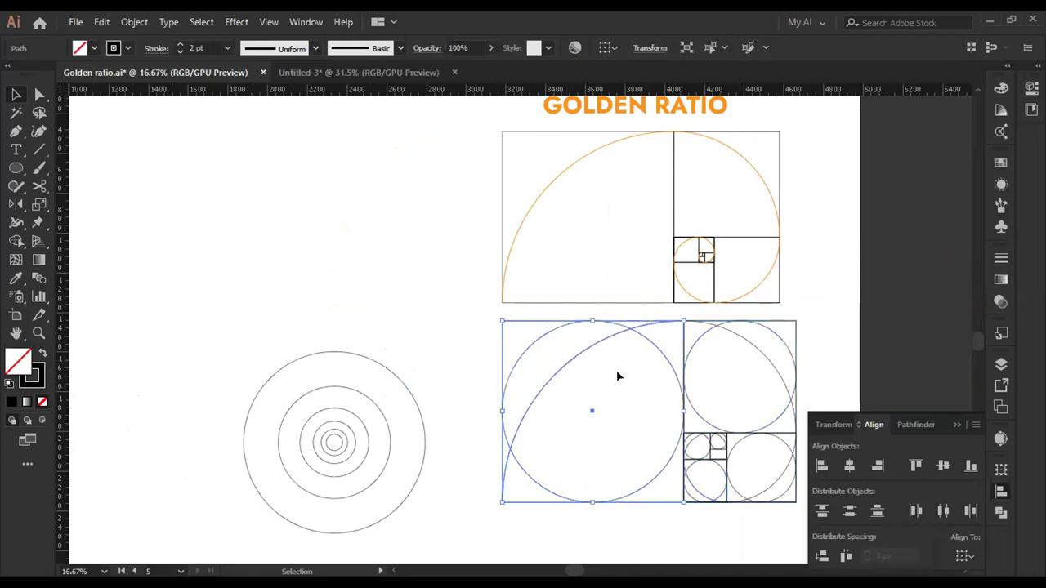
- Move the set of concentric circles up beside the reference spiral
left_click_drag(424, 202, 666, 177)
left_click_drag(455, 308, 660, 498)
left_click_drag(567, 423, 564, 211)
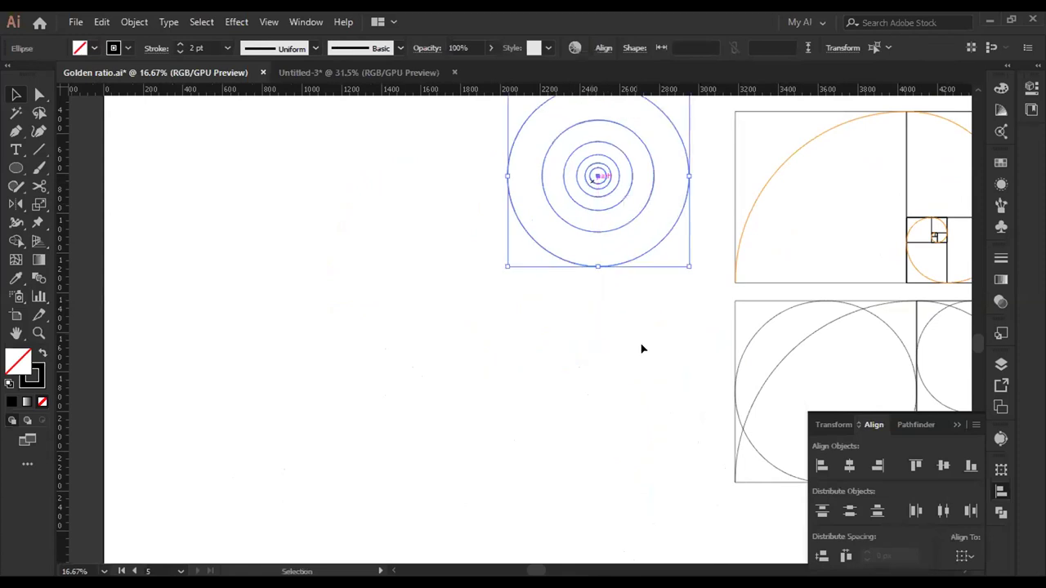
left_click_drag(677, 369, 350, 411)
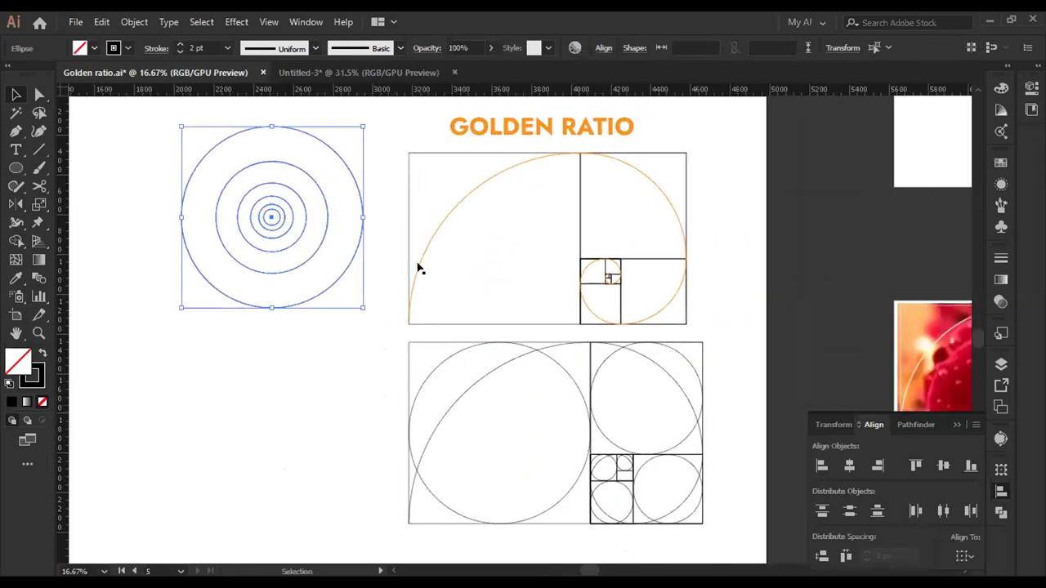
- Compare the squares and arcs of the reference spiral with the concentric circles beside it
left_click_drag(397, 153, 712, 271)
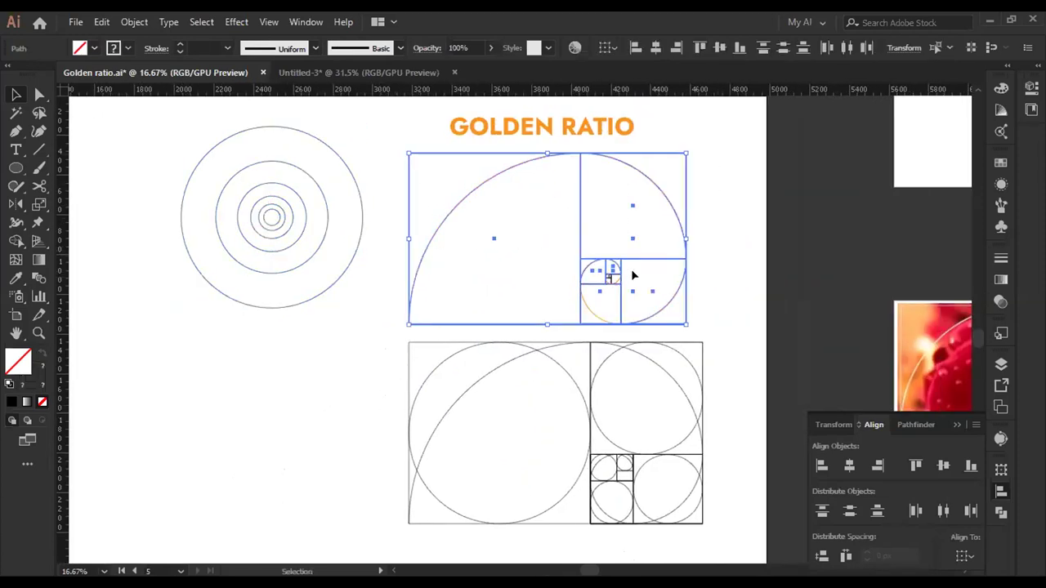
left_click_drag(155, 170, 436, 335)
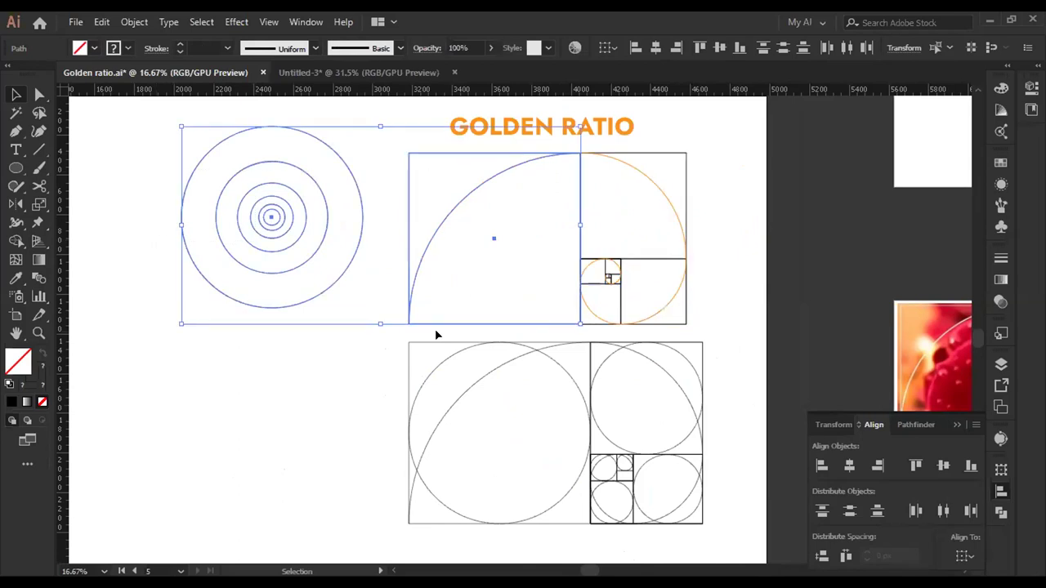
left_click(210, 152)
scroll(210, 152, "up", 1)
left_click_drag(287, 266, 270, 234)
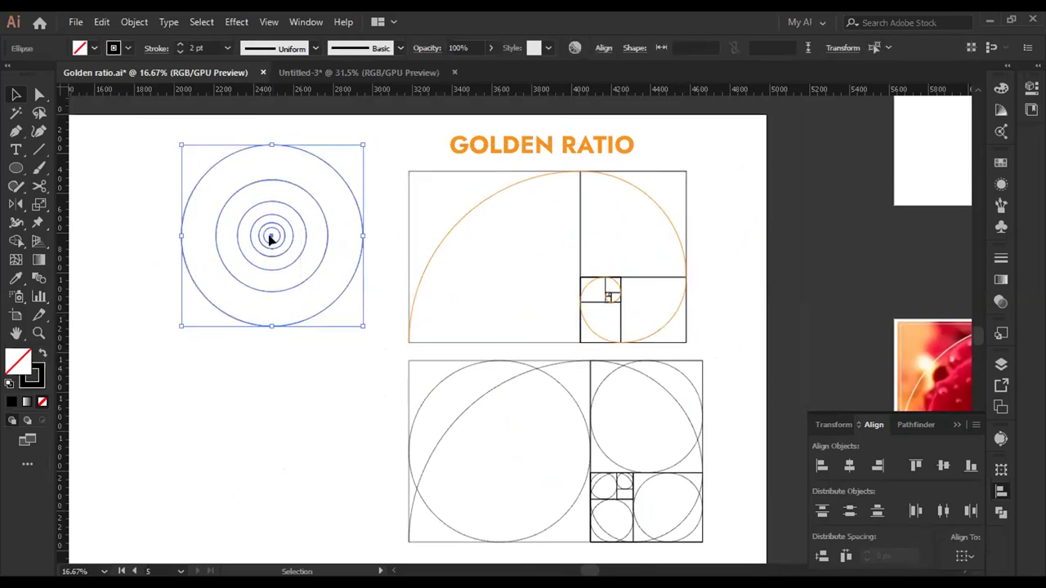
left_click_drag(272, 289, 277, 260)
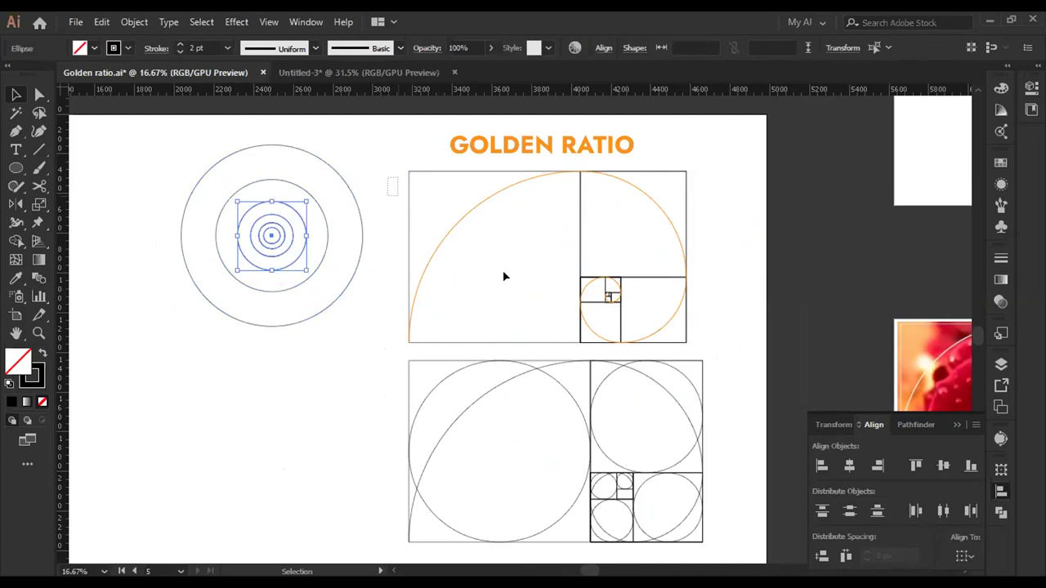
left_click_drag(517, 276, 726, 336)
left_click(734, 332)
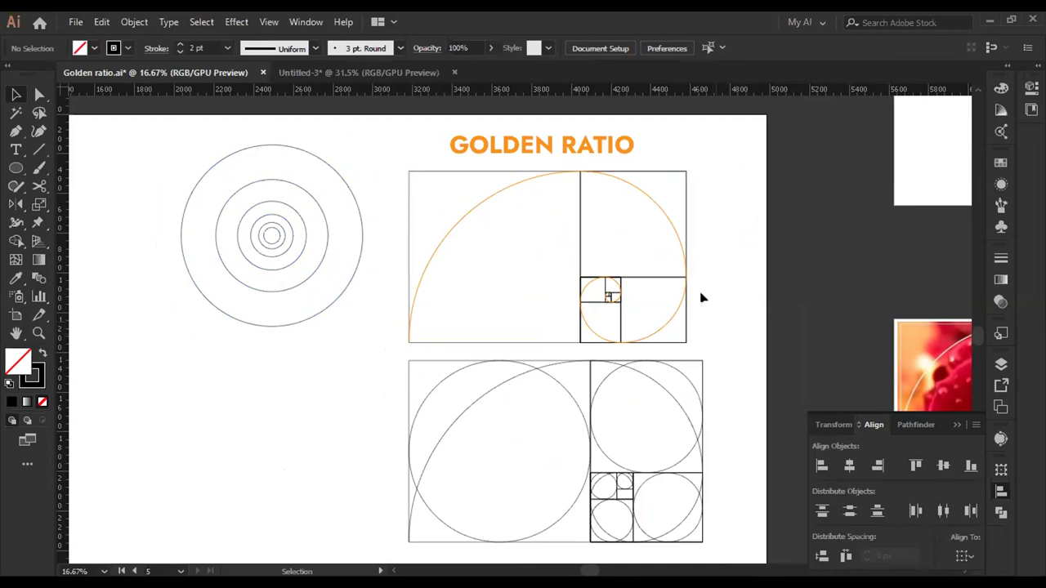
scroll(700, 292, "down", 1)
scroll(478, 324, "down", 1)
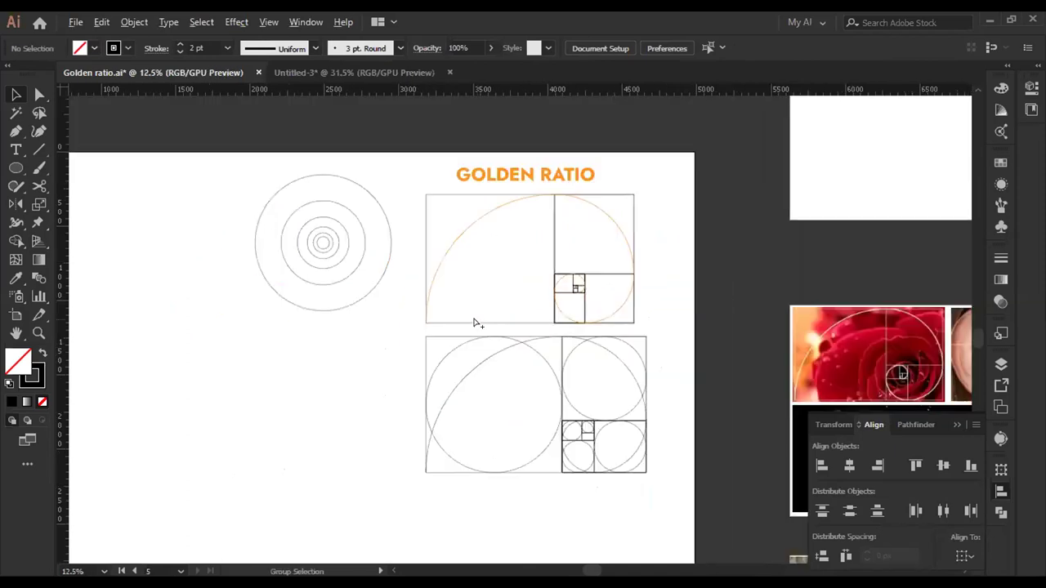
scroll(343, 286, "down", 1)
scroll(343, 286, "left", 2)
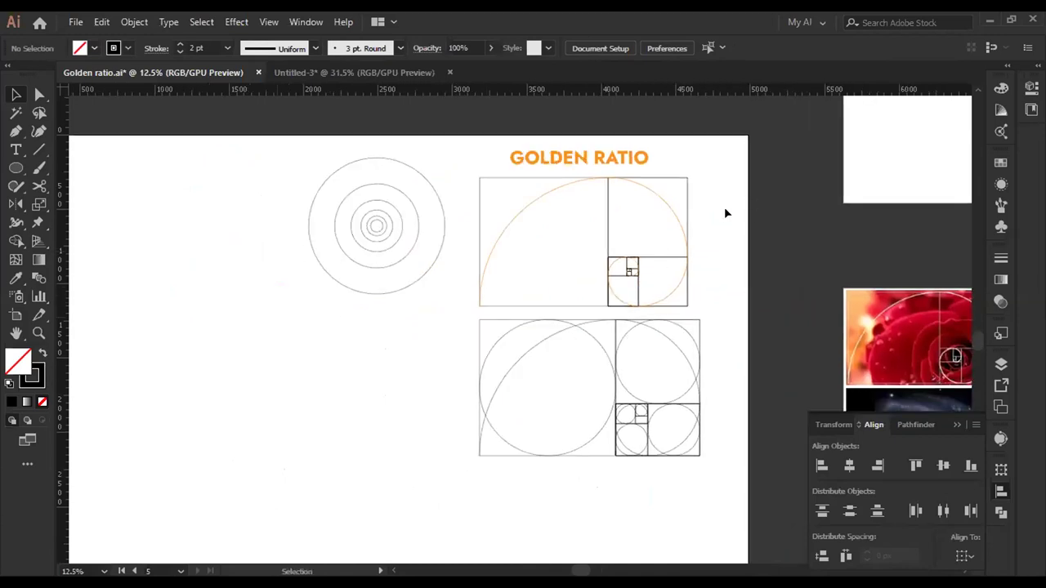
- Review the reference spiral, the concentric circles and the constructed spiral together on the artboard
left_click_drag(724, 207, 333, 238)
left_click(715, 279)
left_click(366, 359)
left_click_drag(356, 324, 703, 216)
key("ctrl+h")
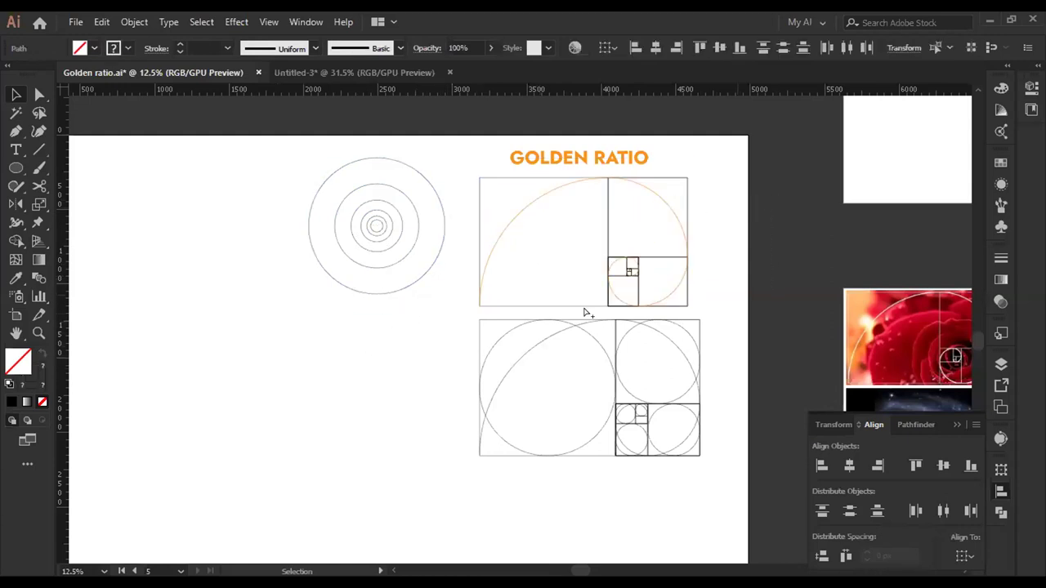
left_click(584, 312)
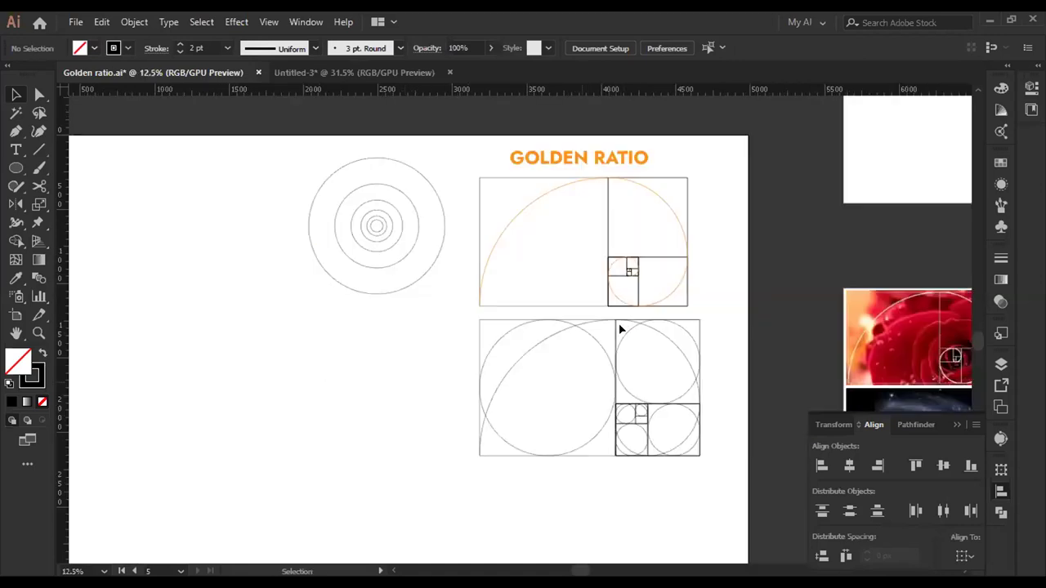
scroll(566, 375, "up", 1)
left_click_drag(595, 334, 712, 415)
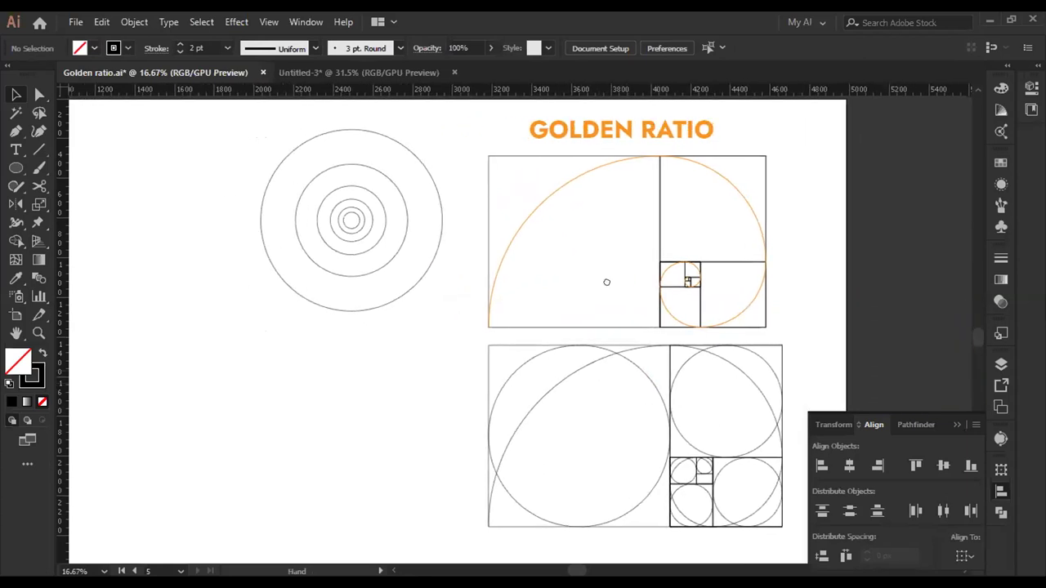
- Draw a circle from the centre of the reference spiral's largest square to touch its sides, and switch the document to Outline view
scroll(607, 282, "up", 1)
scroll(522, 315, "down", 2)
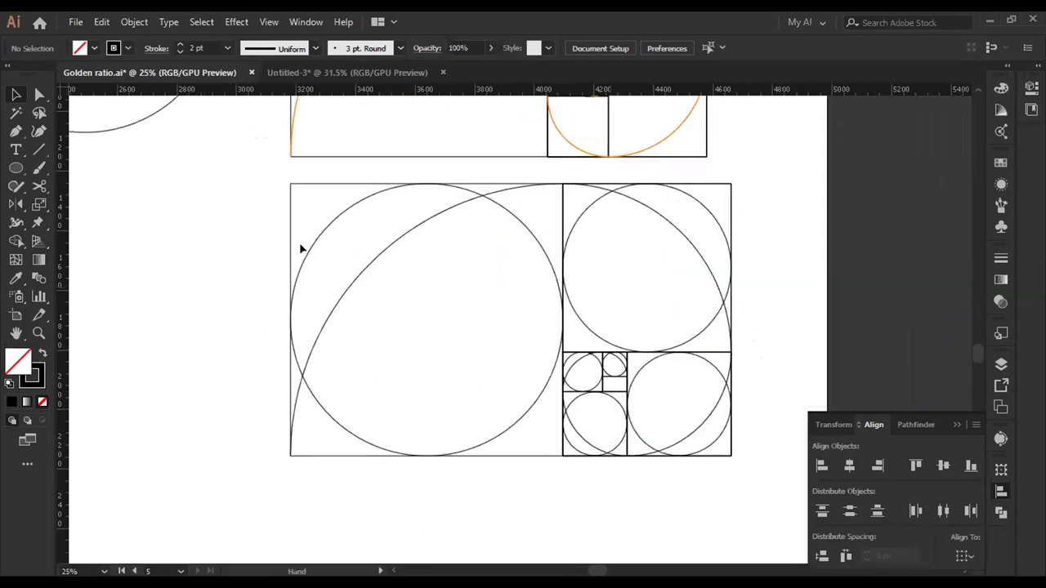
scroll(786, 284, "up", 4)
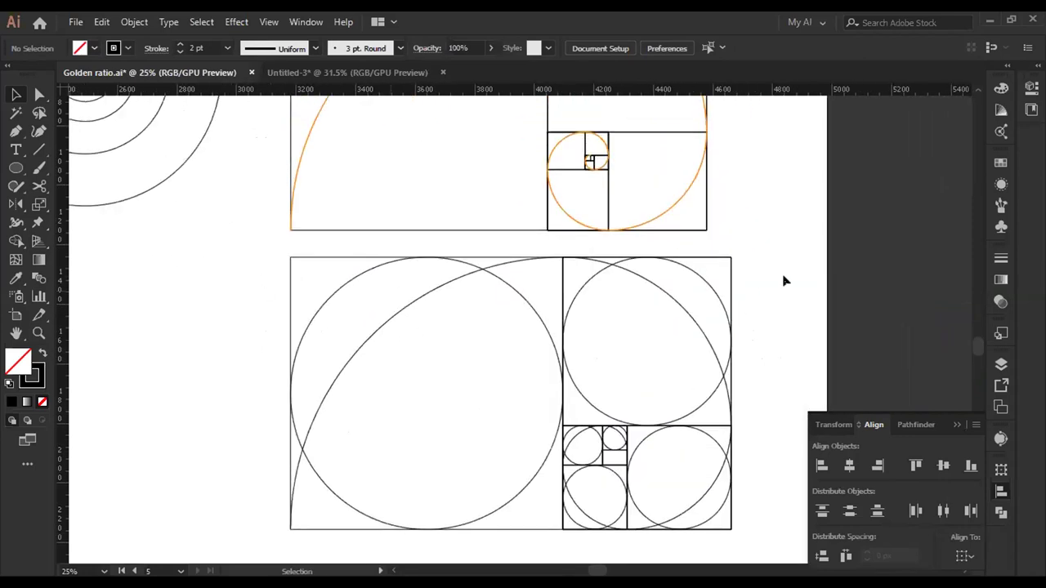
scroll(779, 275, "up", 2)
left_click_drag(778, 282, 258, 339)
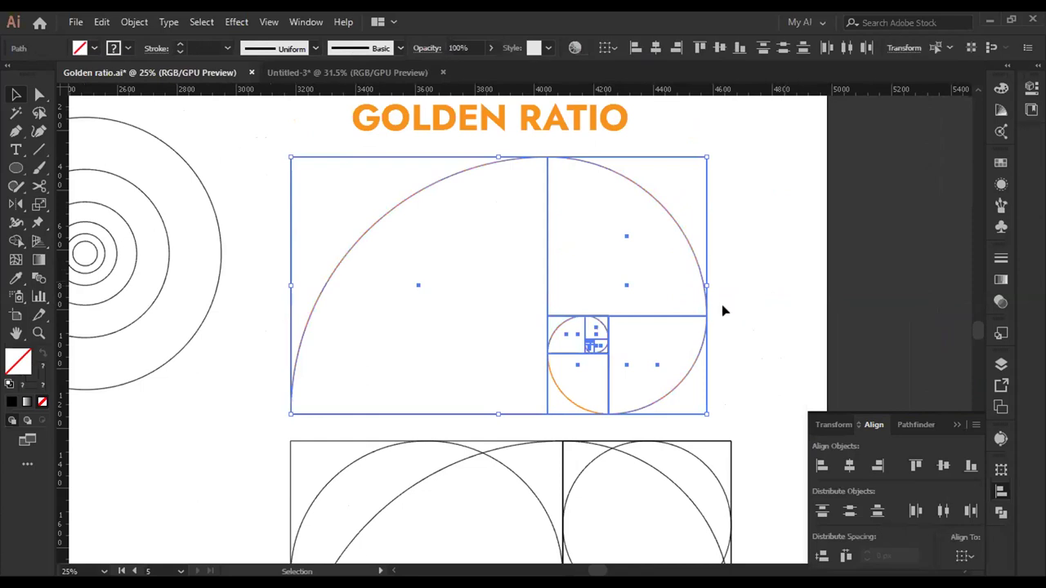
left_click(582, 310)
scroll(319, 322, "up", 1)
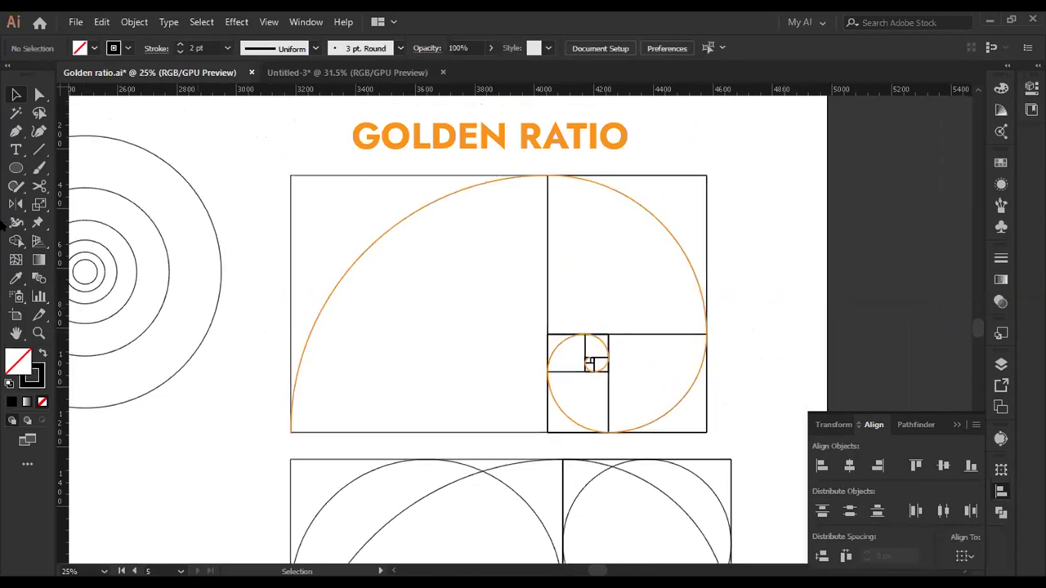
key("l")
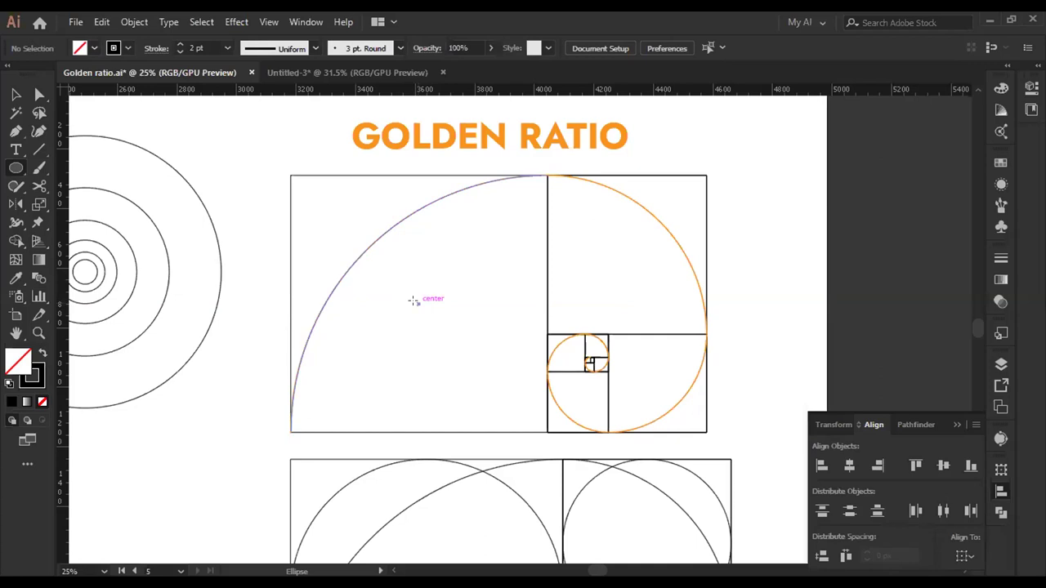
mouse_move(414, 300)
left_mouse_down()
mouse_move(428, 296)
mouse_move(420, 303)
mouse_move(524, 427)
left_mouse_up()
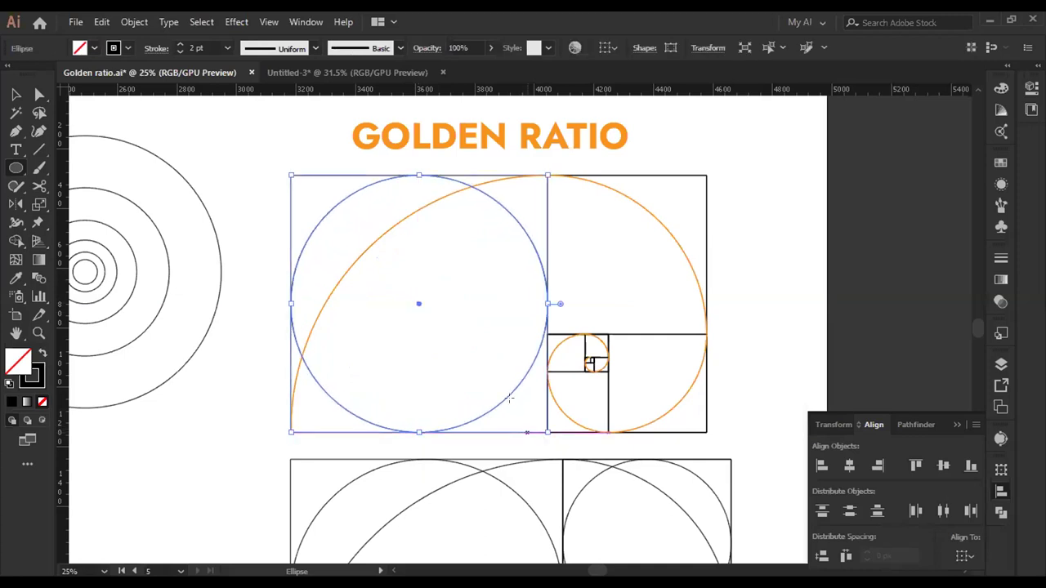
key("v")
left_click(528, 302)
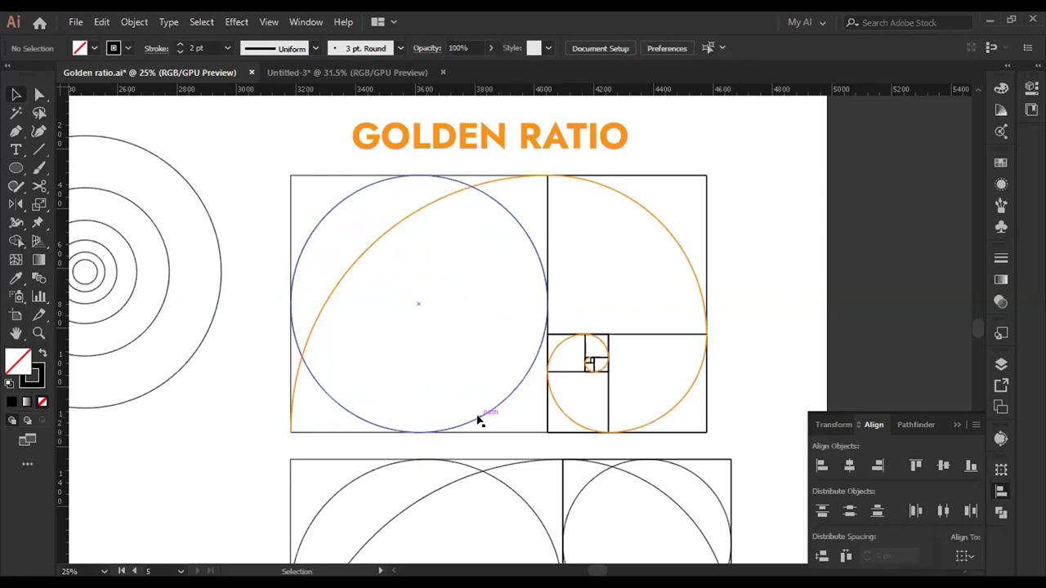
key("ctrl+y")
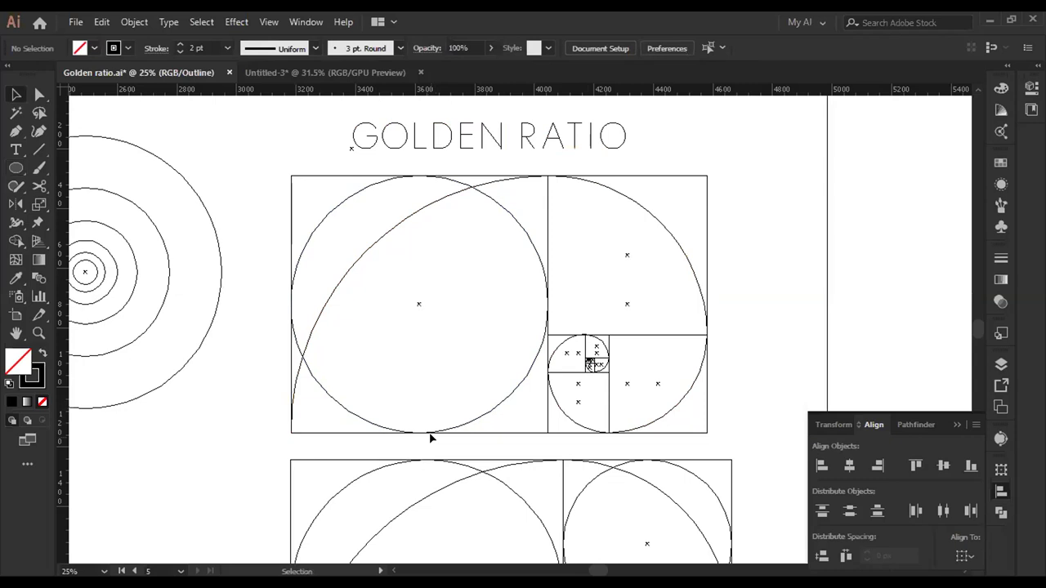
- Examine in Outline view how the circle touches the sides of the reference spiral's largest square
scroll(448, 430, "up", 2)
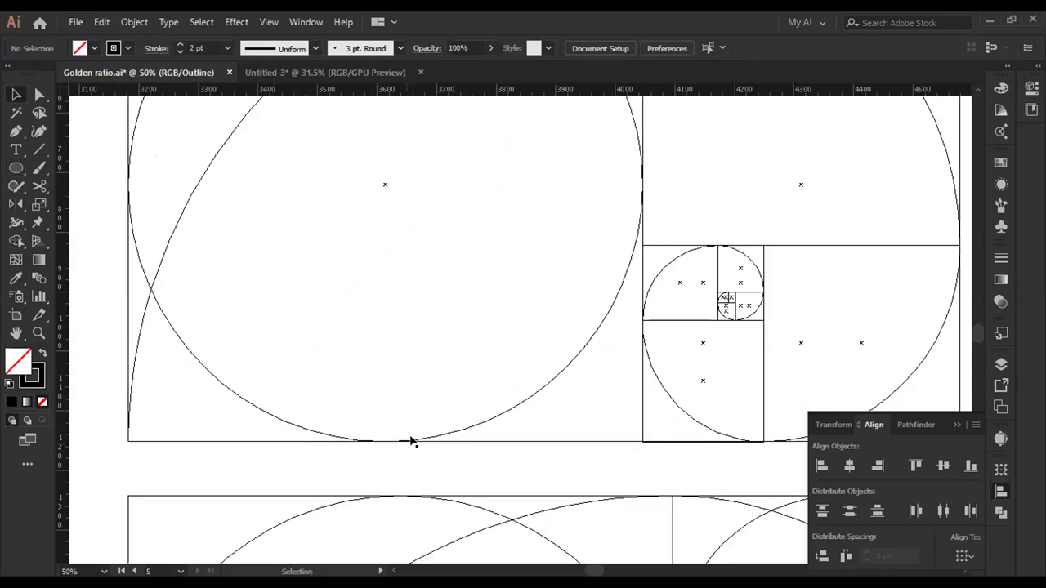
scroll(388, 455, "up", 4)
left_click_drag(364, 408, 577, 477)
scroll(577, 477, "left", 10)
scroll(428, 452, "left", 2)
scroll(428, 451, "up", 5)
scroll(613, 352, "down", 5)
scroll(425, 287, "right", 3)
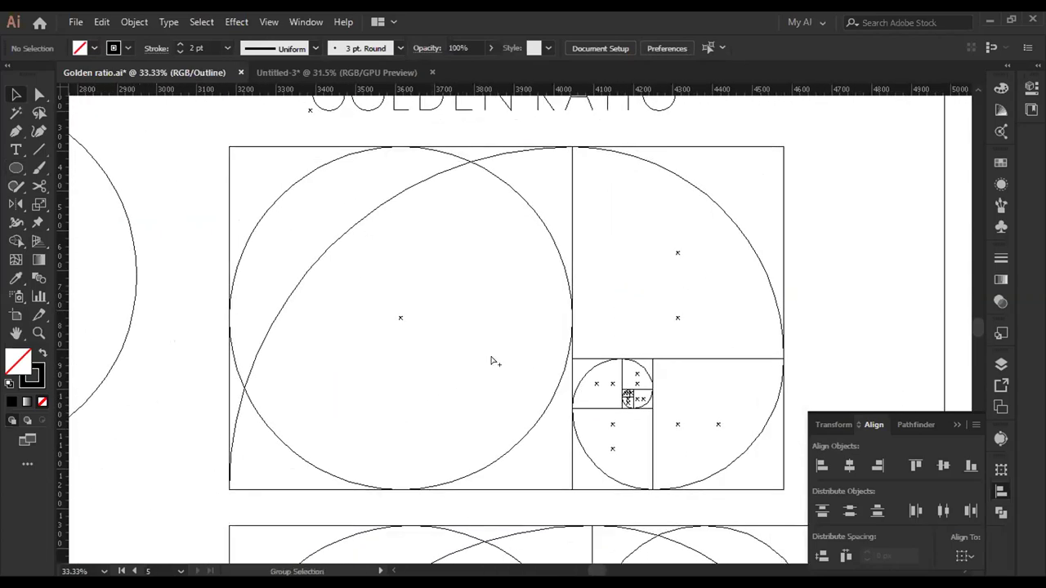
scroll(494, 361, "down", 2)
scroll(559, 366, "up", 2)
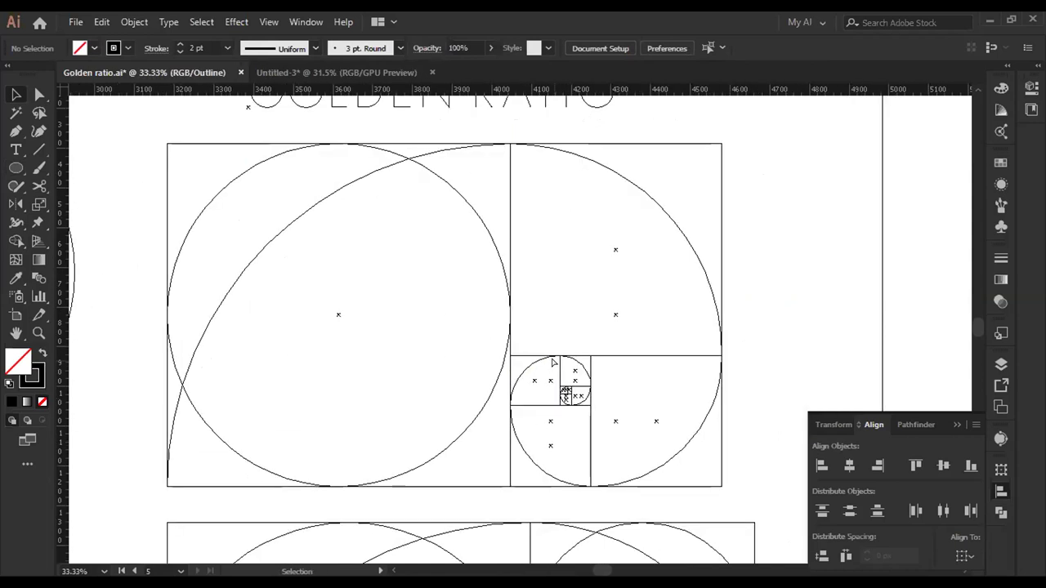
- Return the document to preview display and check the circle in the largest square by selecting it
key("ctrl+y")
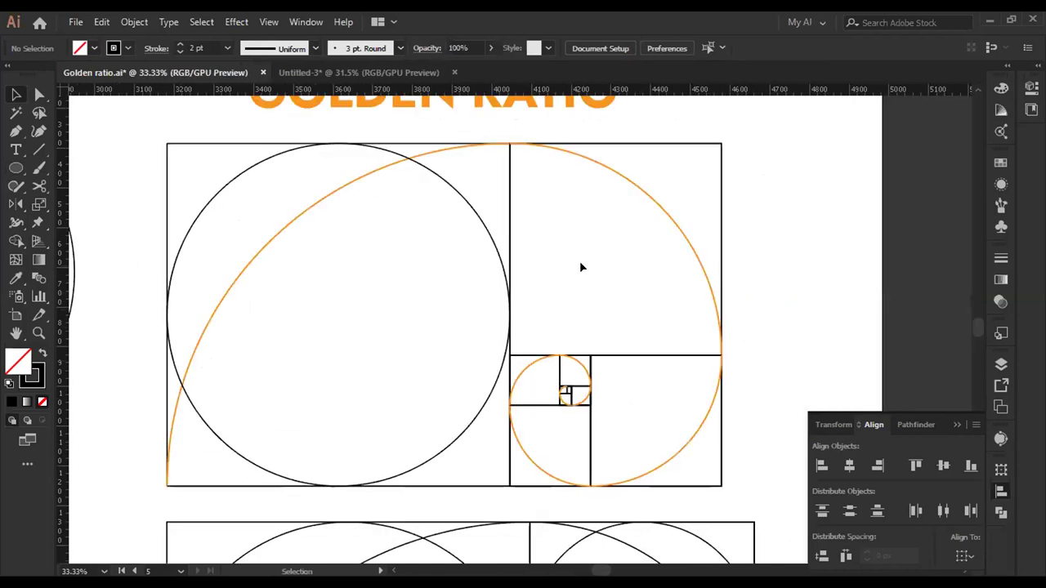
left_click_drag(441, 237, 441, 236)
left_click(125, 327)
left_click(471, 205)
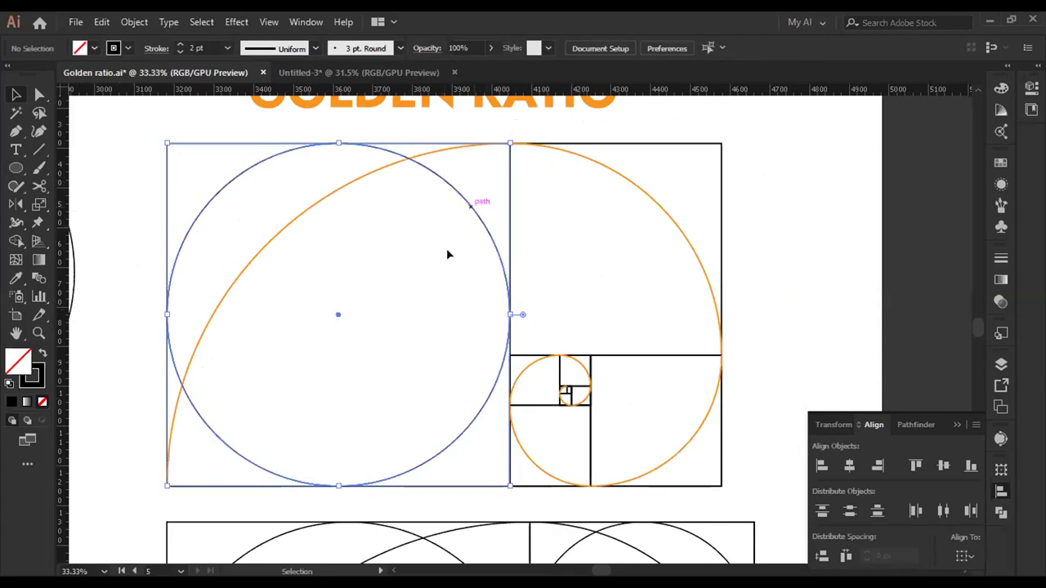
left_click(520, 248)
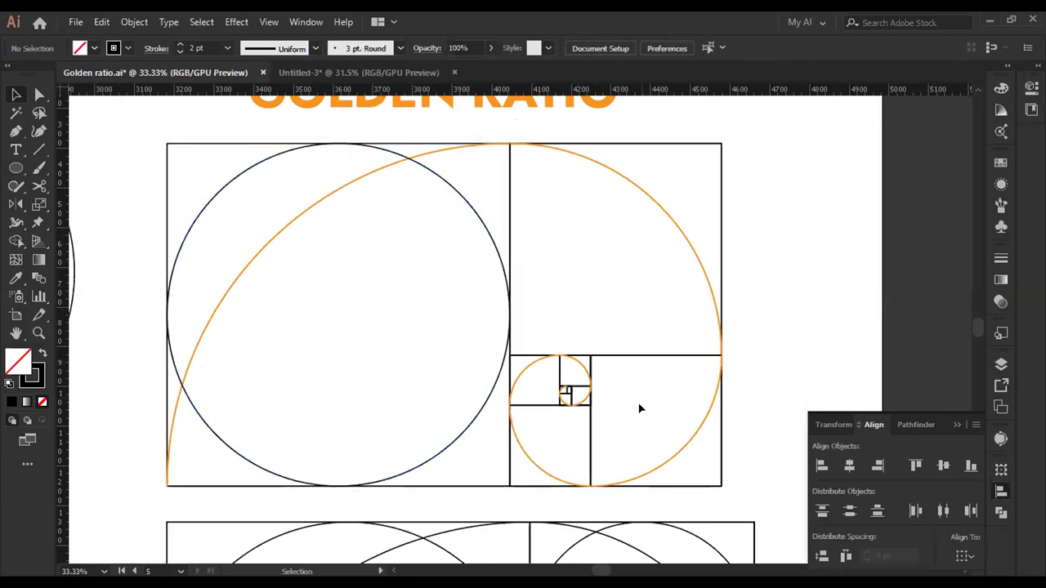
- Draw a circle from the centre of the reference spiral's second-largest square out to its sides
scroll(645, 424, "up", 1)
scroll(645, 425, "up", 1)
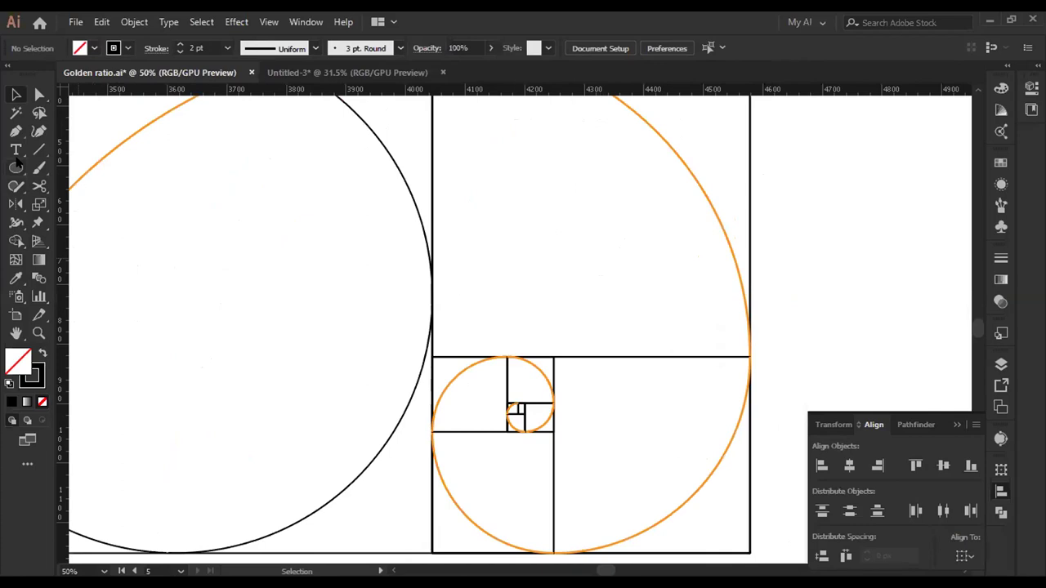
key("l")
scroll(533, 351, "up", 4)
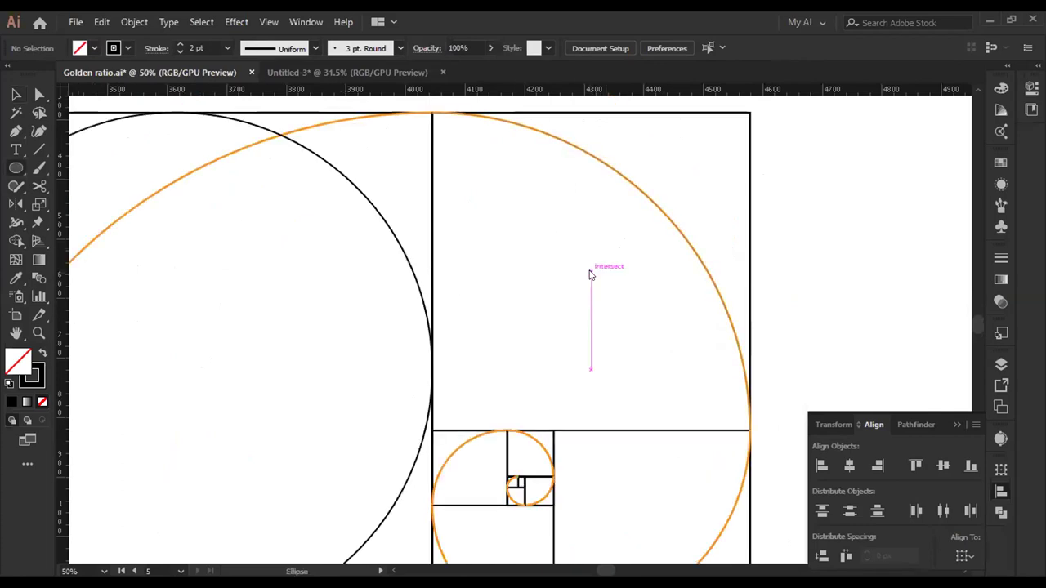
left_click_drag(590, 272, 747, 433)
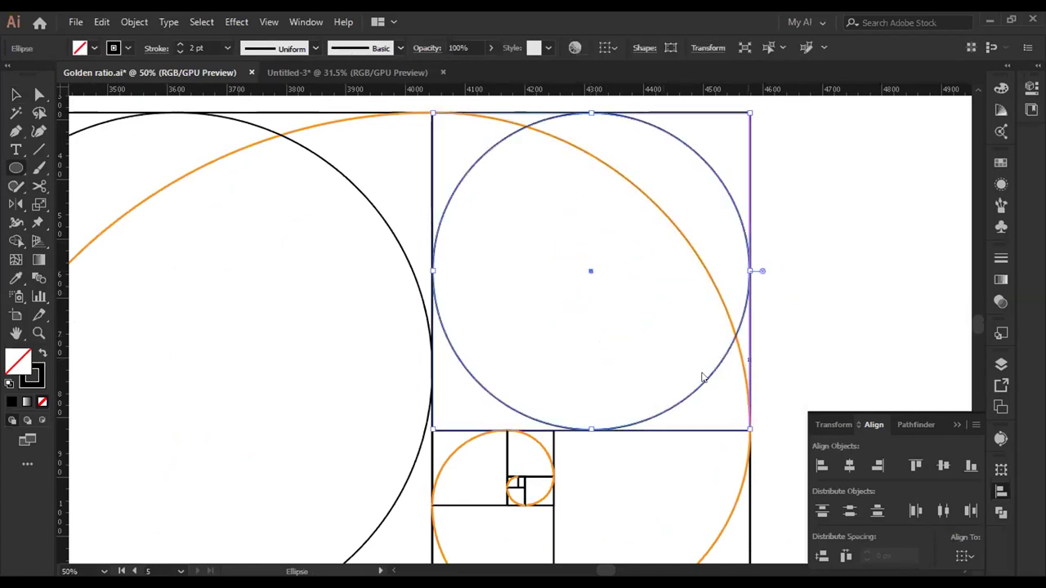
scroll(630, 420, "down", 7)
scroll(641, 425, "up", 1)
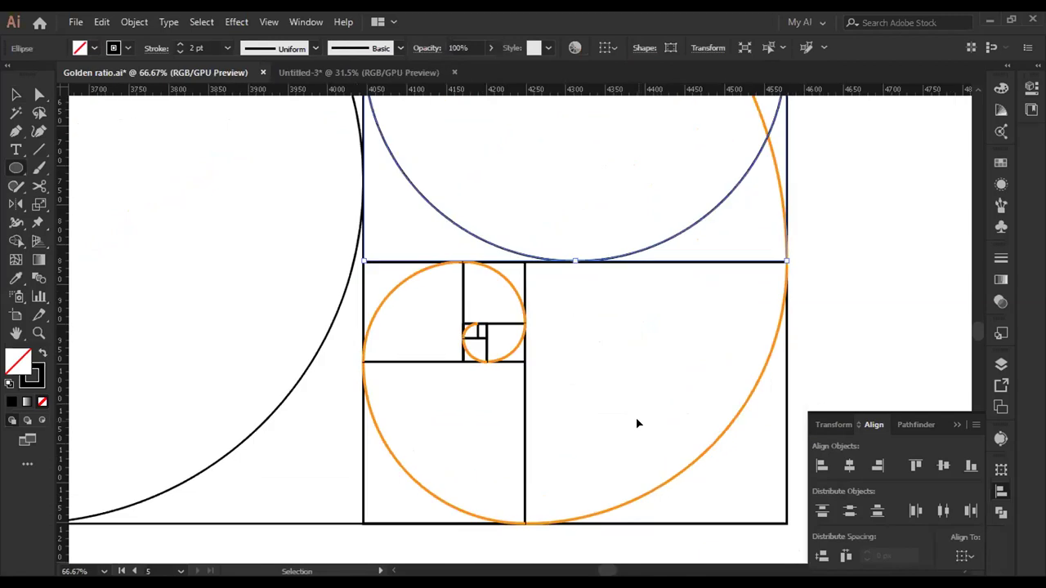
scroll(638, 423, "up", 1)
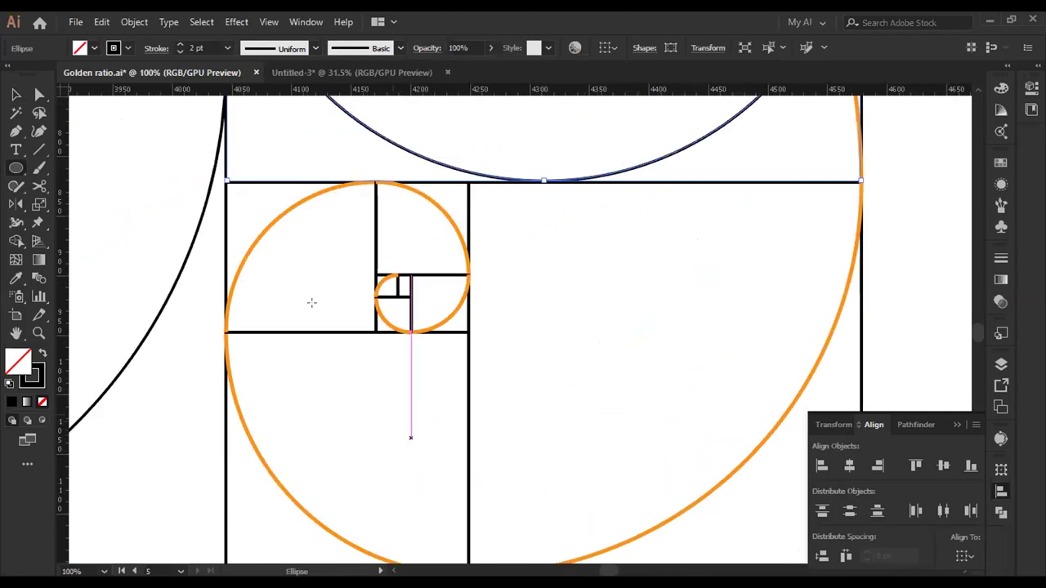
- Select the whole set of concentric circles beside the reference spiral to point them out
scroll(539, 387, "down", 5)
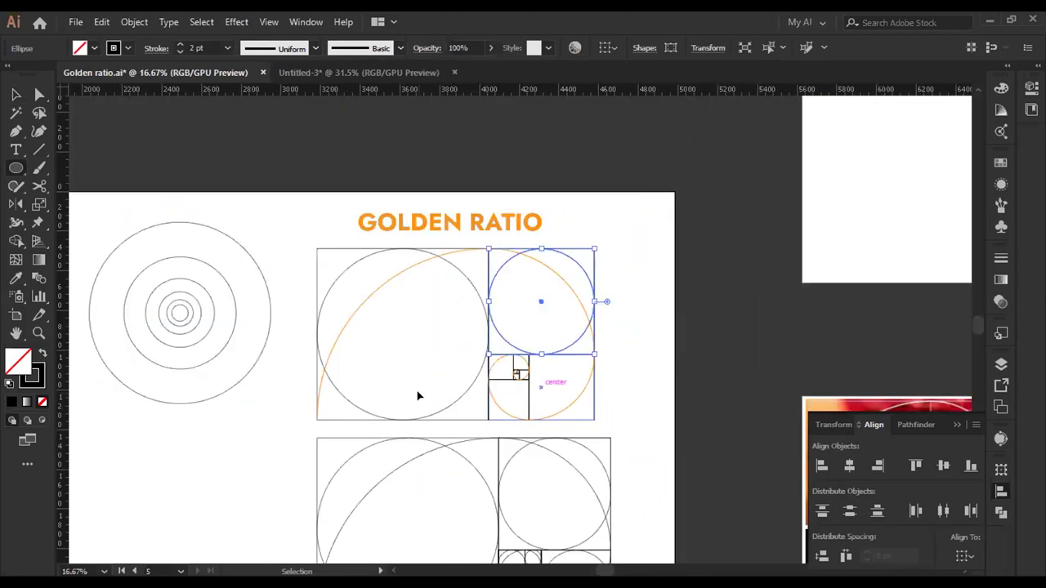
left_click_drag(419, 400, 546, 317)
key("v")
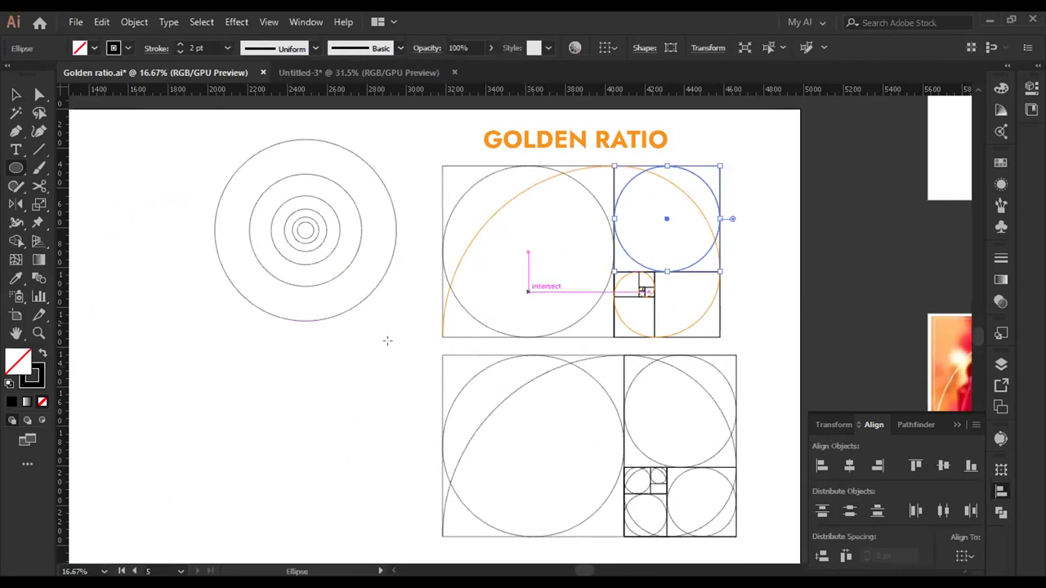
left_click(14, 94)
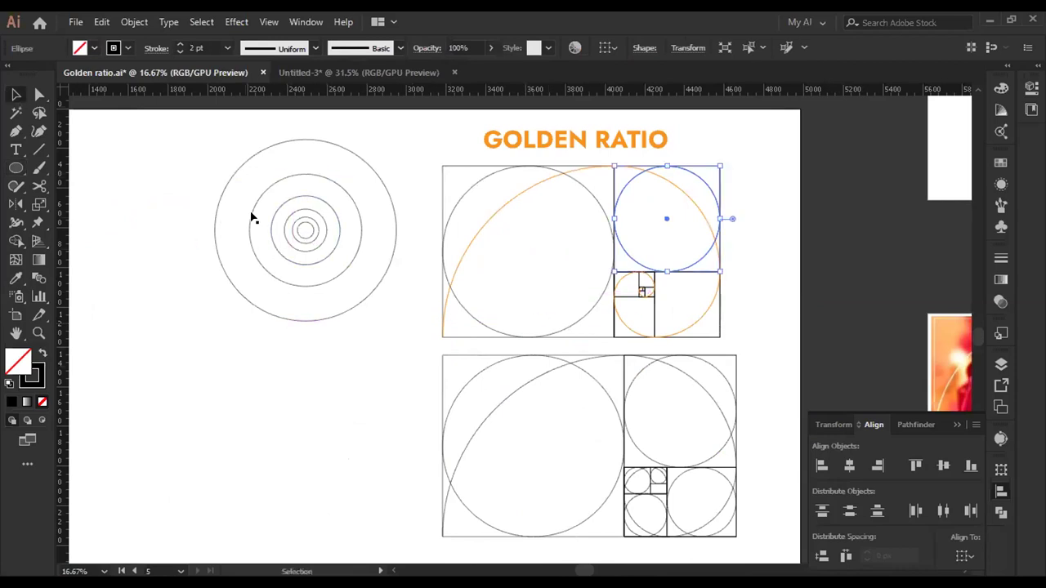
left_click_drag(211, 145, 351, 359)
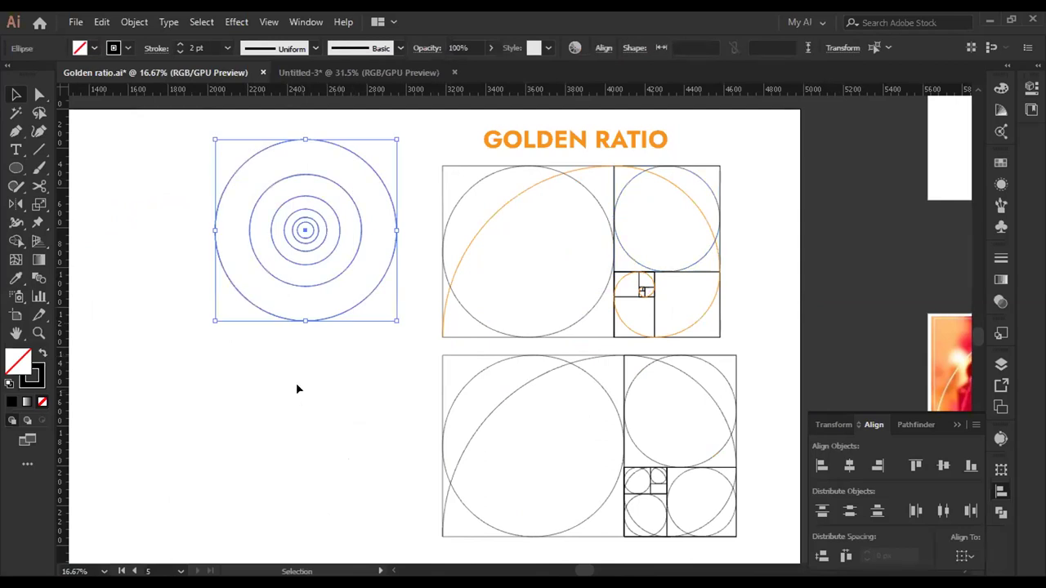
left_click(346, 394)
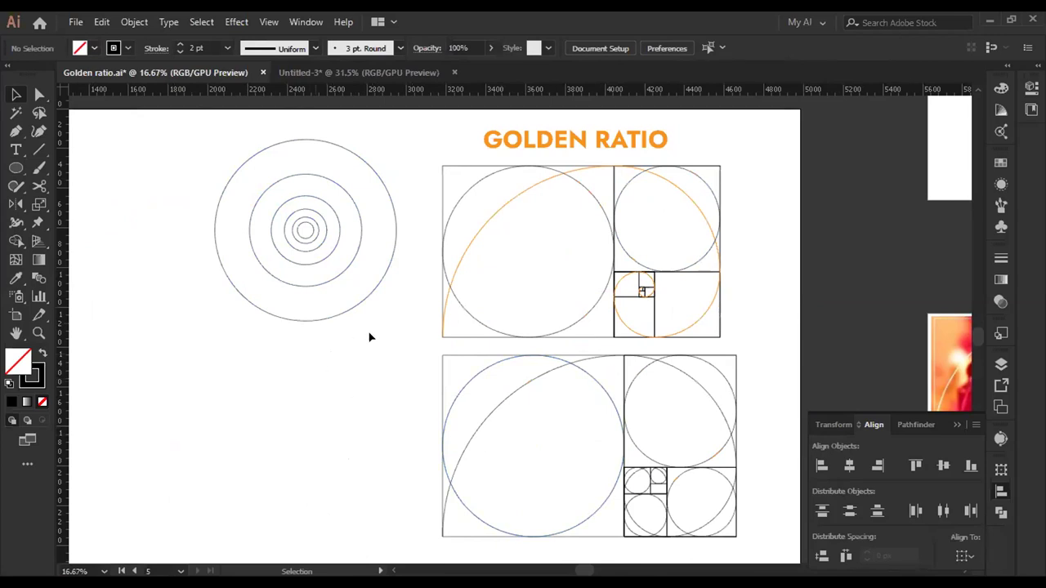
left_click_drag(352, 363, 369, 160)
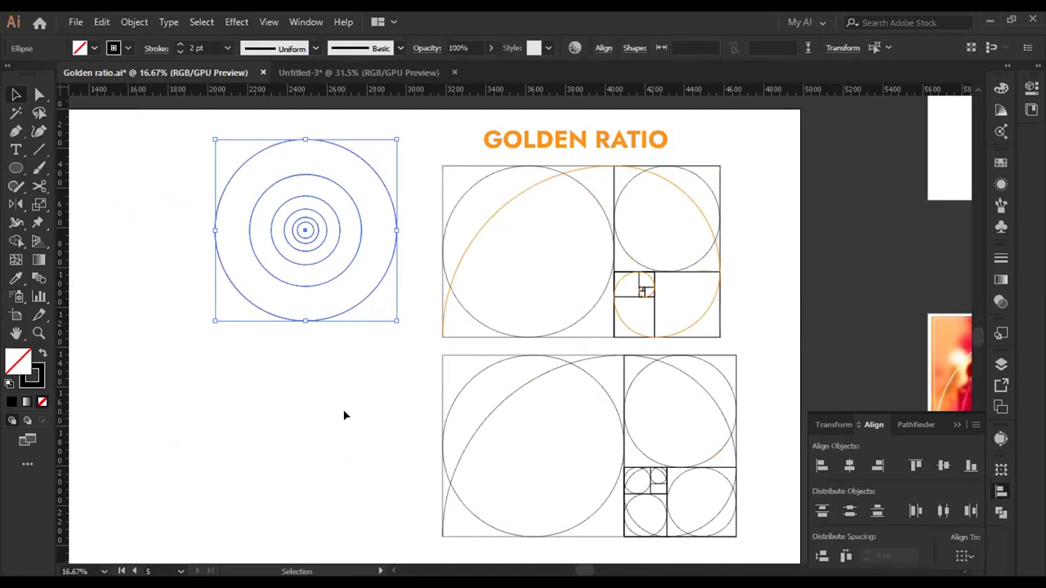
- Look over the fox logo examples and return to the concentric circles and spirals
key("alt")
scroll(722, 389, "down", 1)
left_click_drag(721, 389, 392, 311)
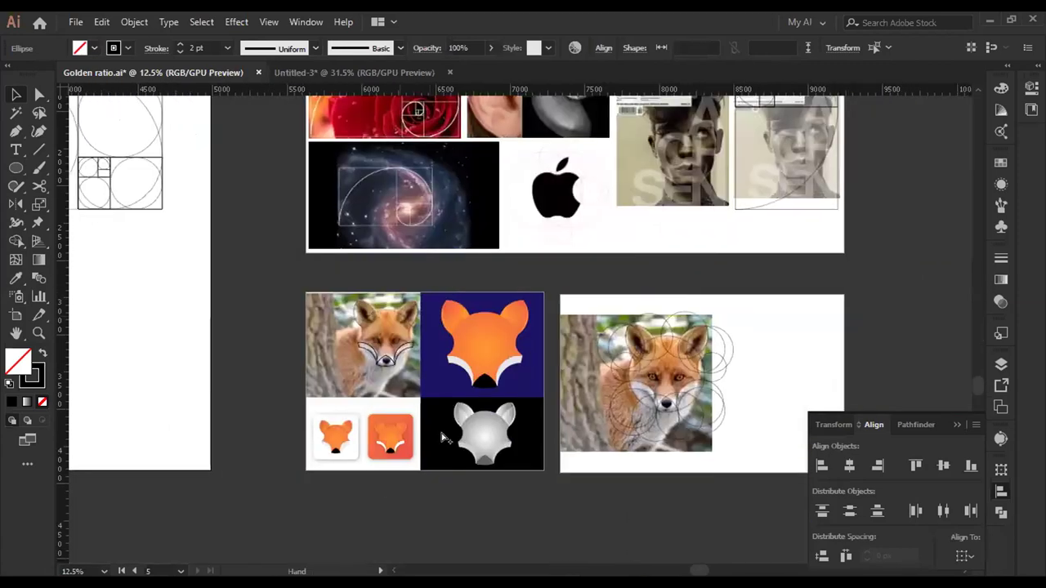
scroll(443, 433, "up", 1)
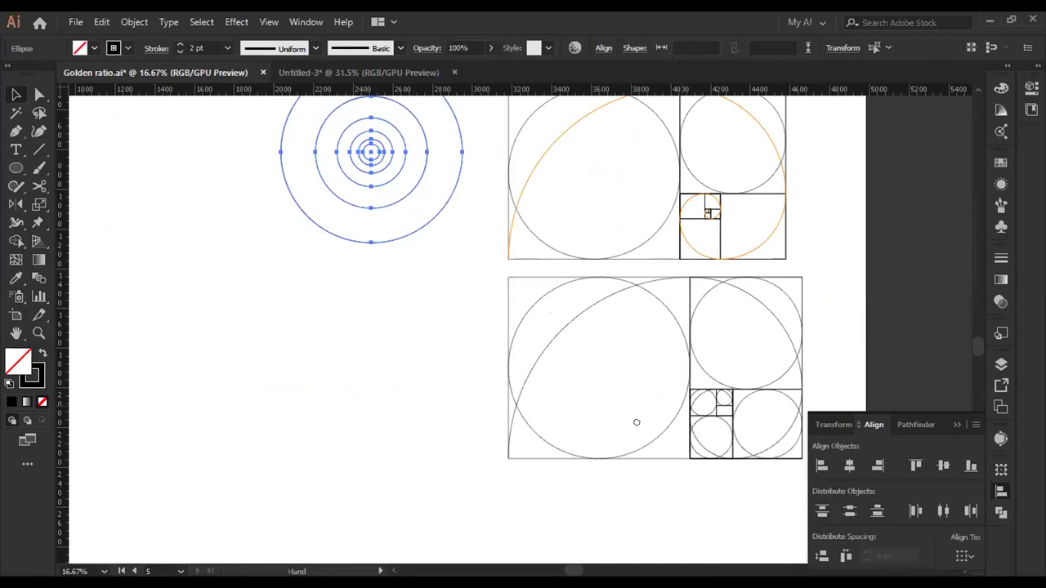
left_click_drag(637, 422, 604, 509)
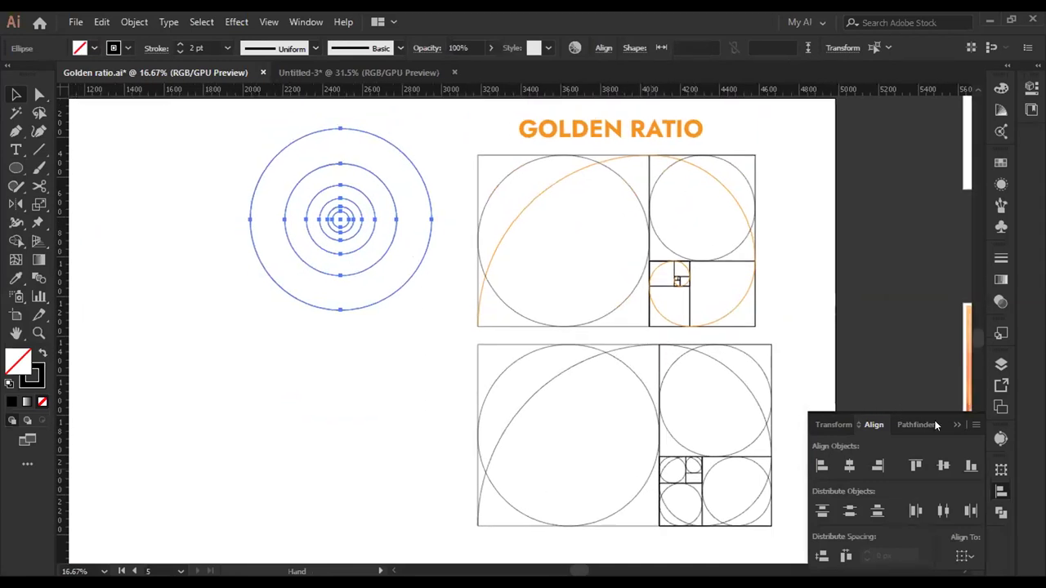
- Collapse the alignment options, deselect the concentric circles and point out the two spiral diagrams
left_click(956, 426)
left_click(804, 394)
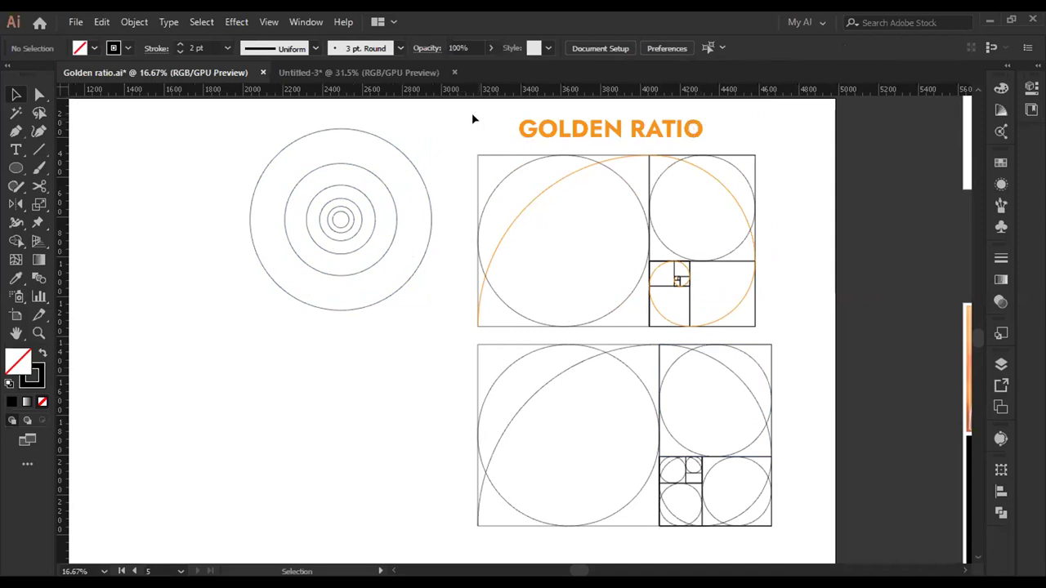
left_click_drag(455, 120, 815, 556)
left_click(826, 318)
- Review the concentric circles and both spiral diagrams alongside the golden-ratio example images
key("space")
left_click_drag(784, 327, 848, 310)
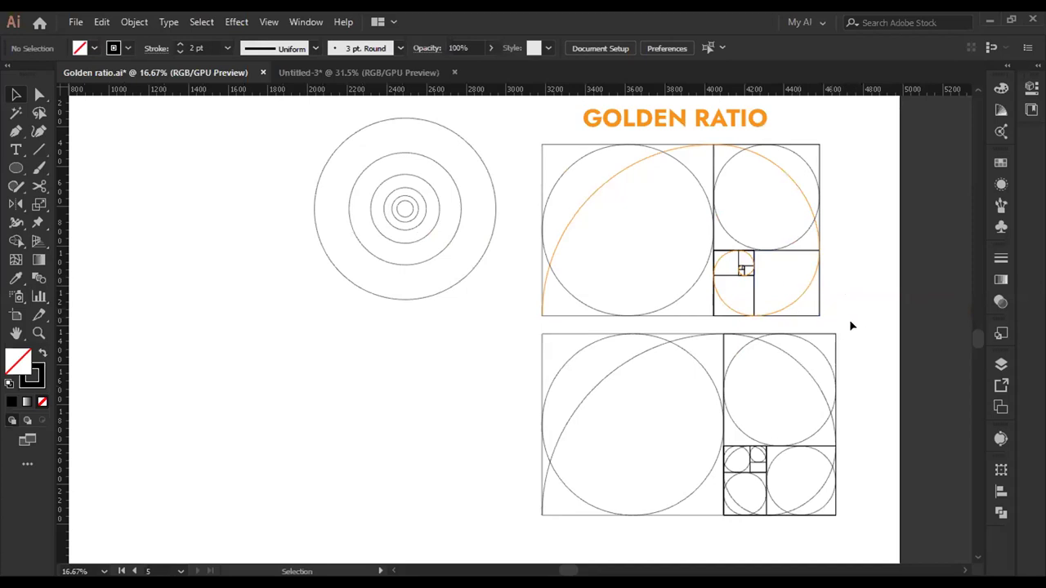
left_click_drag(857, 324, 967, 326)
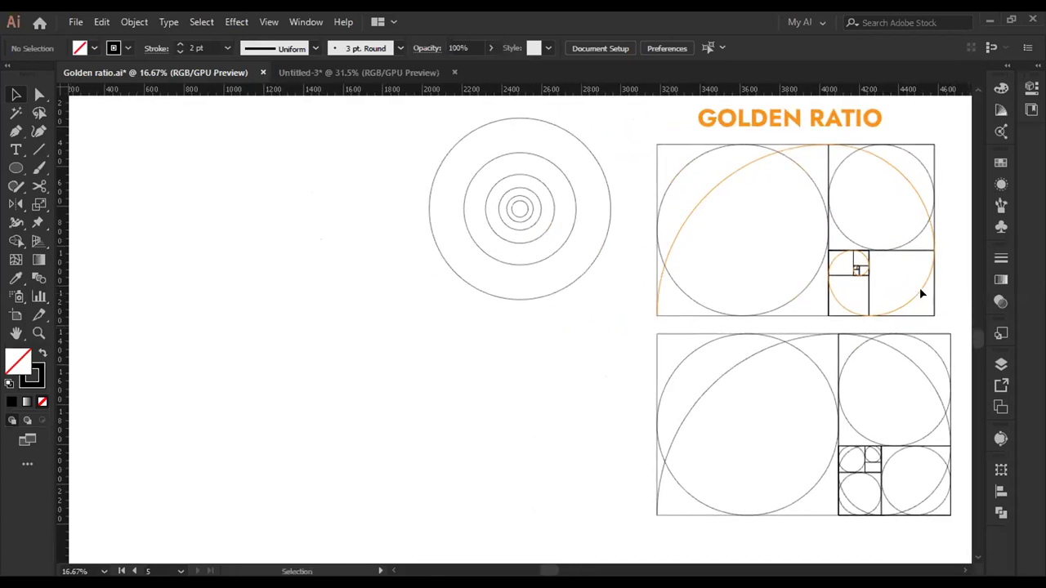
left_click(934, 293)
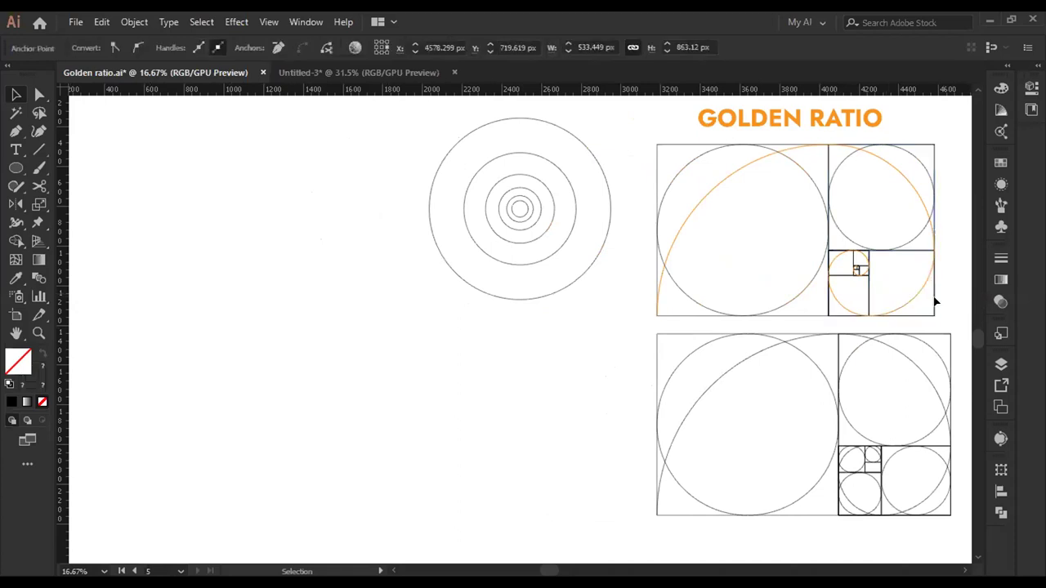
left_click(941, 294)
left_click_drag(941, 294, 919, 303)
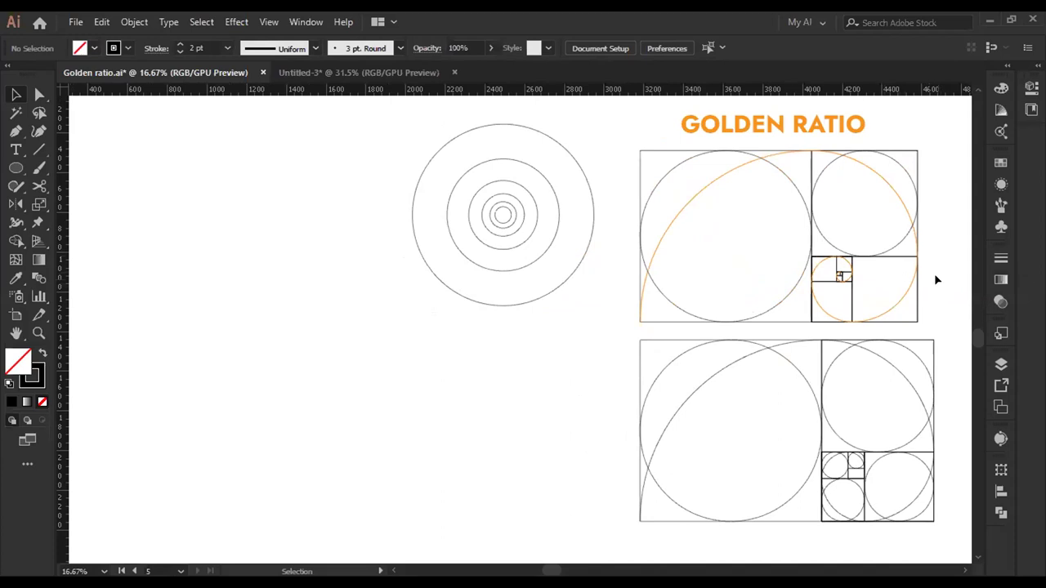
left_click_drag(936, 287, 624, 258)
scroll(873, 292, "down", 1)
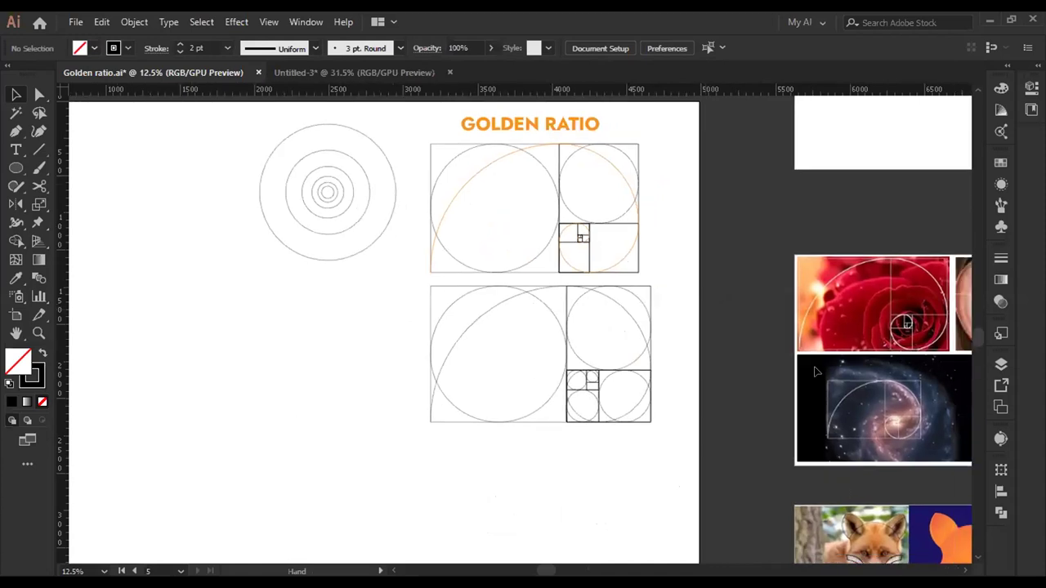
left_click_drag(814, 372, 802, 375)
left_click_drag(696, 272, 497, 228)
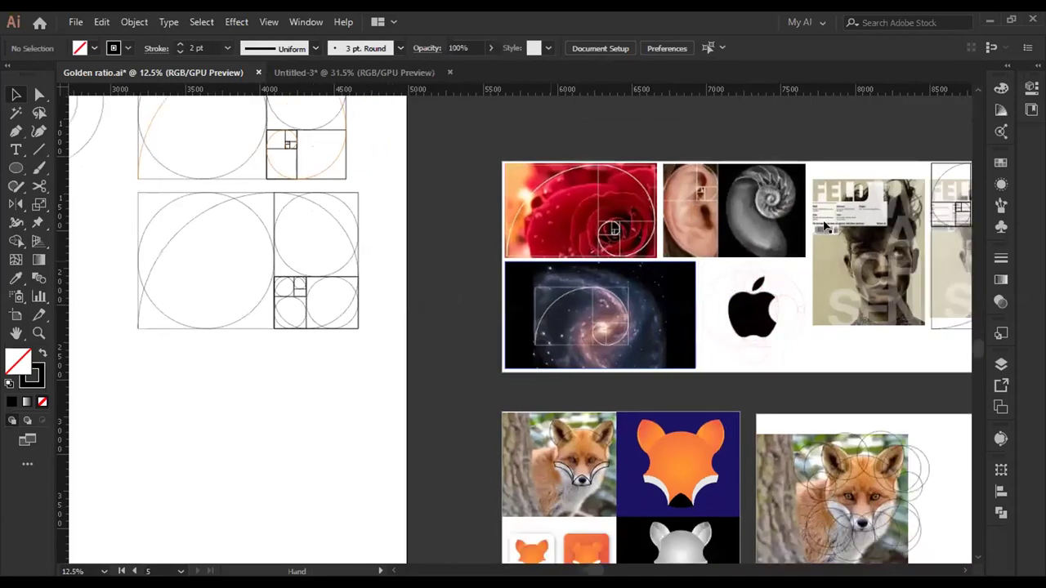
key("ctrl+=")
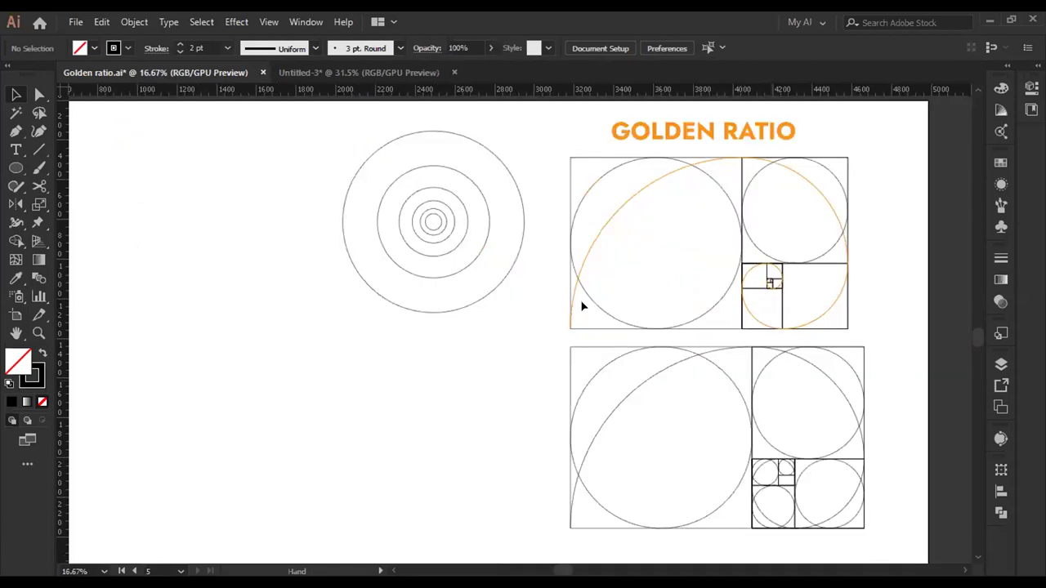
- Undo the placement of the two circles in the upper golden ratio diagram
left_click(581, 309)
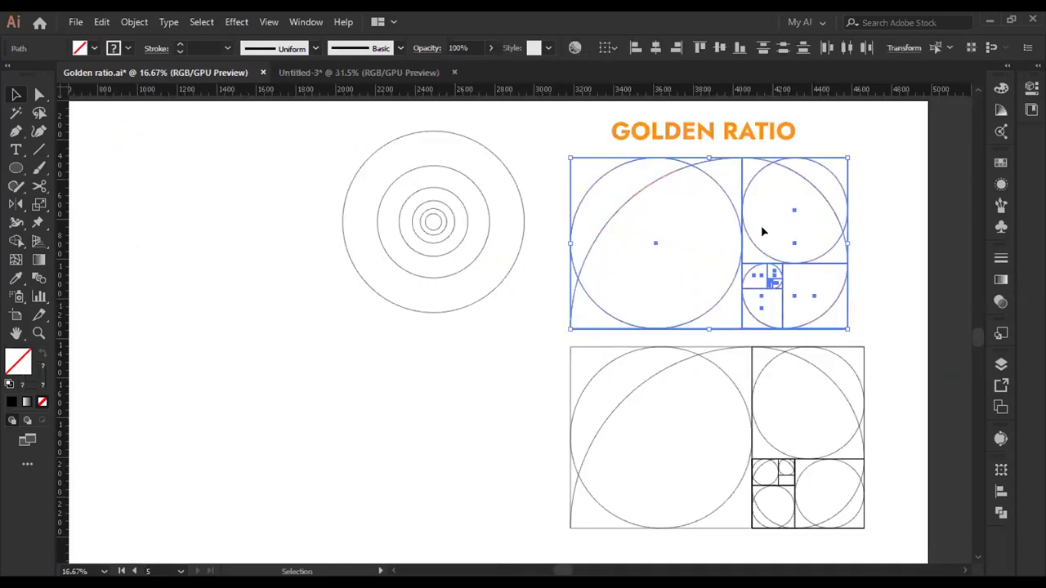
left_click(909, 255)
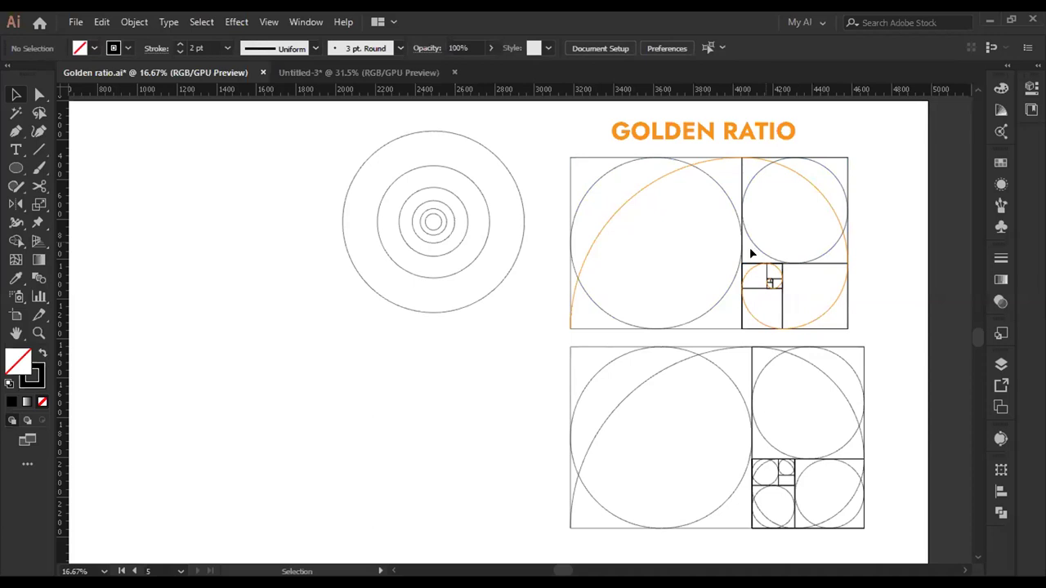
key("ctrl+z")
left_click_drag(683, 282, 723, 311)
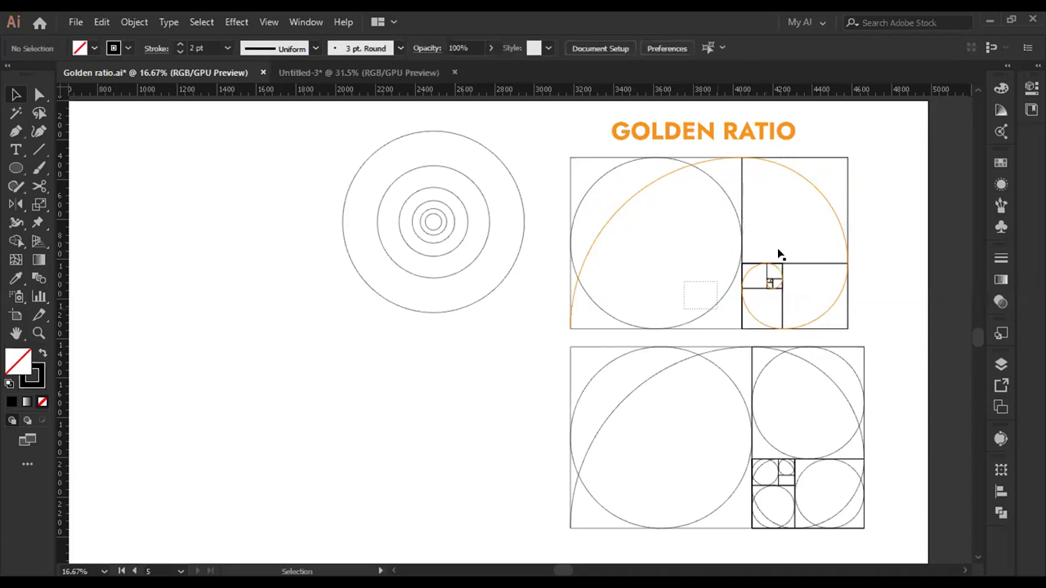
key("ctrl+z")
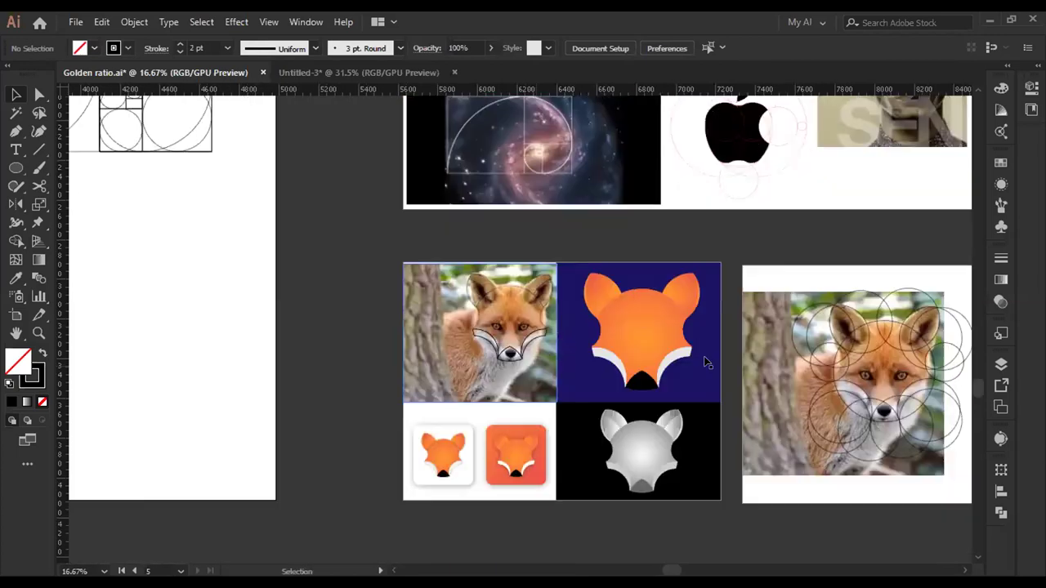
- Copy the fox photo from the fox logo artboard onto the golden ratio artboard, below the diagrams
key("ctrl+=")
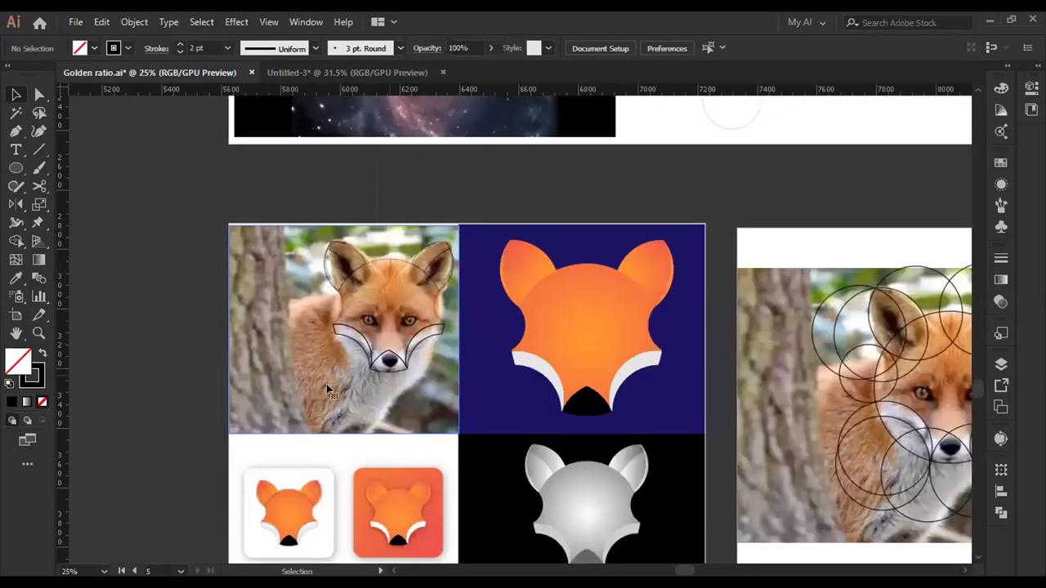
left_click(327, 390)
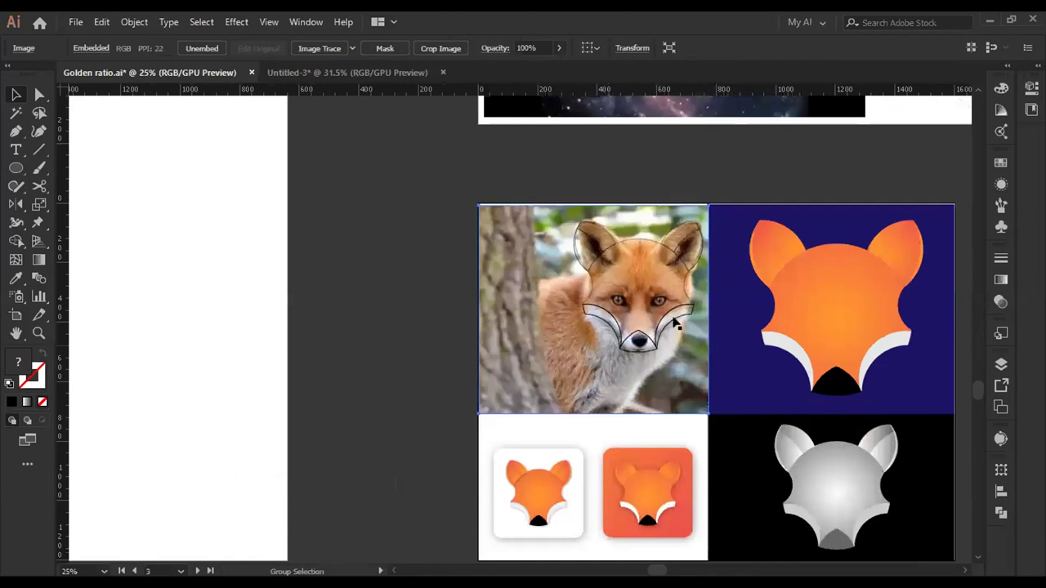
key("ctrl+shift+b")
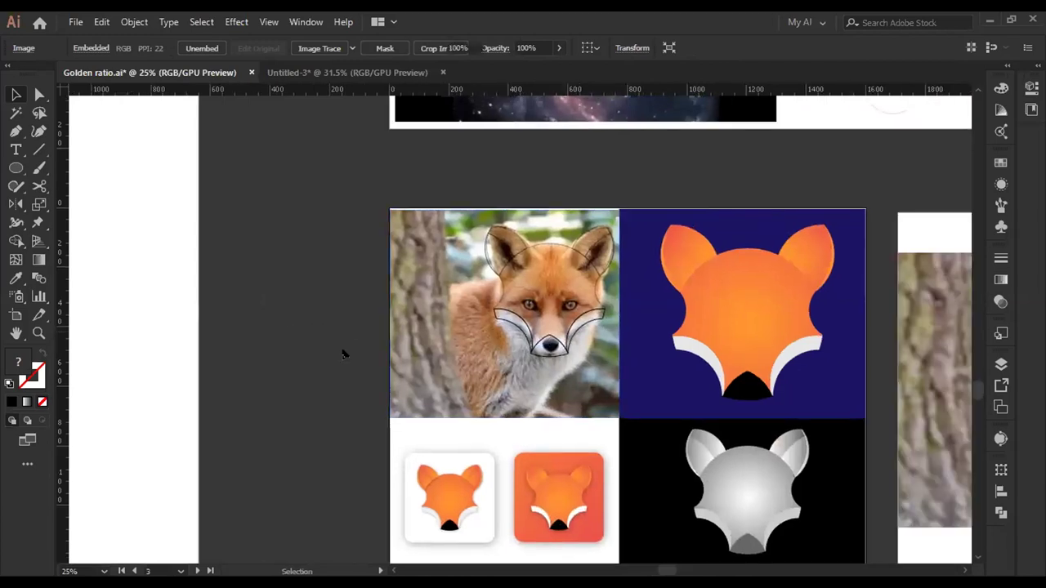
key("ctrl+shift+a")
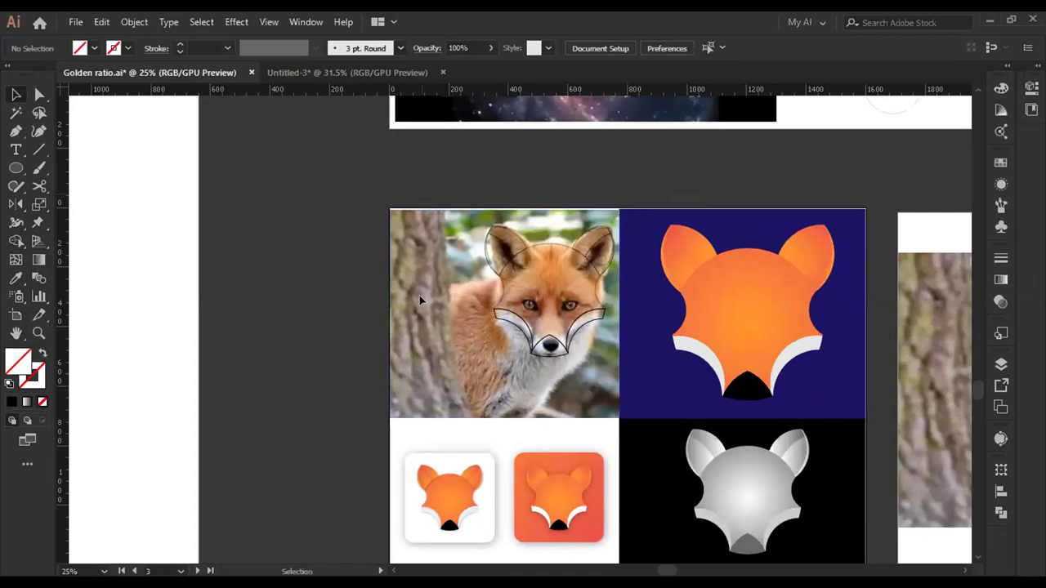
left_click(462, 325)
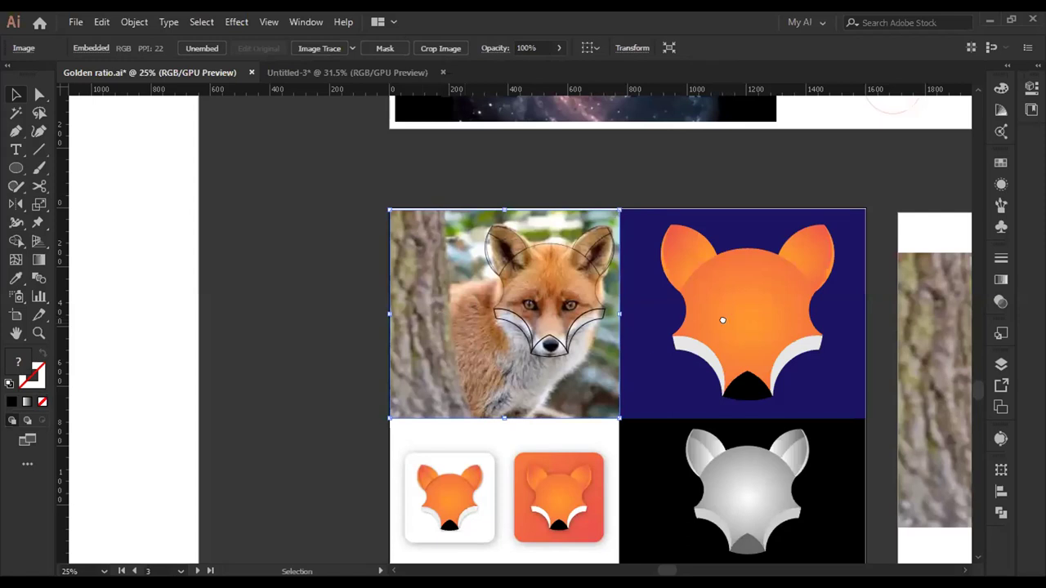
scroll(751, 346, "left", 5)
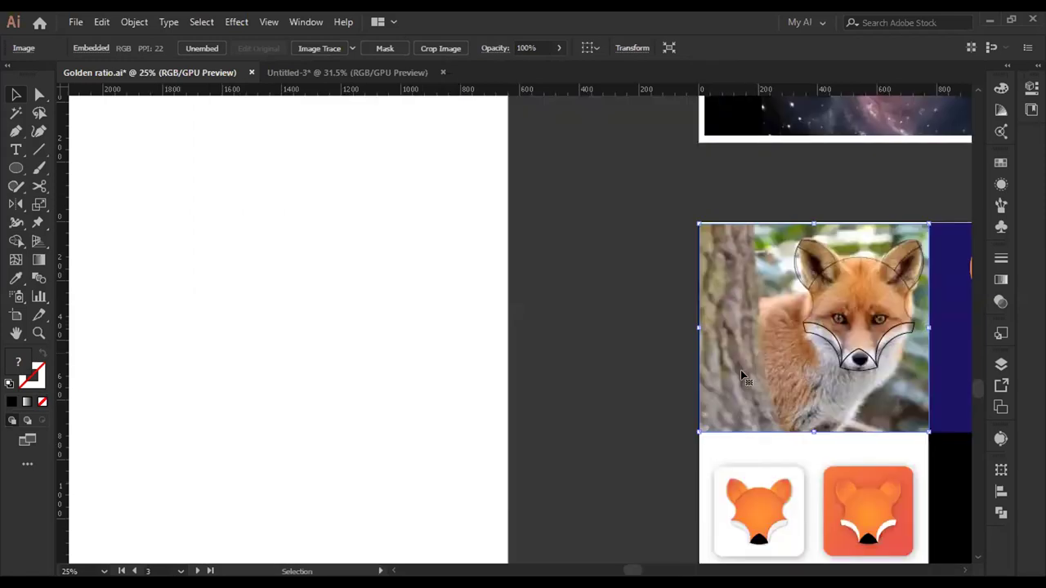
left_click_drag(783, 375, 214, 304)
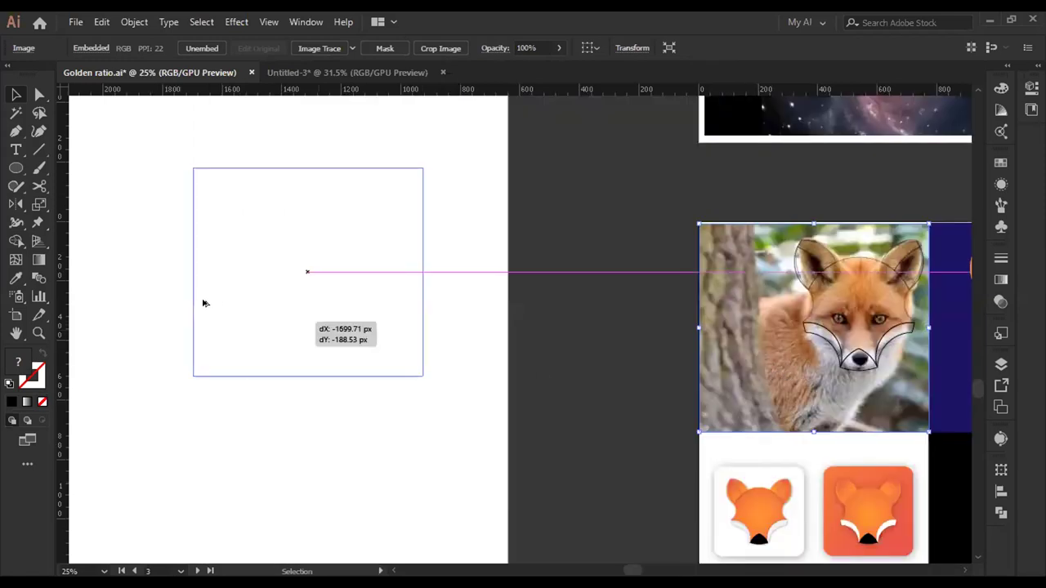
left_click_drag(307, 271, 307, 271)
left_click_drag(330, 254, 746, 441)
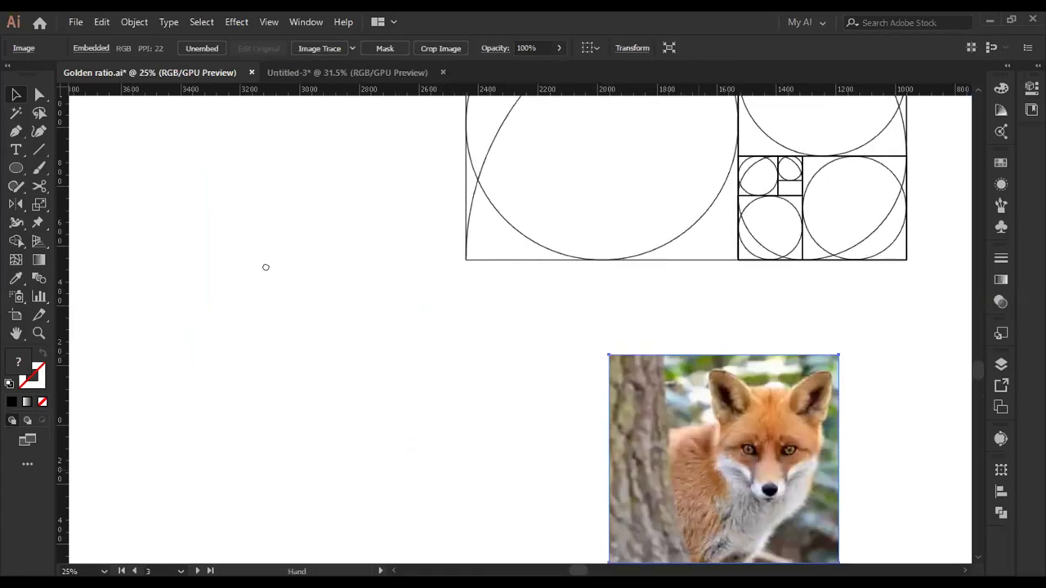
- Move the copied fox photo to the empty area left of the diagrams and enlarge it to about 1330 px wide
scroll(604, 418, "right", 2)
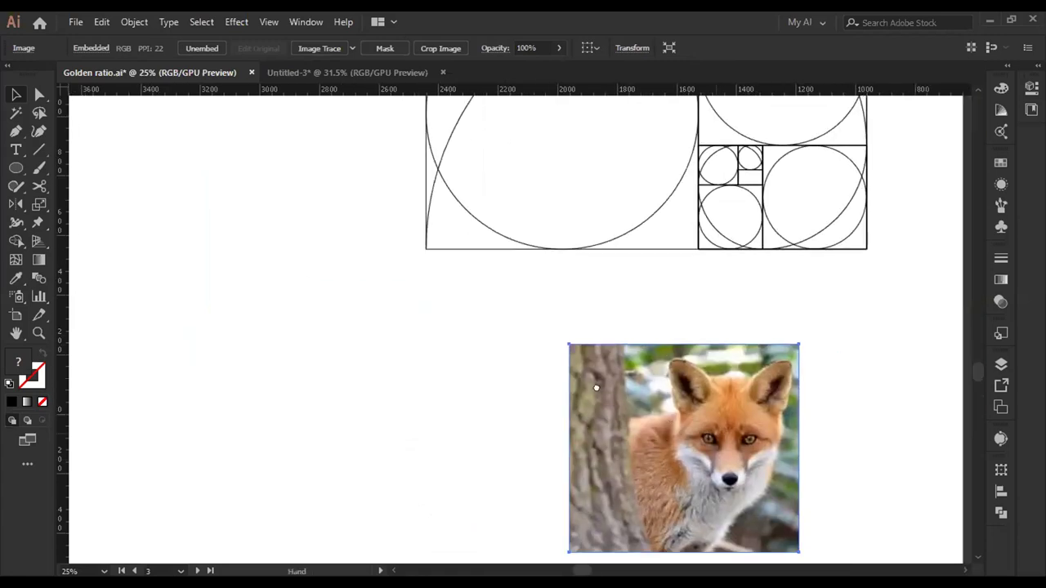
scroll(588, 388, "down", 3)
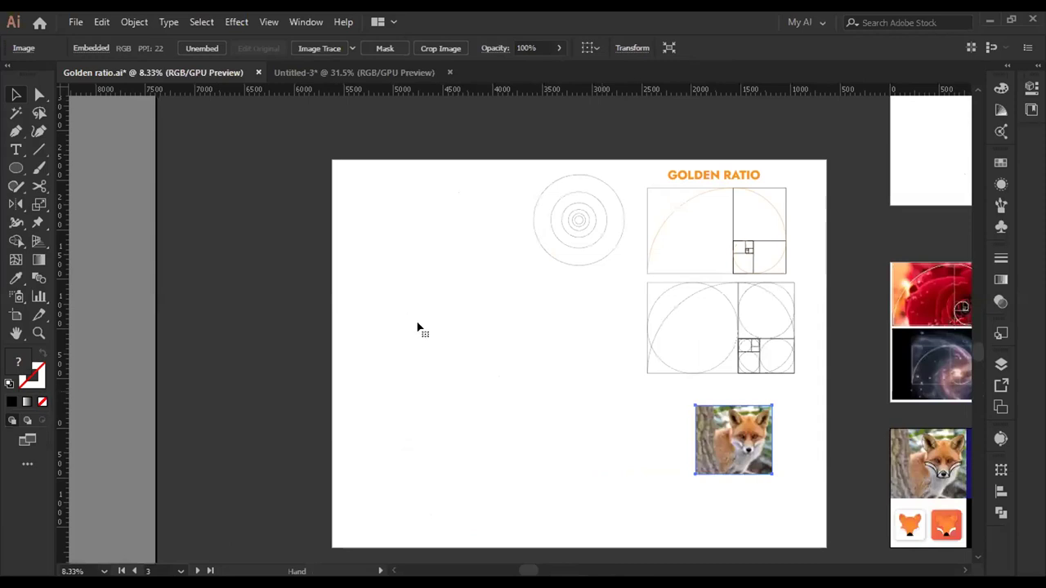
key("ctrl+z")
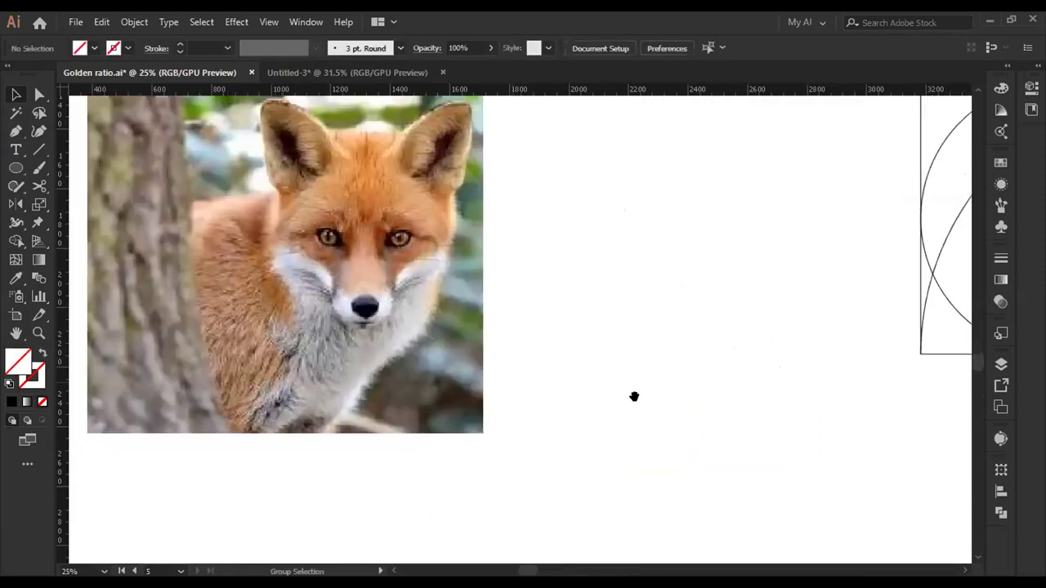
left_click_drag(633, 396, 575, 367)
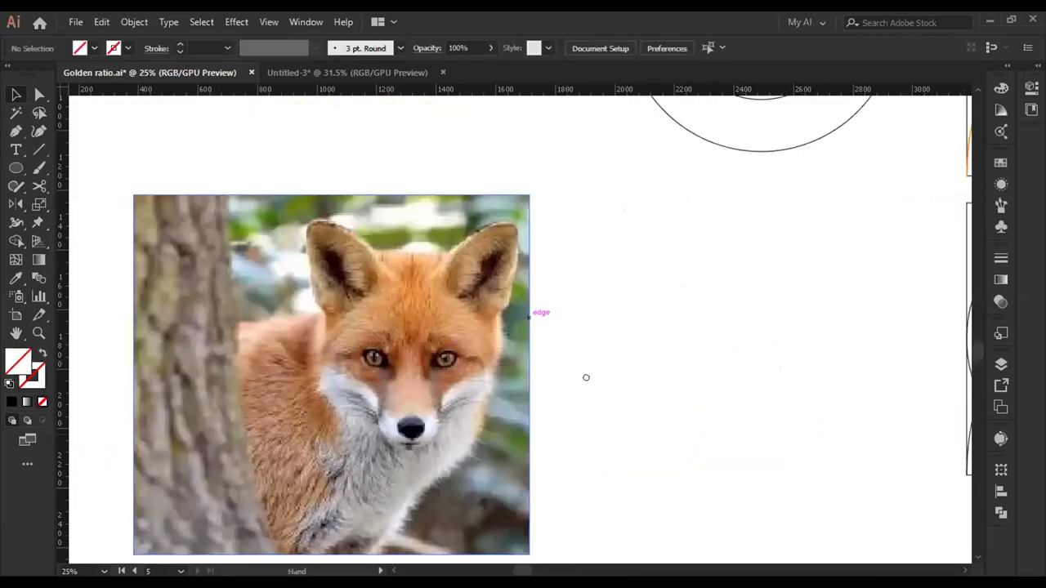
key("ctrl+minus")
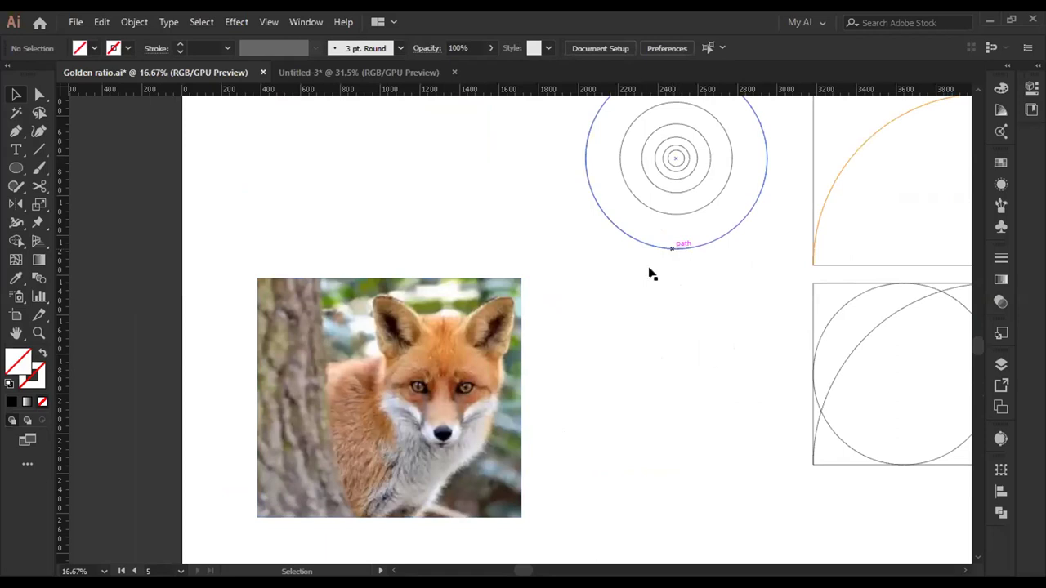
- Move the set of concentric circles straight down so it sits beside the fox photo
scroll(683, 205, "up", 1)
left_click(684, 205)
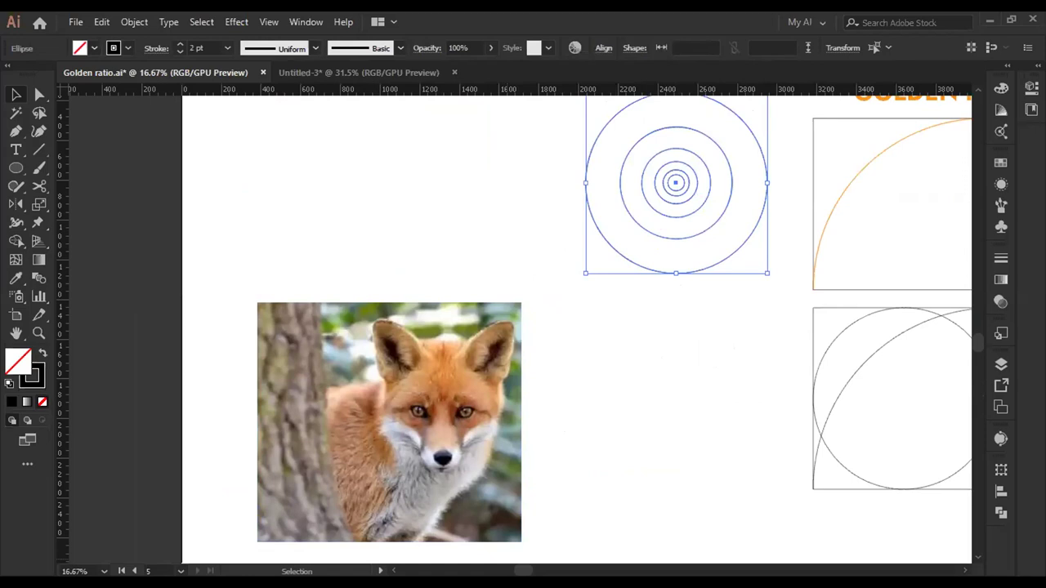
left_click_drag(595, 282, 380, 437)
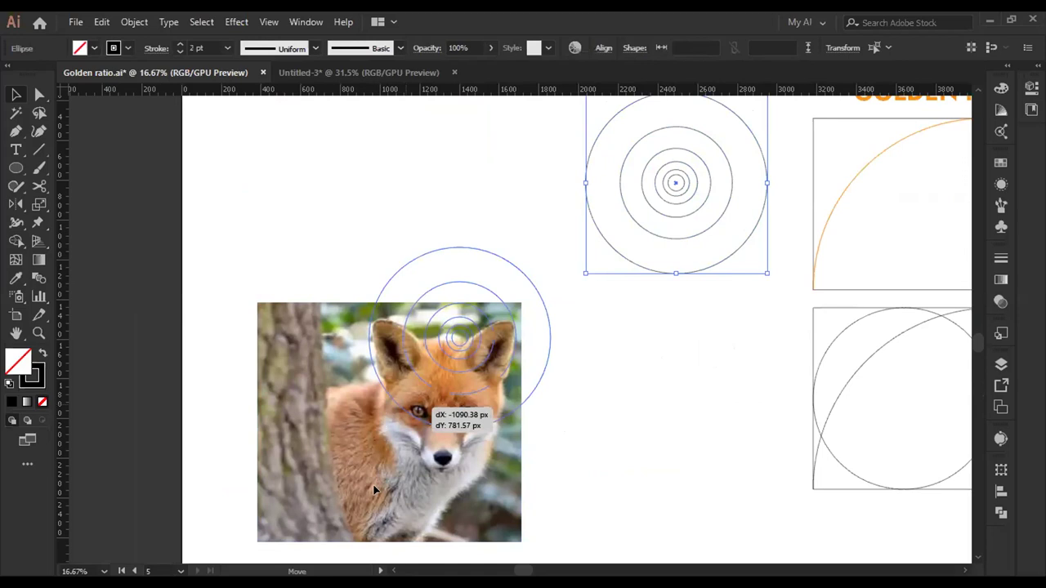
left_click_drag(375, 489, 495, 476)
left_click_drag(615, 459, 608, 482)
- Shift the fox photo slightly up and right, and move the concentric circles over the fox's face
left_click(507, 482)
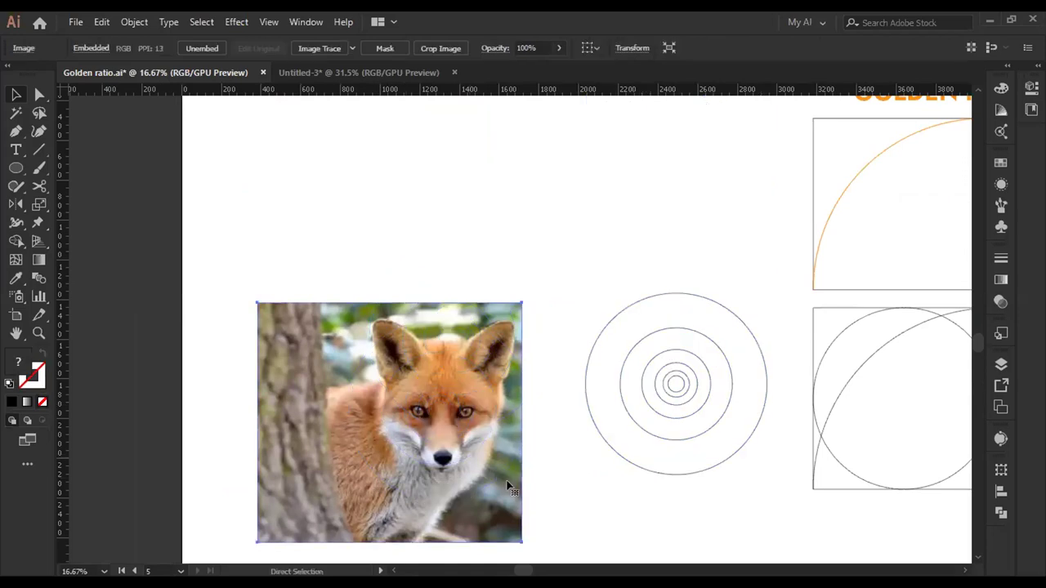
key("ctrl+=")
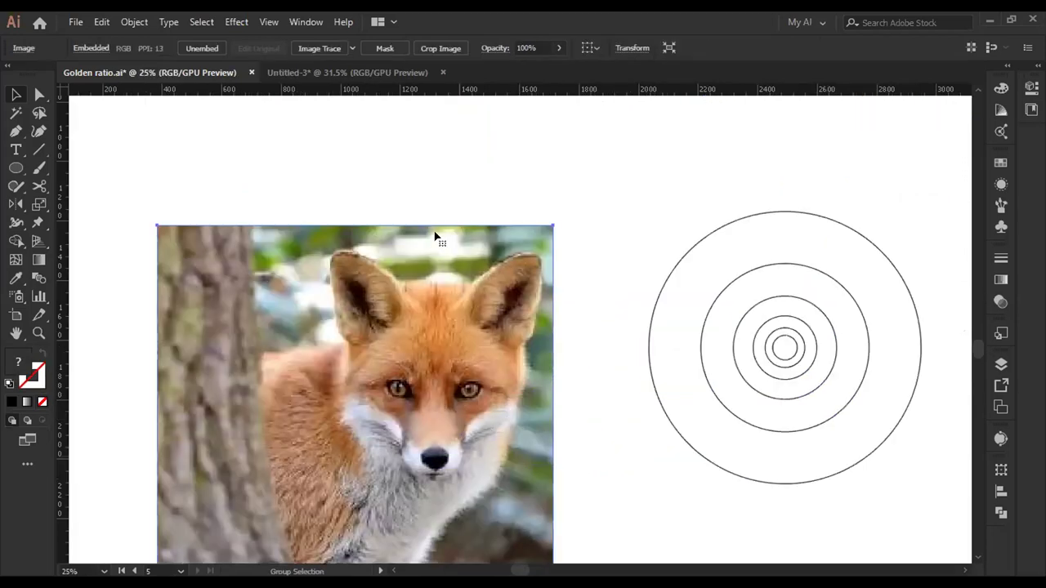
key("ctrl+=")
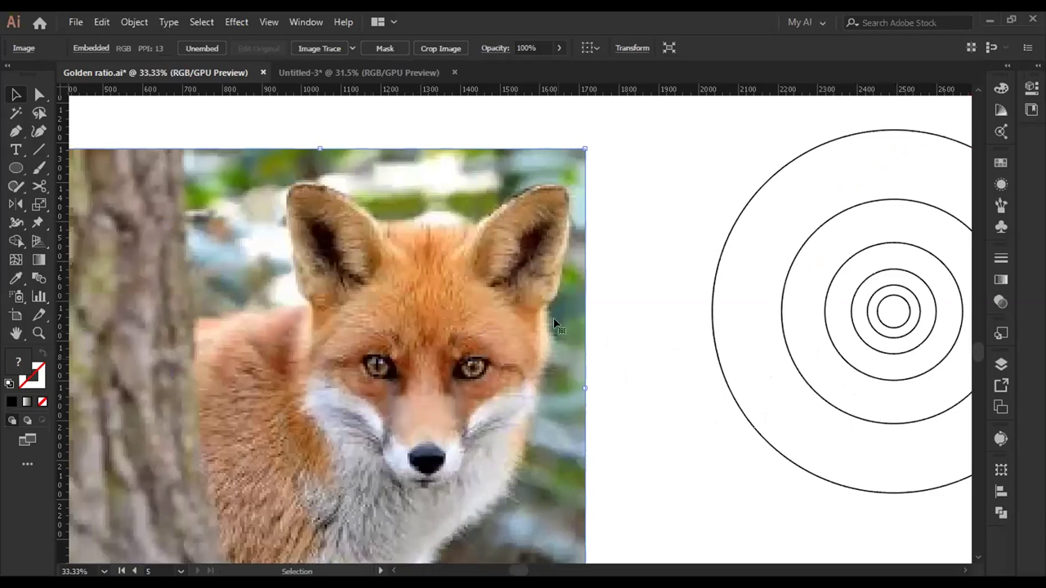
scroll(694, 435, "down", 2)
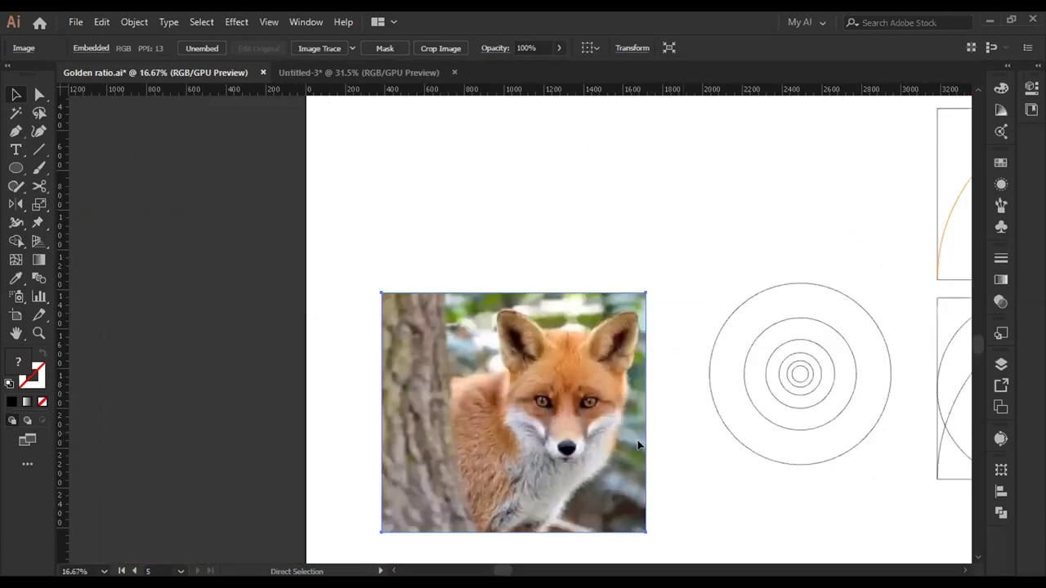
left_click_drag(576, 402, 435, 287)
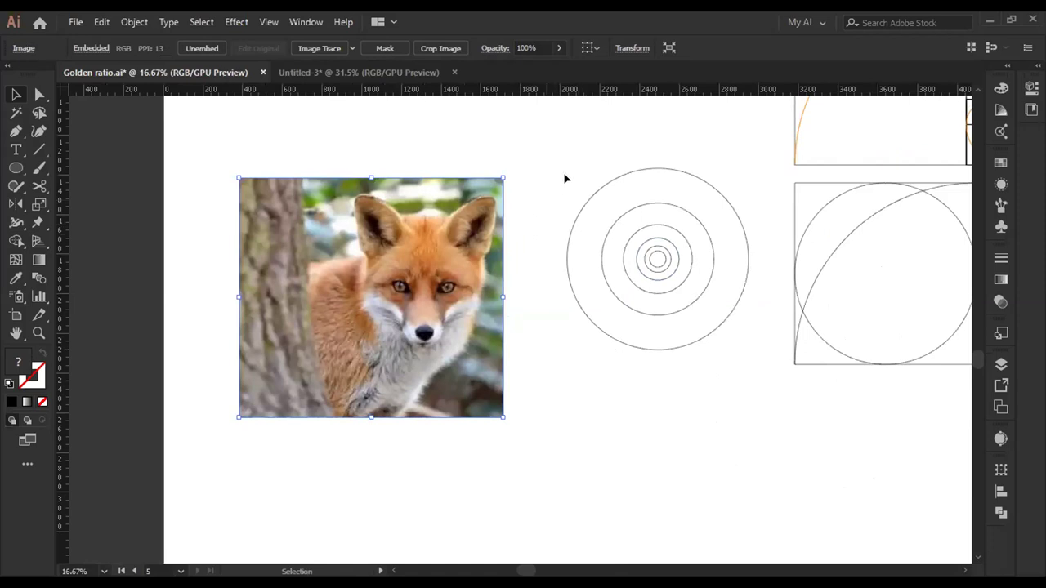
left_click_drag(443, 249, 451, 215)
left_click_drag(562, 170, 710, 339)
left_click_drag(644, 264, 435, 266)
left_click(472, 293)
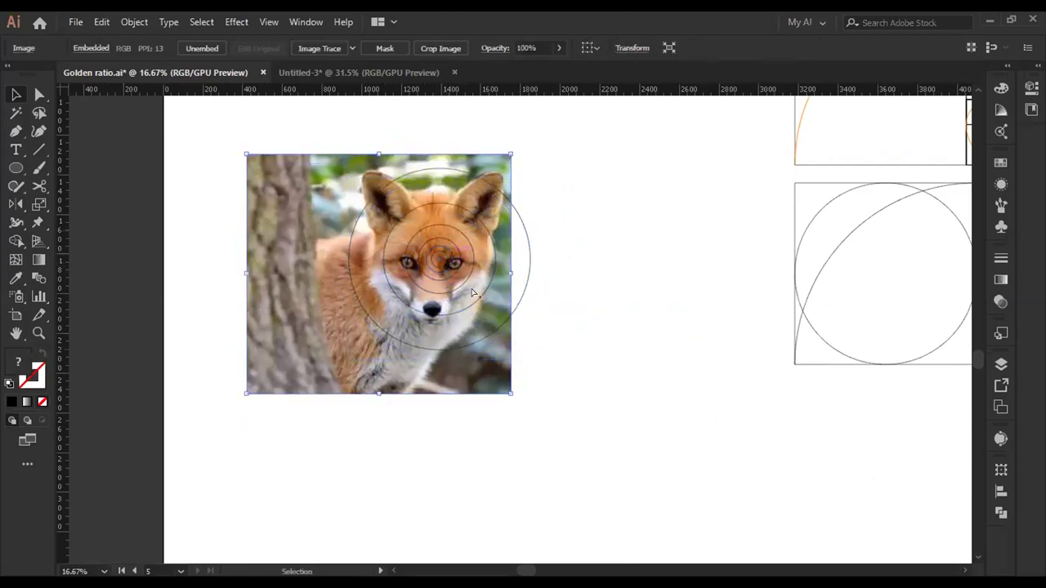
- Reposition the fox photo beneath the concentric circles so the circles are centred between the fox's eyes
scroll(473, 293, "up", 2)
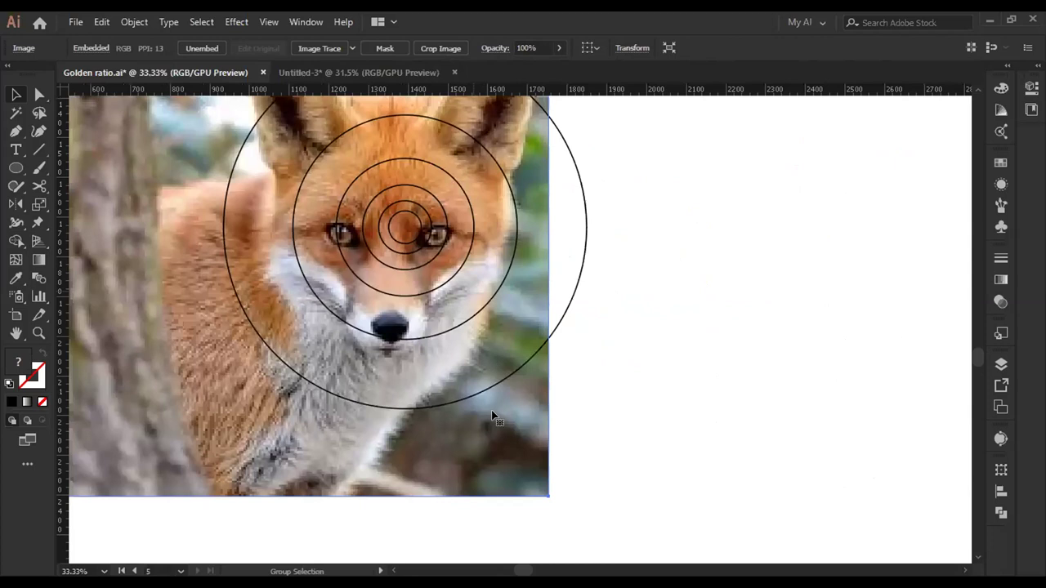
scroll(530, 447, "down", 1)
left_click_drag(520, 474, 545, 500)
scroll(543, 495, "up", 2)
scroll(510, 462, "down", 2)
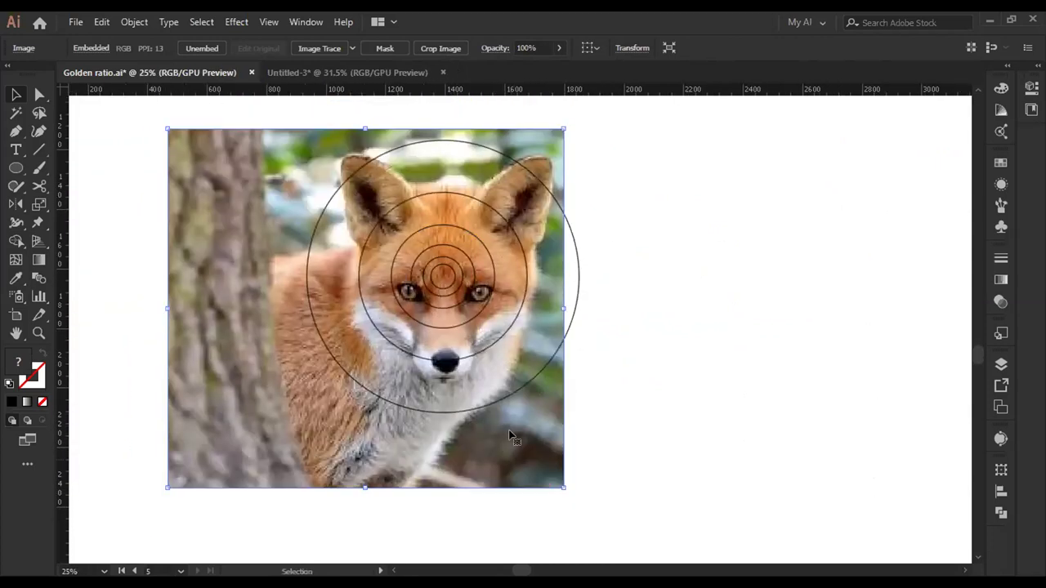
key("ctrl+z")
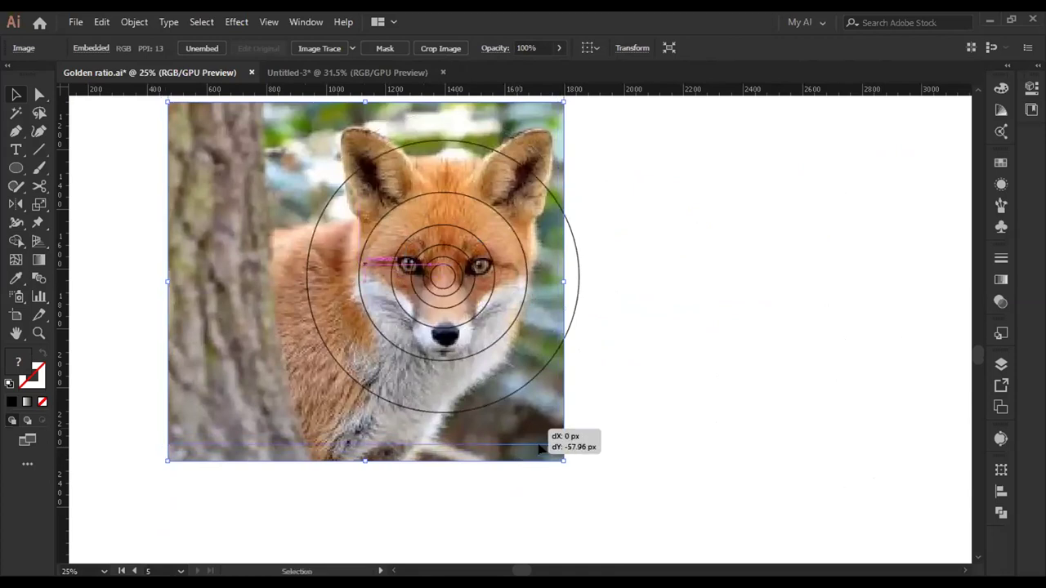
key("ctrl+z")
- Enlarge the fox photo proportionally to about 1730 px wide and shift it left to centre the head in the circles
left_click_drag(562, 443, 630, 504)
mouse_move(518, 444)
left_mouse_down()
mouse_move(509, 443)
mouse_move(532, 437)
mouse_move(509, 437)
mouse_move(520, 428)
left_mouse_up()
left_click_drag(607, 508, 656, 539)
left_click_drag(575, 496, 550, 490)
key("ctrl+z")
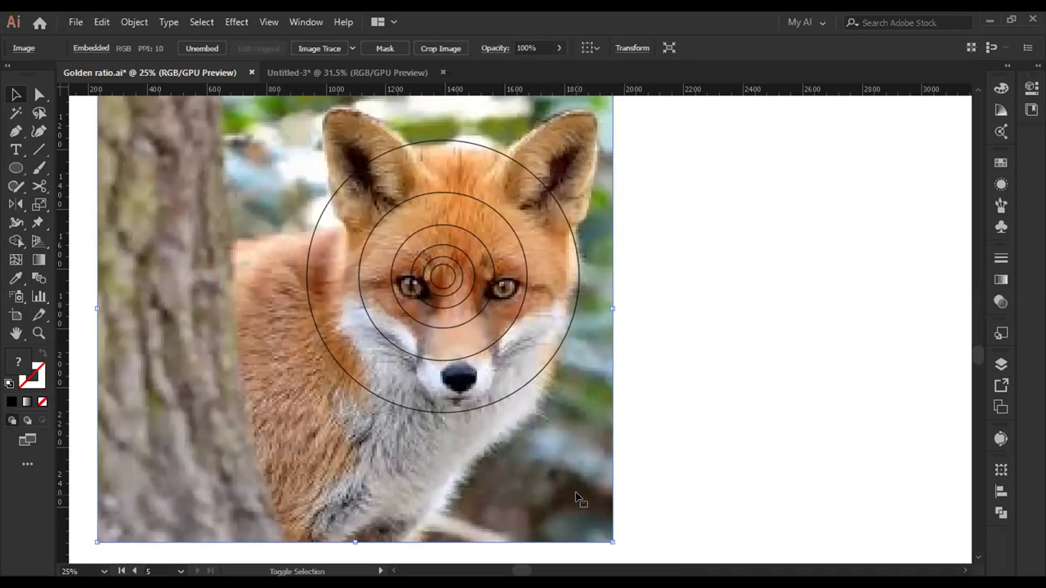
key("ctrl+z")
key("ctrl+z")
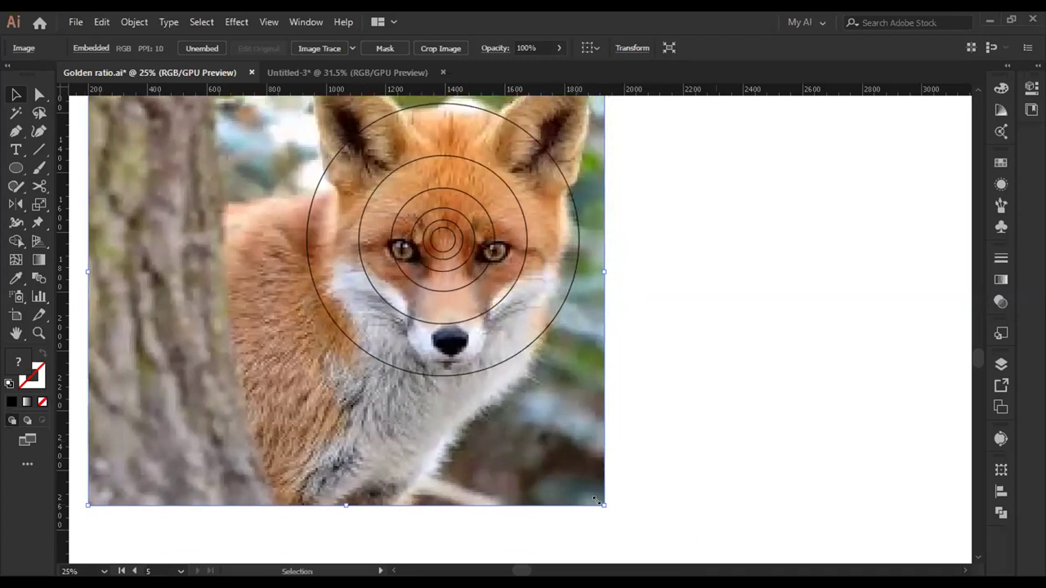
- Enlarge the fox photo to about 1790 px wide and nudge it until the face fits the outer circle
left_click_drag(637, 517, 629, 521)
key("ctrl+z")
key("ctrl+z")
key("ctrl+z")
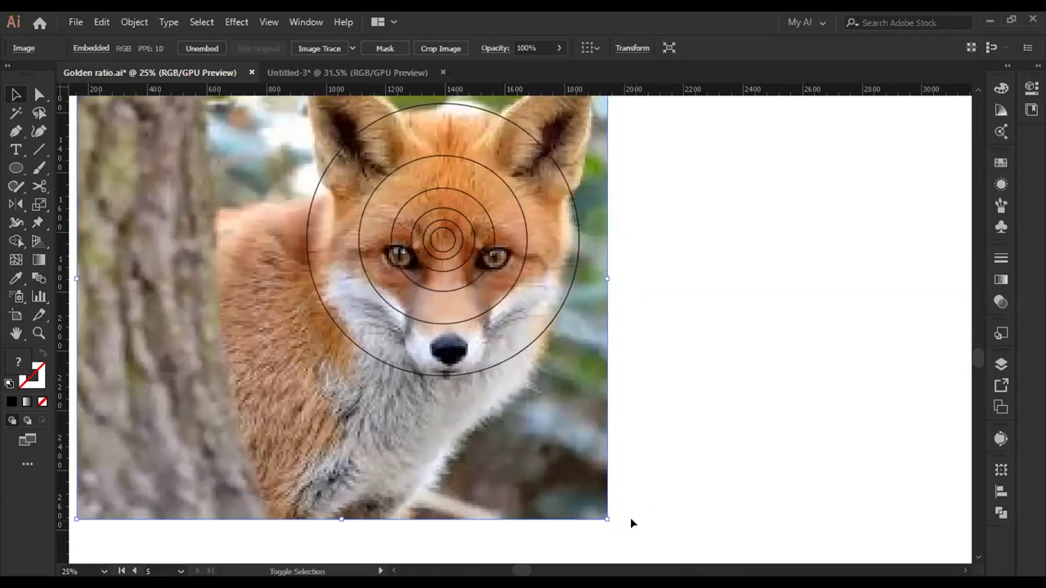
key("ctrl+z")
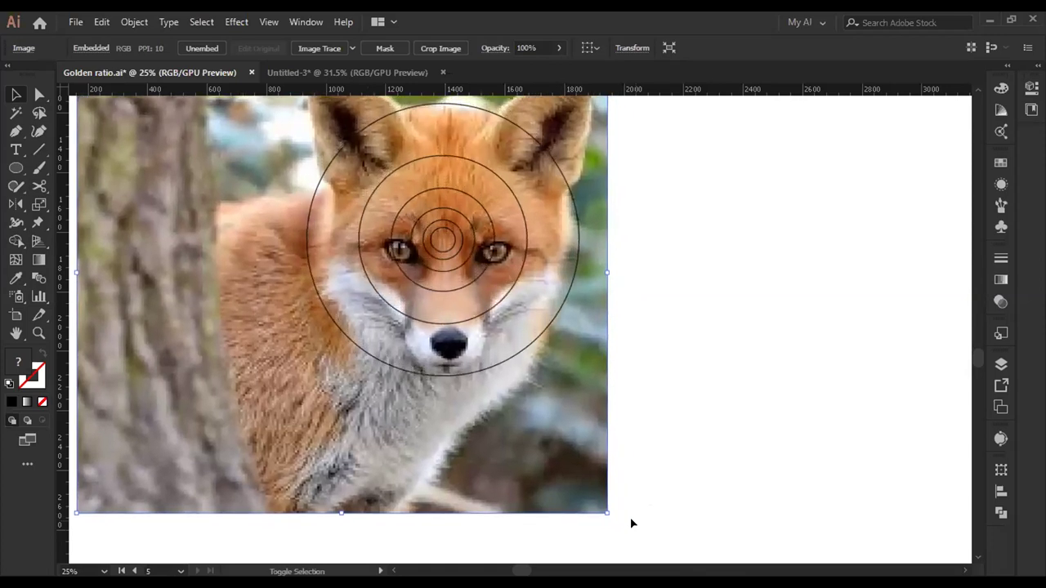
key("ctrl+z")
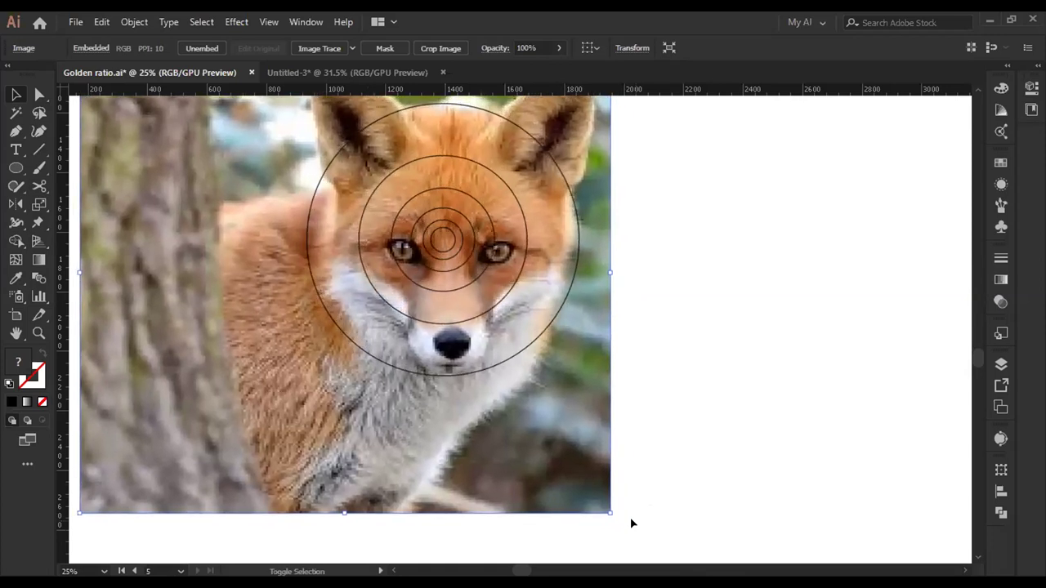
key("shift+ctrl+z")
key("ctrl+z")
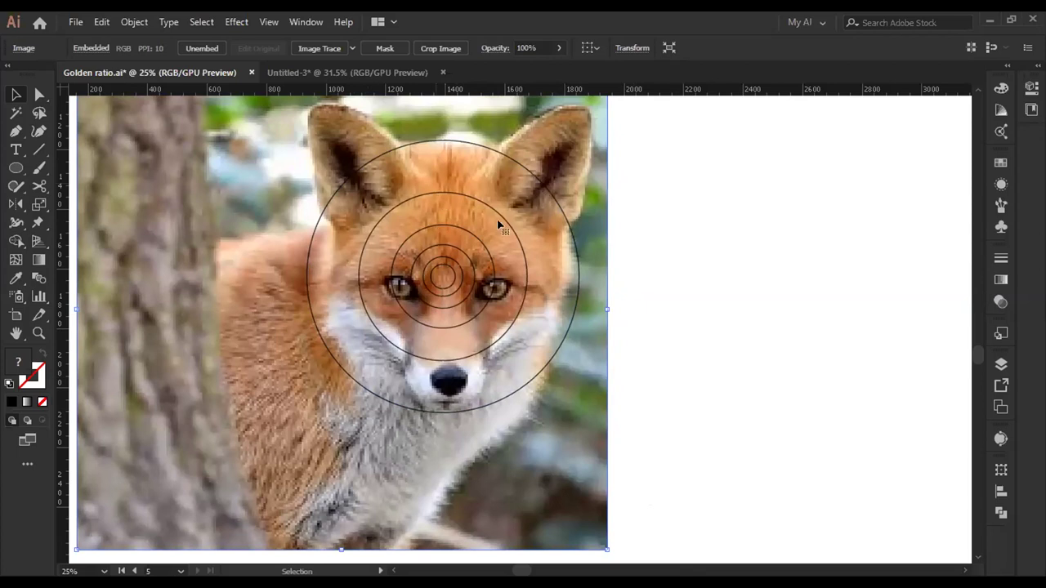
key("ctrl+z")
key("ctrl+z")
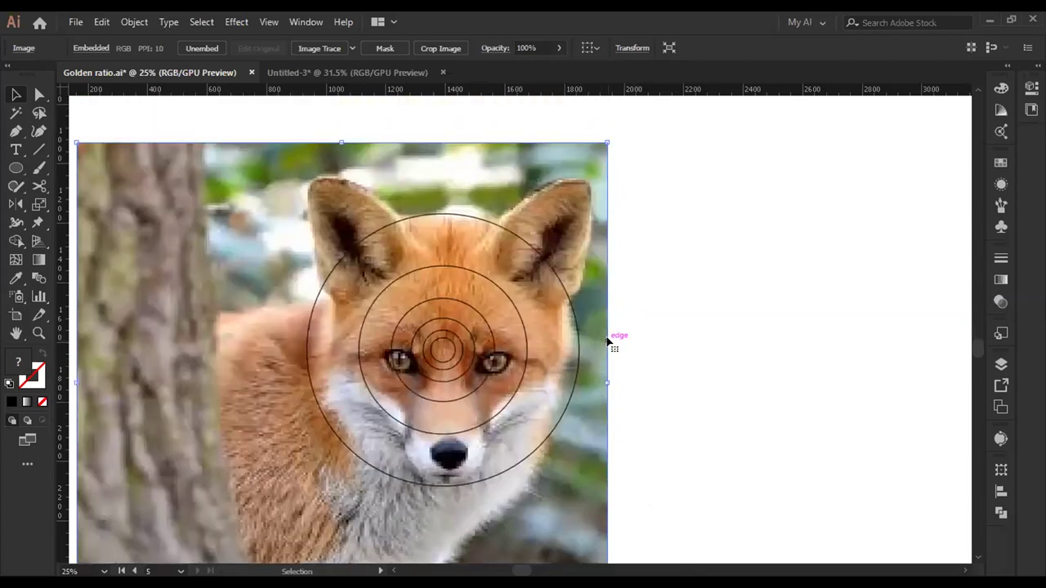
- Lock the fox photo in place and duplicate the set of concentric circles onto the blank area beside it
key("ctrl+z")
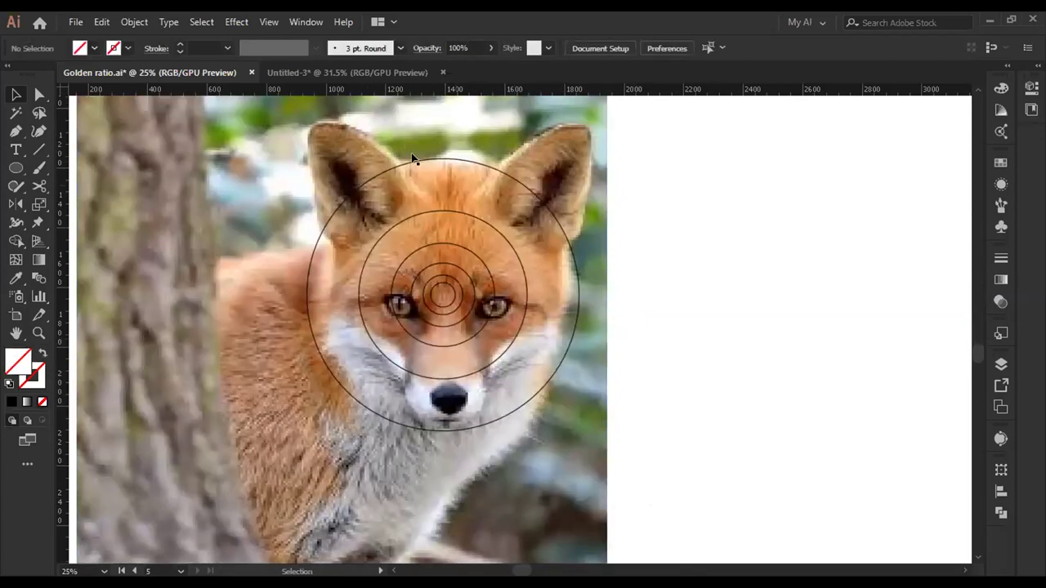
key("ctrl+a")
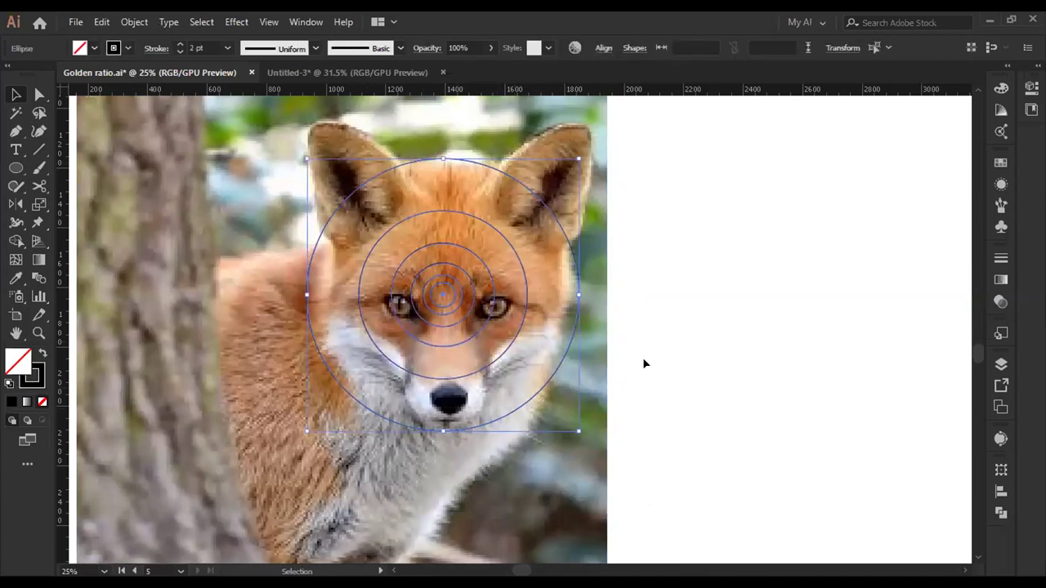
left_click(485, 273)
left_click(437, 298)
left_click_drag(442, 296, 818, 307)
- Delete all the inner circles over the fox's face, keeping only the outermost circle around the head
left_click(393, 198)
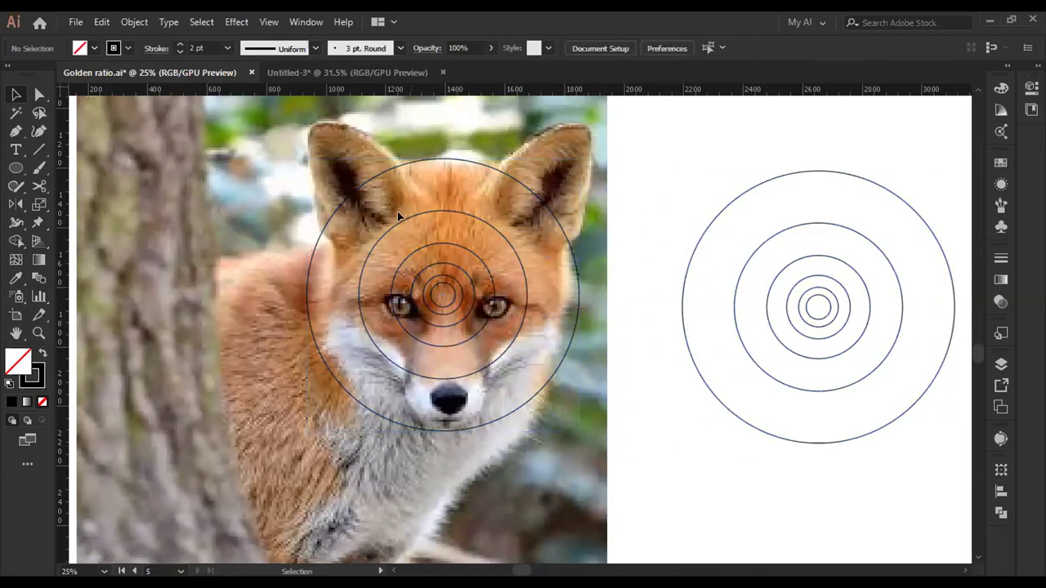
left_click_drag(499, 385, 515, 472)
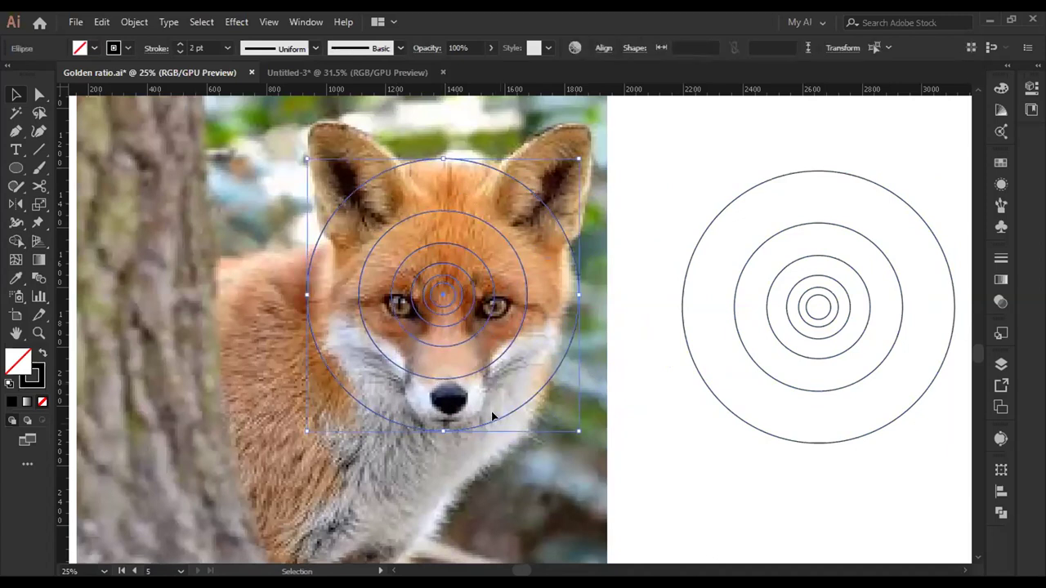
left_click(418, 237)
left_click(437, 248)
right_click(439, 250)
left_click(538, 224)
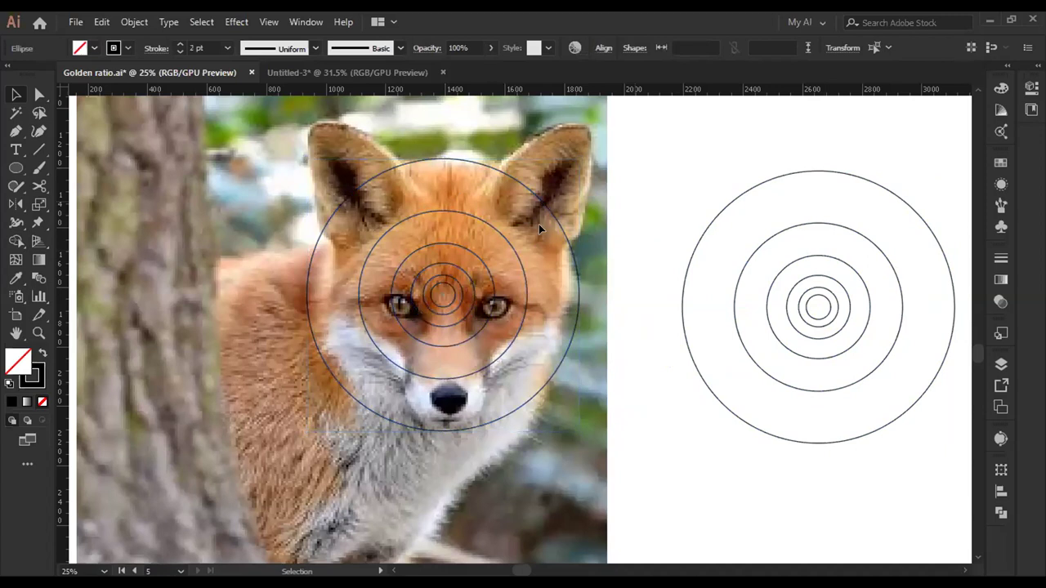
left_click(509, 246)
key("Delete")
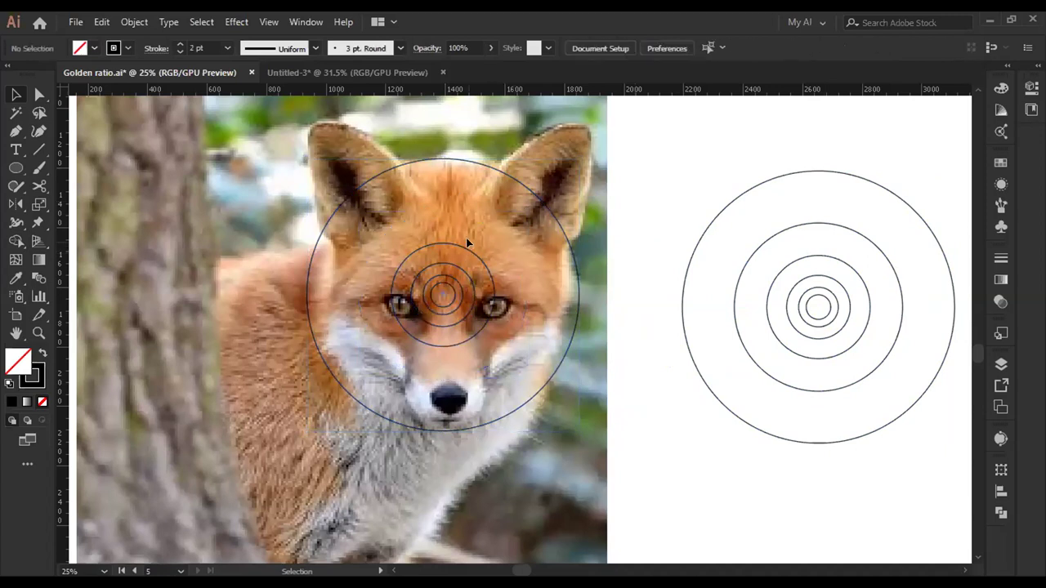
left_click(445, 348)
key("Delete")
scroll(490, 408, "down", 1)
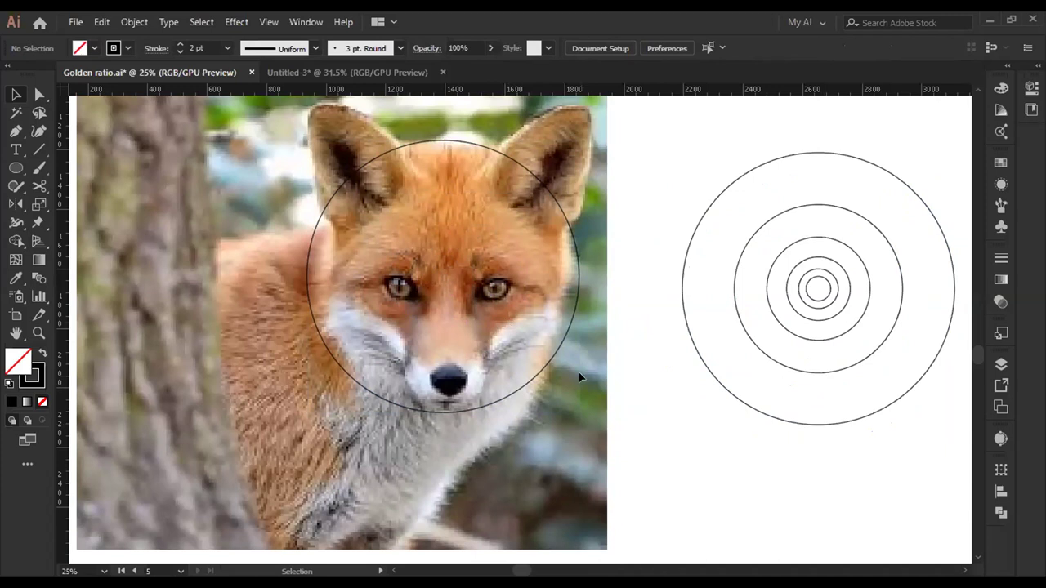
- Copy the finished orange fox logo from its blue background and place it below the spare concentric circles as a reference
key("ctrl+minus")
key("ctrl+minus")
key("ctrl+minus")
left_click_drag(572, 375, 562, 367)
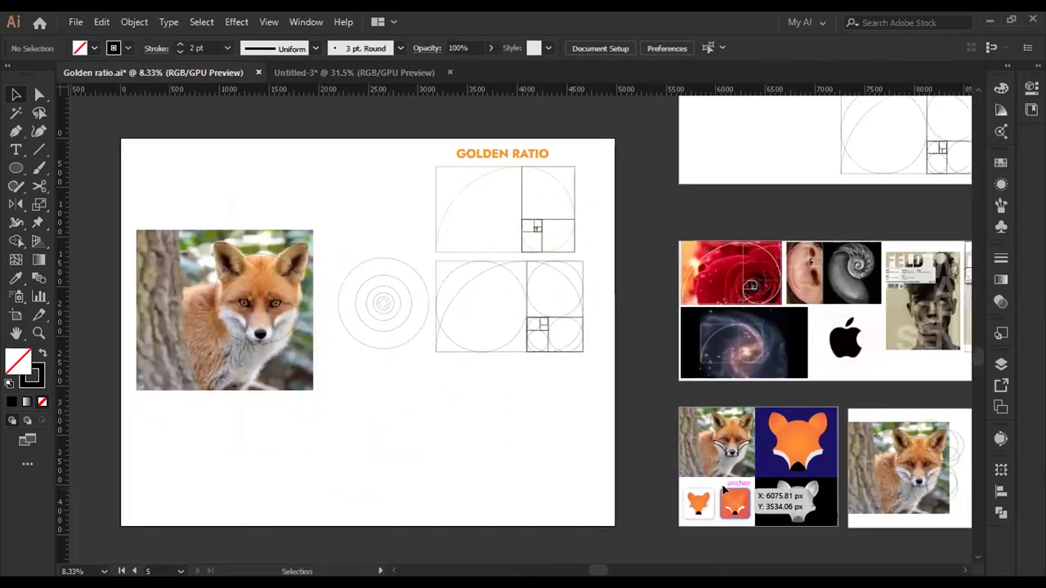
left_click(796, 445)
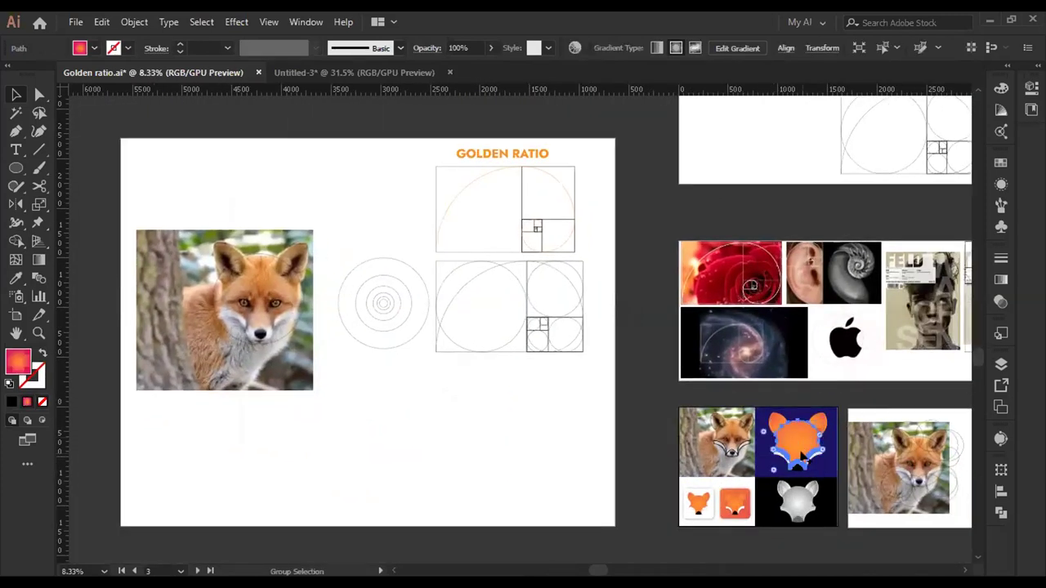
key("ctrl+plus")
key("ctrl+plus")
key("ctrl+plus")
key("ctrl+plus")
left_click(719, 288)
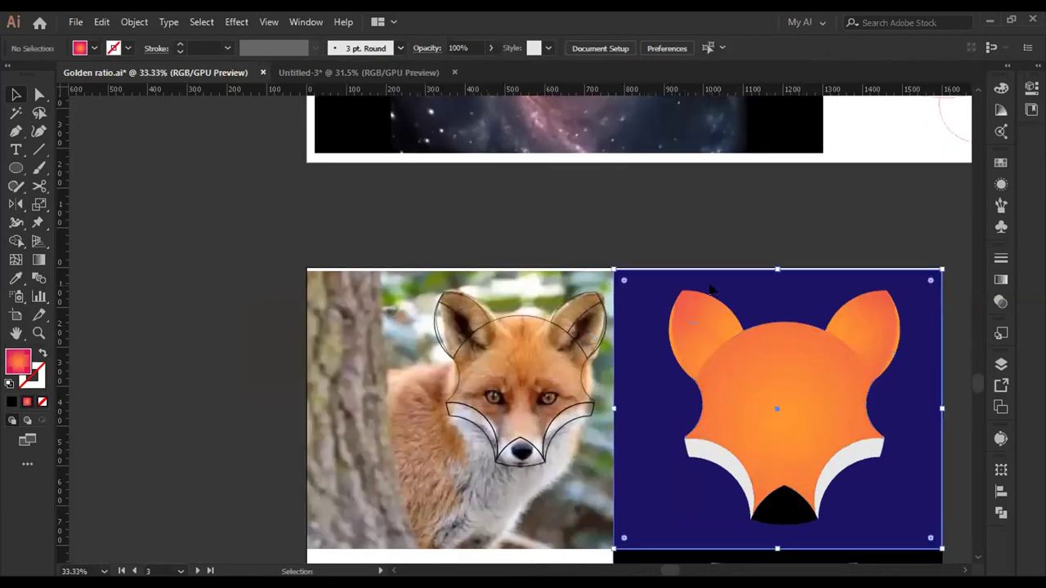
key("ctrl+shift+a")
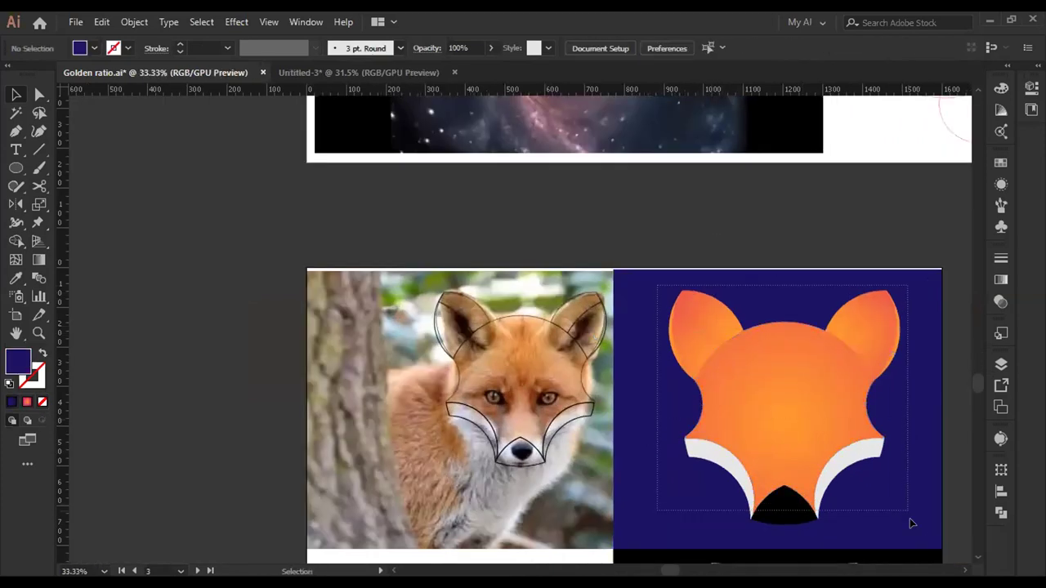
left_click_drag(906, 523, 666, 286)
left_click_drag(898, 418, 178, 290)
key("v")
left_click_drag(576, 402, 531, 413)
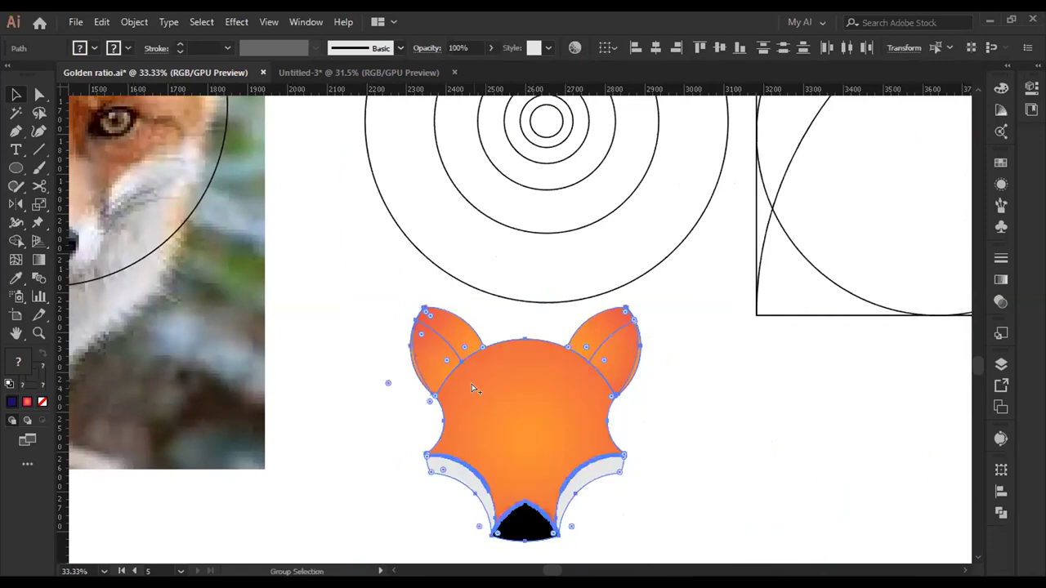
key("ctrl+minus")
left_click_drag(294, 373, 450, 439)
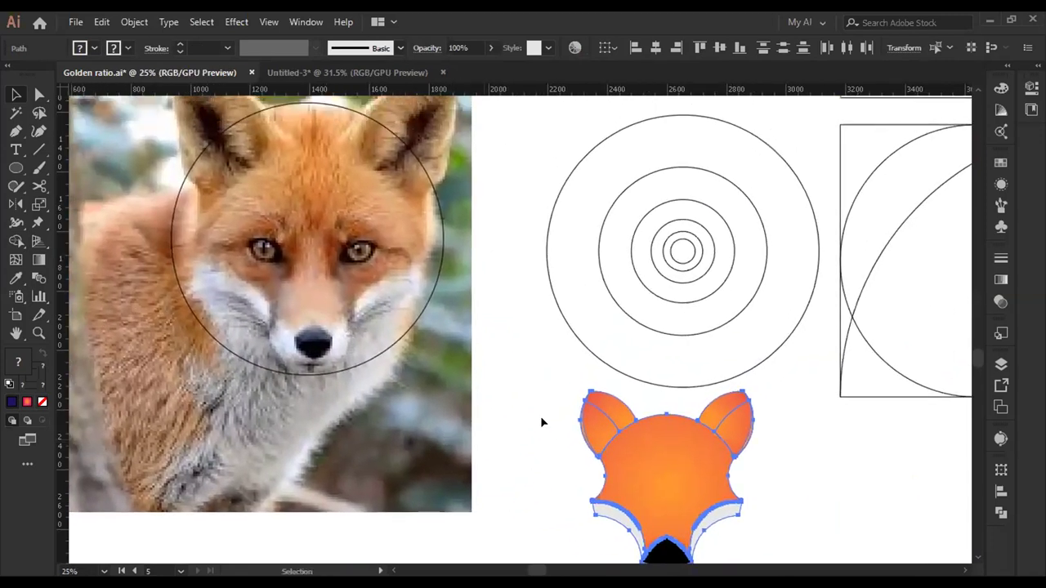
left_click(486, 407)
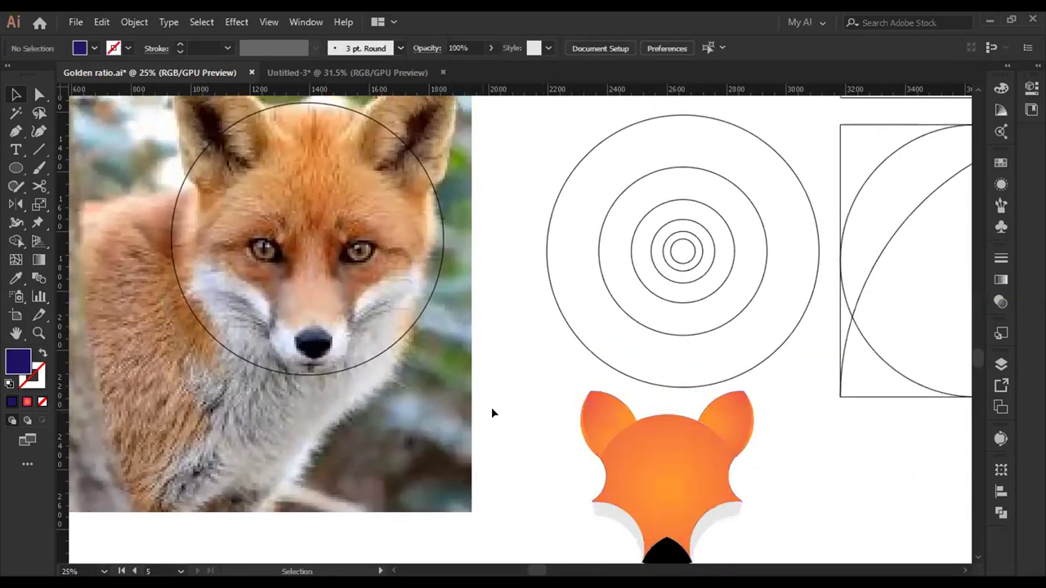
- Examine the white cheek shapes of the reference fox logo and compare them with the cheeks in the photo
scroll(572, 417, "down", 1)
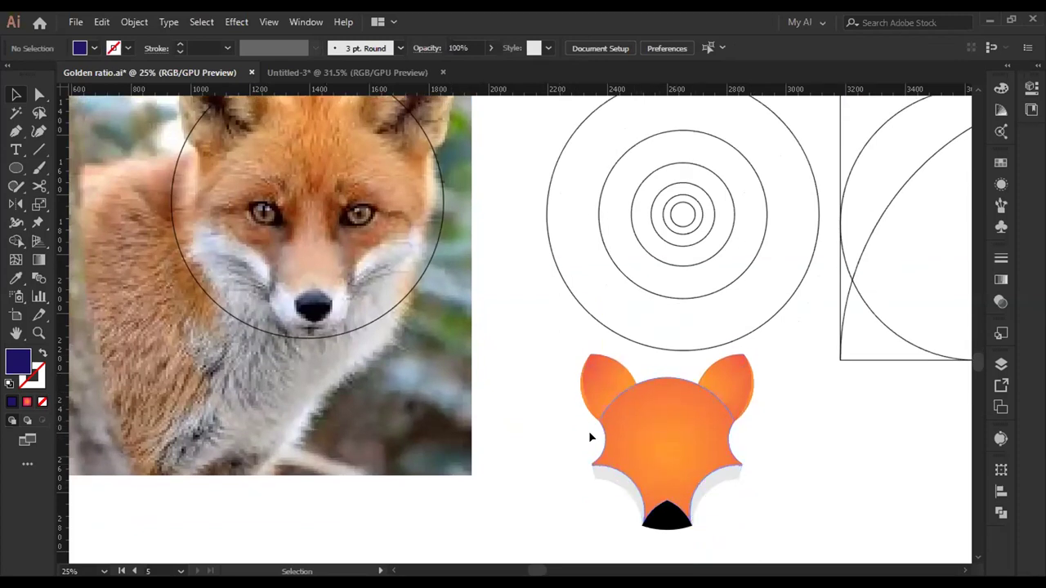
scroll(381, 362, "up", 1)
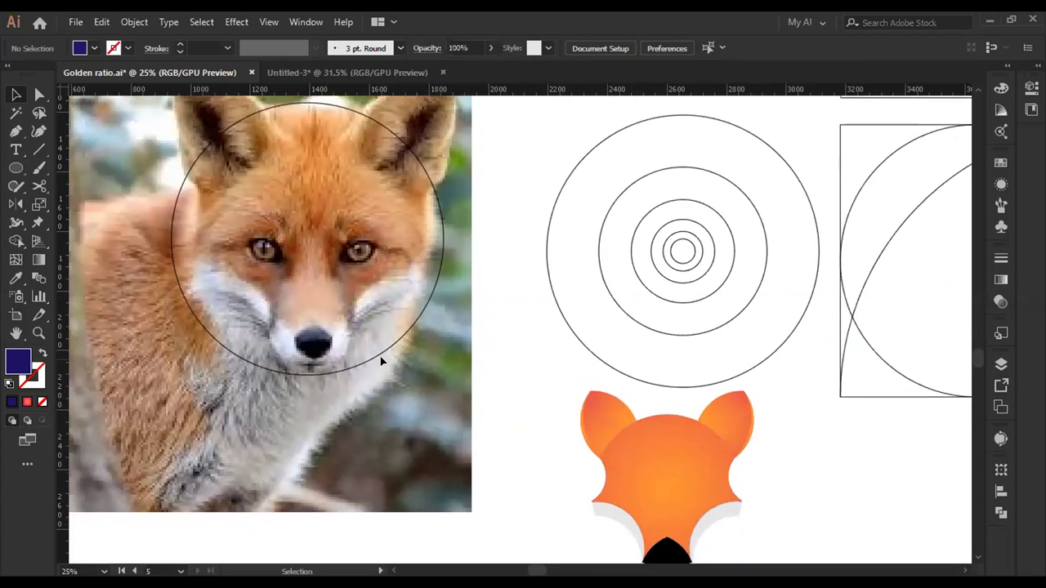
left_click(628, 531)
left_click(701, 524)
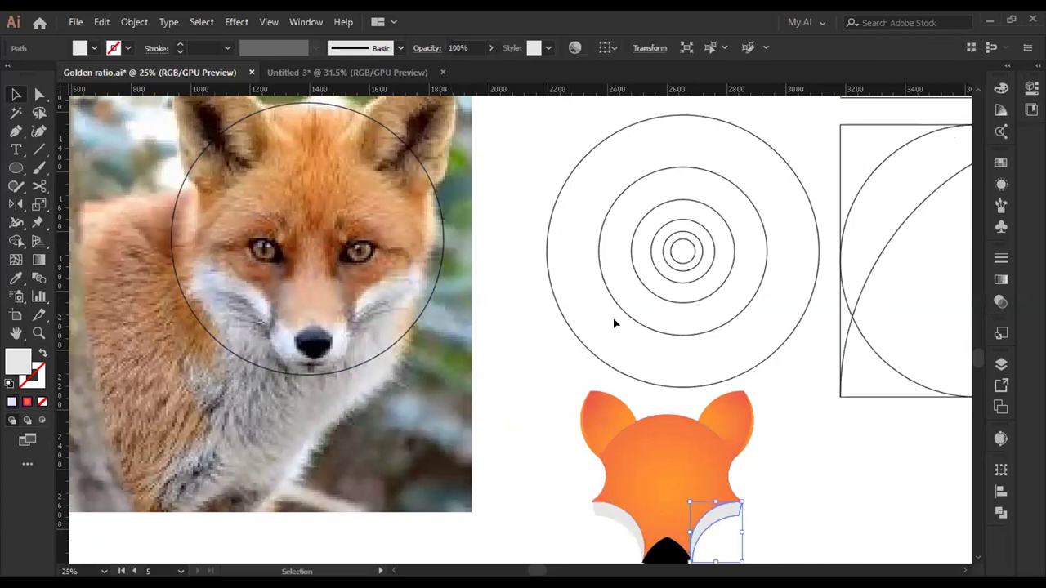
left_click(490, 339)
- Copy the second-largest circle from the spare set onto the fox's right-hand cheek so its arc follows the white fur
scroll(398, 341, "up", 1)
scroll(399, 342, "left", 1)
left_click(677, 365)
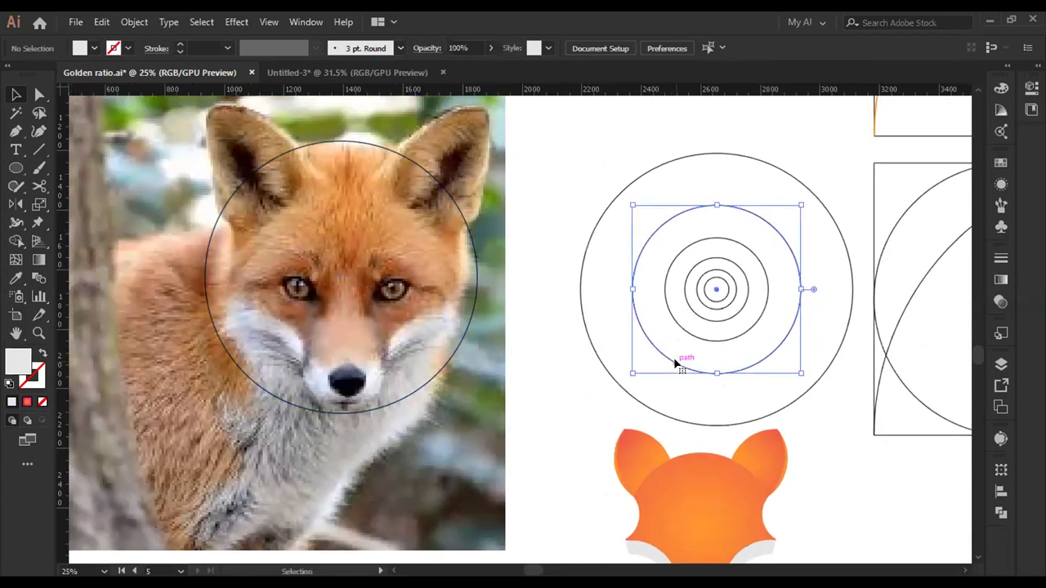
left_click_drag(666, 359, 422, 454)
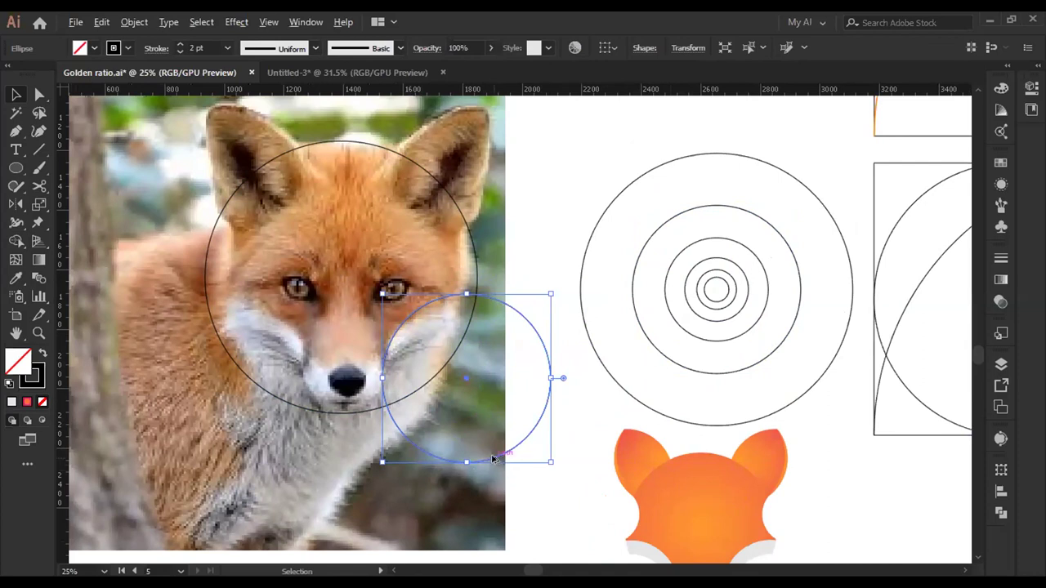
left_click_drag(491, 455, 496, 489)
left_click(615, 487)
scroll(588, 391, "down", 2)
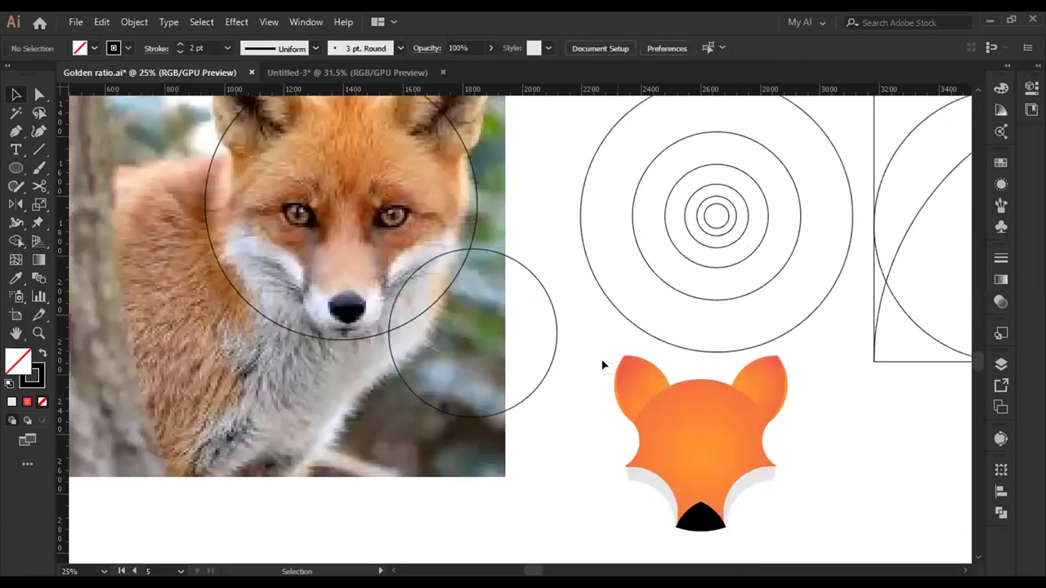
left_click_drag(602, 365, 798, 525)
left_click_drag(705, 479, 890, 511)
left_click(678, 472)
scroll(406, 362, "up", 3)
scroll(407, 362, "down", 2)
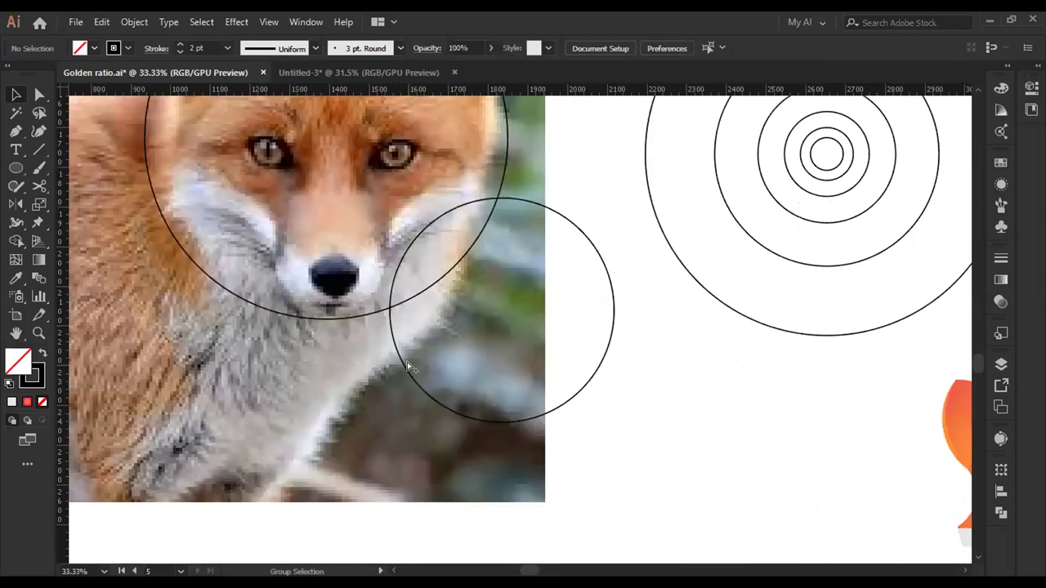
scroll(407, 362, "up", 1)
scroll(409, 364, "up", 1)
key("ctrl+z")
key("ctrl+z")
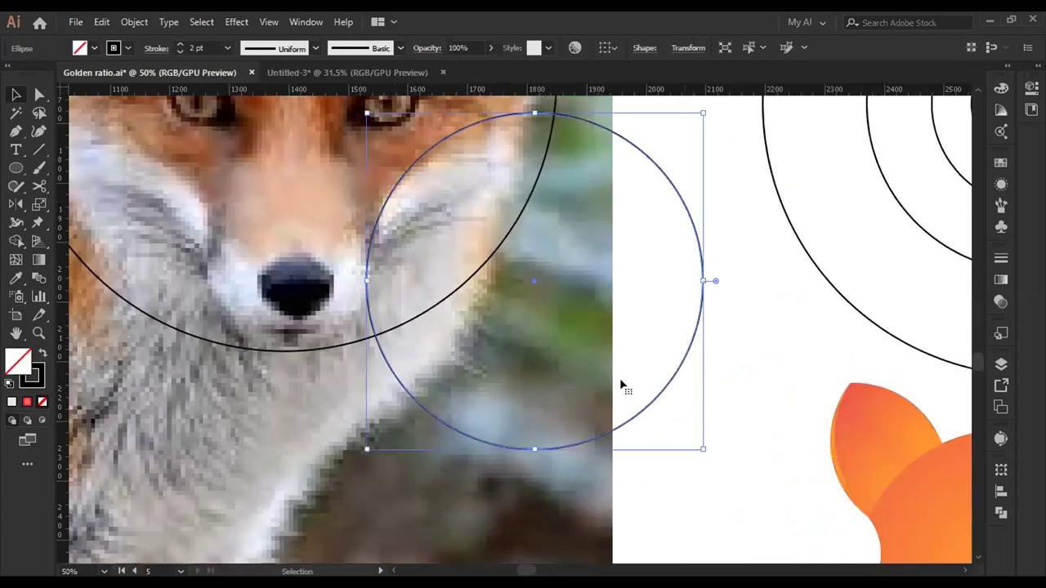
- Duplicate the cheek circle slightly lower and to the right, starting where the first cheek circle crosses the head circle
left_click(723, 402)
scroll(482, 252, "up", 1)
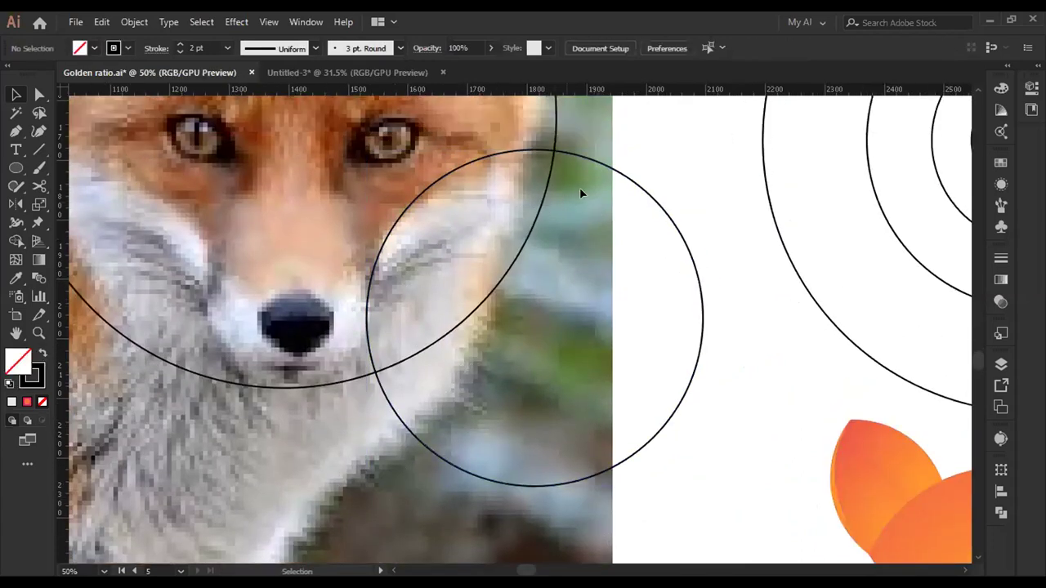
left_click(629, 179)
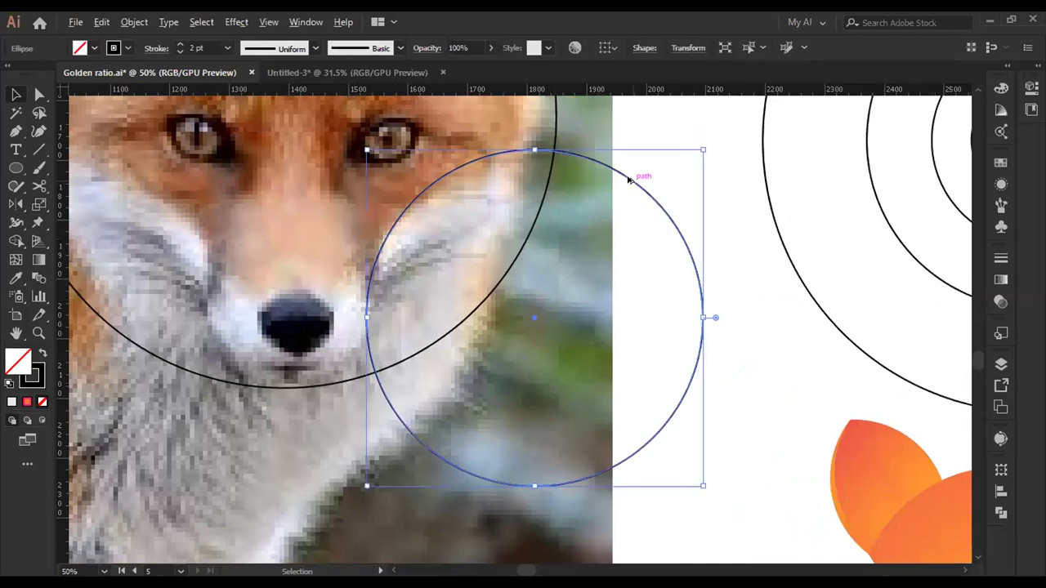
left_click_drag(629, 179, 638, 243)
left_click_drag(639, 236, 642, 233)
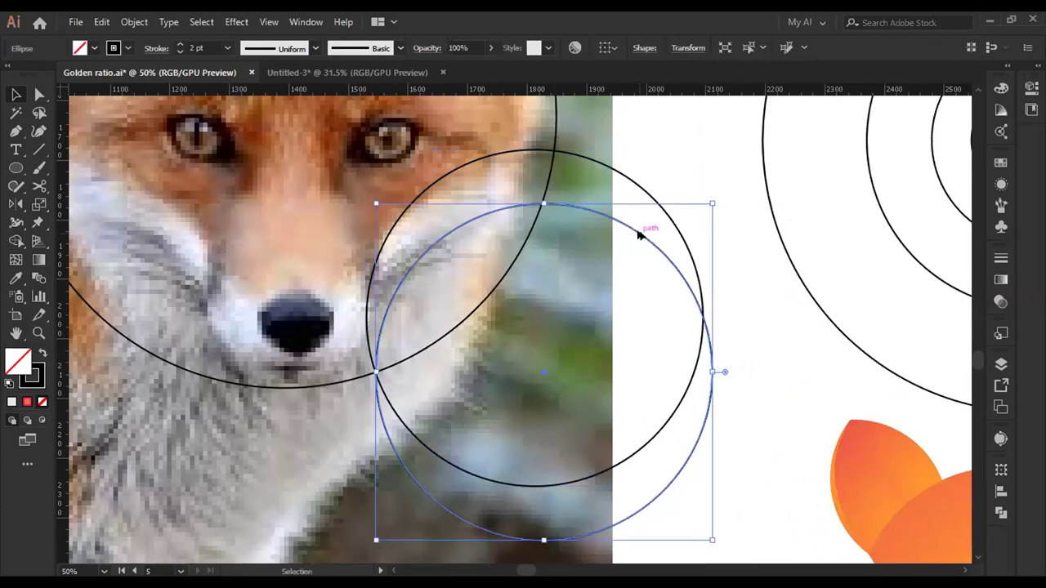
scroll(457, 310, "down", 1)
left_click_drag(343, 300, 457, 329)
scroll(458, 398, "up", 3)
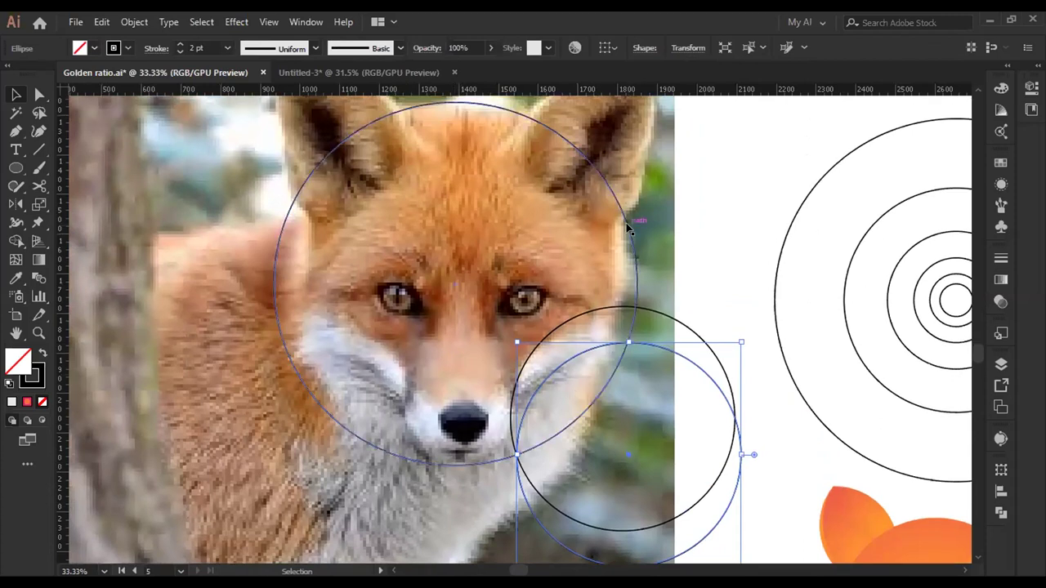
left_click(662, 335)
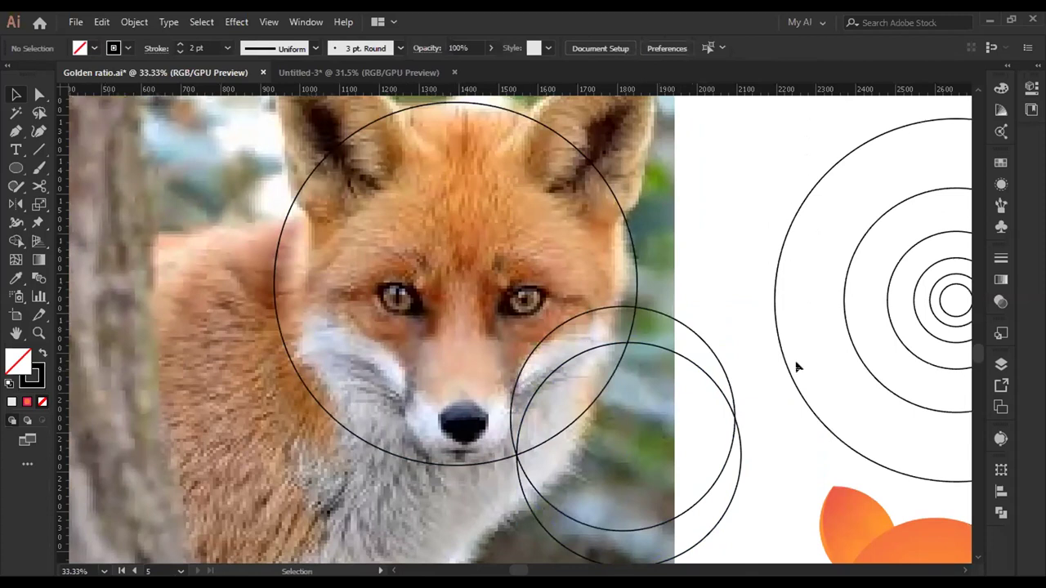
- Copy the second-largest spare circle onto the fox's left-hand cheek, level with the upper circle on the opposite cheek
left_click(864, 370)
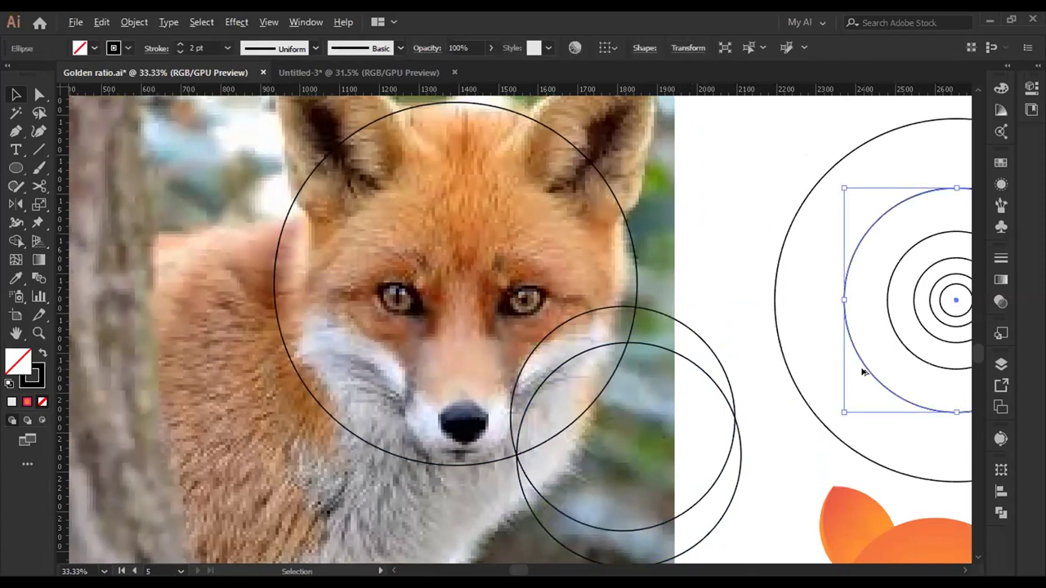
left_click_drag(864, 369, 221, 488)
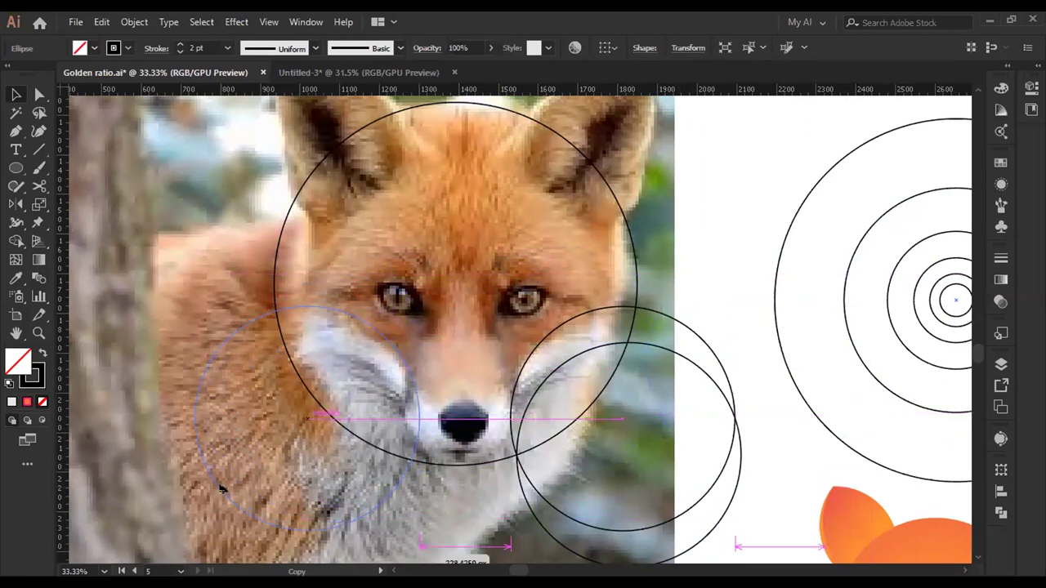
left_click_drag(220, 488, 214, 491)
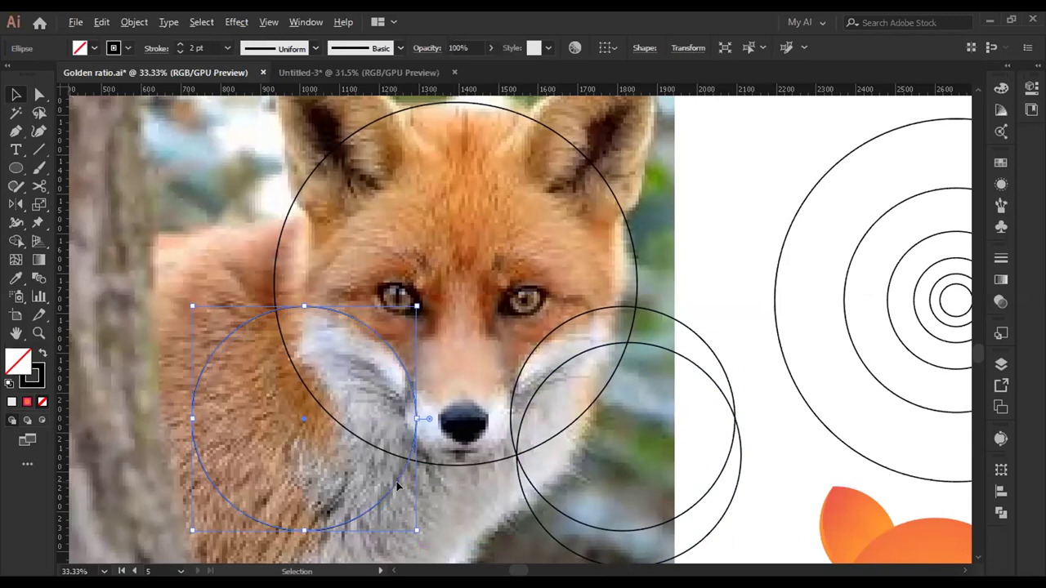
- Duplicate the left-hand cheek circle slightly lower and to the left, mirroring the overlapping pair on the opposite cheek
left_click_drag(395, 485, 386, 522)
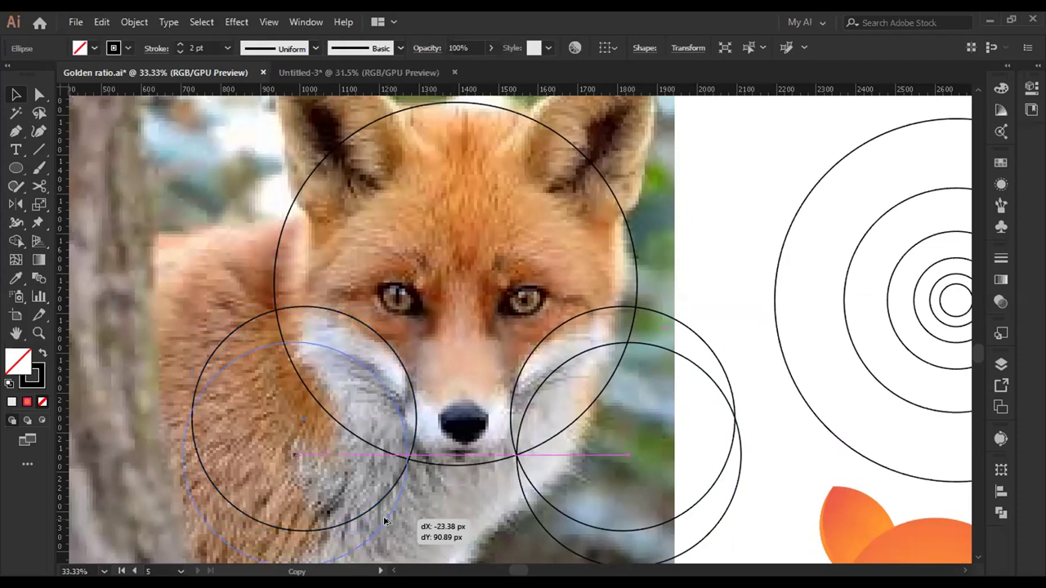
left_click_drag(386, 521, 386, 521)
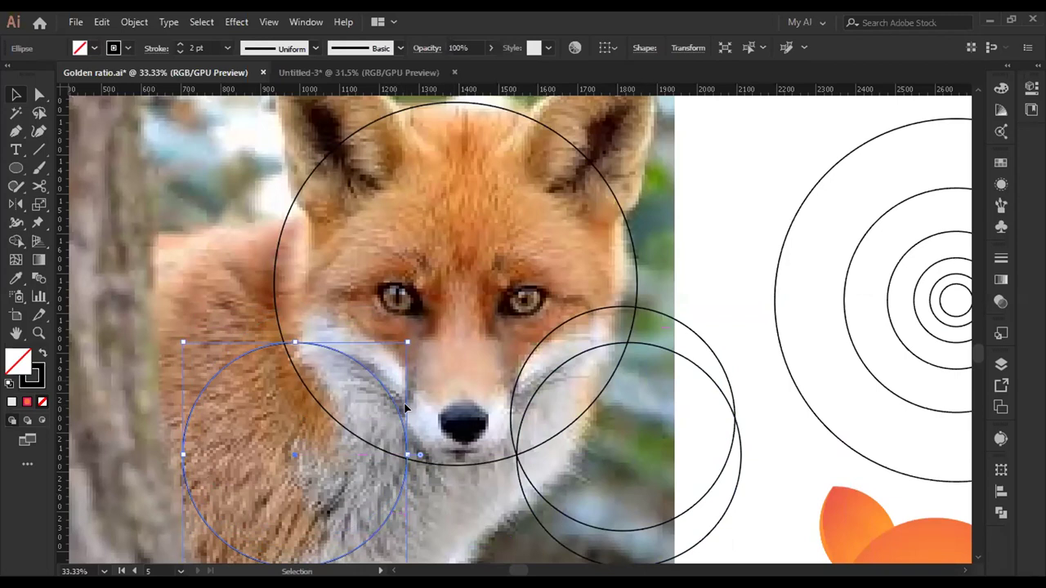
left_click_drag(374, 379, 372, 343)
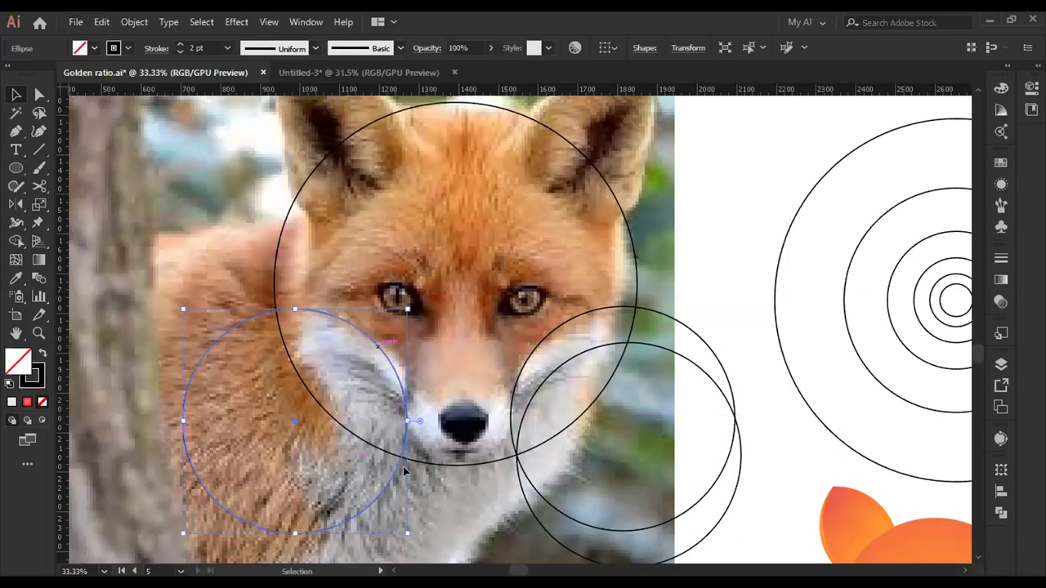
left_click_drag(393, 472, 384, 501)
left_click(677, 327)
scroll(677, 327, "down", 5)
scroll(677, 327, "right", 5)
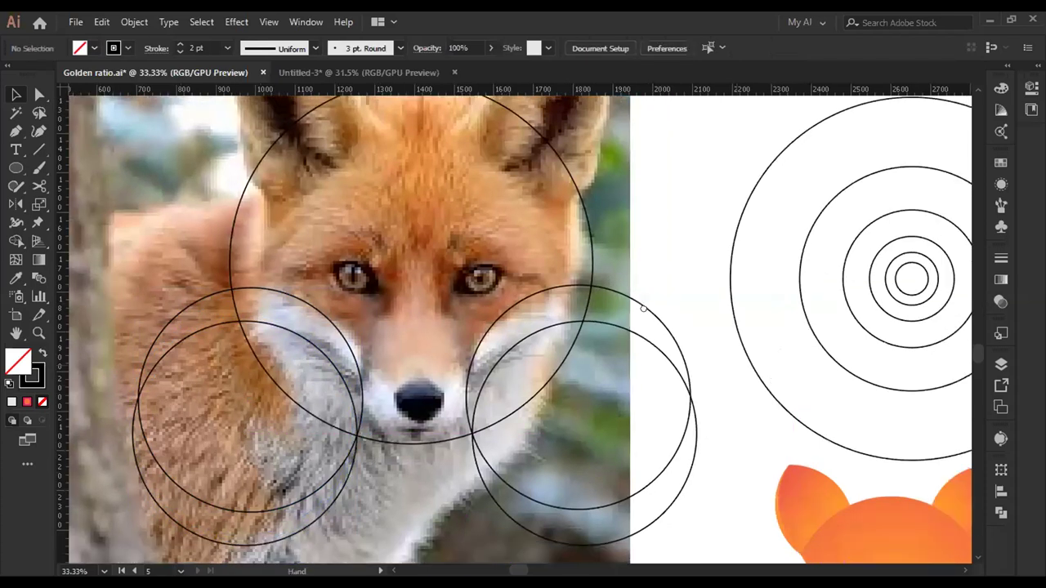
scroll(371, 304, "up", 3)
scroll(372, 304, "left", 4)
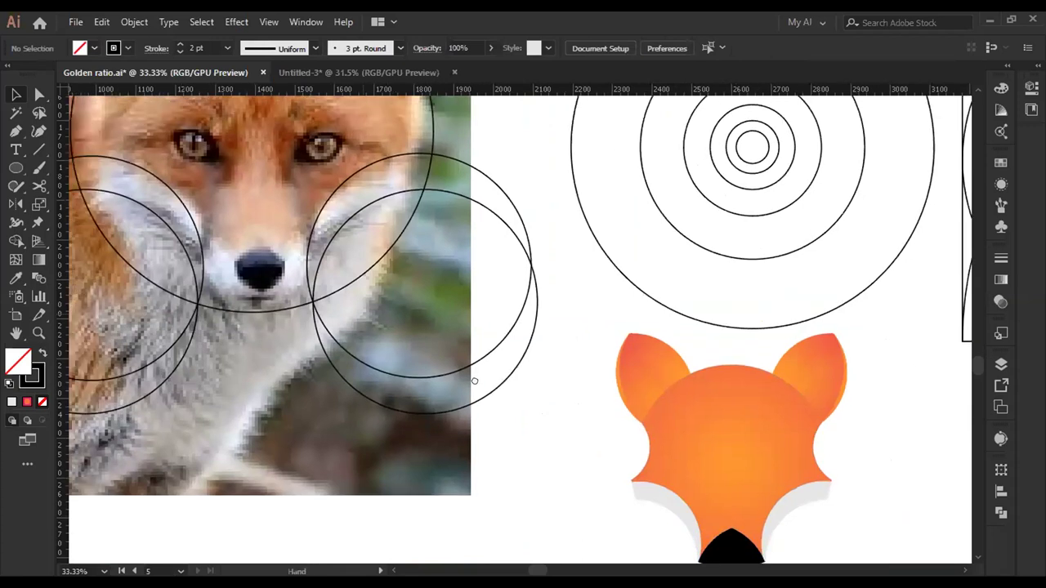
- Copy the third-largest circle from the spare set beside the right-hand side of the fox's head, just above the cheek circles
scroll(523, 373, "up", 1)
scroll(523, 374, "right", 1)
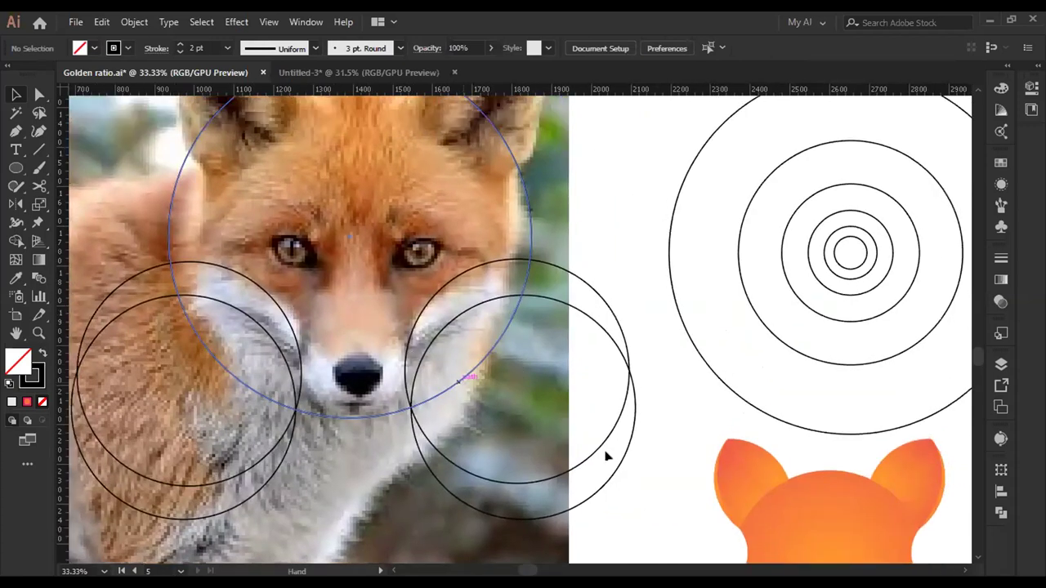
scroll(415, 245, "down", 2)
scroll(415, 245, "right", 1)
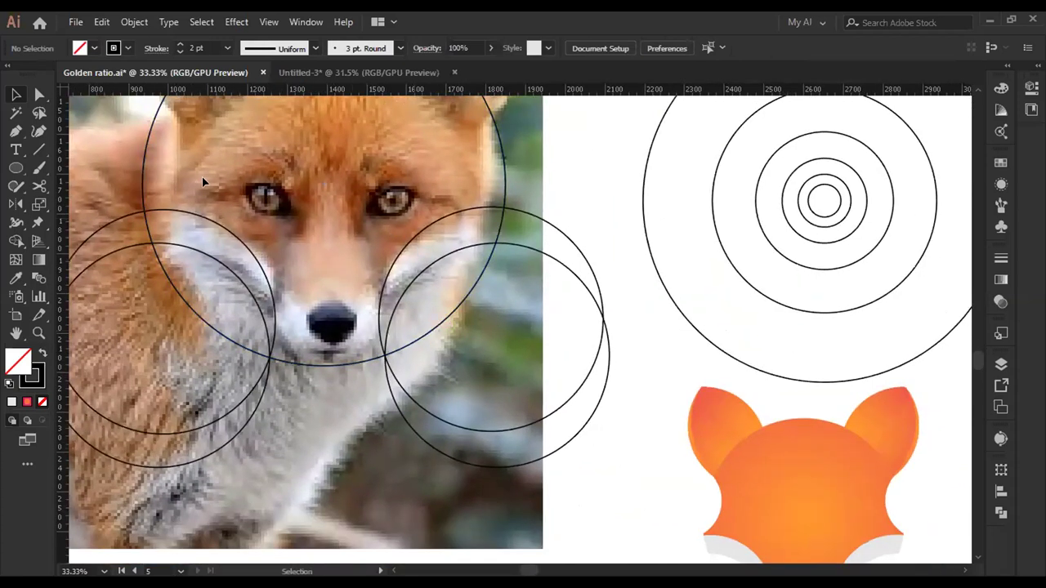
scroll(211, 278, "up", 3)
scroll(211, 279, "left", 1)
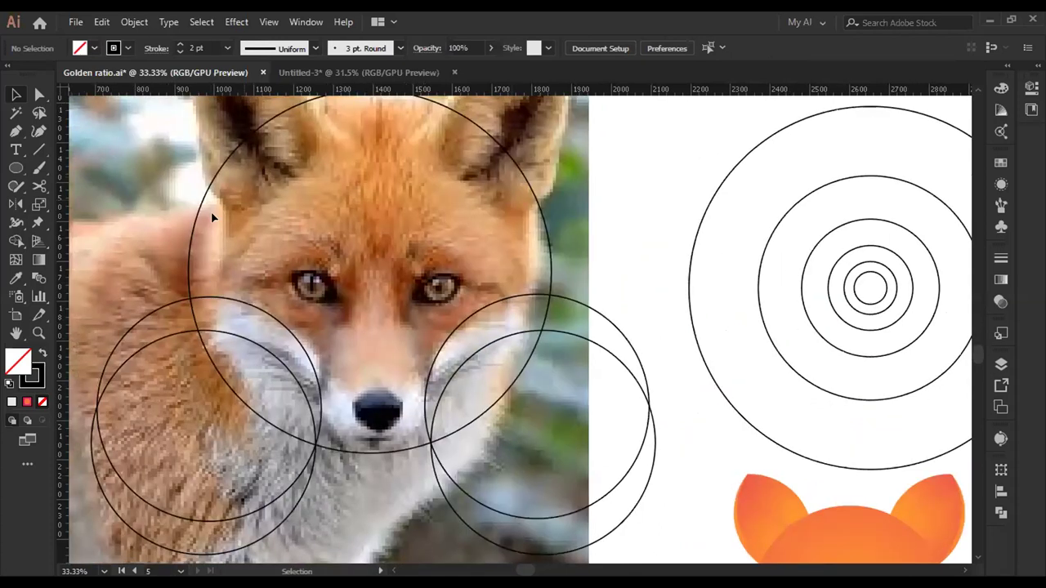
left_click(562, 347)
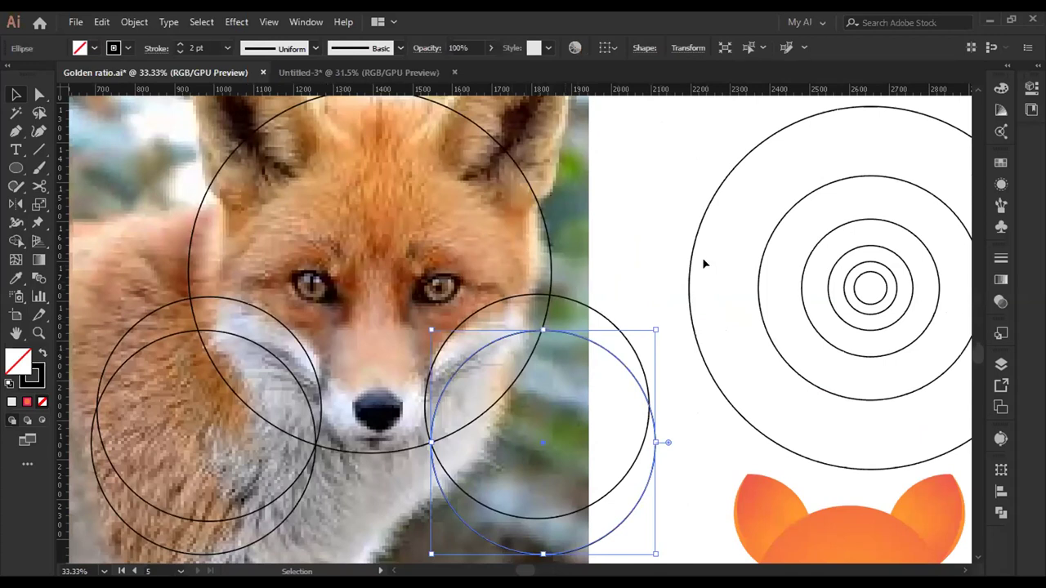
left_click(827, 344)
left_click_drag(832, 341, 547, 289)
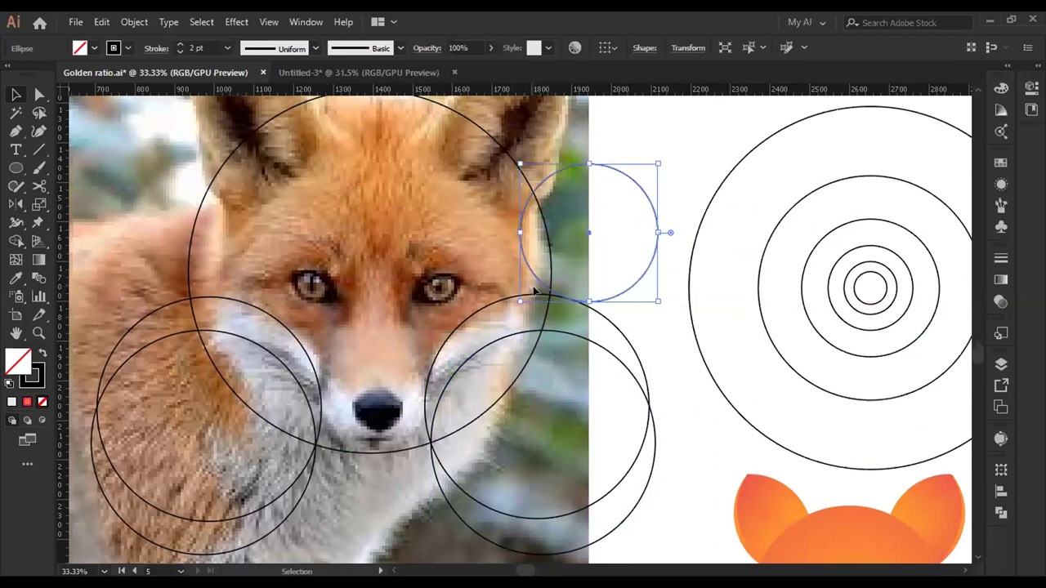
- Duplicate the side circle straight across to the opposite side of the head and nudge it slightly outward to mirror the original
left_click_drag(535, 288, 105, 279)
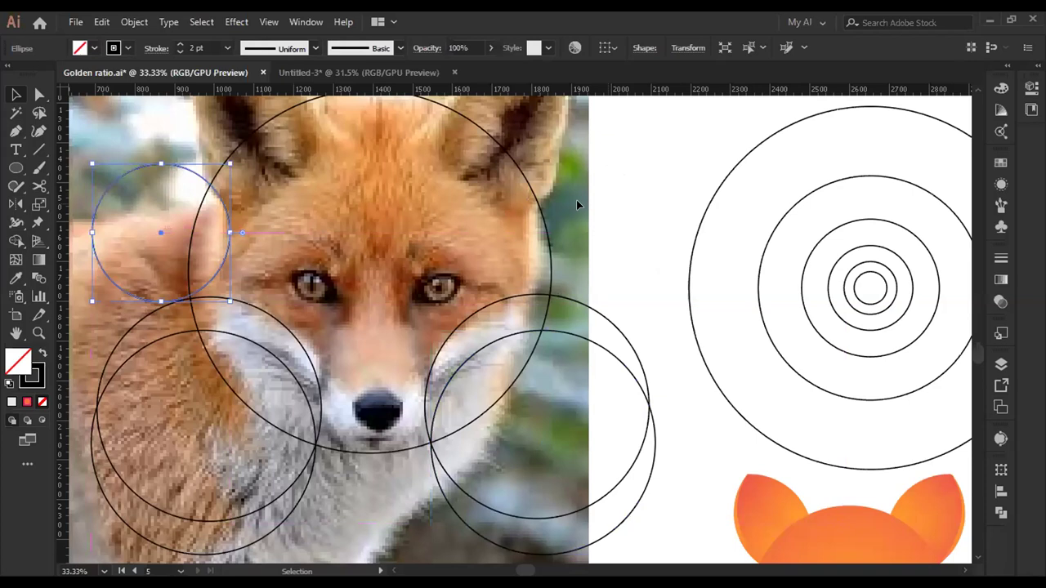
key("ctrl+z")
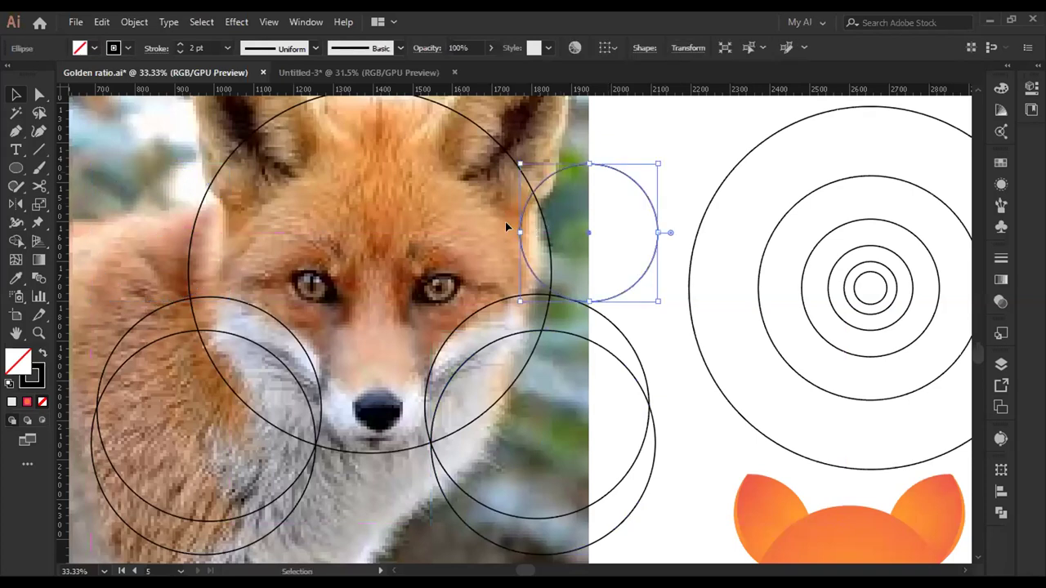
left_click_drag(527, 217, 139, 193)
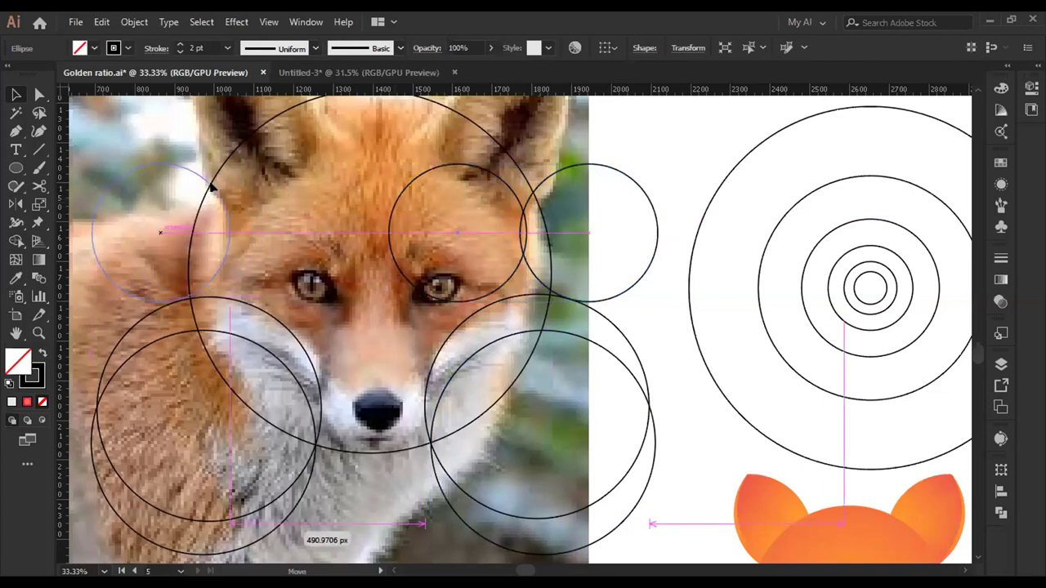
left_click_drag(211, 188, 211, 188)
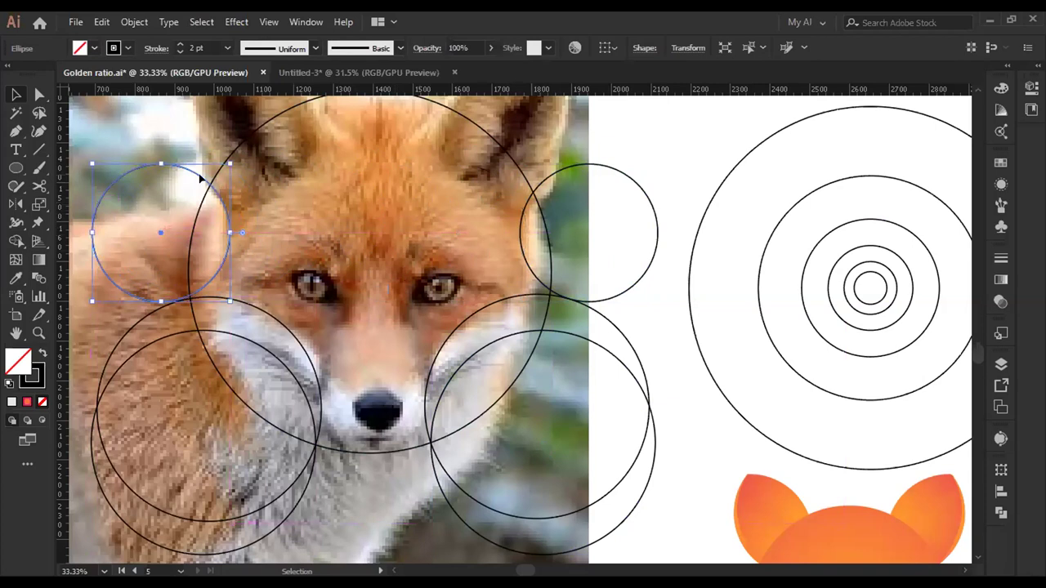
key("shift+Left")
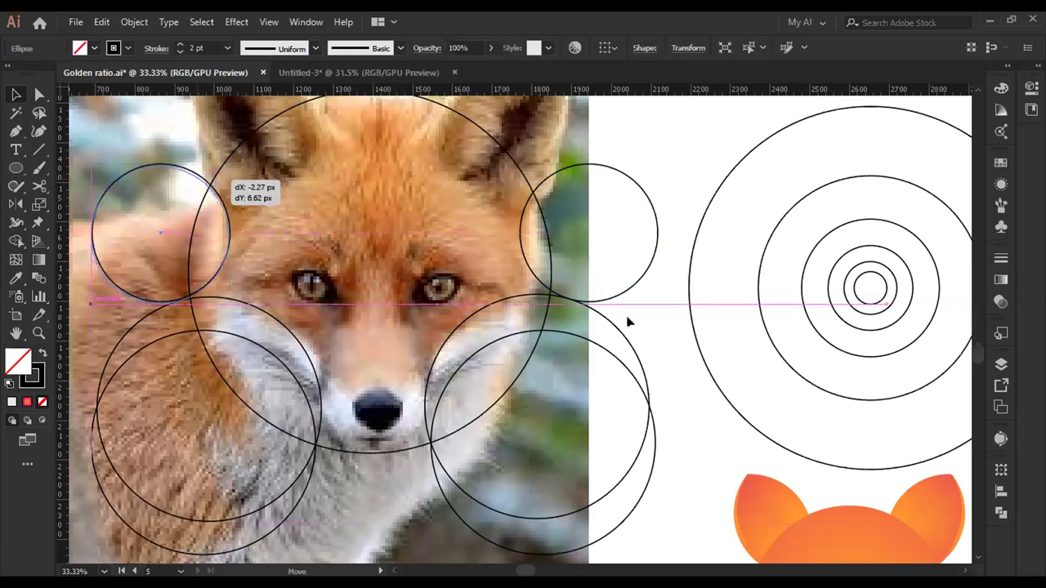
- Copy the second-largest spare circle onto the fox's right-hand ear so its arc follows the ear's upper inner edge
scroll(663, 366, "up", 1)
scroll(747, 506, "down", 3)
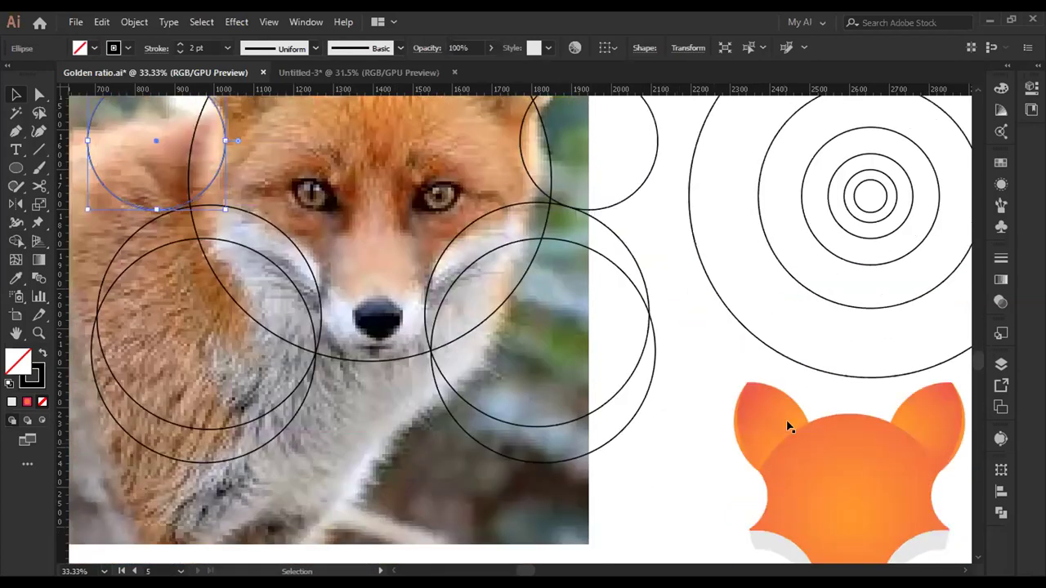
scroll(576, 303, "up", 2)
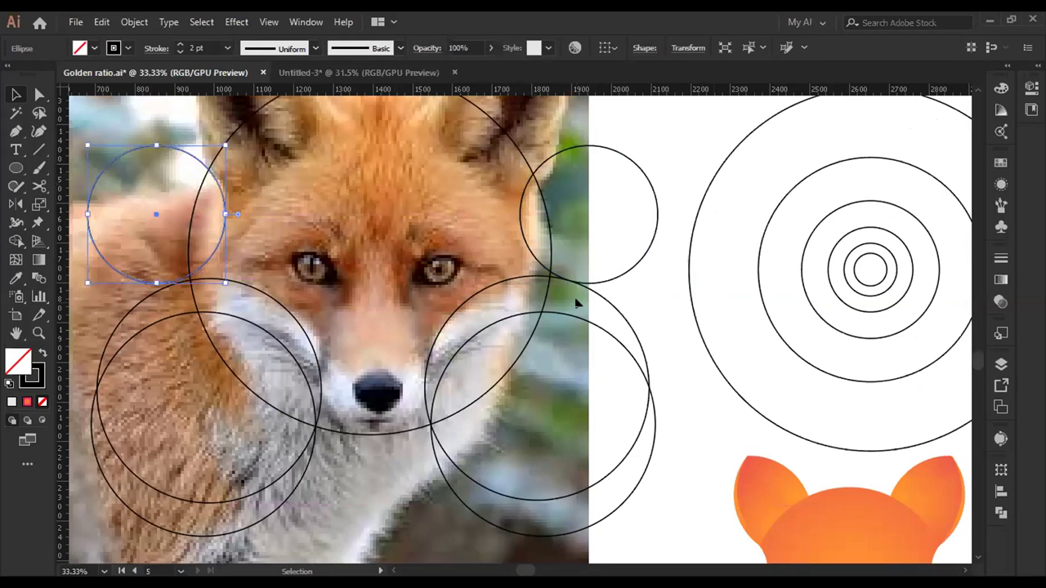
scroll(576, 303, "up", 2)
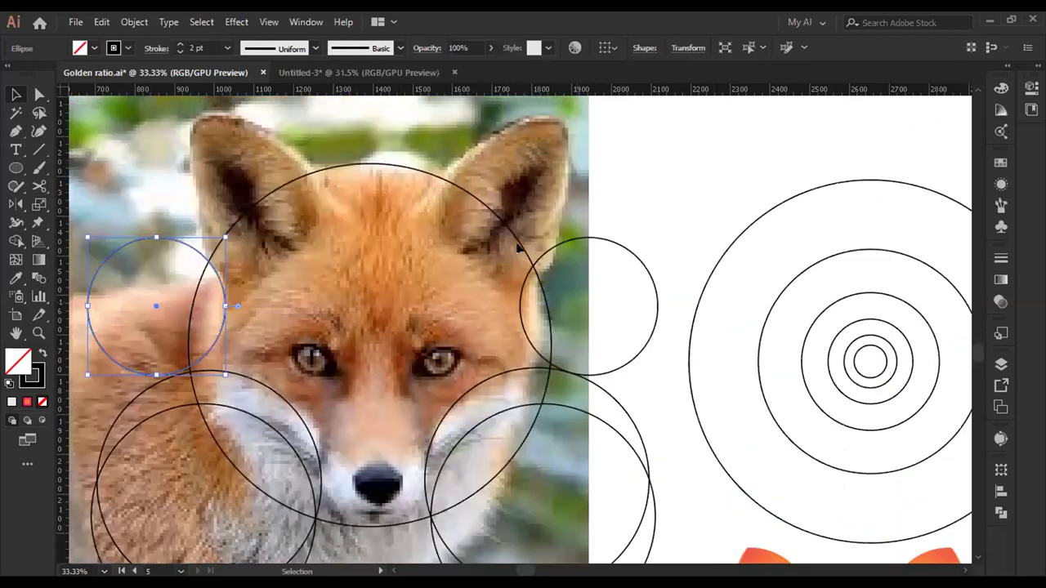
scroll(654, 269, "up", 2)
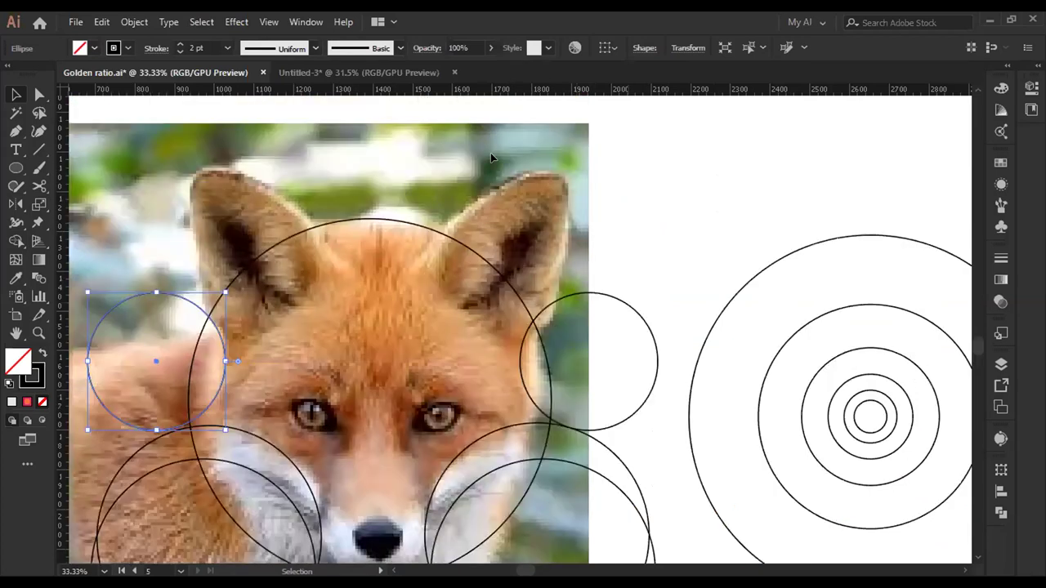
scroll(654, 270, "down", 2)
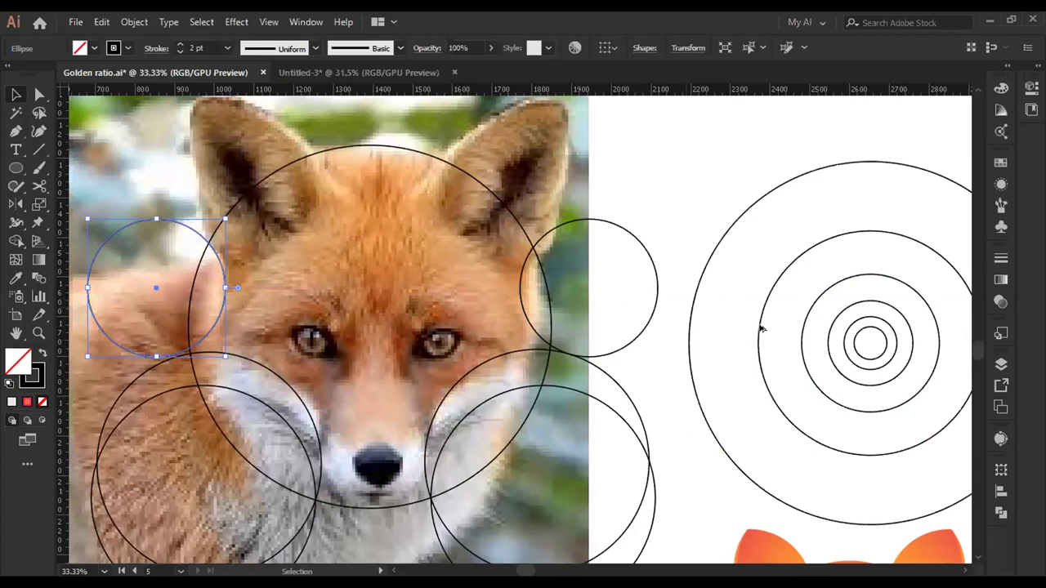
left_click(756, 327)
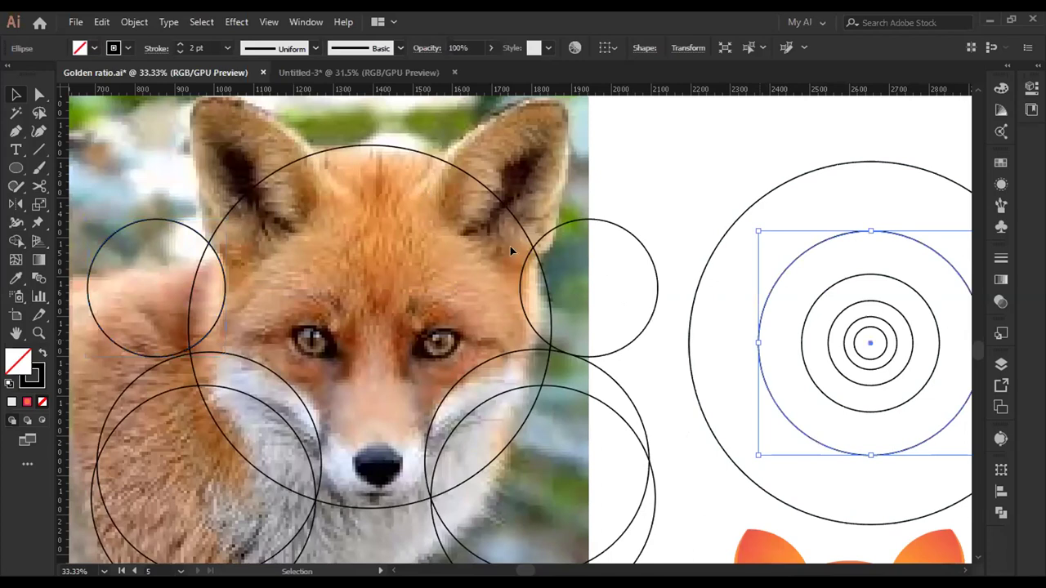
mouse_move(510, 246)
left_mouse_down()
mouse_move(482, 180)
mouse_move(605, 236)
left_mouse_up()
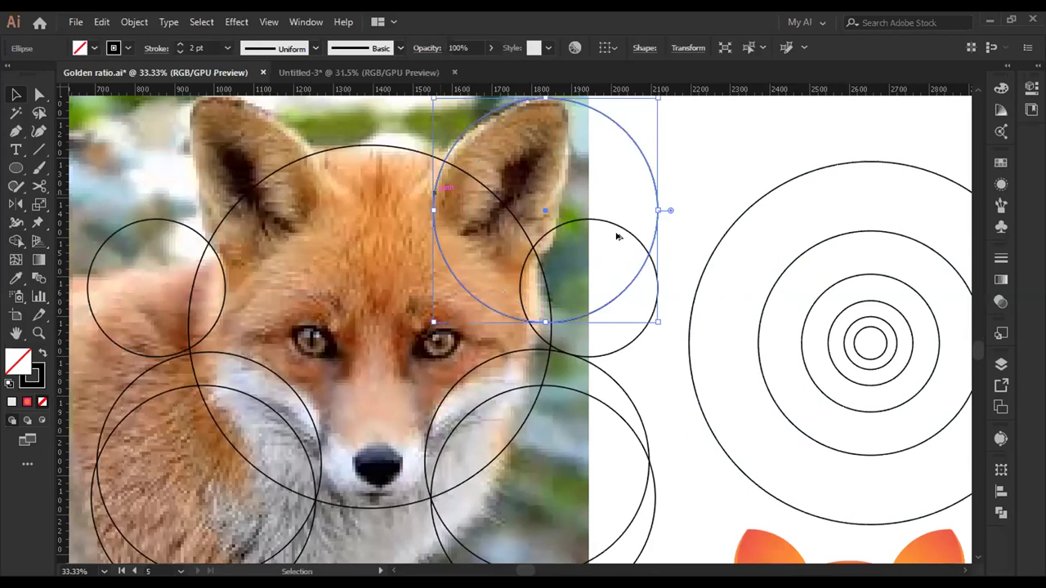
- Duplicate the right-hand ear circle about 217 px left and 153 px up so its arc follows the ear's outer edge
scroll(535, 192, "up", 3)
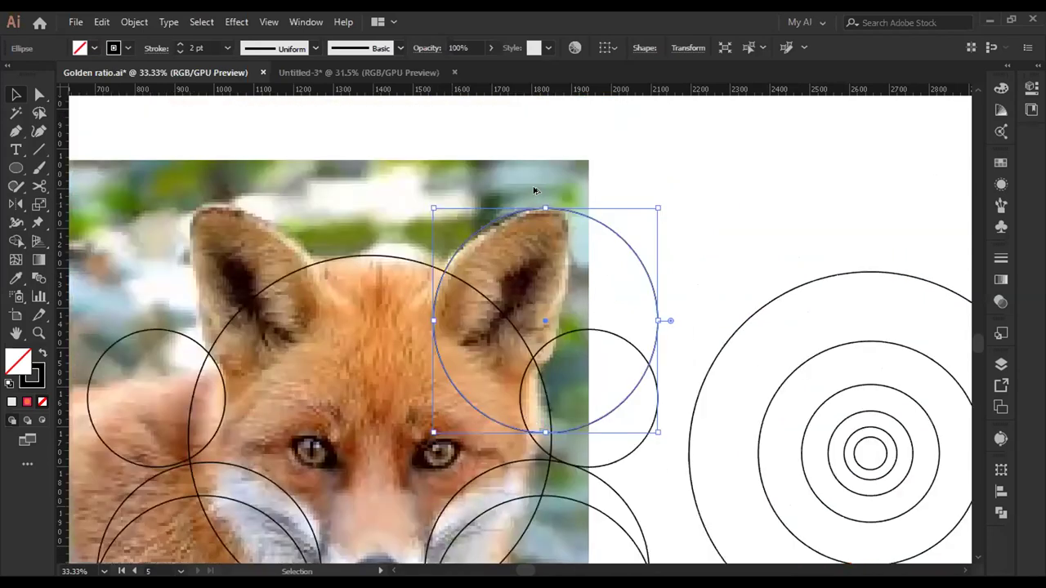
left_click_drag(616, 235, 531, 176)
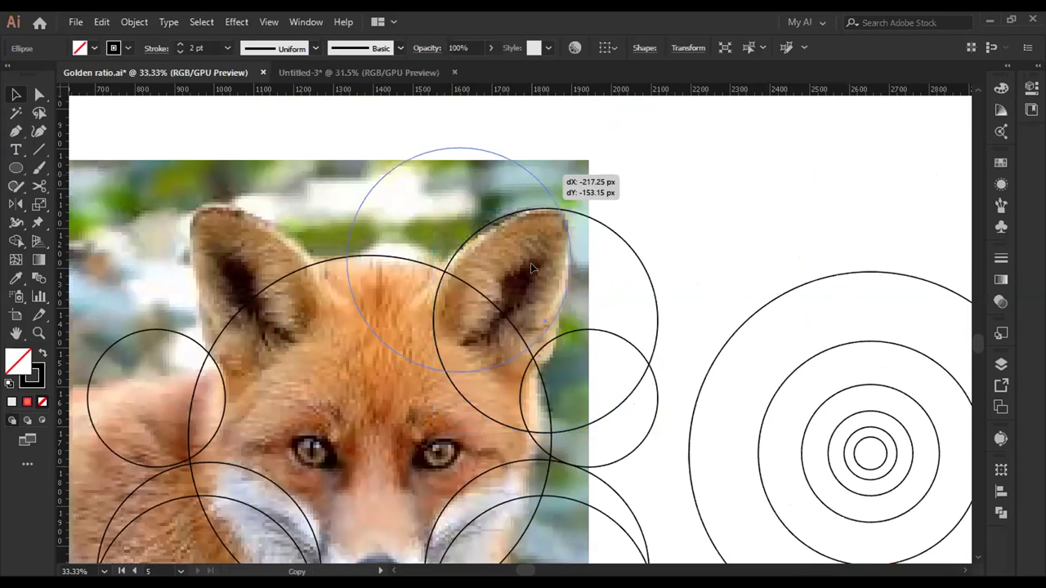
left_click_drag(375, 302, 468, 291)
- Place two copies of the ear circle around the left-hand ear, the second about 230 px left of and 157 px below the first
scroll(288, 287, "up", 2)
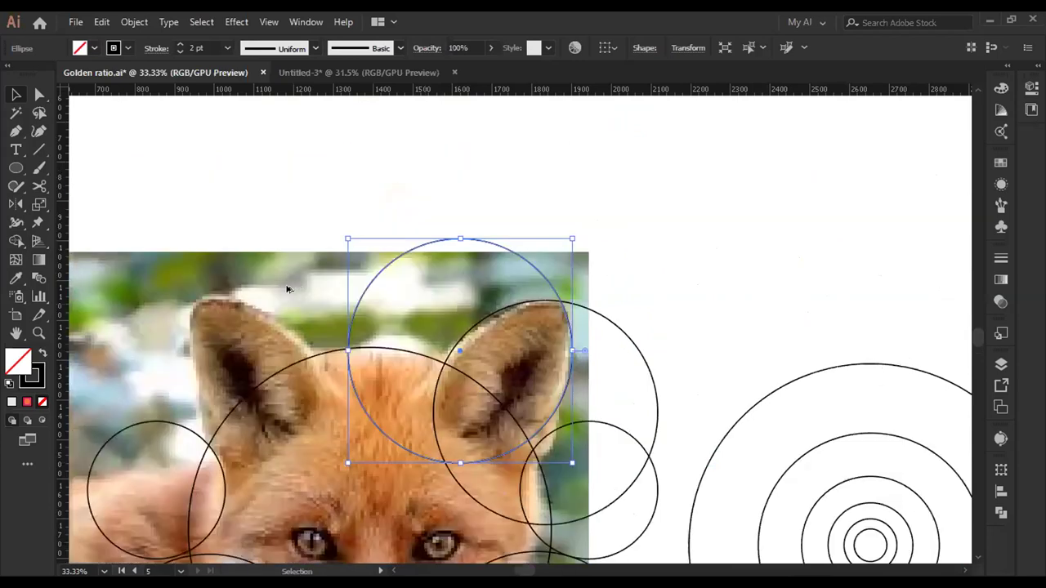
scroll(285, 292, "left", 3)
left_click_drag(285, 291, 216, 349)
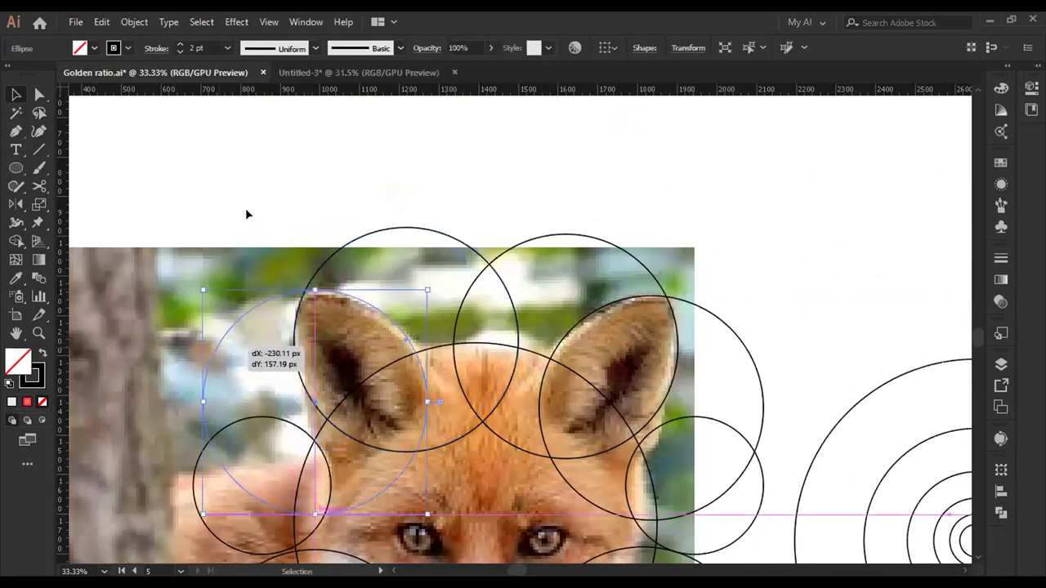
left_click(640, 277)
- Compare the circles around the fox's ears with the ear shapes and inner shading of the finished reference logo
scroll(625, 278, "down", 2)
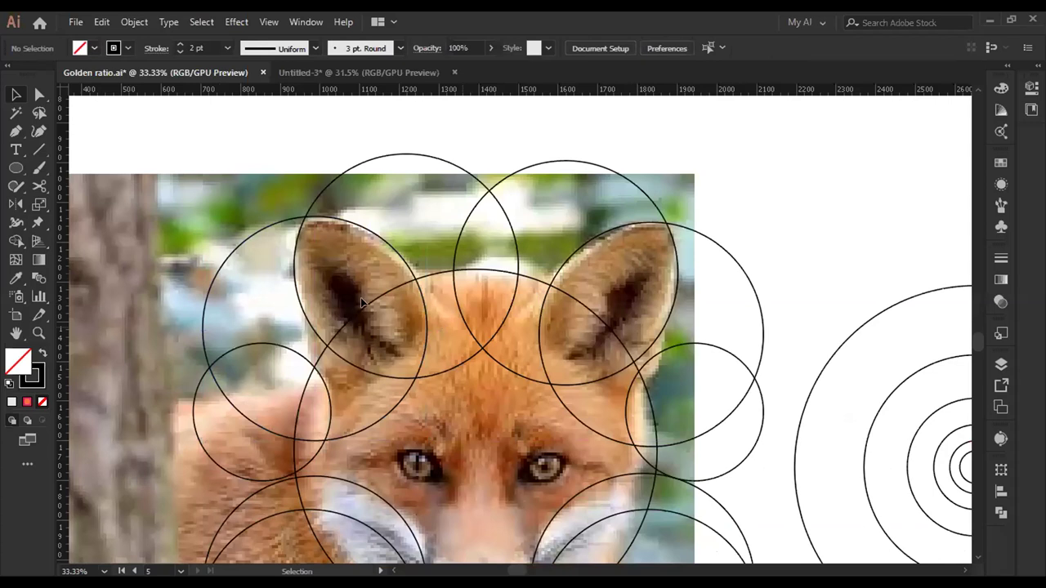
scroll(621, 294, "down", 1)
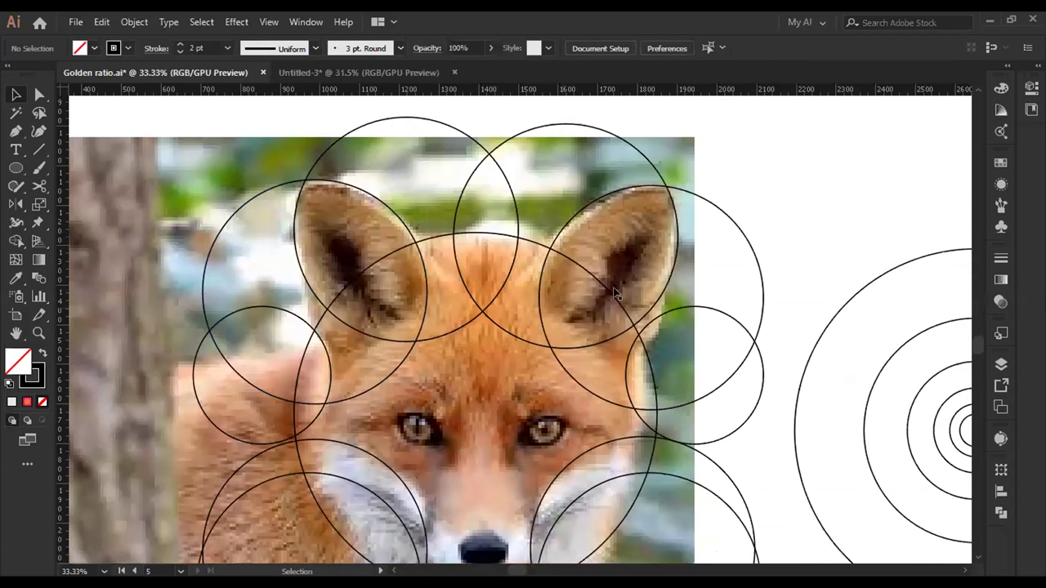
scroll(583, 275, "down", 1)
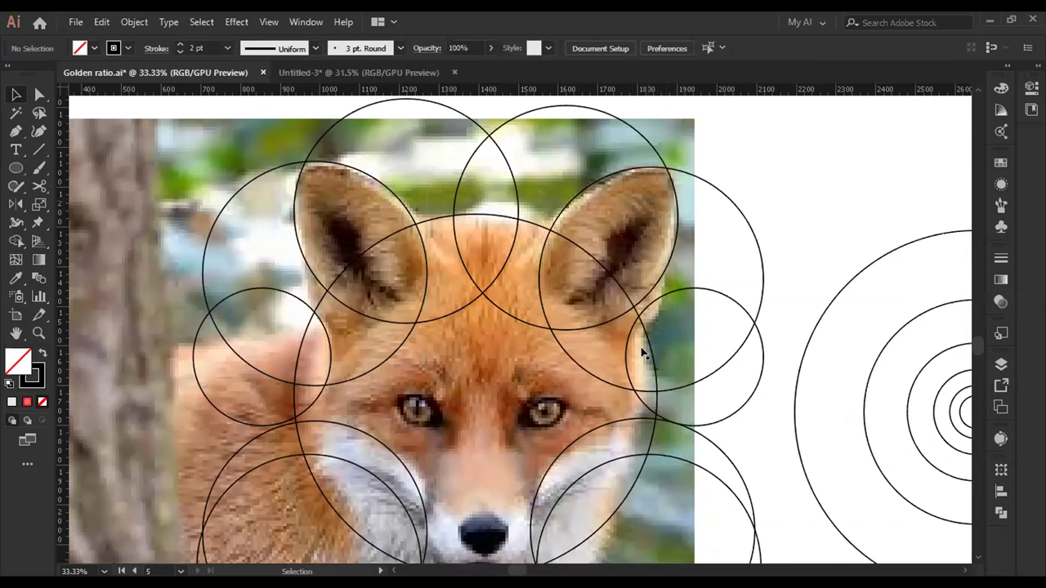
scroll(763, 339, "down", 5)
scroll(776, 326, "right", 5)
scroll(768, 318, "down", 2)
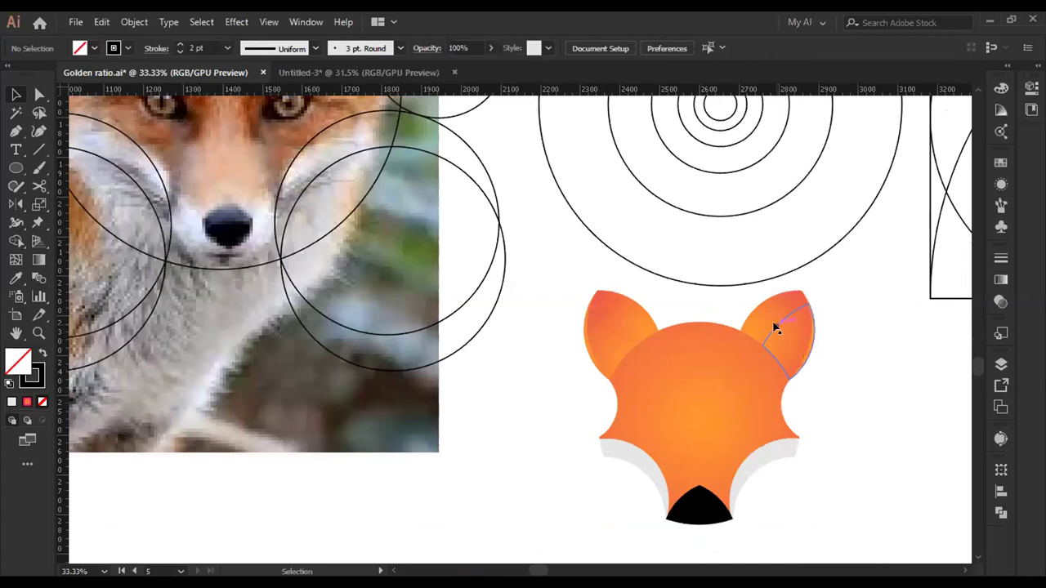
key("ctrl+equal")
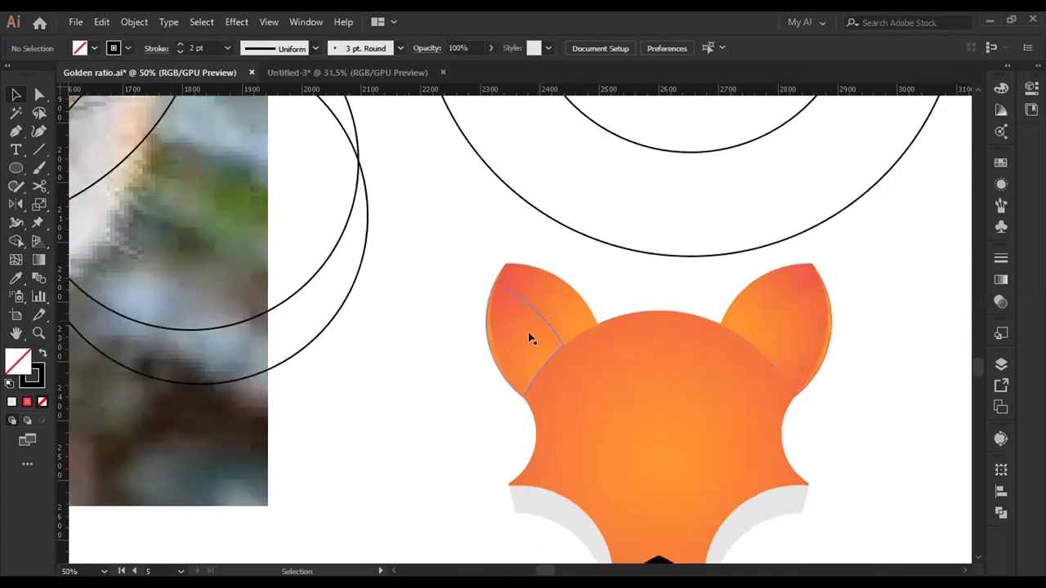
scroll(448, 301, "down", 1)
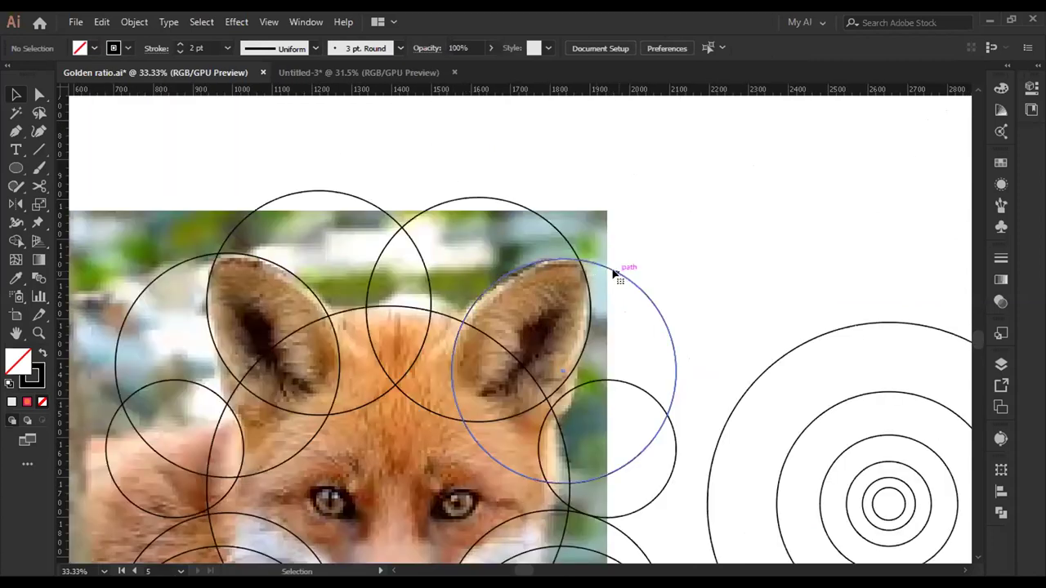
- Duplicate the lower right-hand ear circle outward so its arc runs from the ear tip through the inside of the ear
left_click(615, 274)
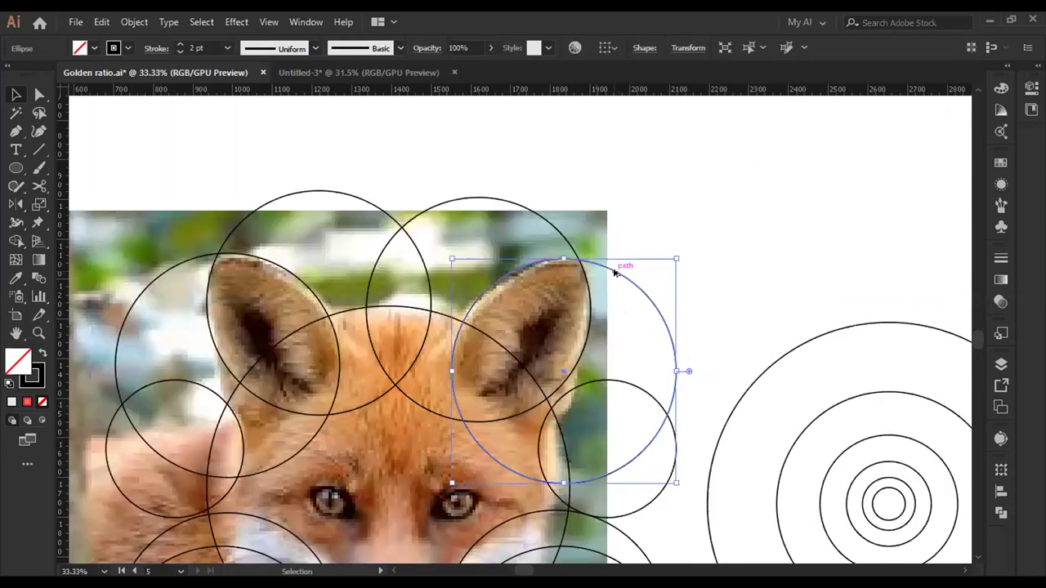
left_click_drag(638, 288, 664, 266)
left_click(579, 214)
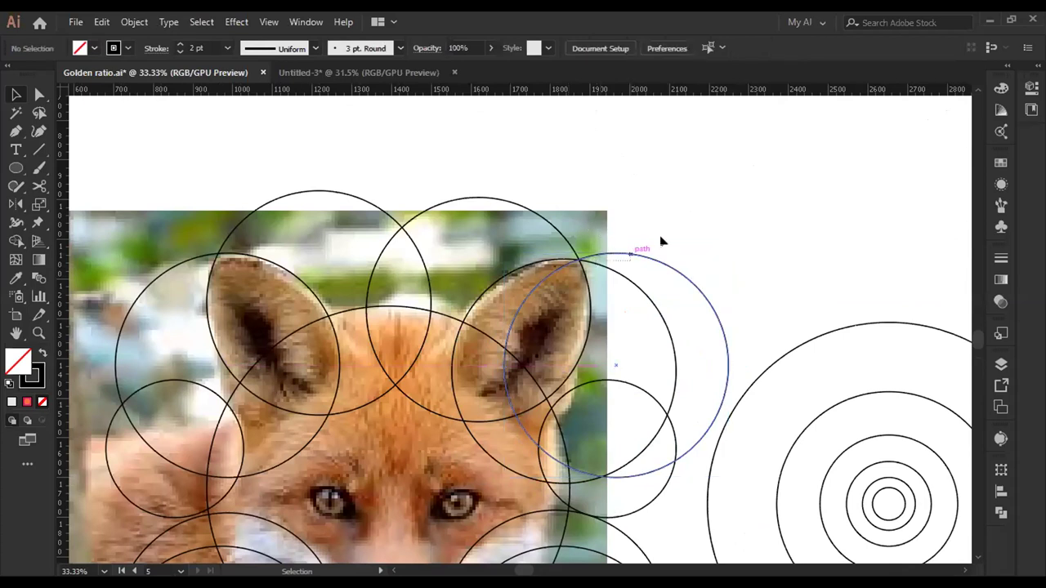
key("ctrl+z")
left_click_drag(662, 263, 217, 263)
left_click_drag(218, 263, 217, 259)
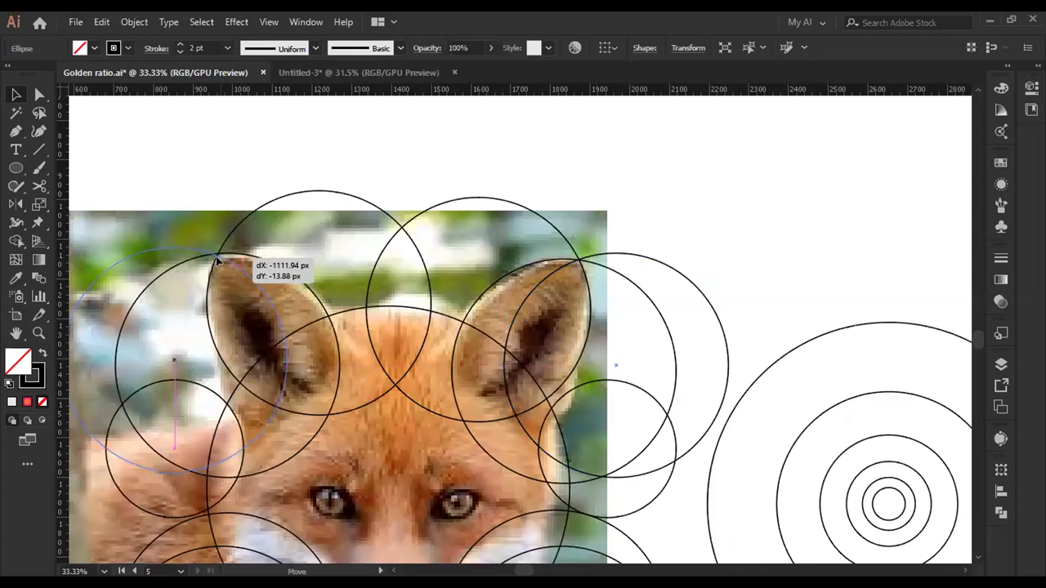
left_click_drag(217, 260, 215, 259)
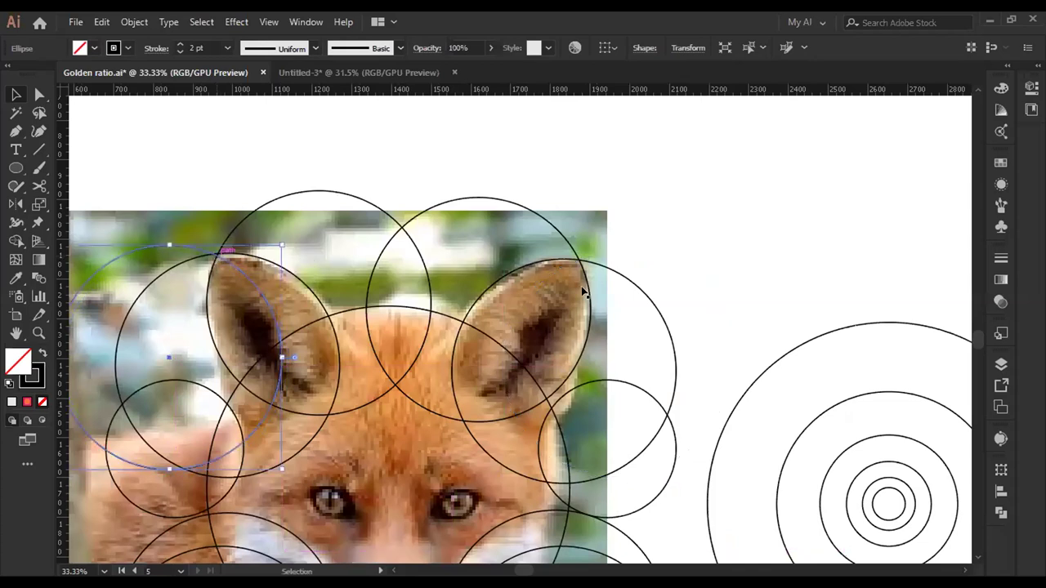
left_click(550, 288)
key("ctrl+v")
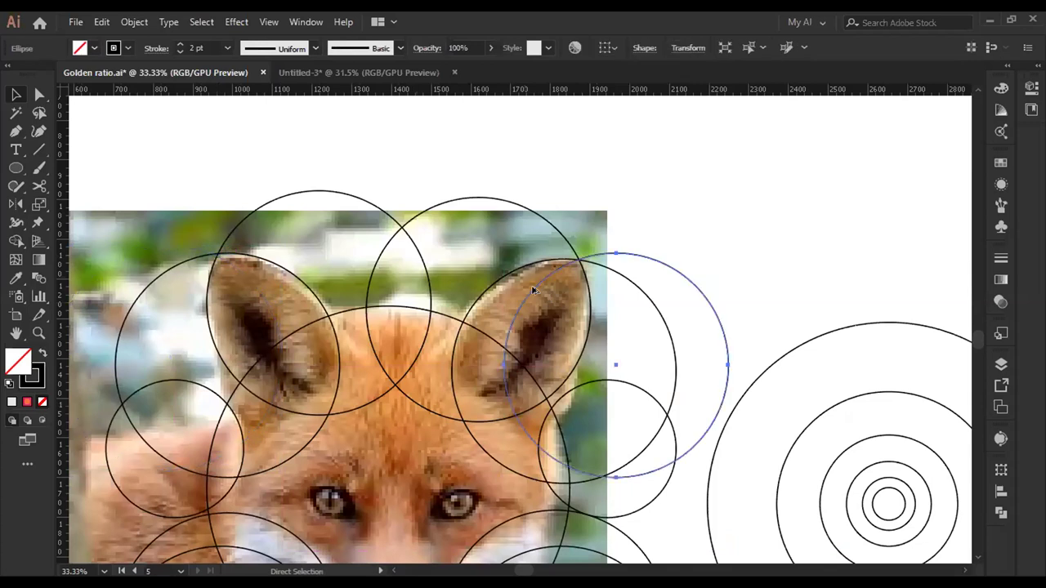
- Copy the right-hand inner-ear circle across to the left-hand ear so its arc starts at the ear tip and crosses the ear
key("v")
left_click_drag(524, 302, 227, 302)
key("ctrl+v")
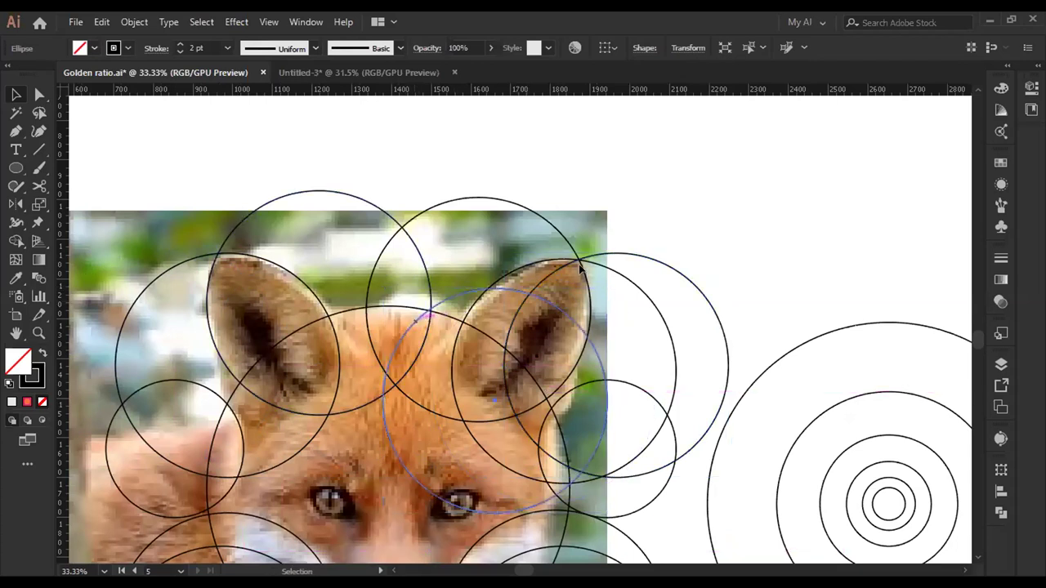
left_click_drag(425, 315, 115, 285)
left_click(584, 210)
left_click_drag(563, 275, 570, 192)
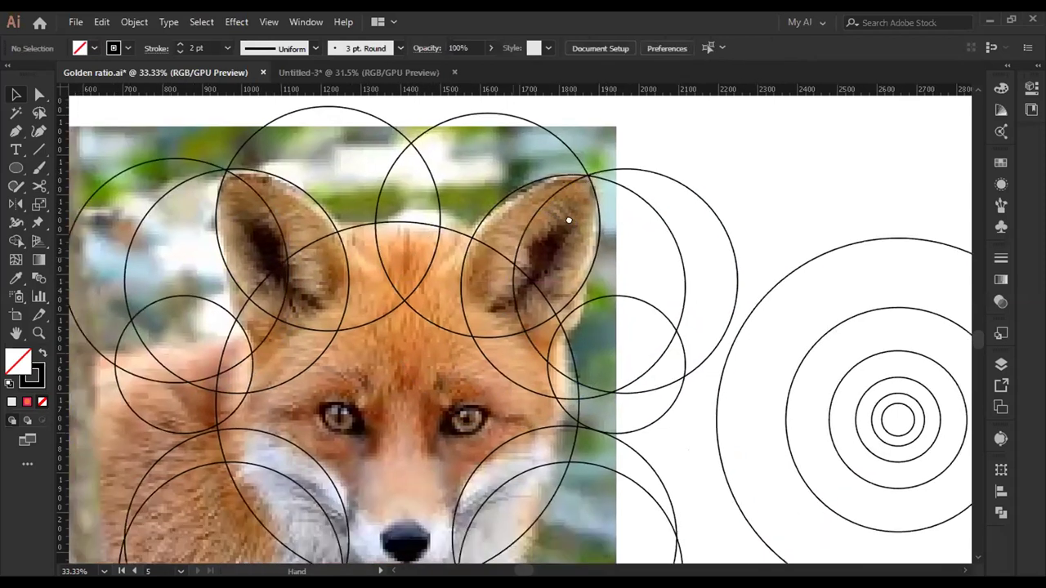
left_click_drag(585, 252, 624, 210)
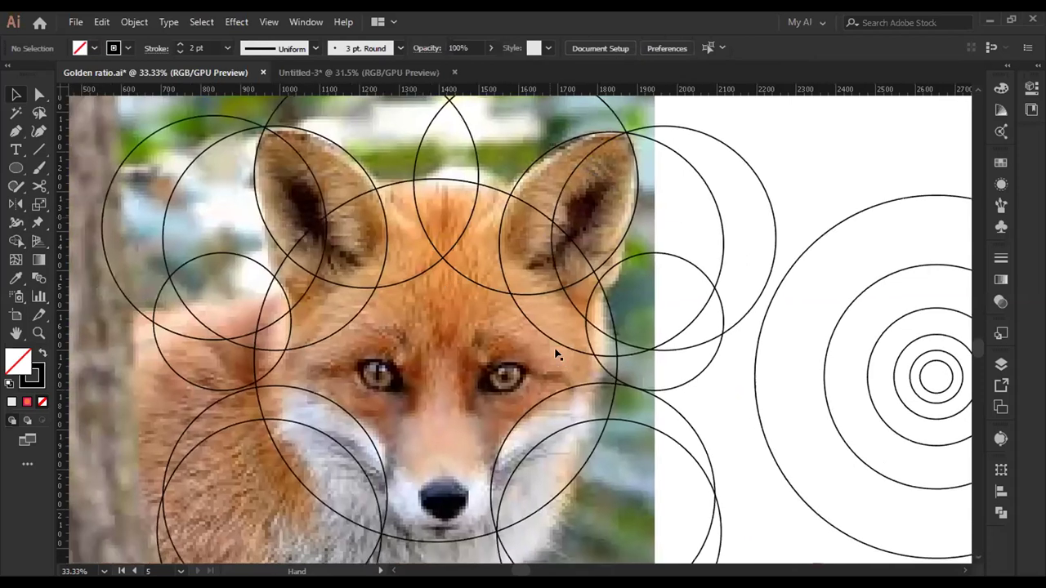
scroll(29, 311, "down", 1)
scroll(29, 310, "right", 1)
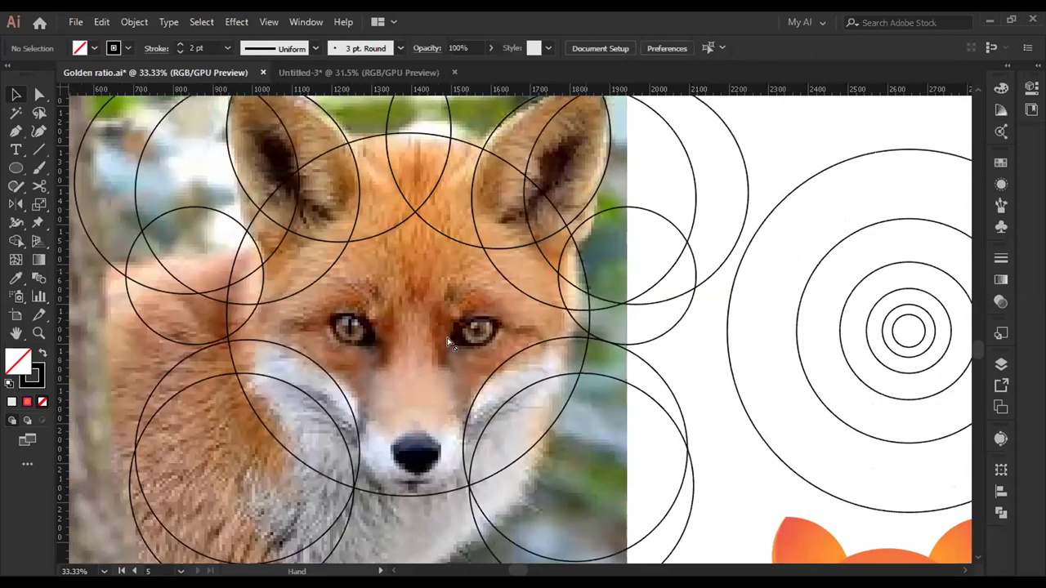
scroll(454, 360, "up", 2)
scroll(454, 359, "left", 1)
key("shift+m")
scroll(435, 350, "down", 2)
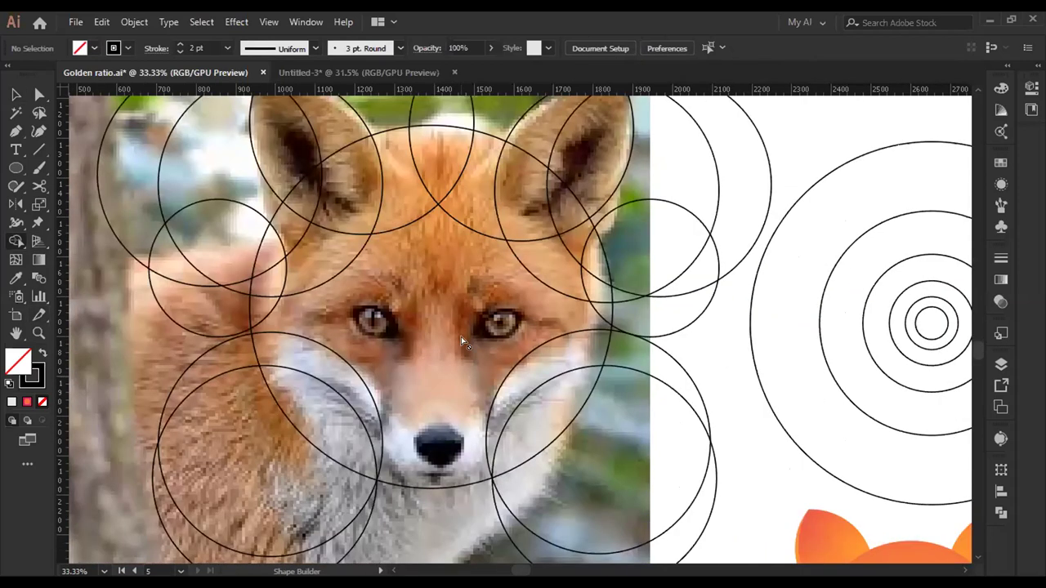
scroll(358, 345, "down", 4)
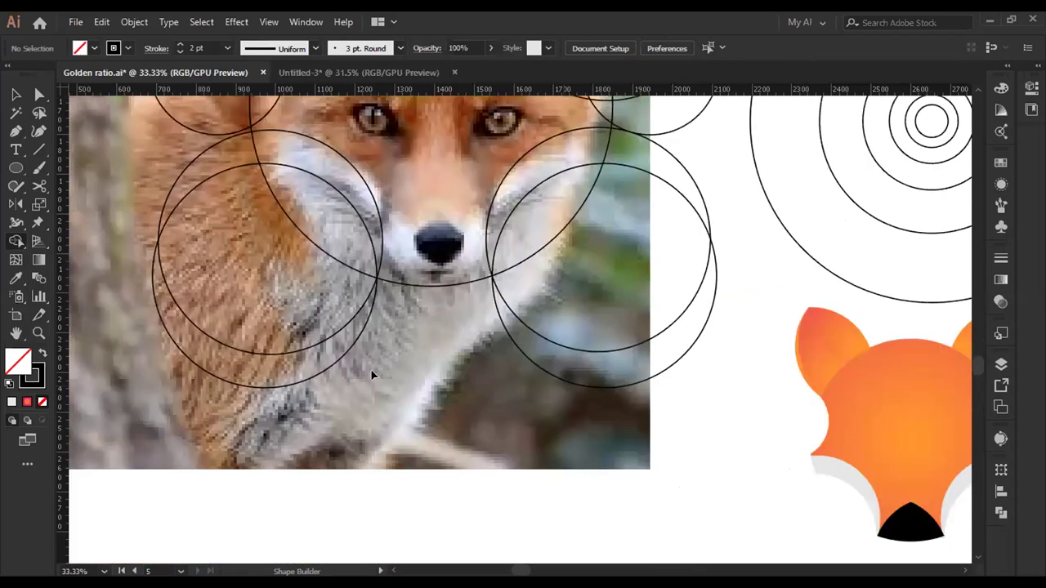
scroll(253, 249, "up", 4)
key("v")
key("ctrl+minus")
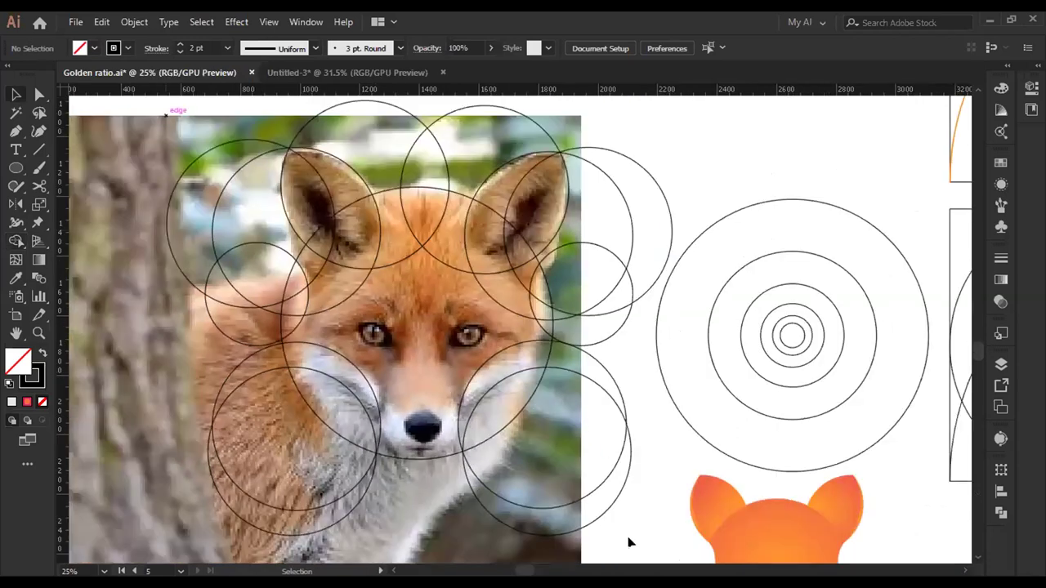
- Select all circles over the fox photo and try trimming away the segments outside the head's right-hand side with Shape Builder
left_click(557, 473)
scroll(558, 472, "down", 1)
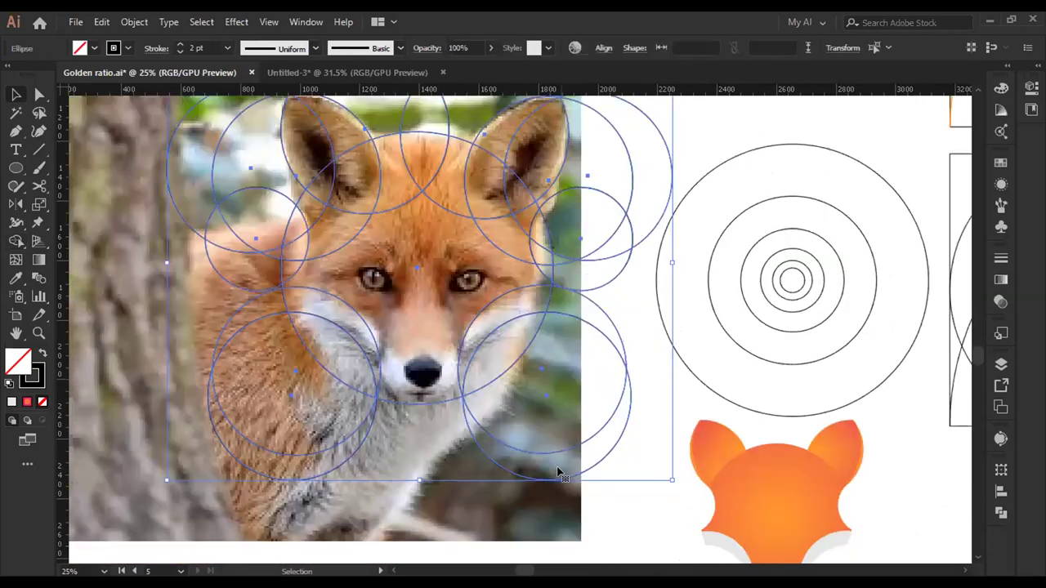
scroll(516, 394, "up", 1)
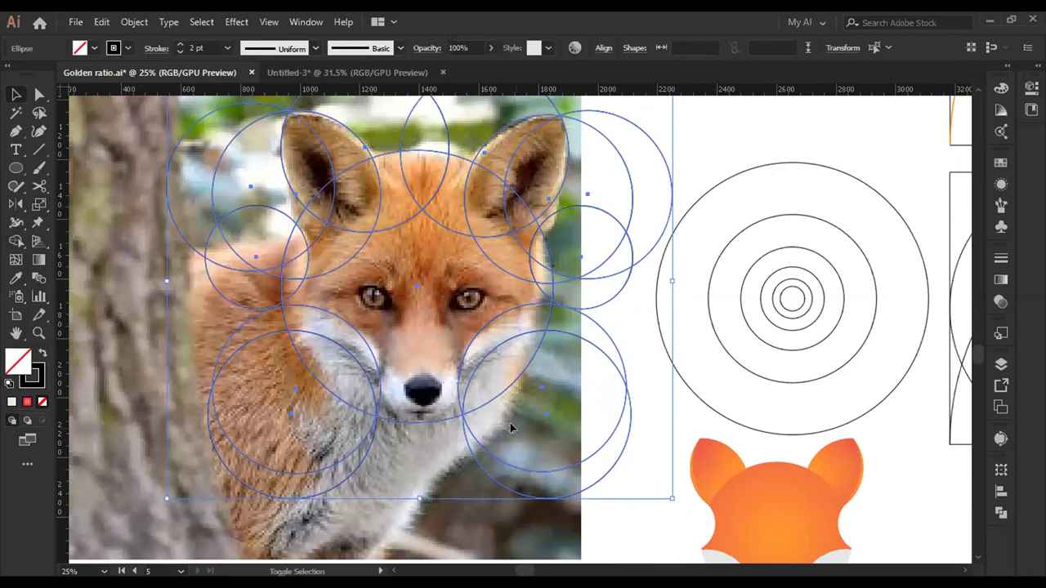
key("shift+m")
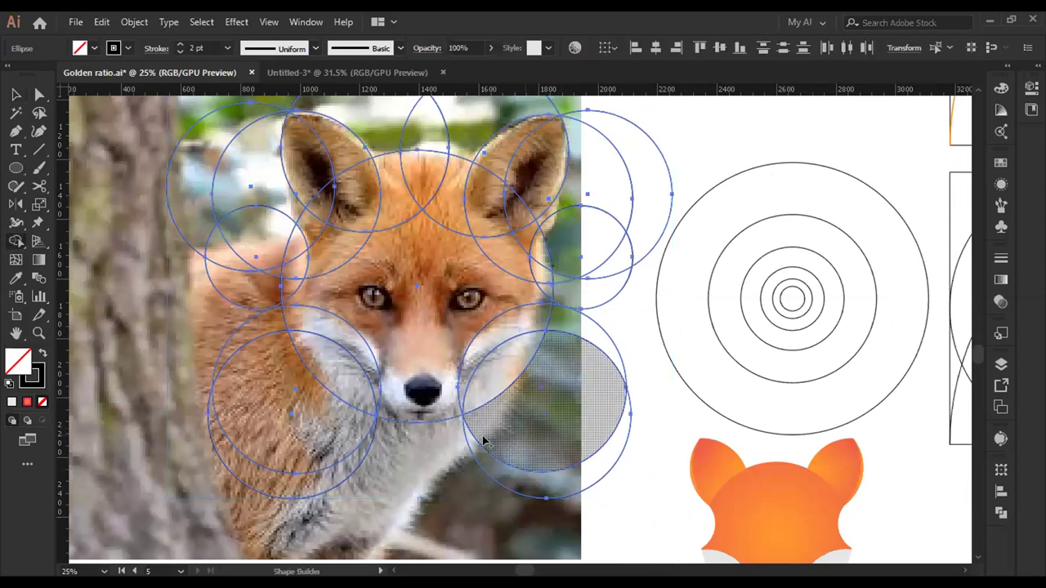
left_click(483, 350)
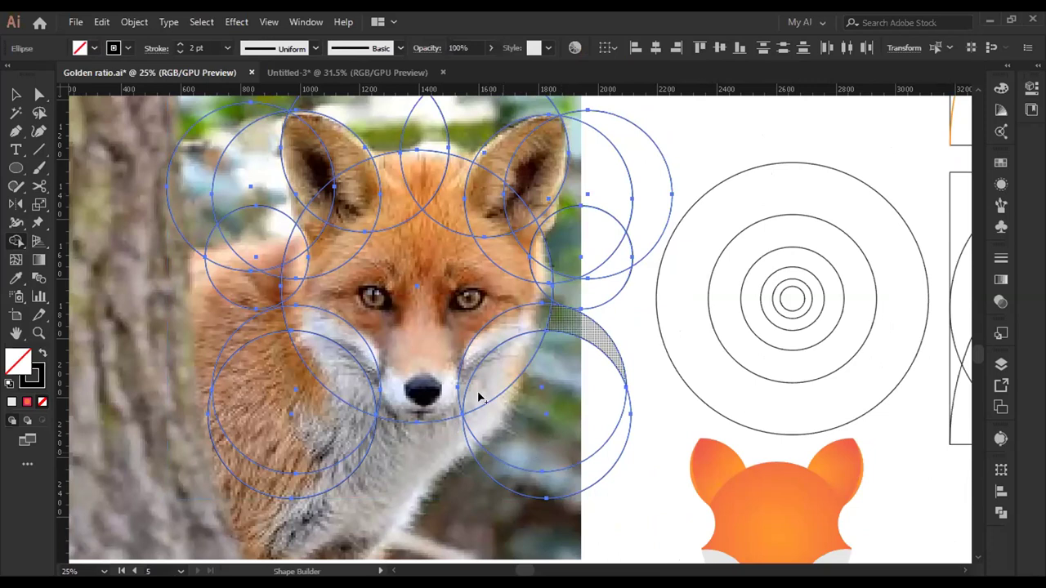
mouse_move(458, 463)
left_mouse_down()
mouse_move(506, 438)
mouse_move(541, 374)
mouse_move(580, 191)
mouse_move(618, 133)
mouse_move(654, 254)
mouse_move(593, 253)
mouse_move(606, 243)
mouse_move(614, 267)
mouse_move(614, 396)
mouse_move(546, 366)
left_mouse_up()
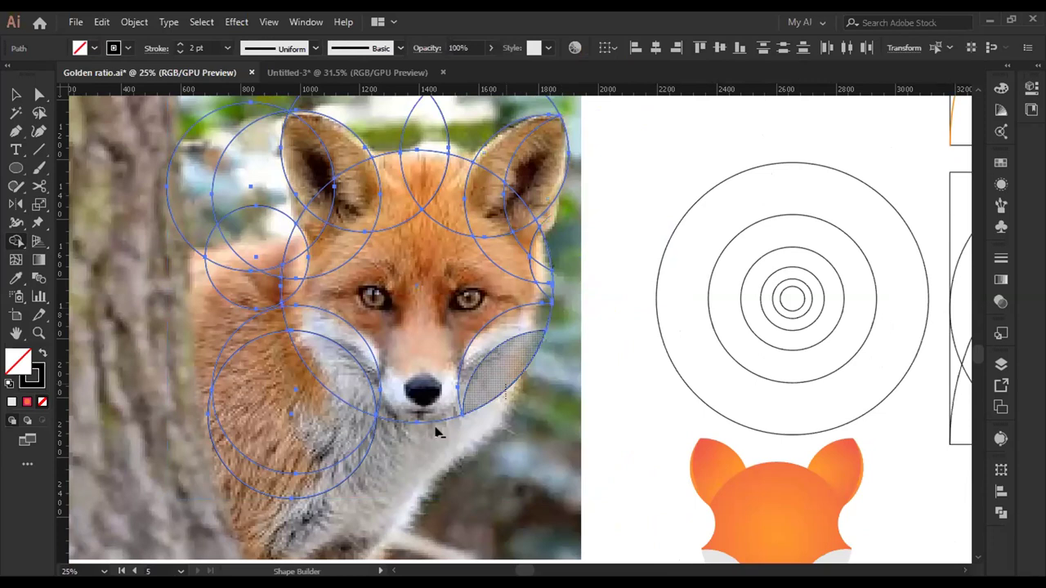
- Try removing the circle segments below both cheeks and outside the left-hand ear and side of the head
left_click(504, 374, "alt")
left_click(549, 288, "alt")
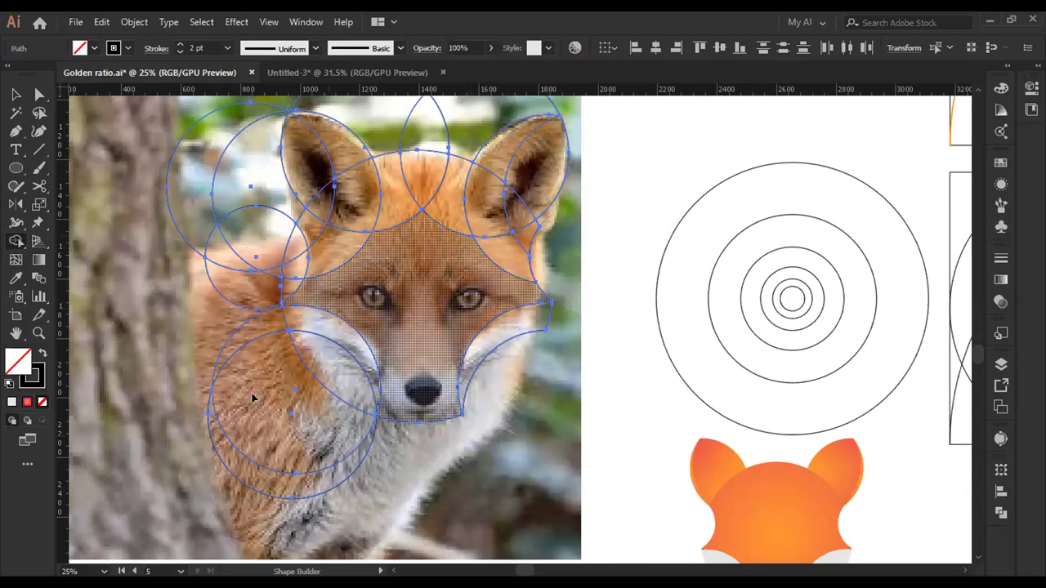
left_click(298, 434, "alt")
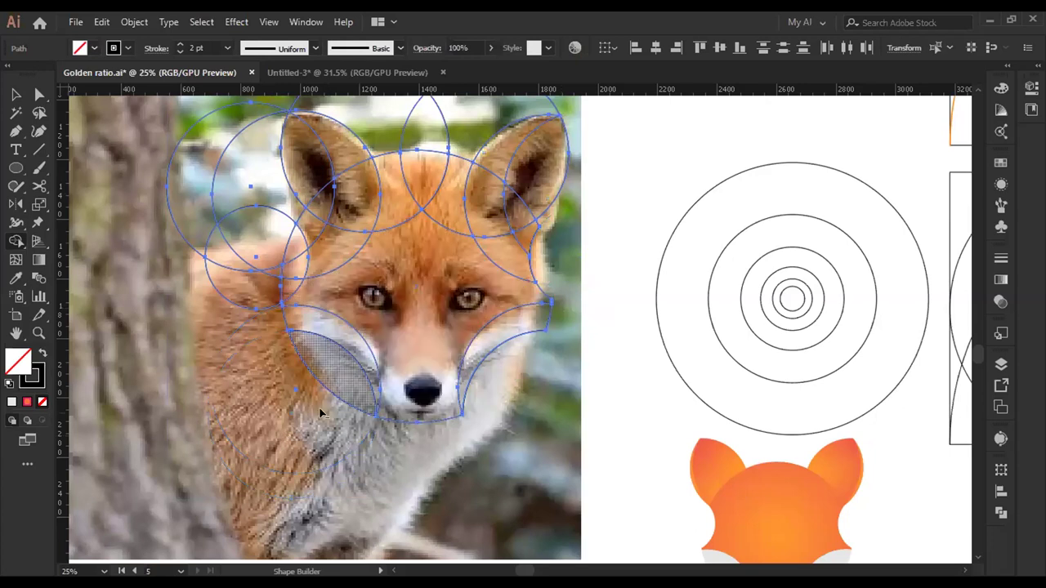
scroll(229, 292, "up", 3)
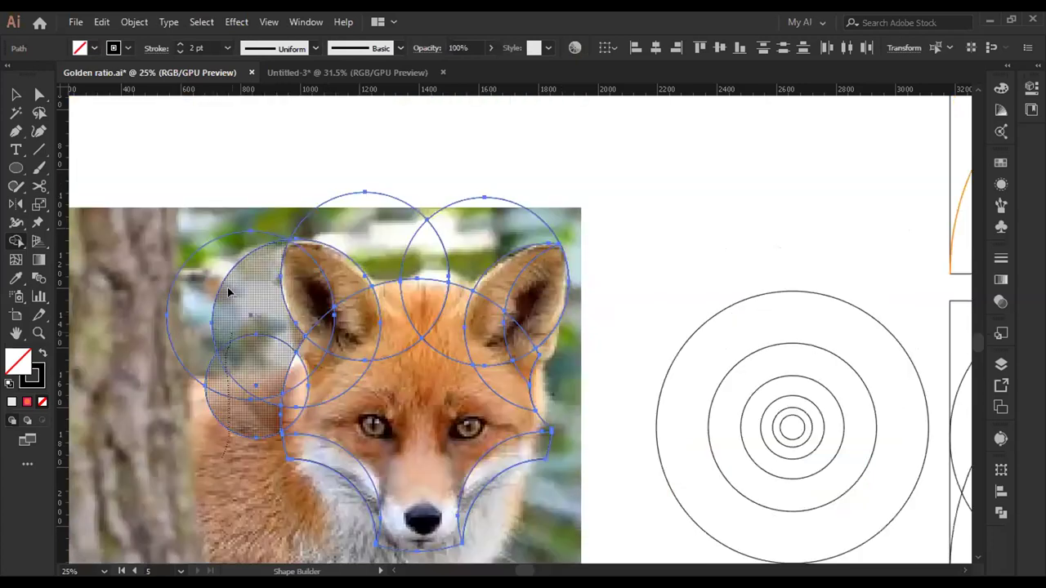
left_click(276, 378, "alt")
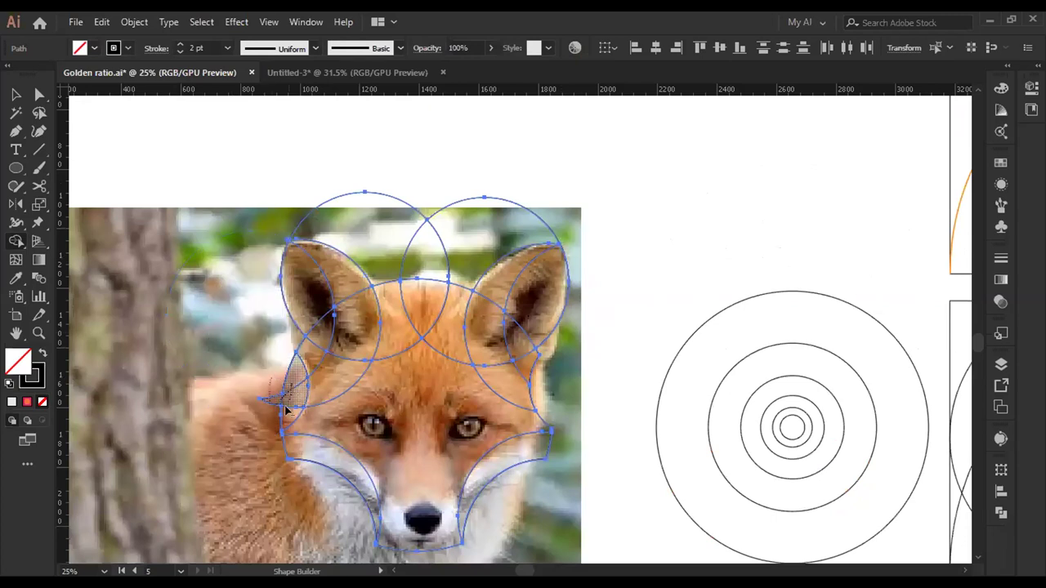
scroll(343, 424, "up", 1)
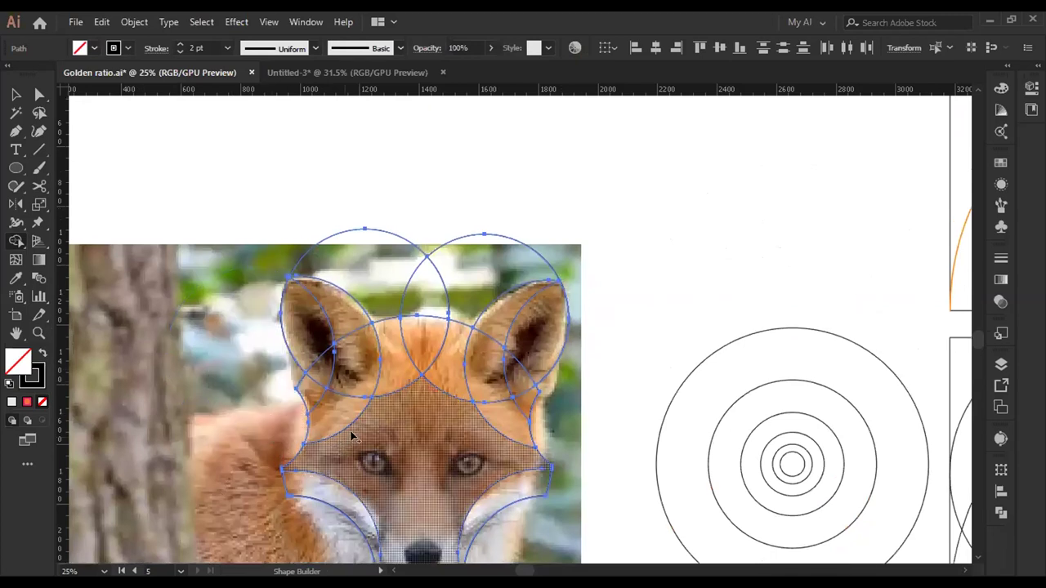
scroll(371, 445, "down", 1)
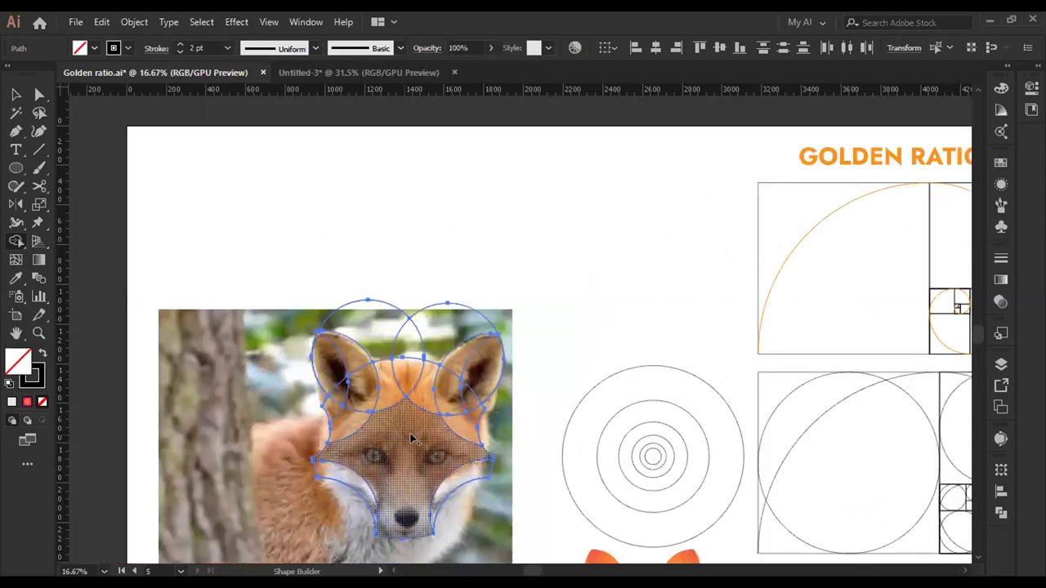
- Undo all the Shape Builder trimming to restore the full circles over the fox photo
scroll(422, 430, "down", 2)
key("v")
key("ctrl+z")
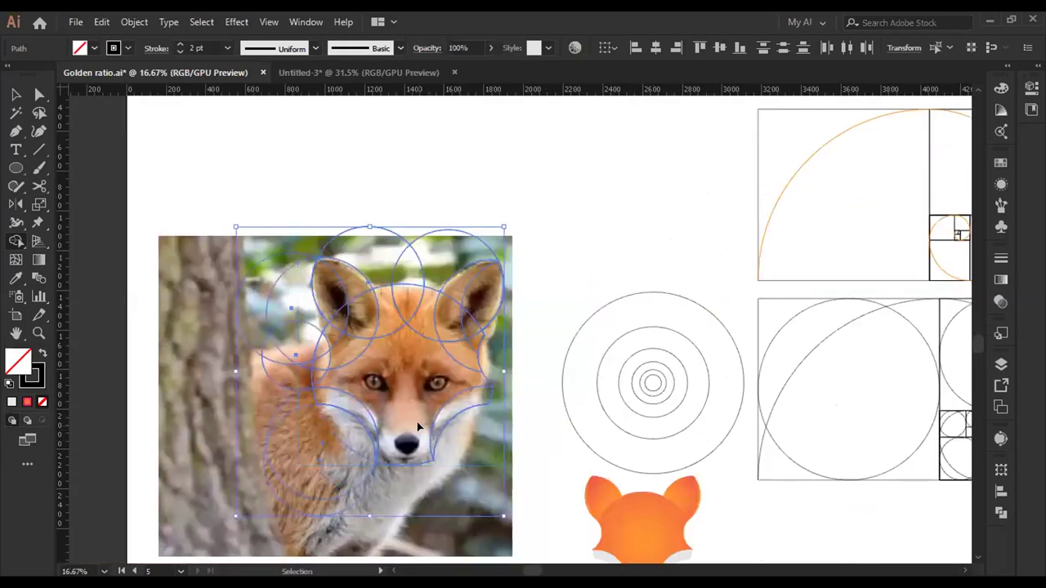
key("ctrl+z")
key("ctrl+z")
key("ctrl+z")
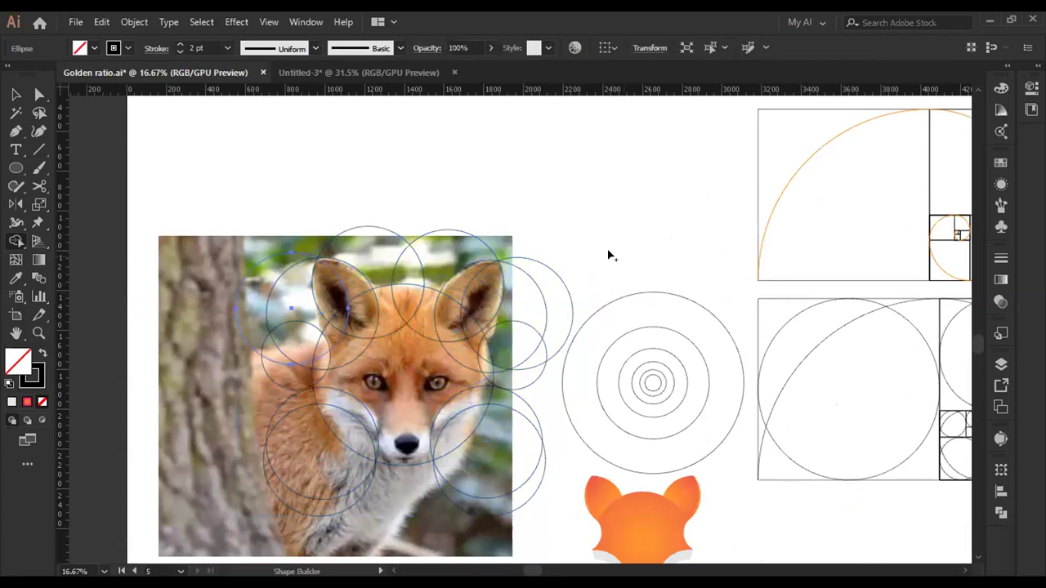
- Move the set of concentric golden ratio circles from above the reference logo to below the golden rectangle filled with circles
scroll(588, 237, "down", 5)
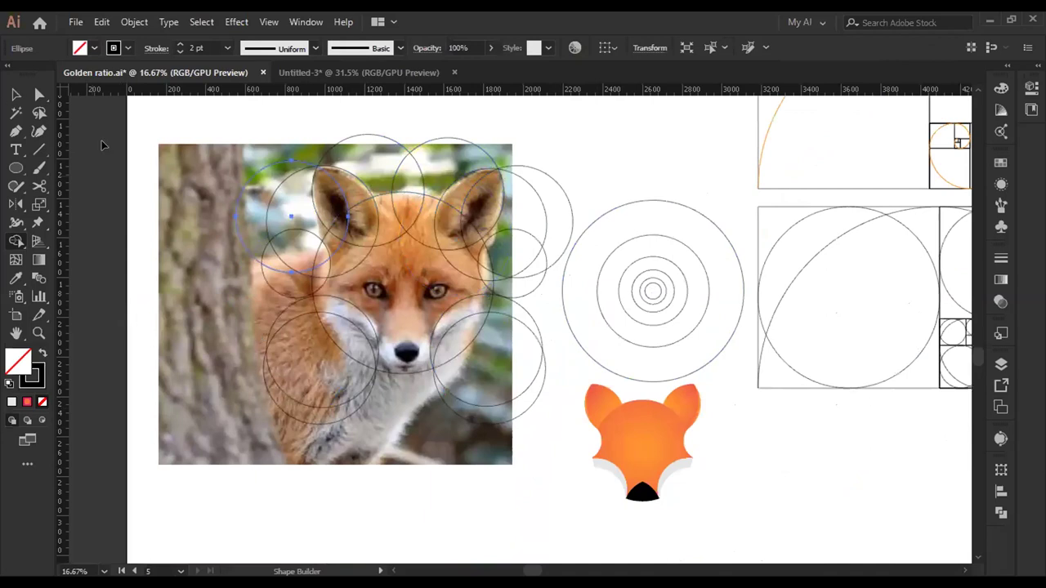
left_click(17, 94)
left_click(456, 422)
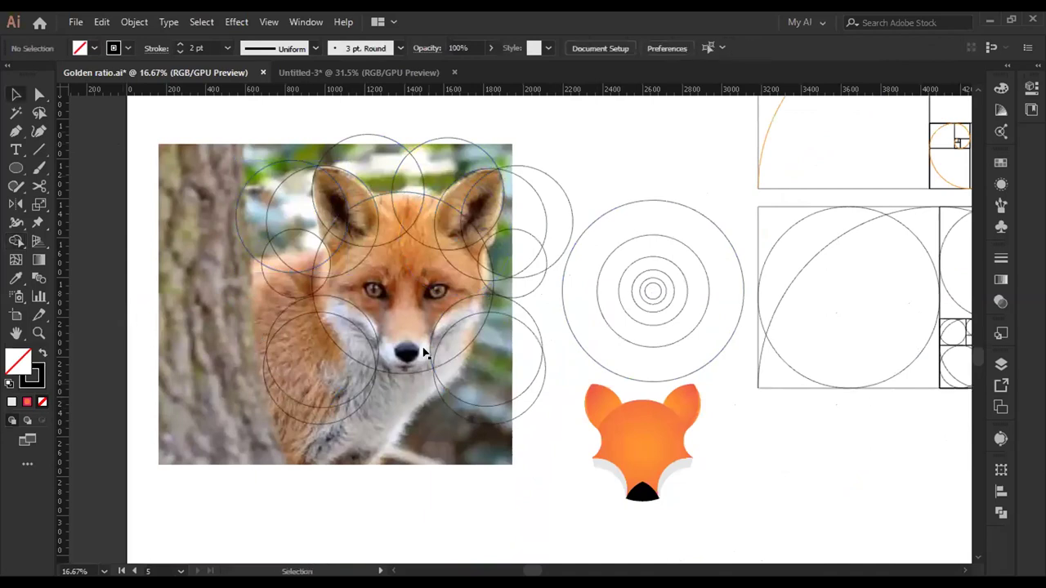
left_click(656, 290)
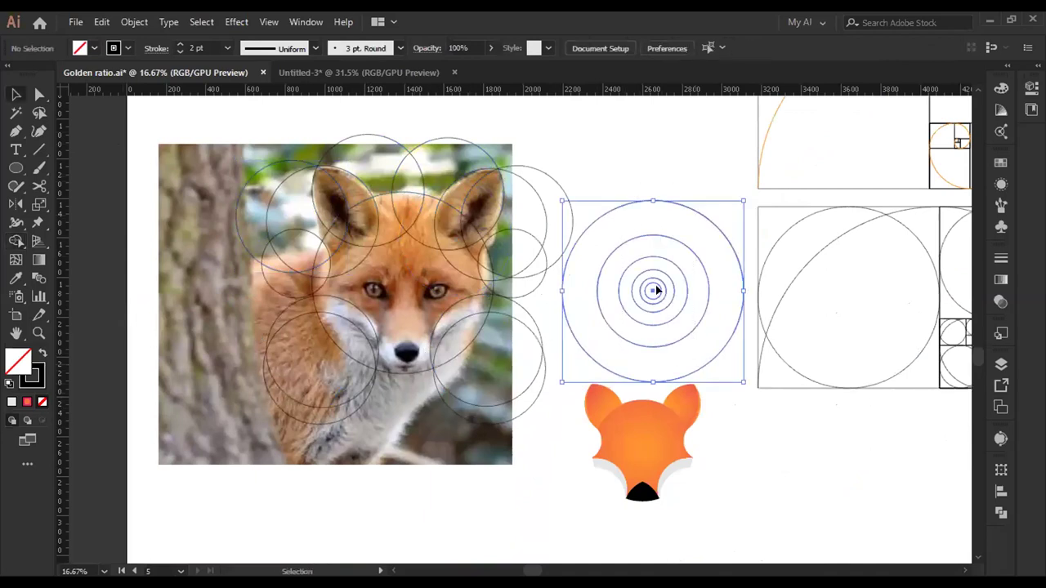
left_click(645, 201)
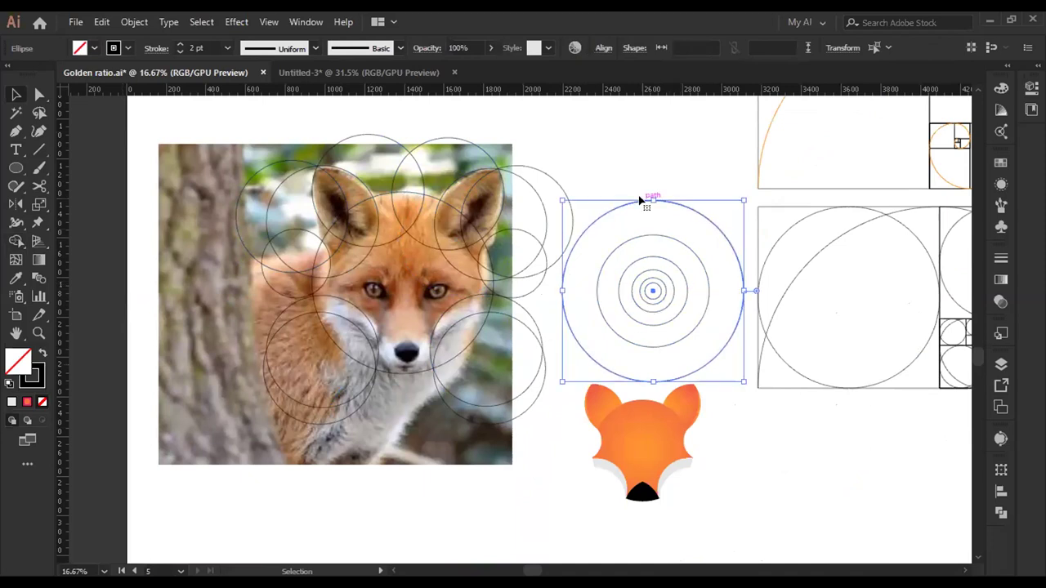
left_click(616, 161)
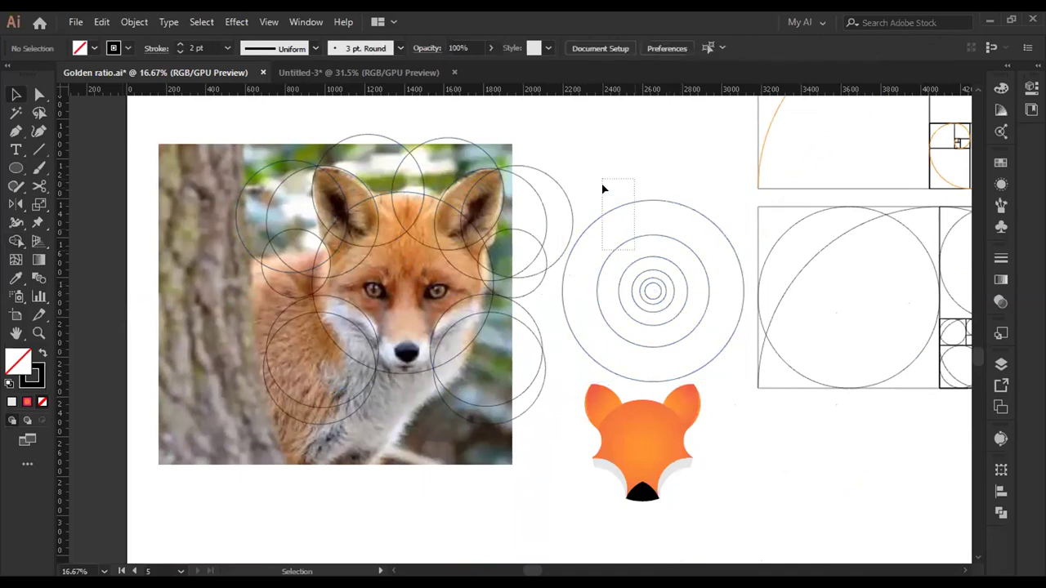
left_click_drag(652, 292, 857, 507)
left_click(577, 201)
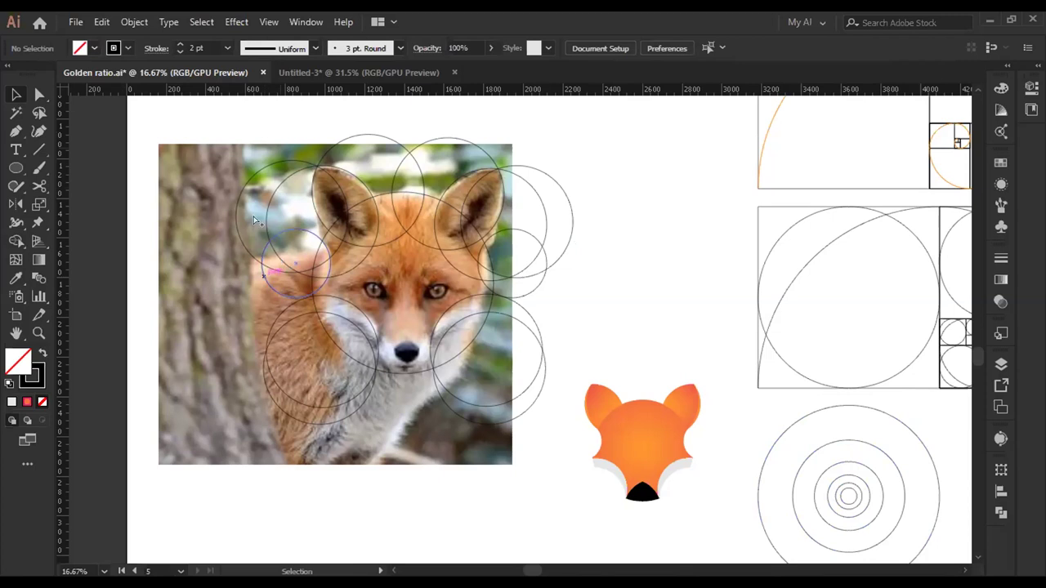
- Duplicate the fox photo together with all its construction circles onto the empty canvas to the left of the artboard
key("ctrl+a")
scroll(248, 155, "up", 1)
left_click_drag(218, 175, 551, 510)
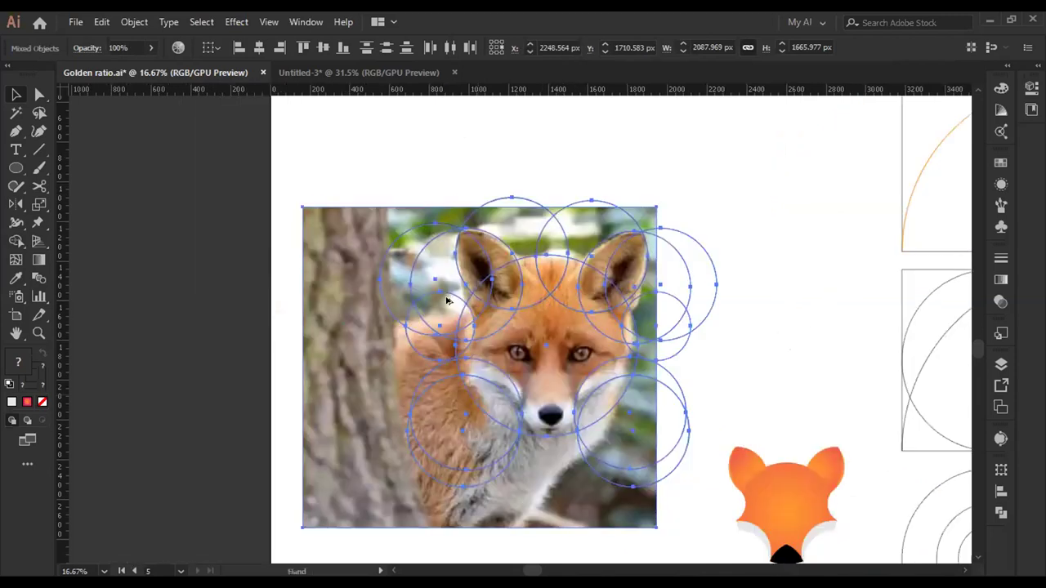
scroll(446, 299, "left", 3)
scroll(572, 167, "left", 3)
left_click_drag(579, 164, 432, 339)
left_click(376, 329)
scroll(376, 330, "right", 2)
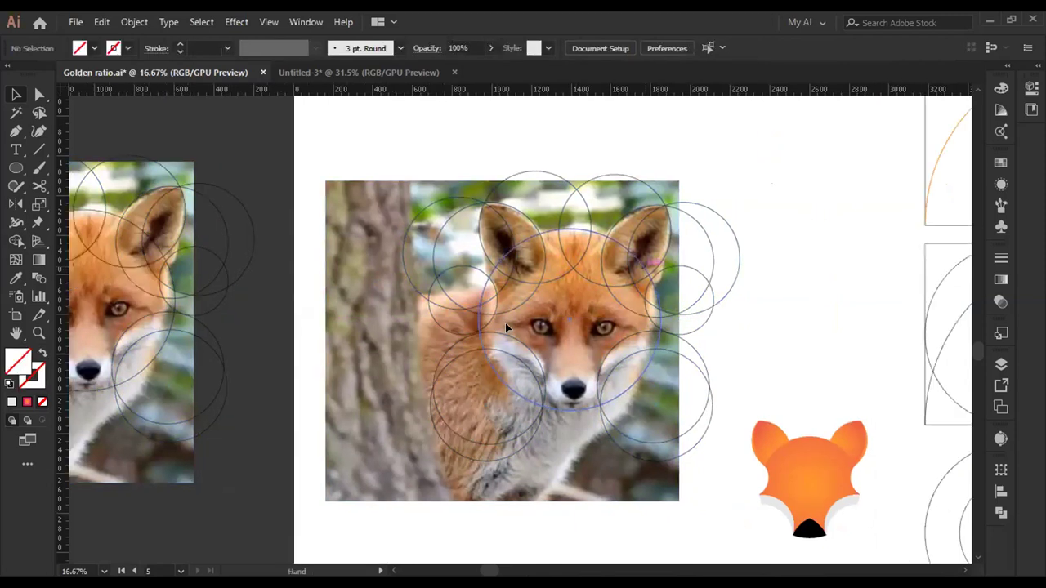
- Select the circles over the artboard's fox photo and remove the segments outside the right-hand side and below the cheeks with Shape Builder
left_click_drag(544, 346, 530, 340)
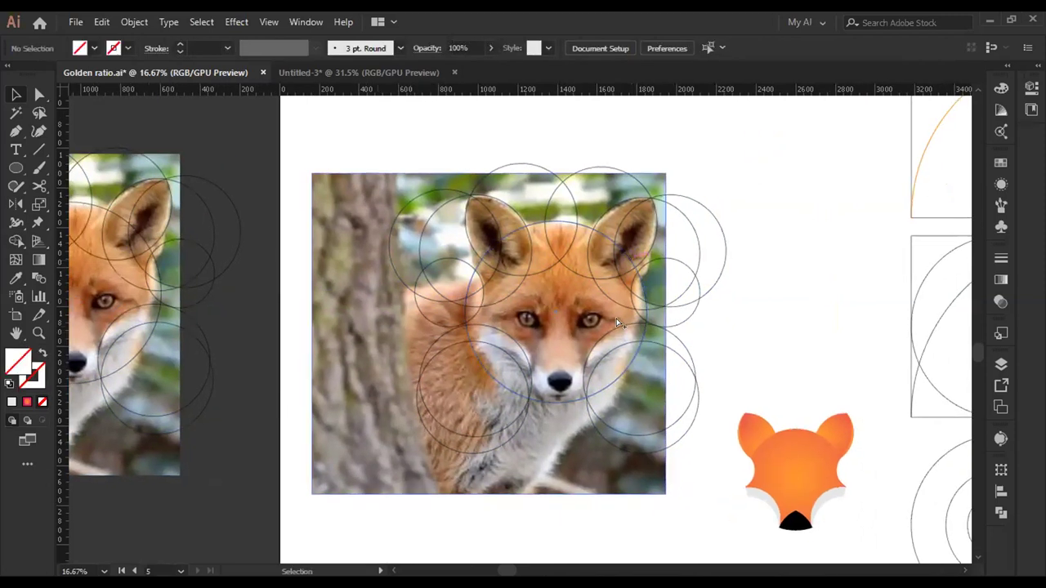
key("ctrl+equal")
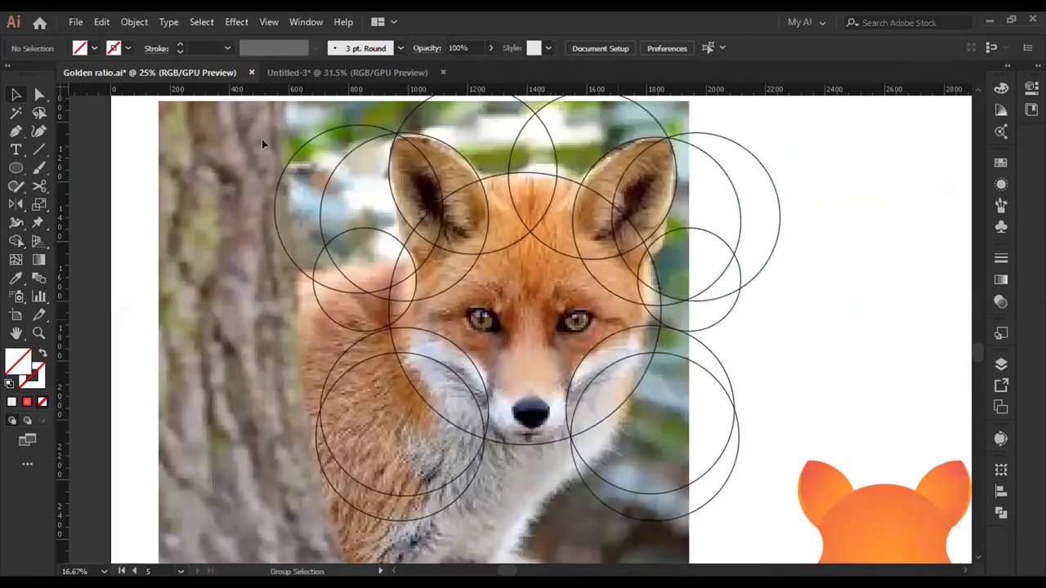
key("ctrl+equal")
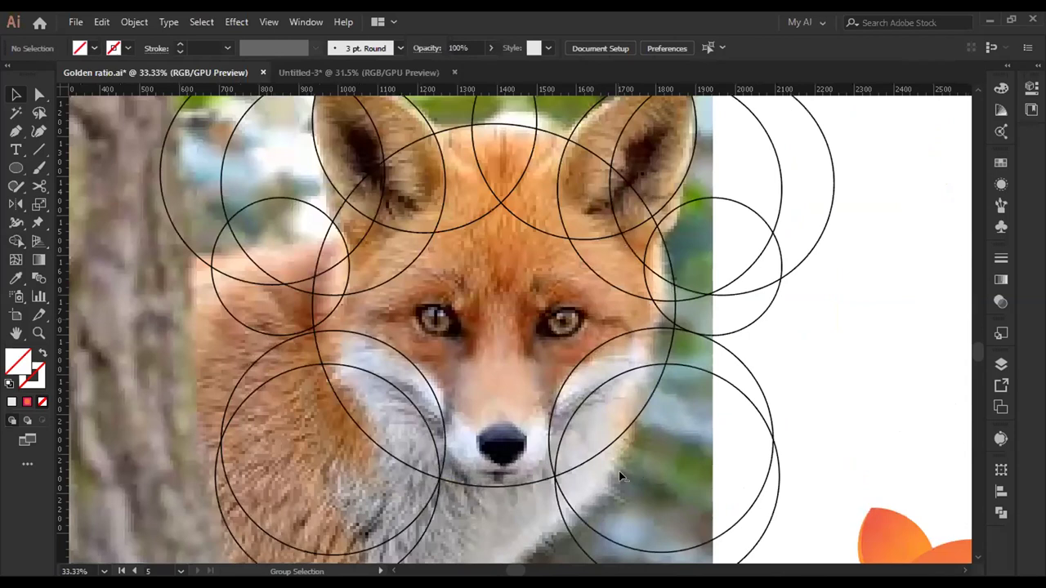
key("ctrl+minus")
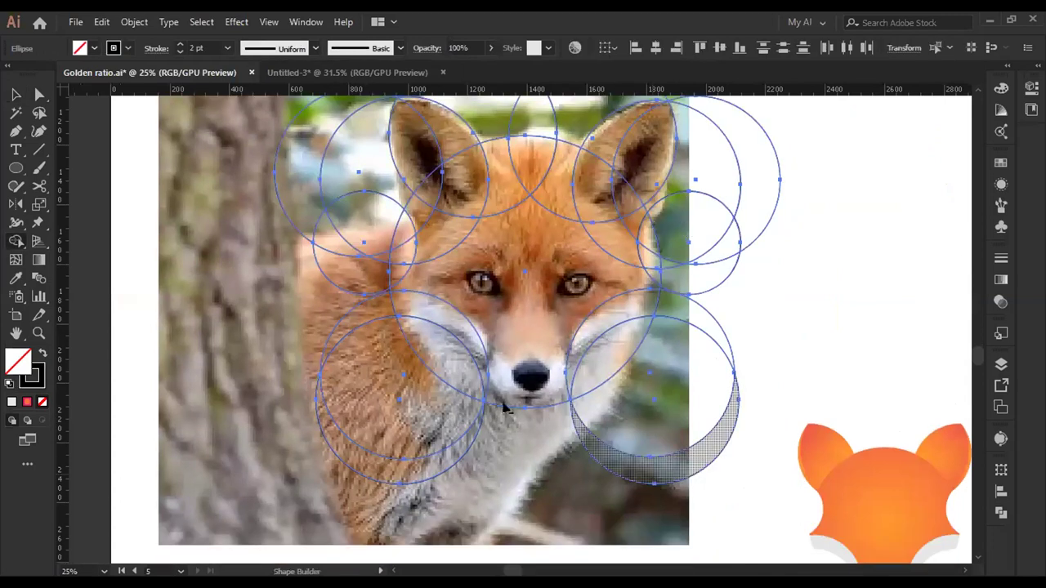
left_click_drag(430, 477, 445, 389)
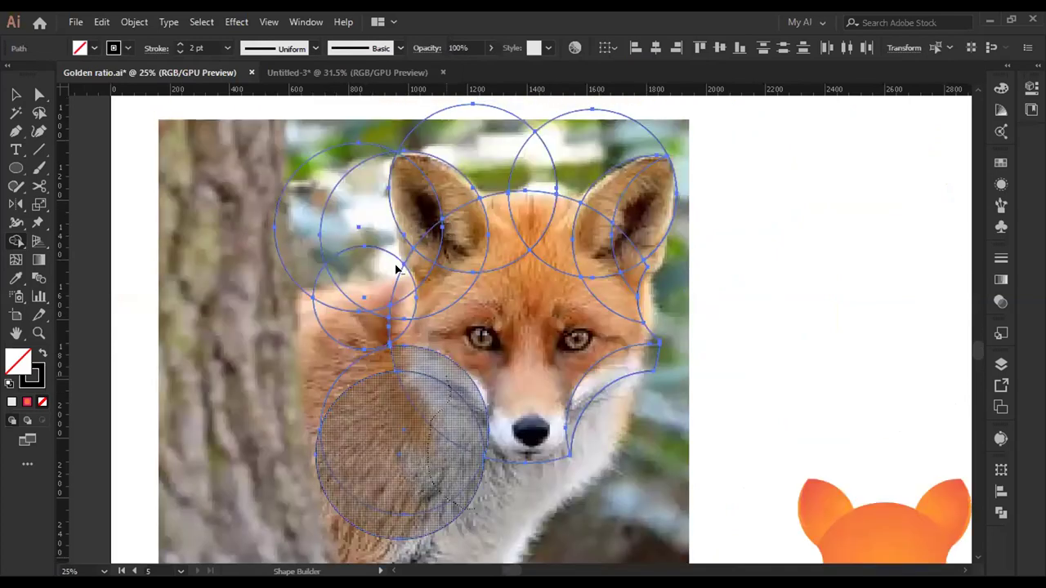
- Remove the remaining circle segments outside the left-hand side of the head and above the head between the ears
mouse_move(372, 304)
left_mouse_down()
mouse_move(397, 310)
mouse_move(385, 303)
left_mouse_up()
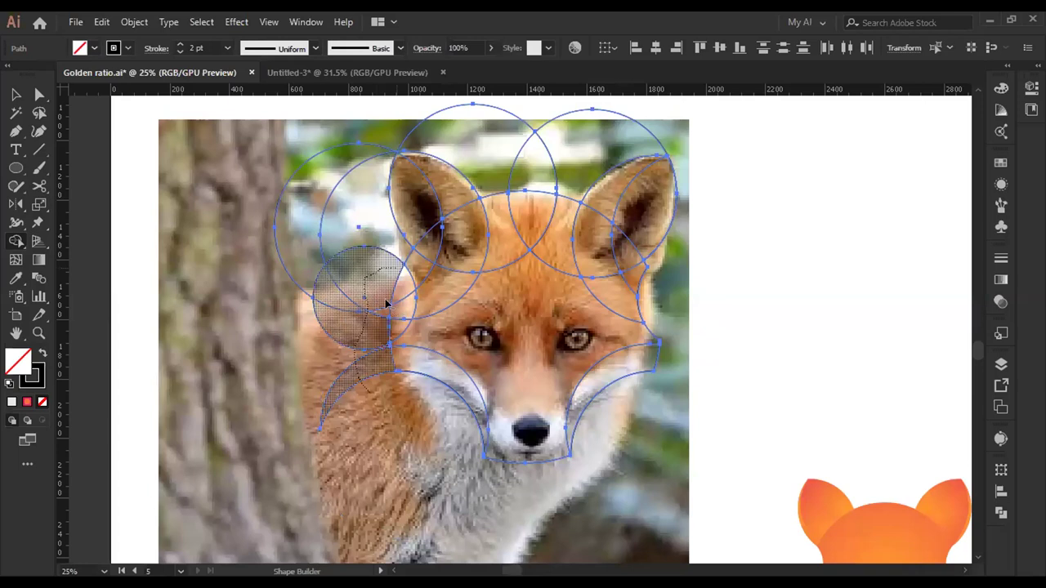
left_click_drag(388, 303, 315, 330)
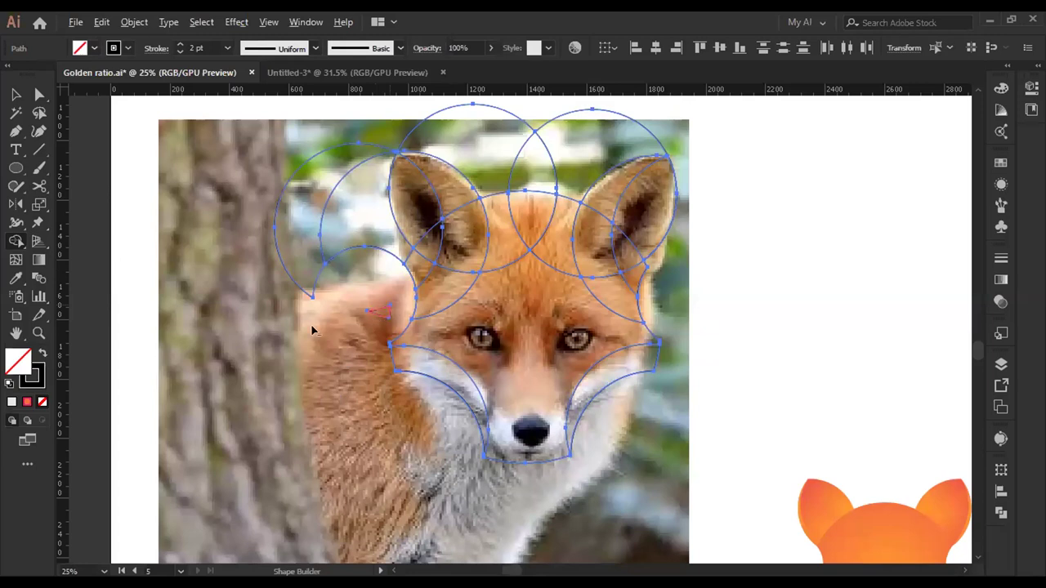
key("ctrl+1")
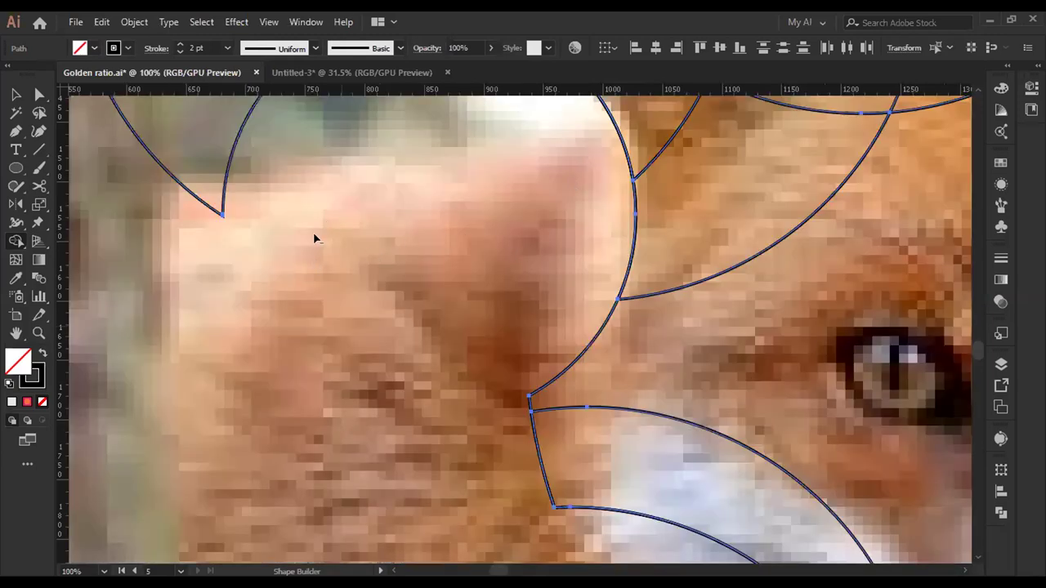
key("ctrl+0")
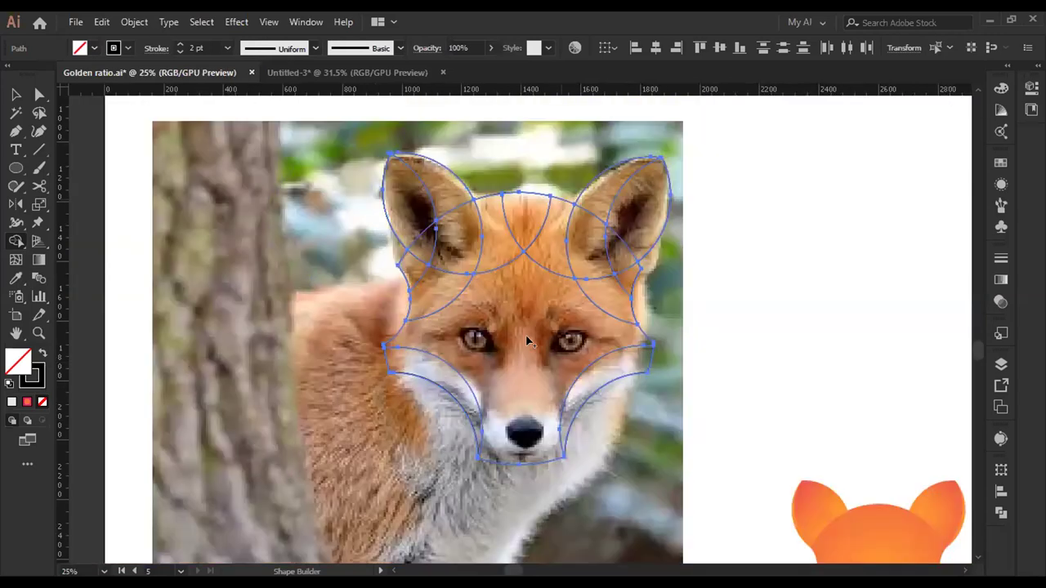
scroll(514, 368, "up", 1)
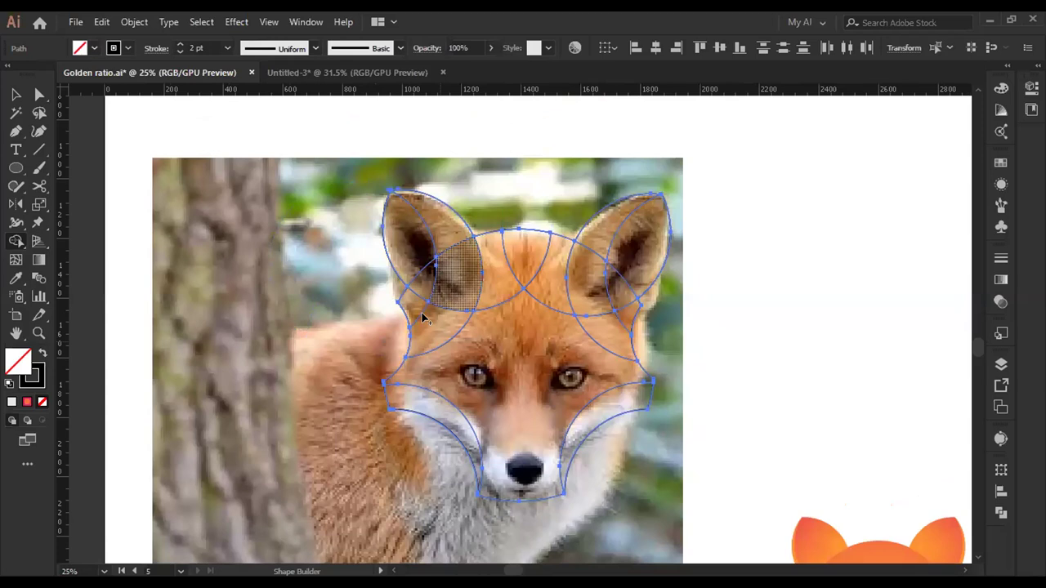
- Merge the circle regions inside the fox's head outline into one face shape with Shape Builder and clear the selection
mouse_move(425, 317)
left_mouse_down()
mouse_move(465, 278)
mouse_move(561, 281)
mouse_move(614, 327)
mouse_move(607, 337)
mouse_move(701, 355)
left_mouse_up()
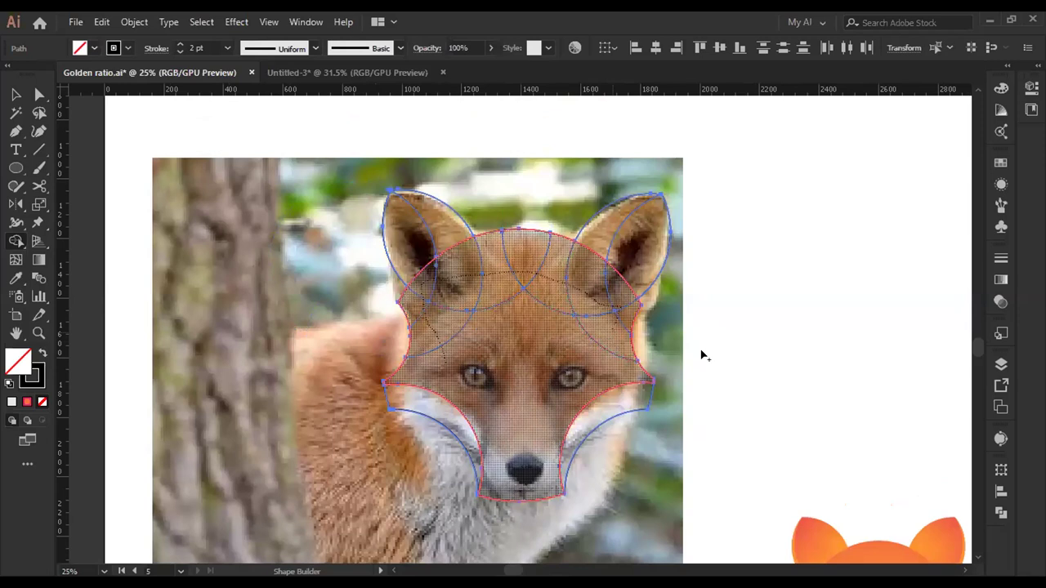
mouse_move(701, 356)
left_mouse_down()
mouse_move(727, 324)
mouse_move(681, 369)
mouse_move(667, 307)
left_mouse_up()
key("ctrl+shift+a")
key("v")
- Examine the trimmed face, ear and cheek outlines over the fox photo alongside the reference logo
mouse_move(617, 438)
left_mouse_down()
mouse_move(551, 336)
mouse_move(535, 351)
left_mouse_up()
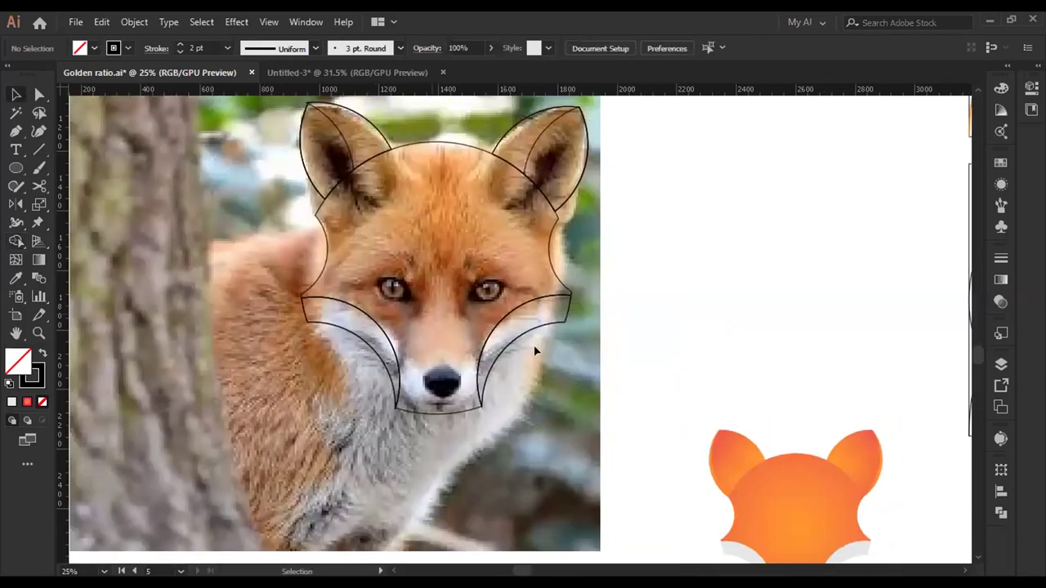
scroll(551, 336, "down", 1)
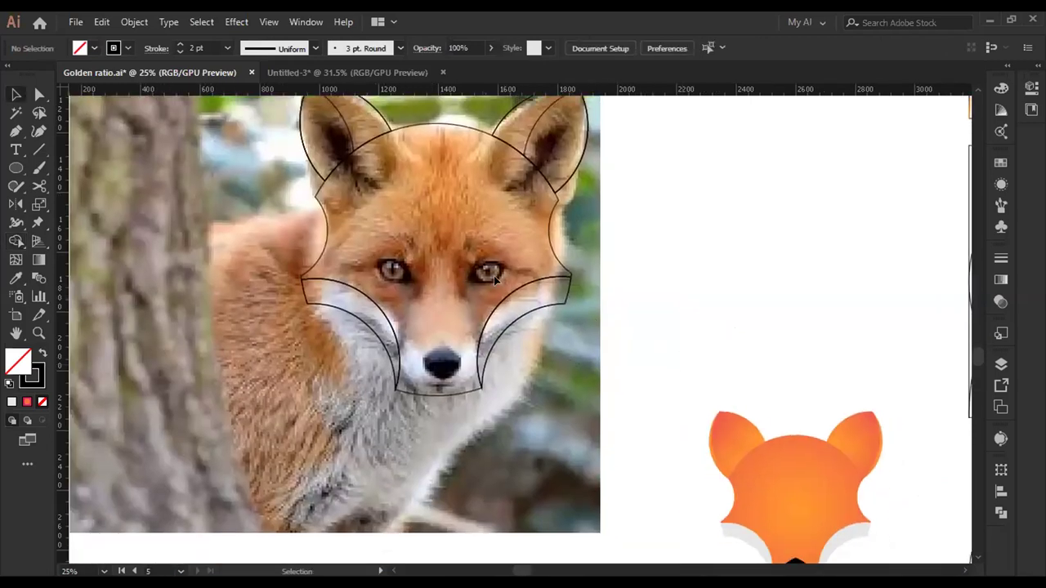
scroll(468, 271, "down", 2)
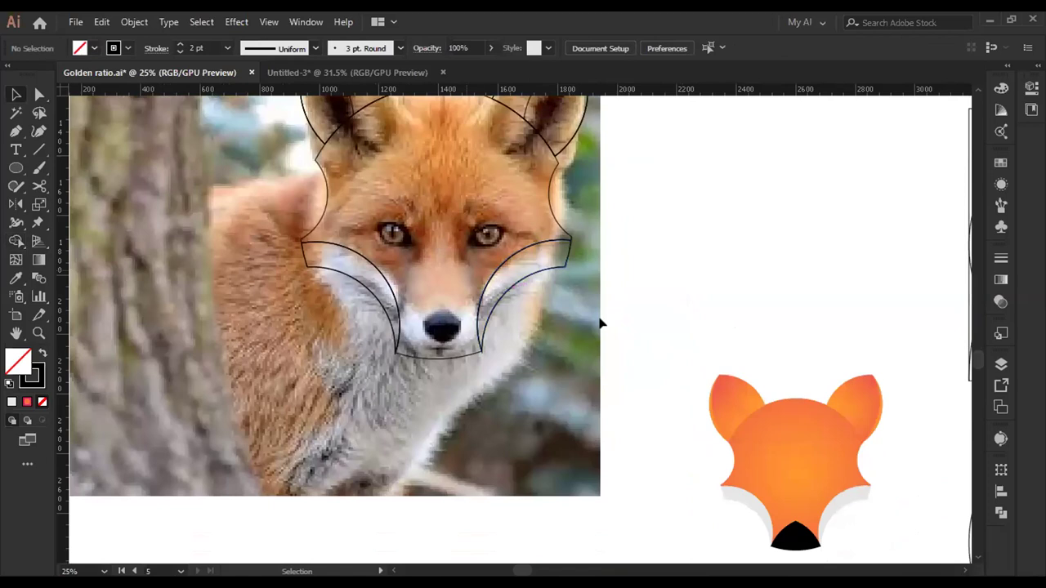
scroll(603, 323, "up", 1)
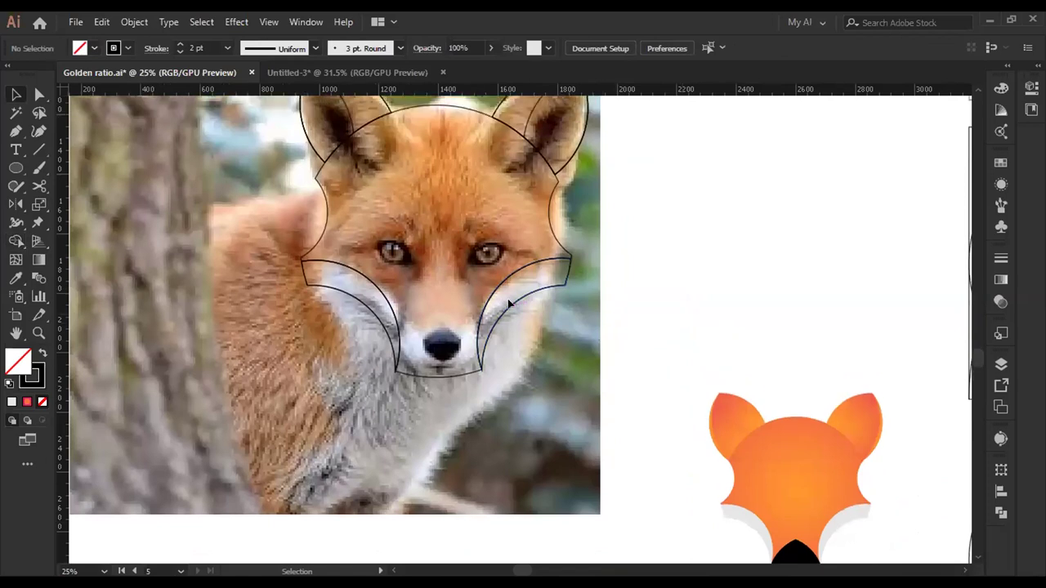
scroll(498, 301, "down", 1)
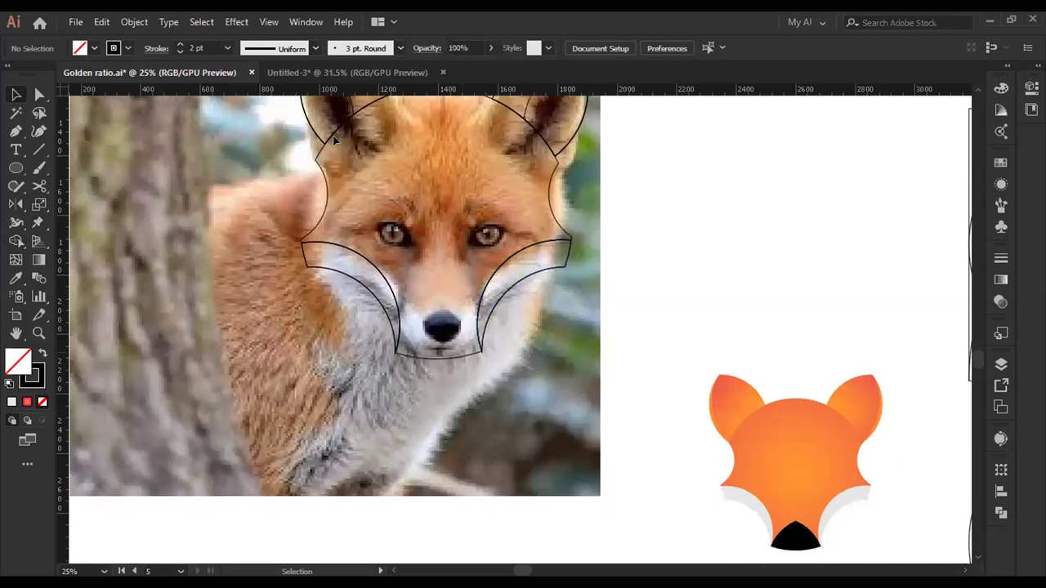
scroll(687, 316, "up", 3)
scroll(822, 469, "down", 3)
left_click_drag(657, 400, 795, 433)
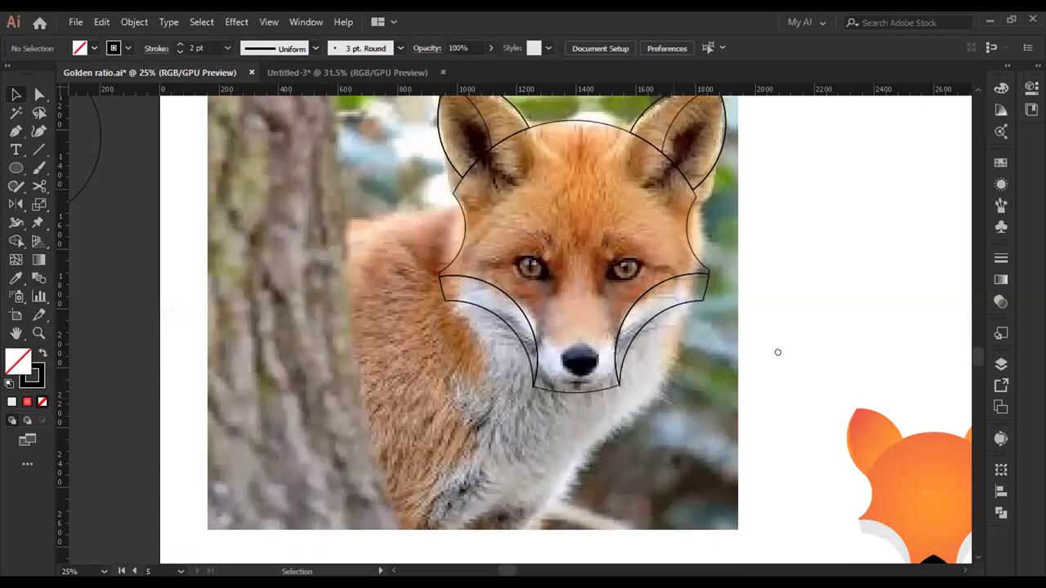
- Place a copy of the second-largest concentric golden ratio circle over the muzzle, passing through the left mouth corner and above the nose
key("ctrl+minus")
left_click(740, 443)
scroll(664, 218, "right", 1)
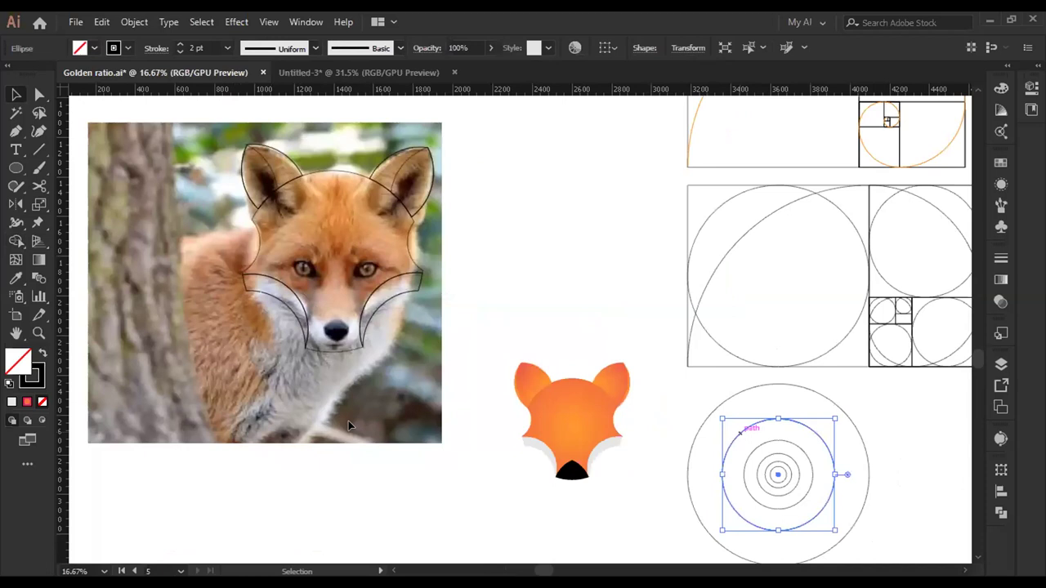
key("ctrl+plus")
key("ctrl+plus")
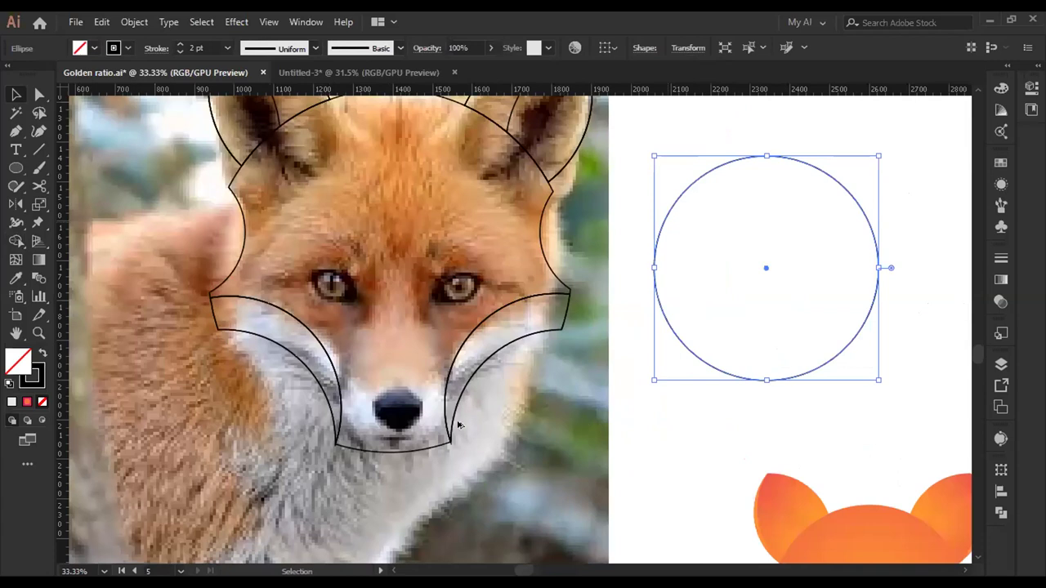
scroll(456, 425, "up", 1)
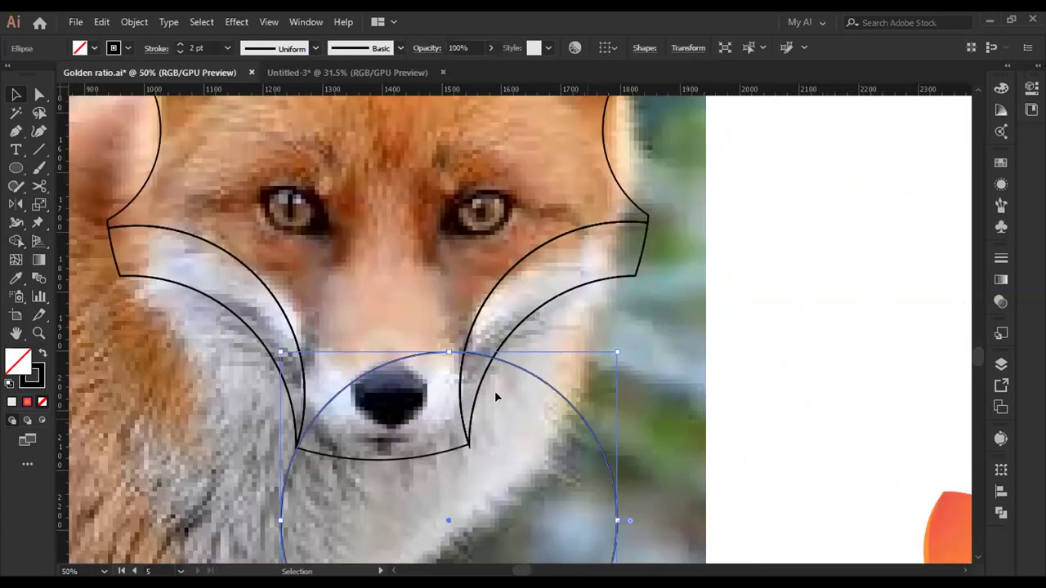
- Duplicate the muzzle circle about 216 px to the left so it passes through the right mouth corner
left_click_drag(494, 391, 607, 405)
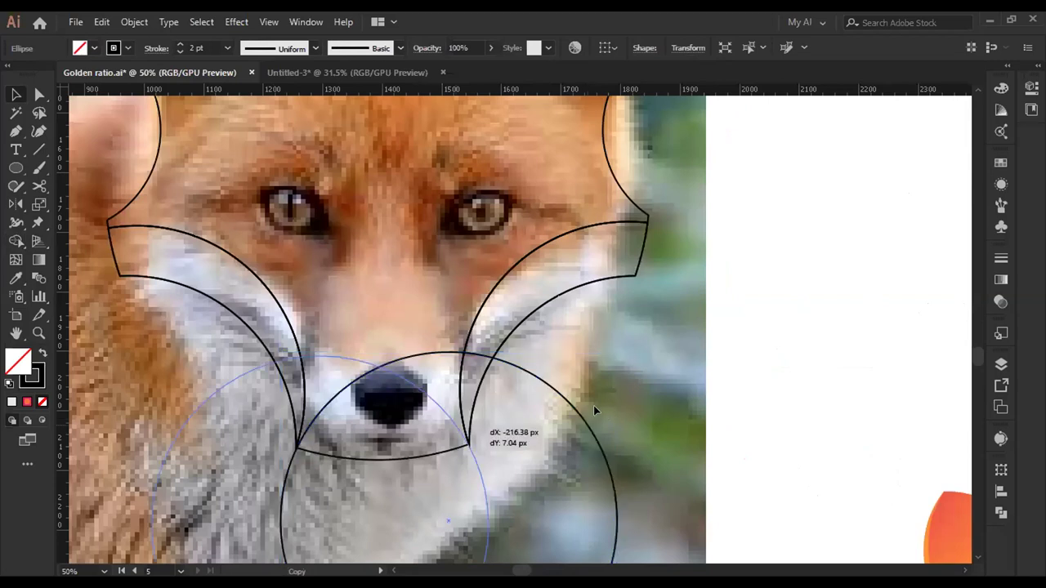
left_click_drag(593, 405, 593, 405)
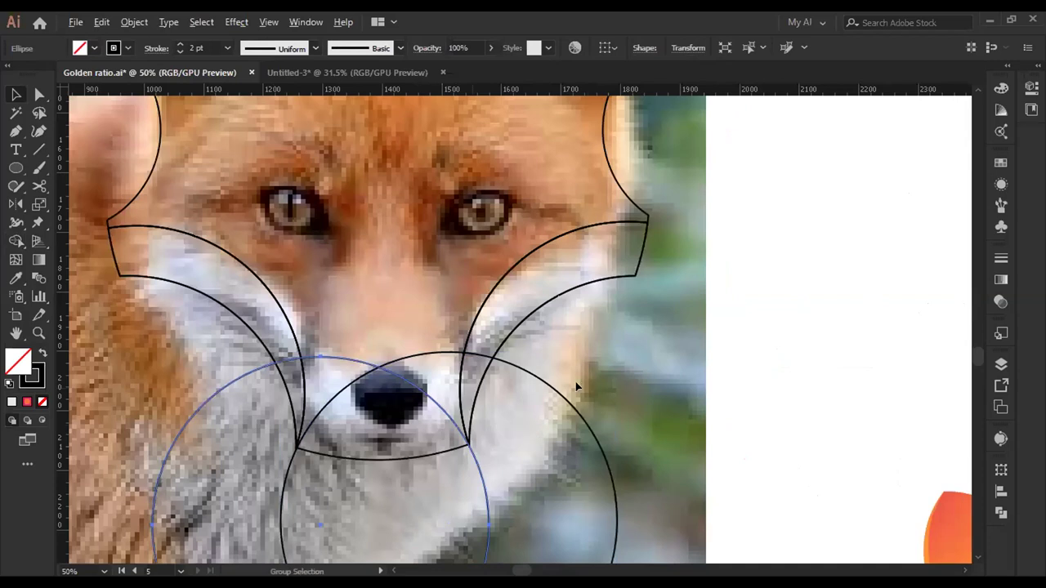
key("ctrl+minus")
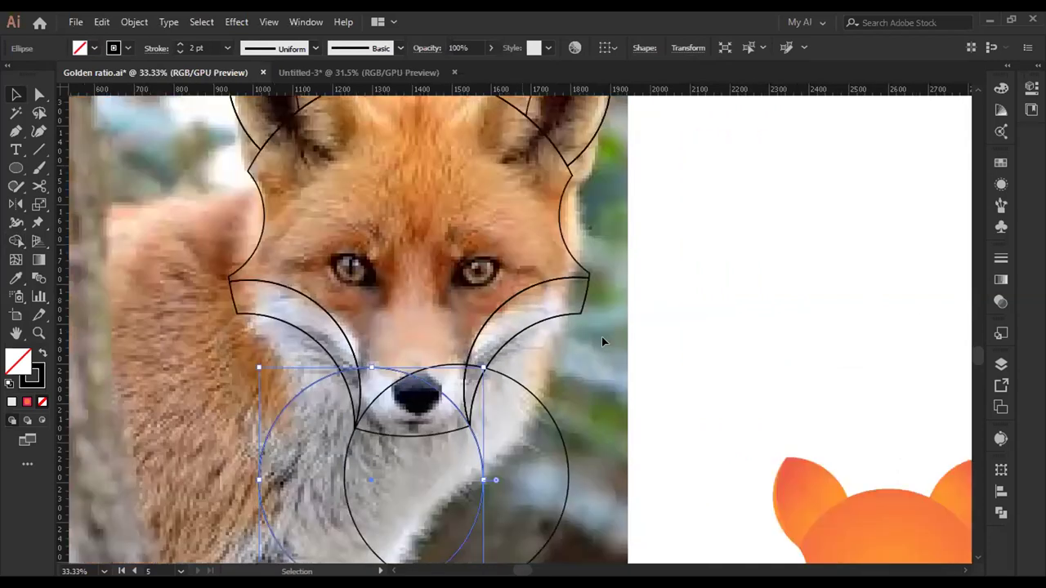
- Compare the two overlapping muzzle circles with the nose of the reference logo and the concentric golden ratio circles
scroll(579, 327, "down", 1)
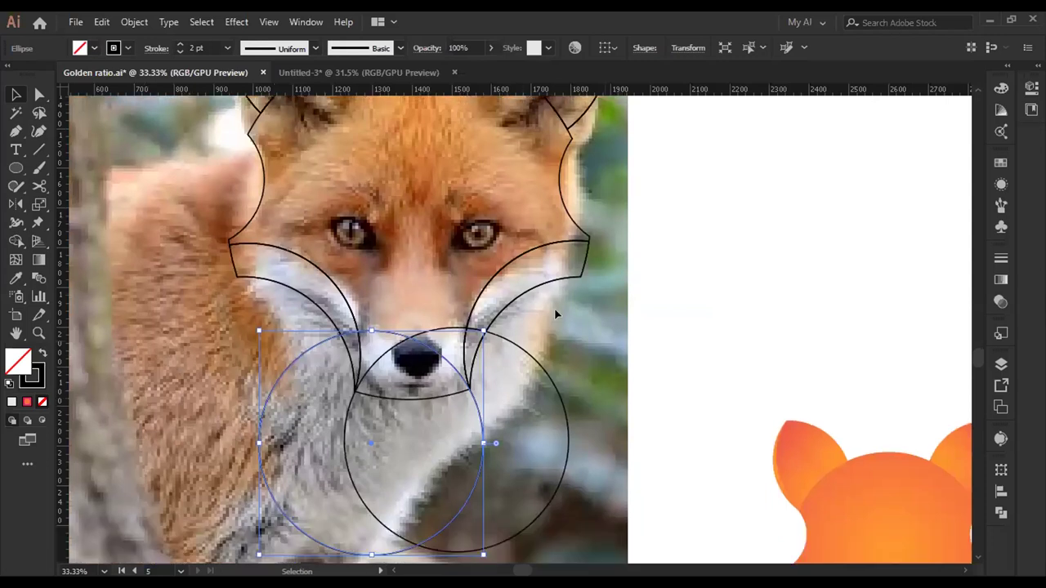
scroll(579, 327, "right", 1)
key("a")
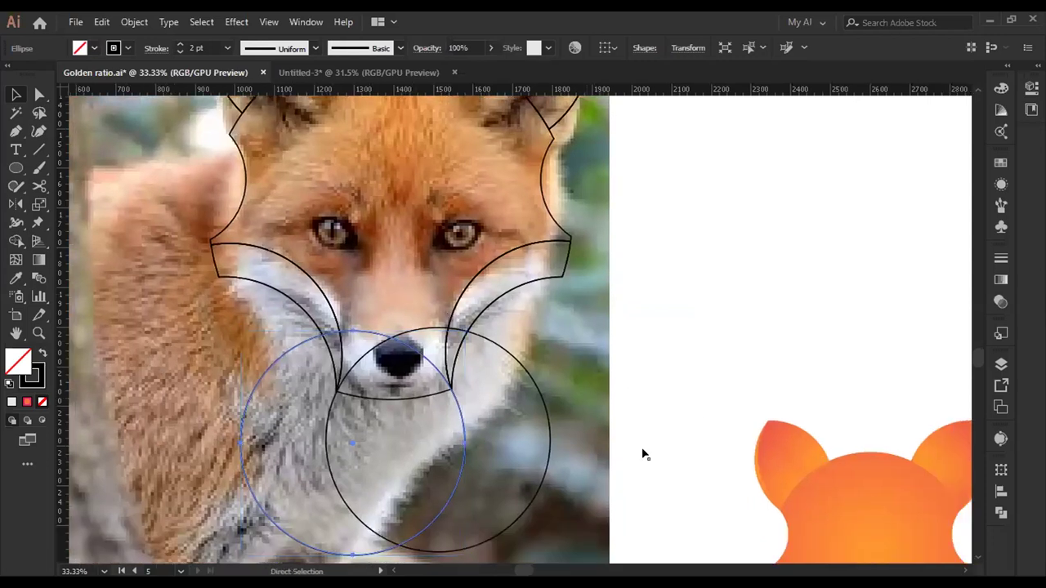
key("ctrl+minus")
scroll(662, 486, "right", 5)
scroll(663, 486, "down", 2)
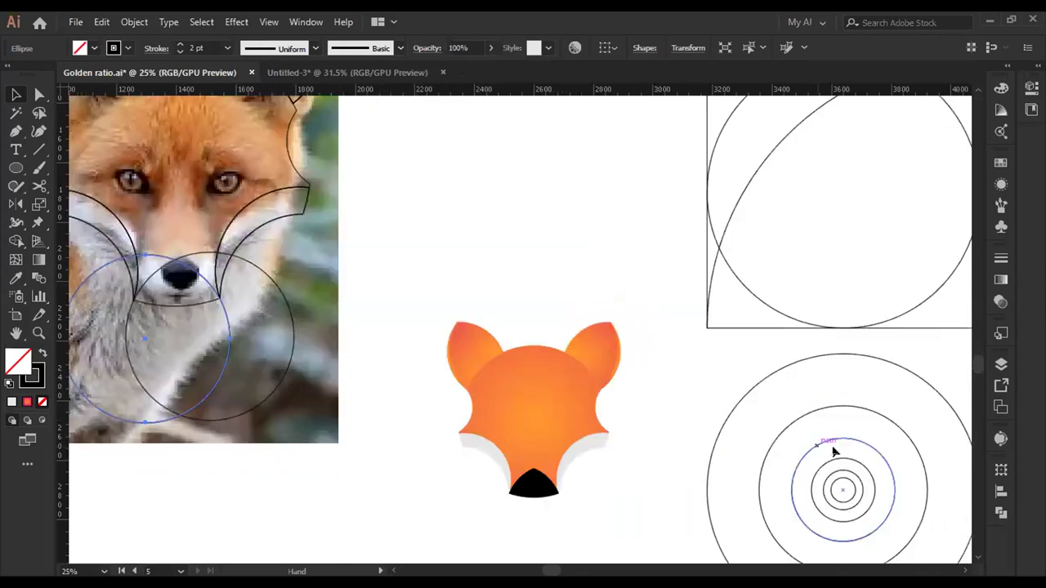
scroll(665, 425, "right", 3)
scroll(665, 425, "down", 2)
key("ctrl+h")
left_click(556, 441)
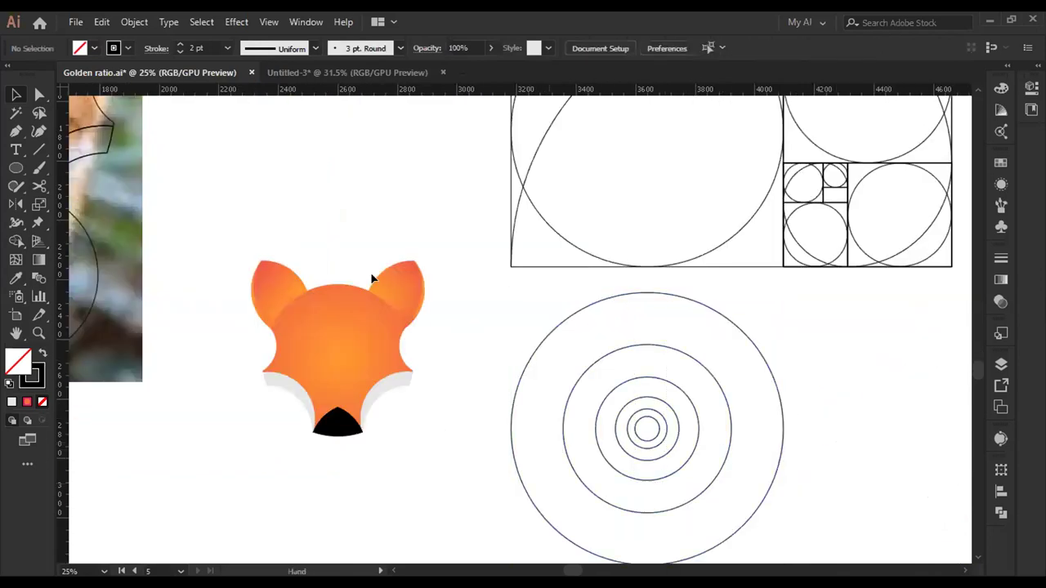
scroll(405, 289, "left", 4)
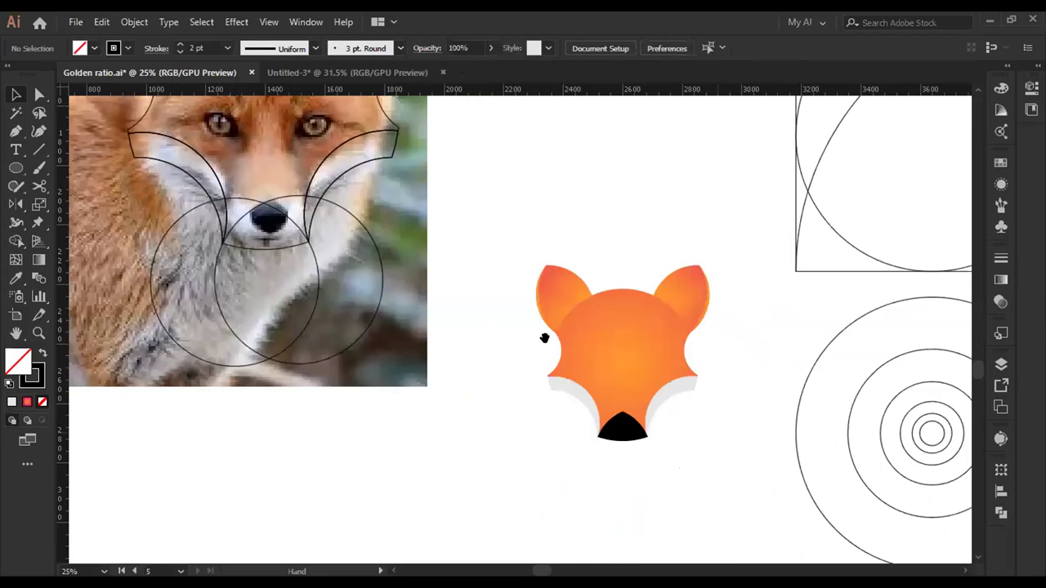
scroll(508, 374, "up", 1)
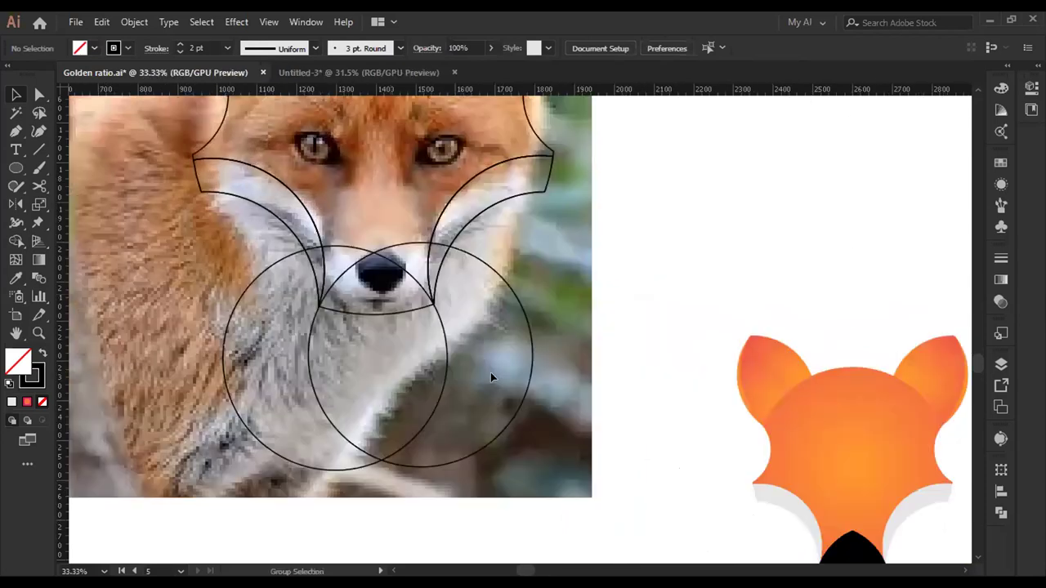
scroll(353, 294, "right", 2)
scroll(358, 263, "down", 1)
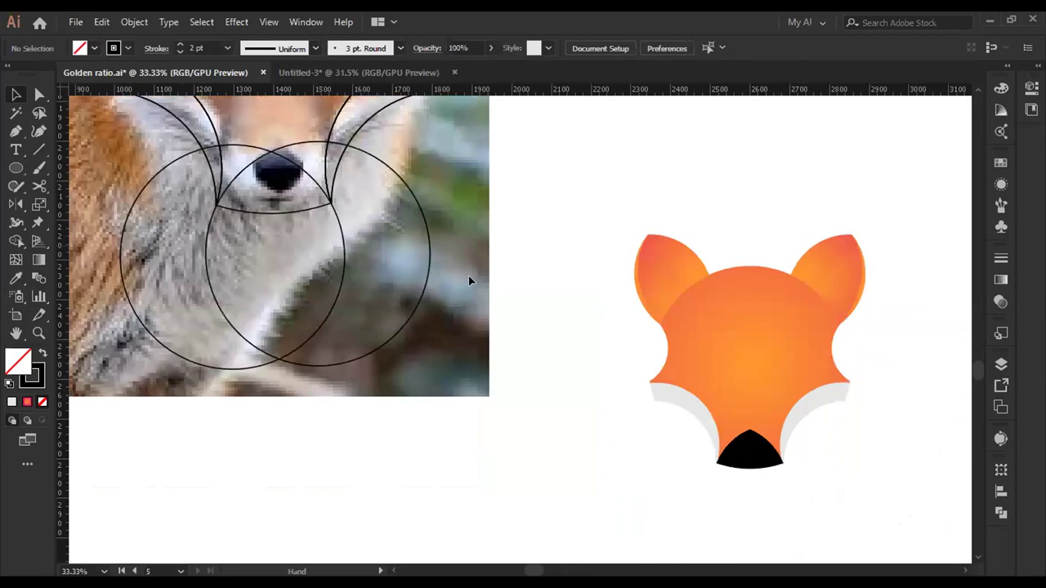
scroll(376, 331, "up", 2)
scroll(375, 331, "left", 1)
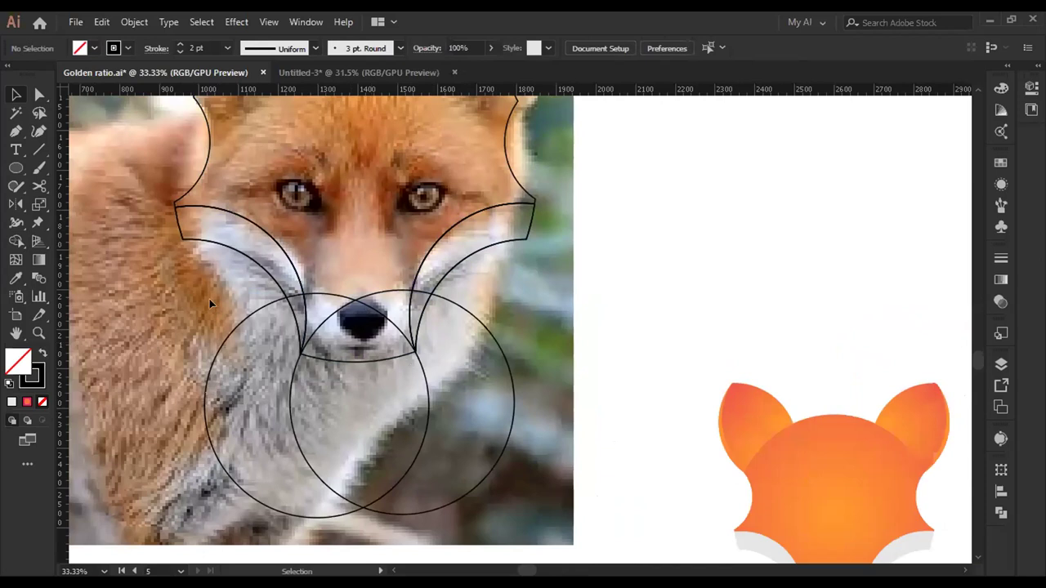
- Select the muzzle circles with the face and cheek shapes and remove the segments outside the arched nose shape with Shape Builder
left_click(515, 407)
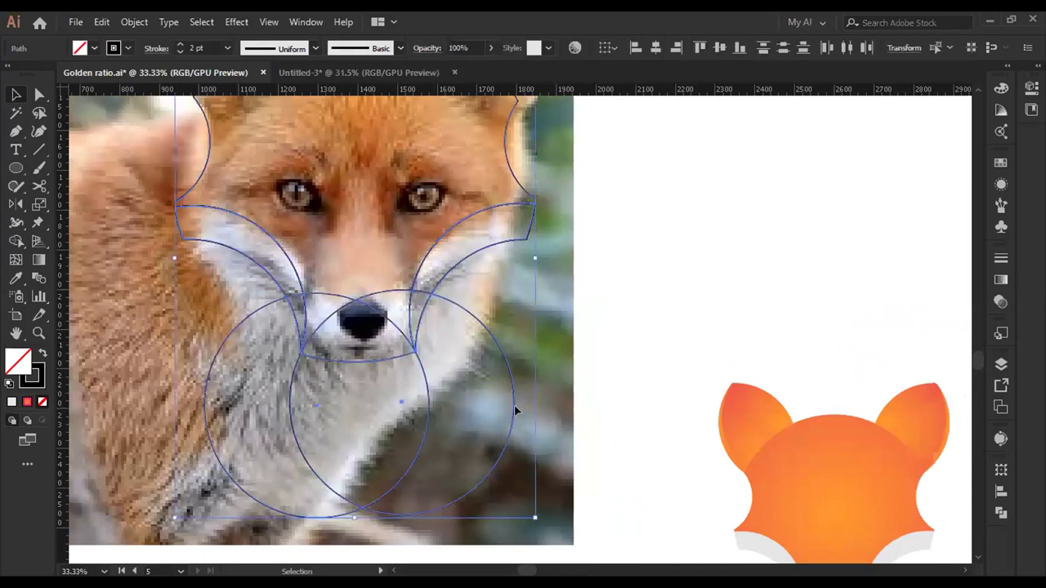
key("shift+m")
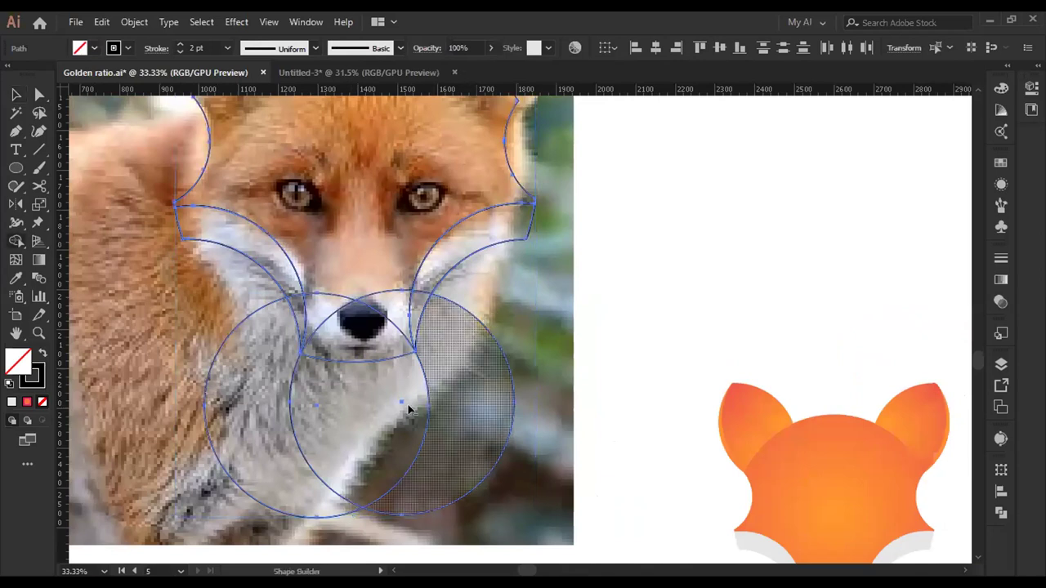
mouse_move(297, 381)
left_mouse_down()
mouse_move(361, 332)
mouse_move(353, 327)
left_mouse_up()
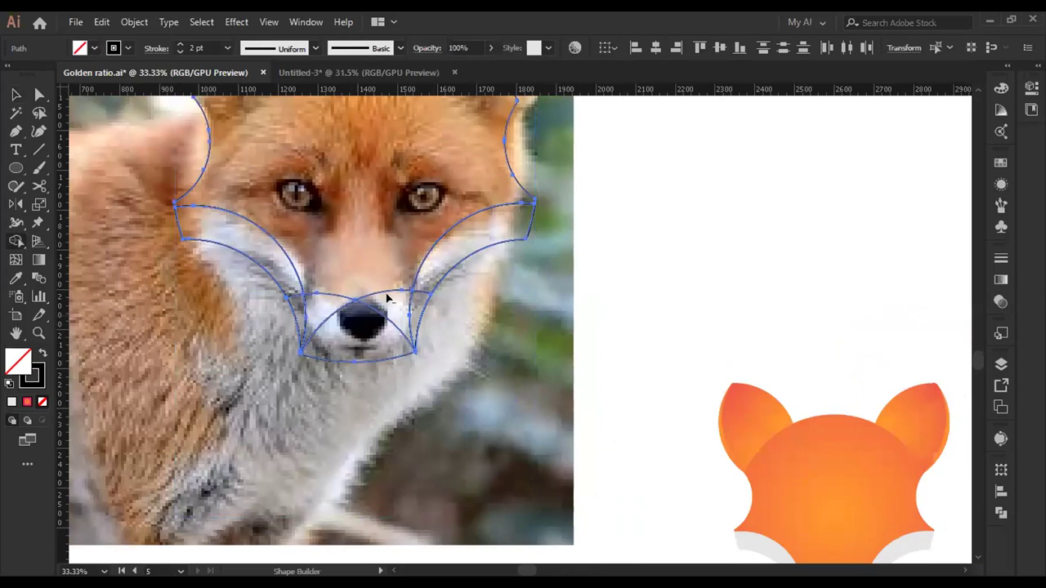
left_click(332, 281, "alt")
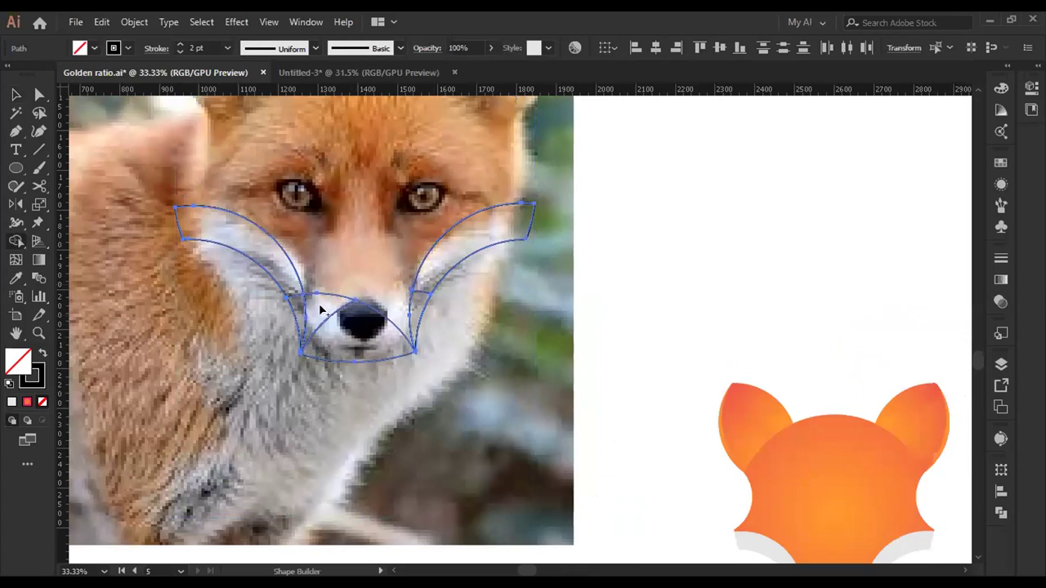
key("ctrl+z")
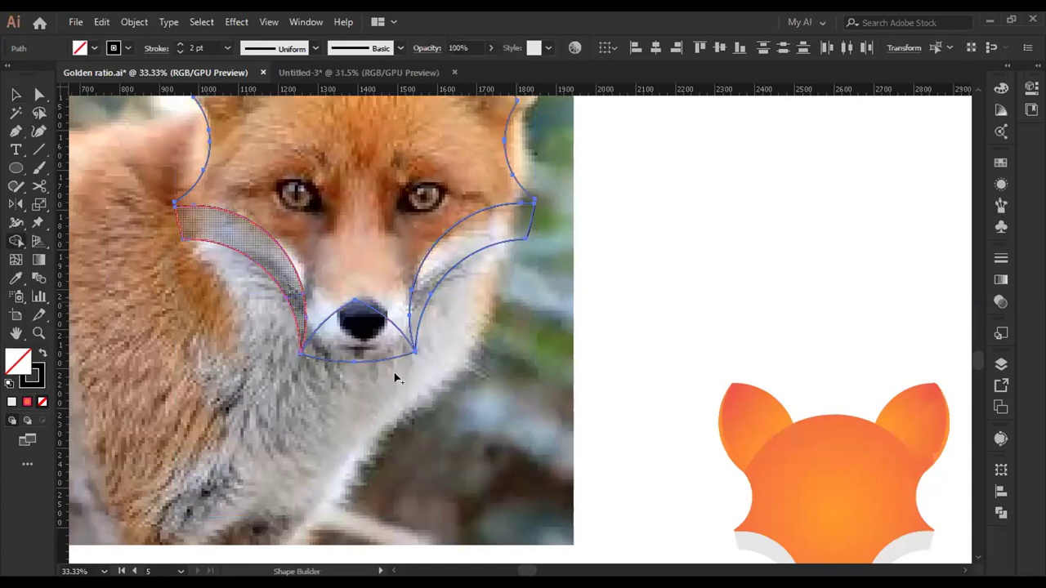
key("v")
left_click(470, 378)
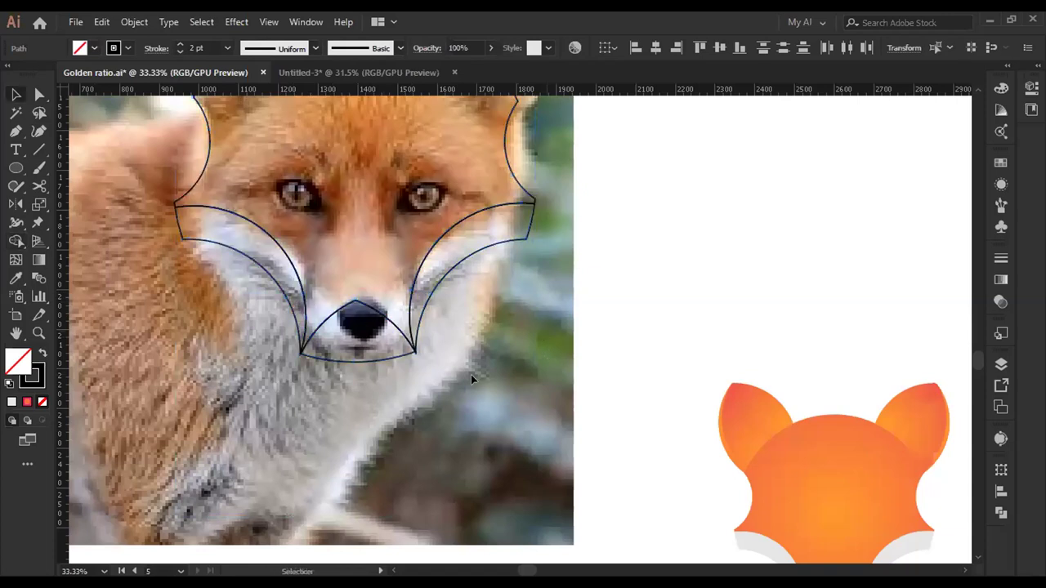
- Examine the regions around the nose and mouth corners, and the whole head outline, with Shape Builder active
scroll(406, 401, "up", 1)
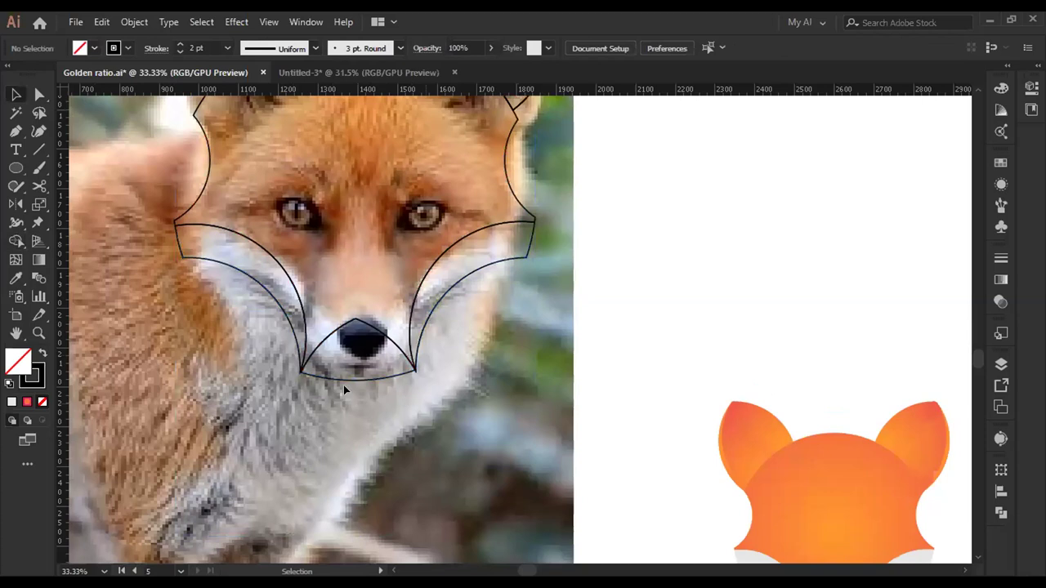
scroll(349, 388, "up", 2)
key("shift+m")
key("v")
key("ctrl+a")
key("shift+m")
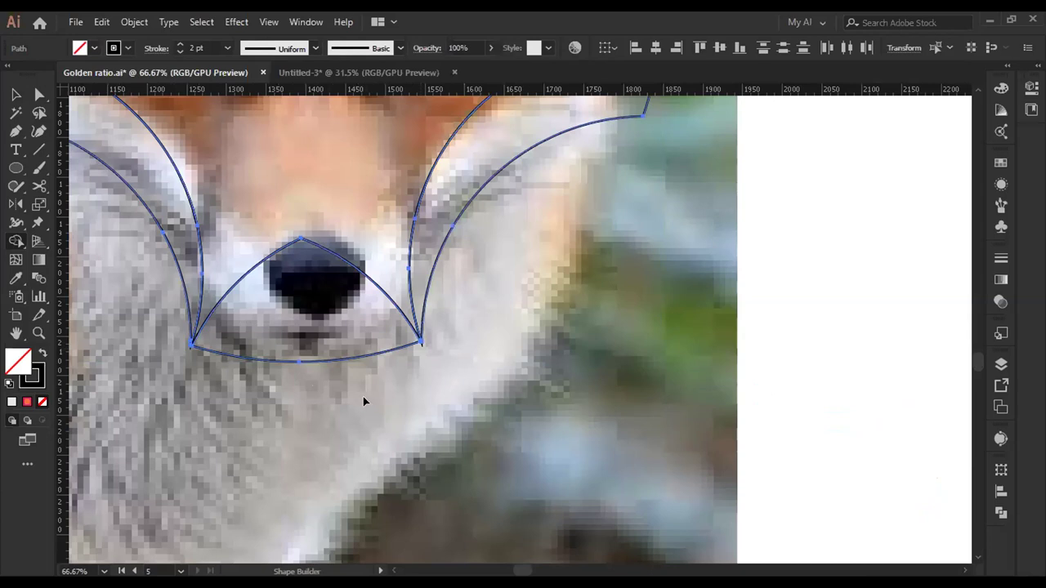
scroll(380, 307, "down", 2)
scroll(392, 417, "up", 1)
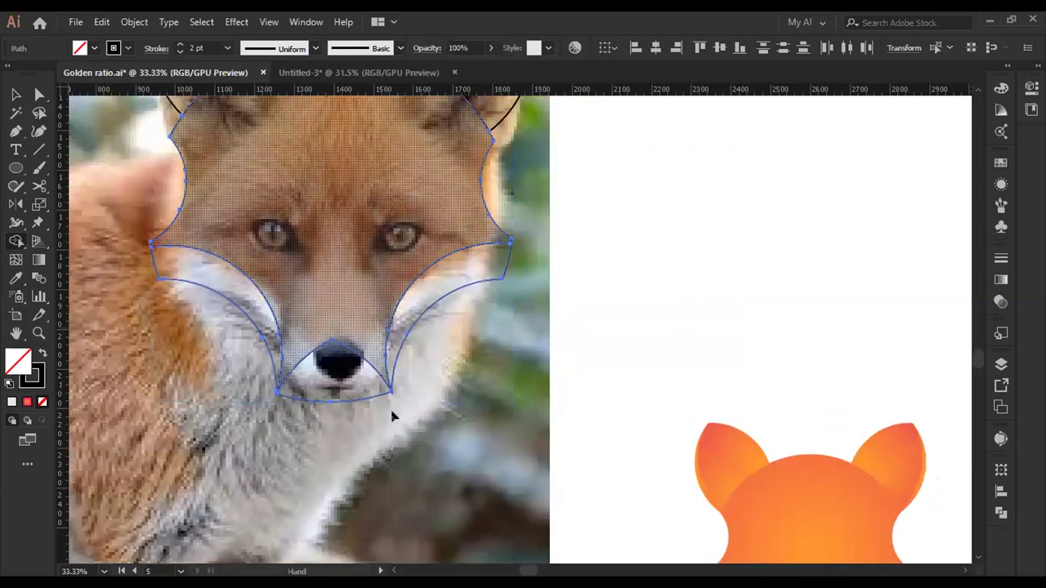
scroll(400, 375, "up", 3)
scroll(400, 384, "left", 1)
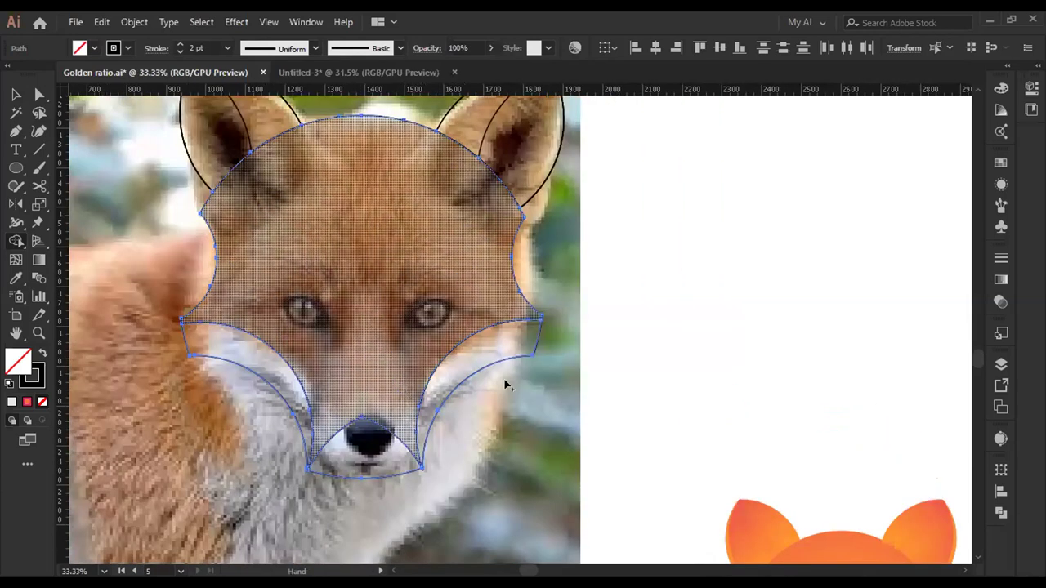
scroll(505, 385, "up", 1)
scroll(505, 385, "left", 1)
scroll(482, 338, "down", 1)
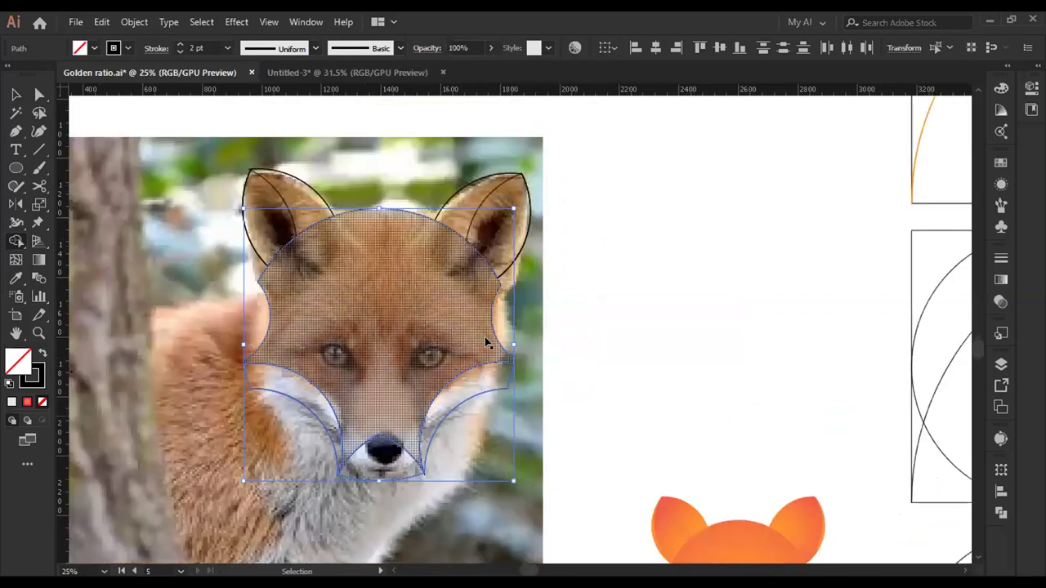
scroll(485, 344, "down", 1)
scroll(445, 423, "up", 1)
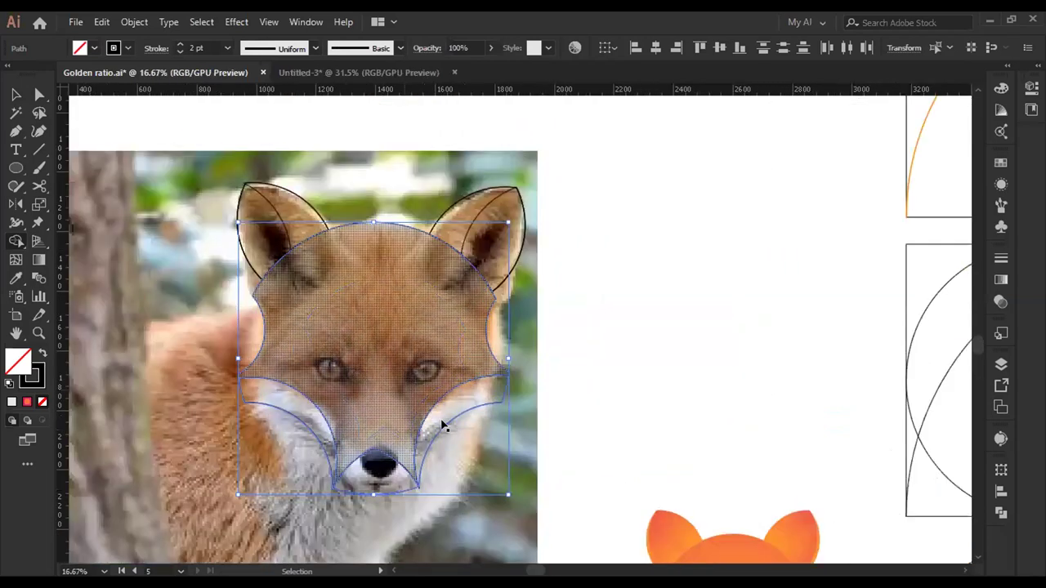
- Select both cheek shapes and fill them with the light fur colour sampled from the fox photo using the Eyedropper
key("v")
left_click(434, 423)
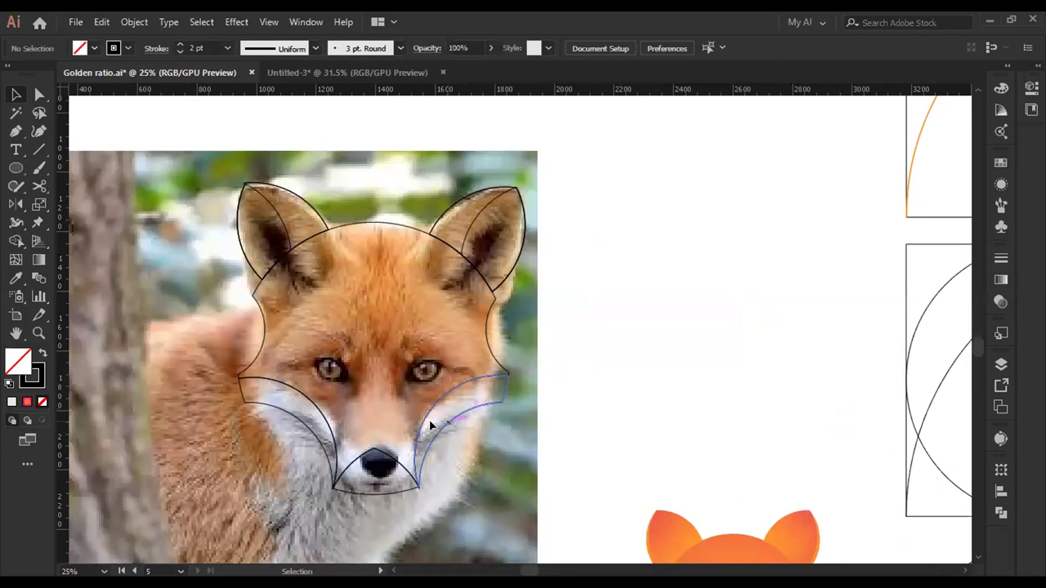
left_click(442, 422)
left_click(299, 423, "shift")
key("i")
left_click(440, 403)
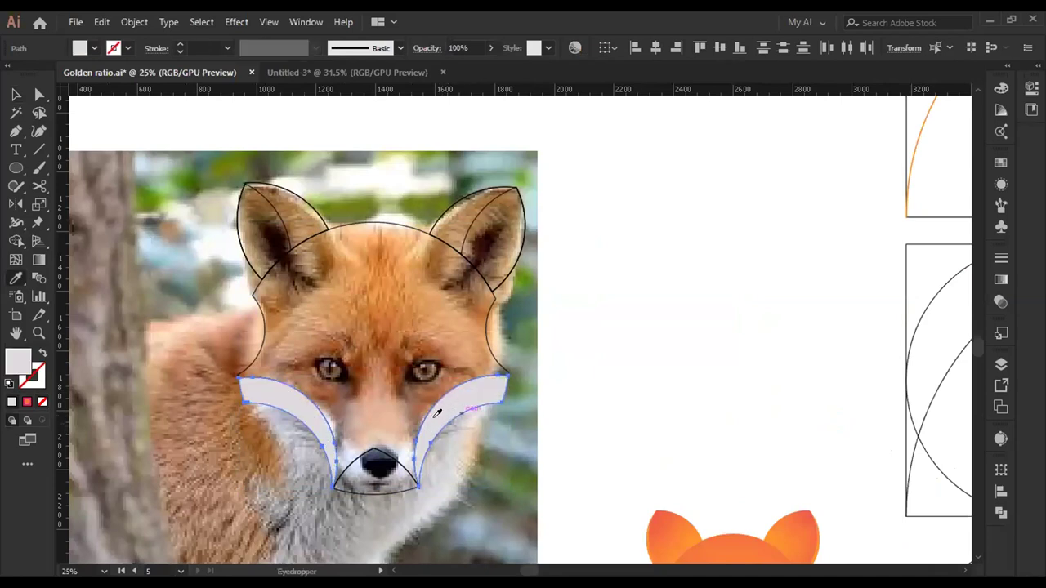
- Fill the main face shape with the orange fur colour sampled from the fox's forehead using the Eyedropper
key("v")
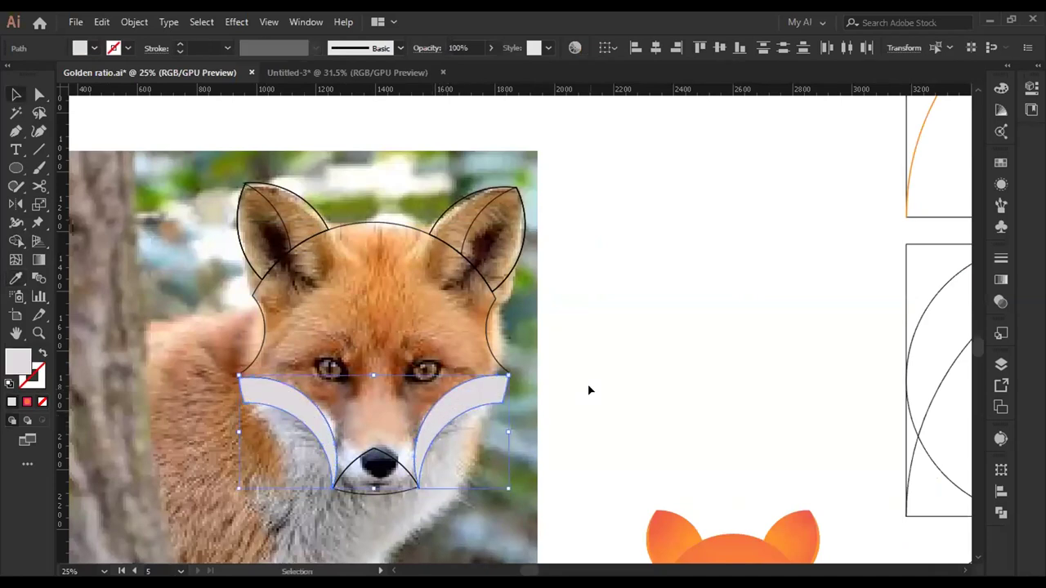
left_click(588, 387)
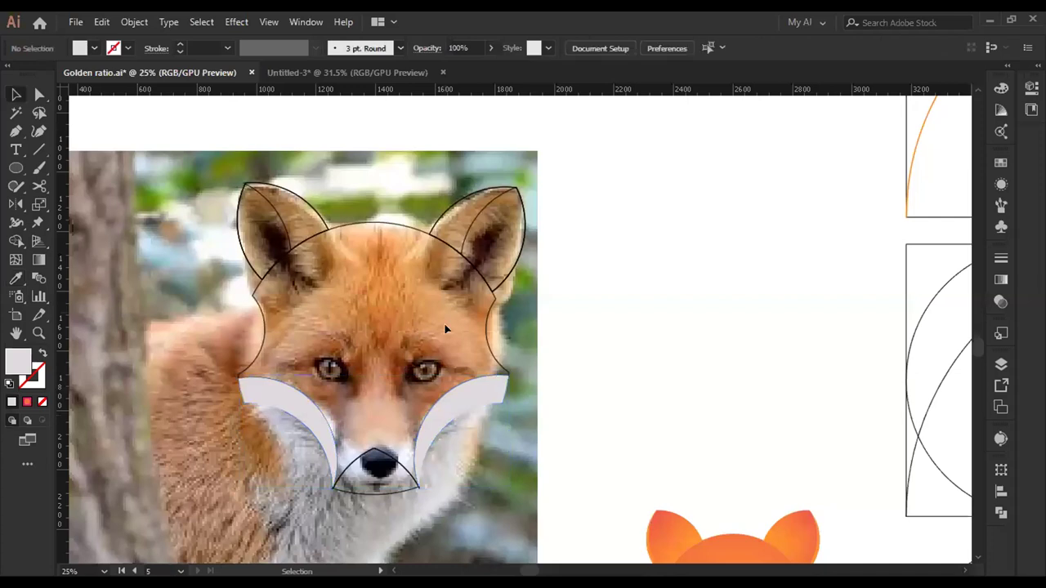
left_click(394, 300)
key("i")
left_click(379, 292)
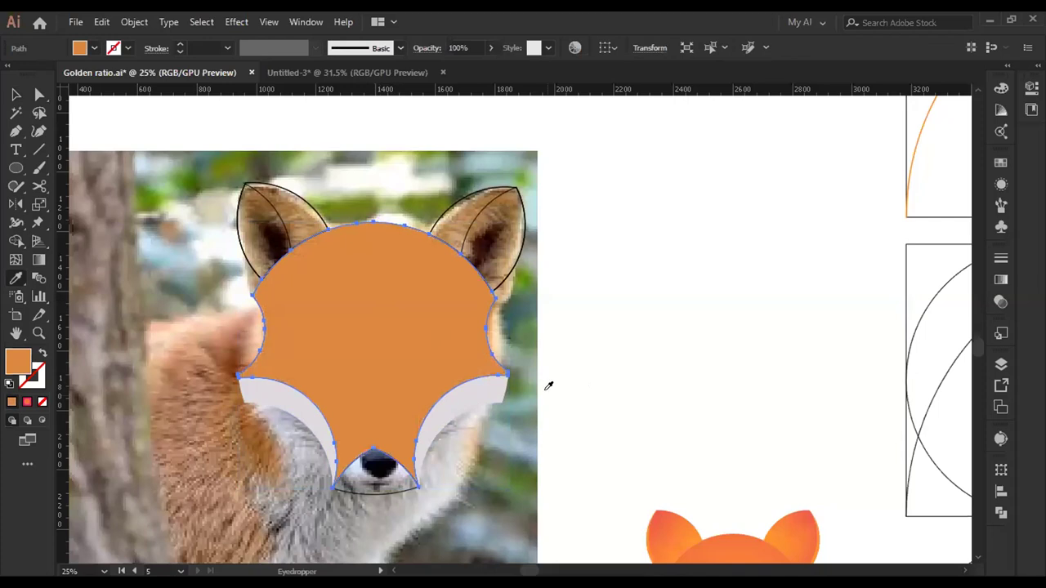
key("v")
left_click(662, 386)
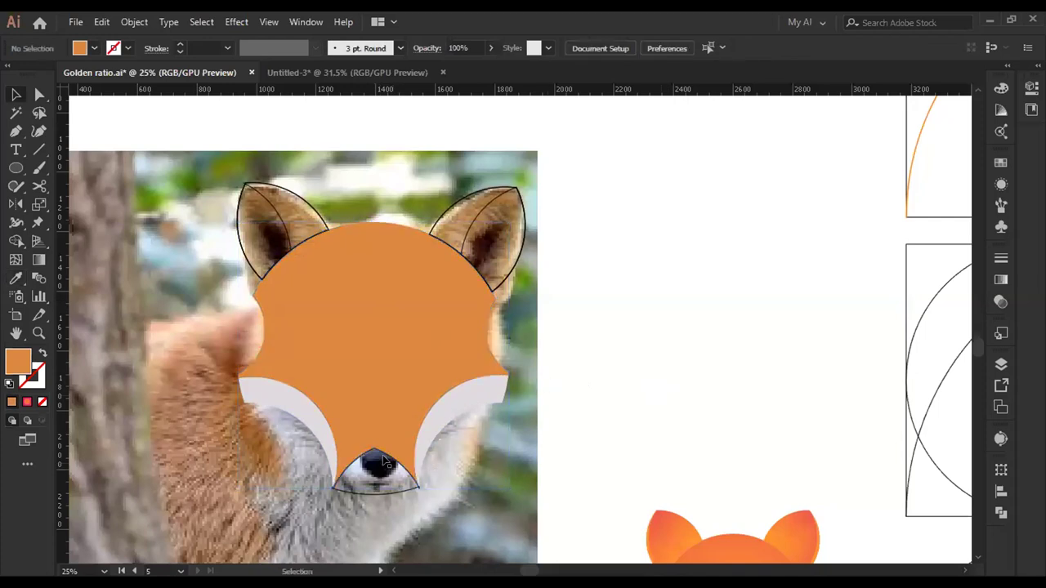
- Fill the arched nose shape with the dark colour sampled from the fox's nose in the photo
left_click(377, 466)
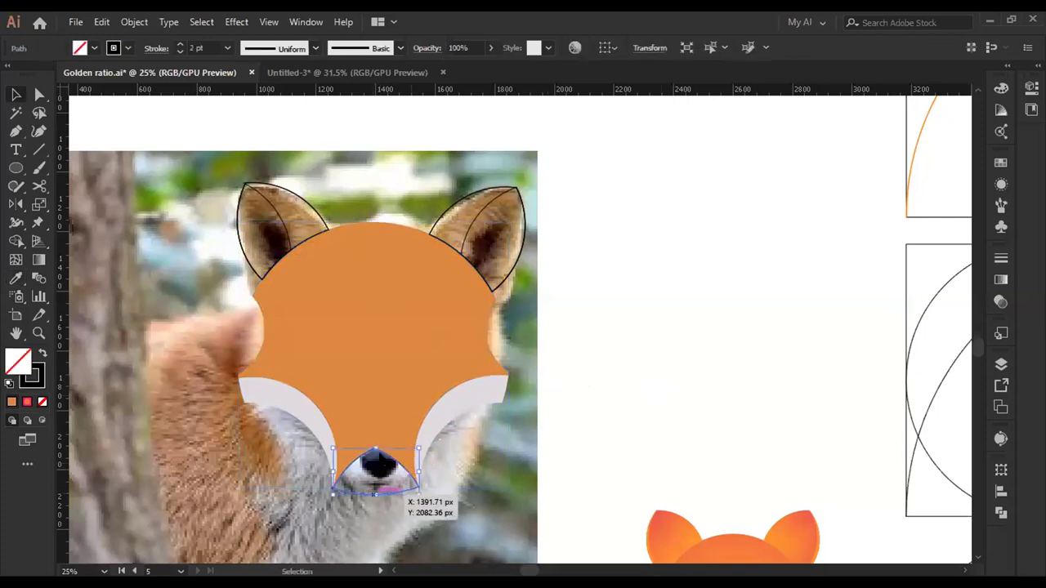
key("i")
left_click(376, 454)
key("v")
left_click(621, 349)
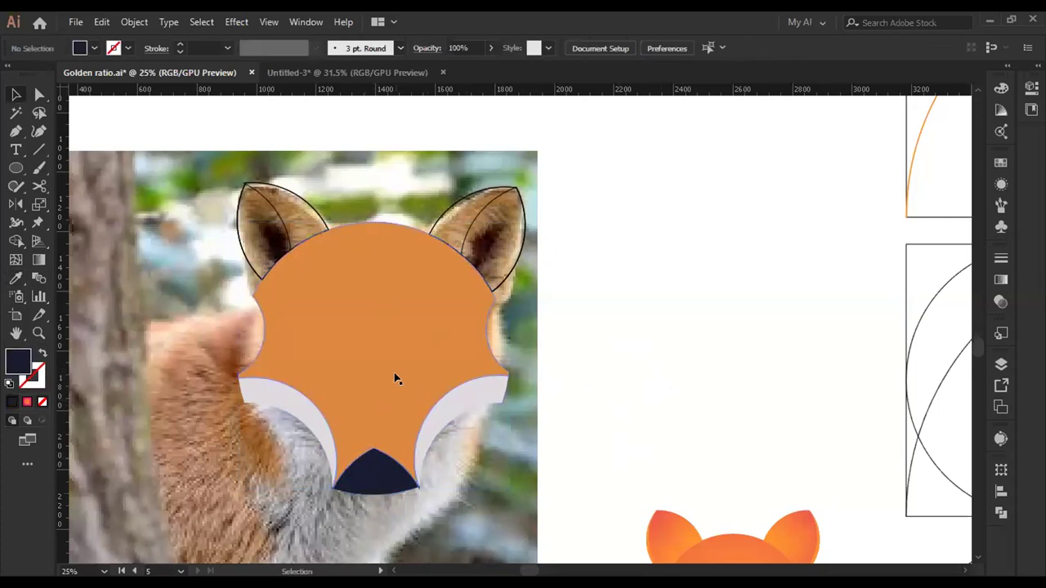
- Try to fill the right ear's two sections with brown tones sampled from the photo, and undo the fills
scroll(449, 245, "up", 1)
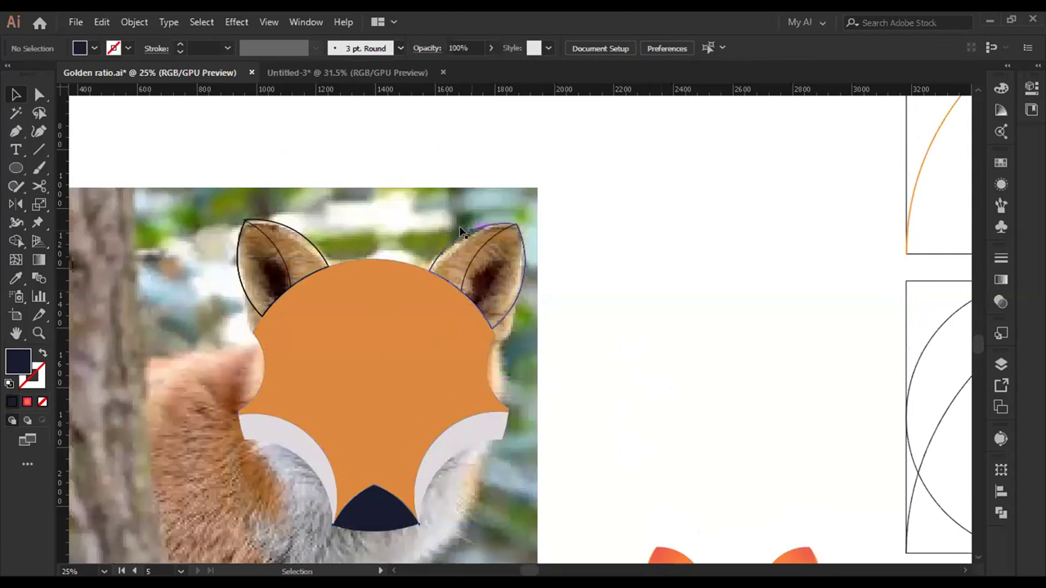
left_click(526, 261)
left_click(602, 287)
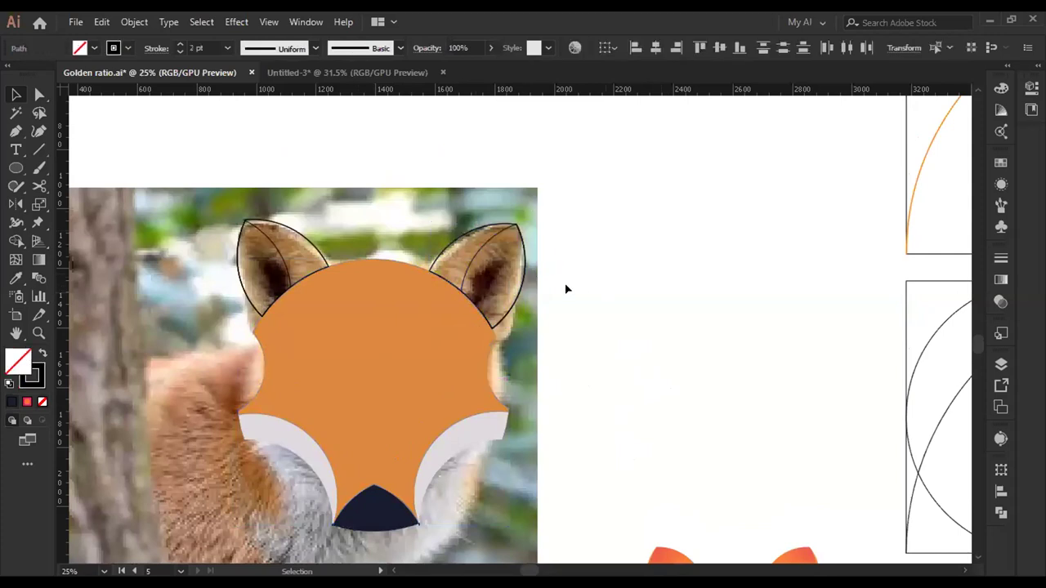
left_click(492, 241)
key("i")
left_click(495, 237)
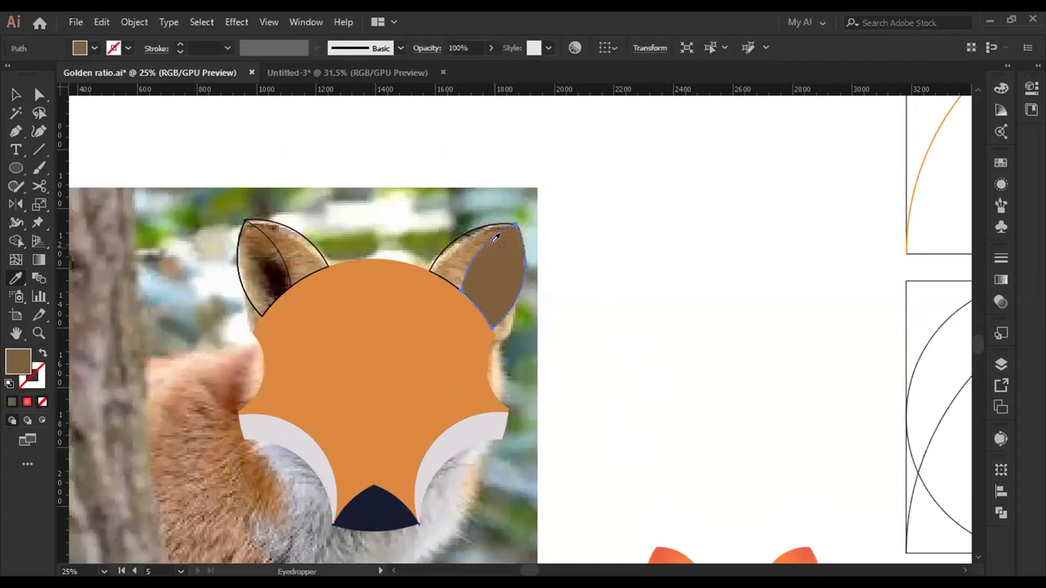
key("v")
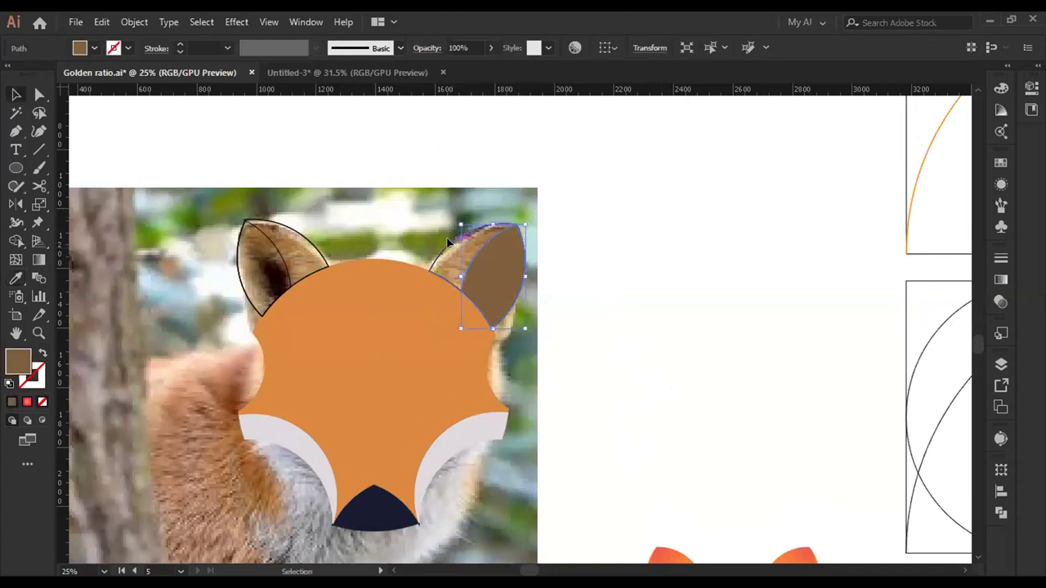
left_click(454, 237)
key("i")
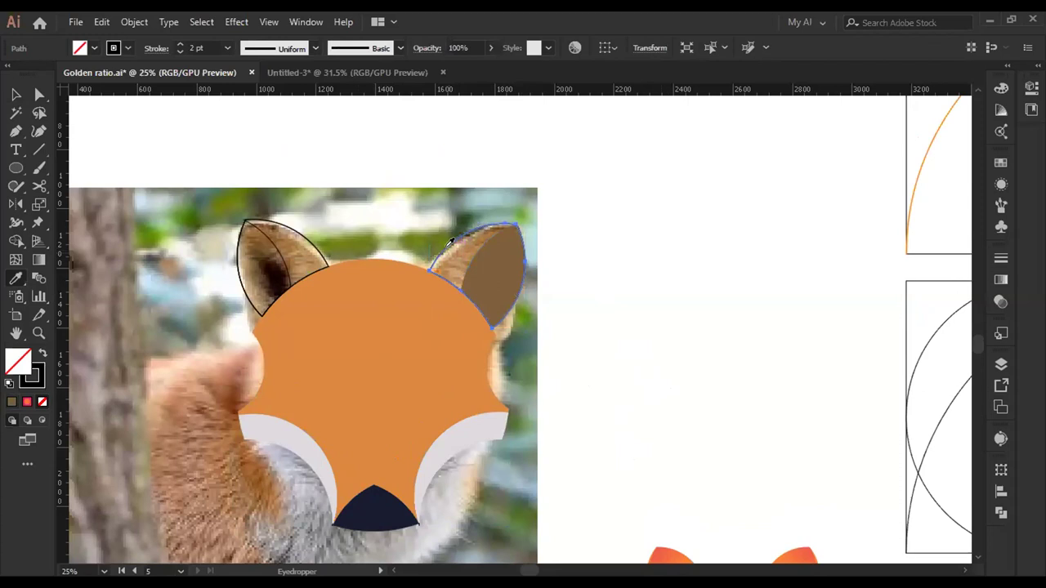
left_click(449, 242)
key("ctrl+z")
key("v")
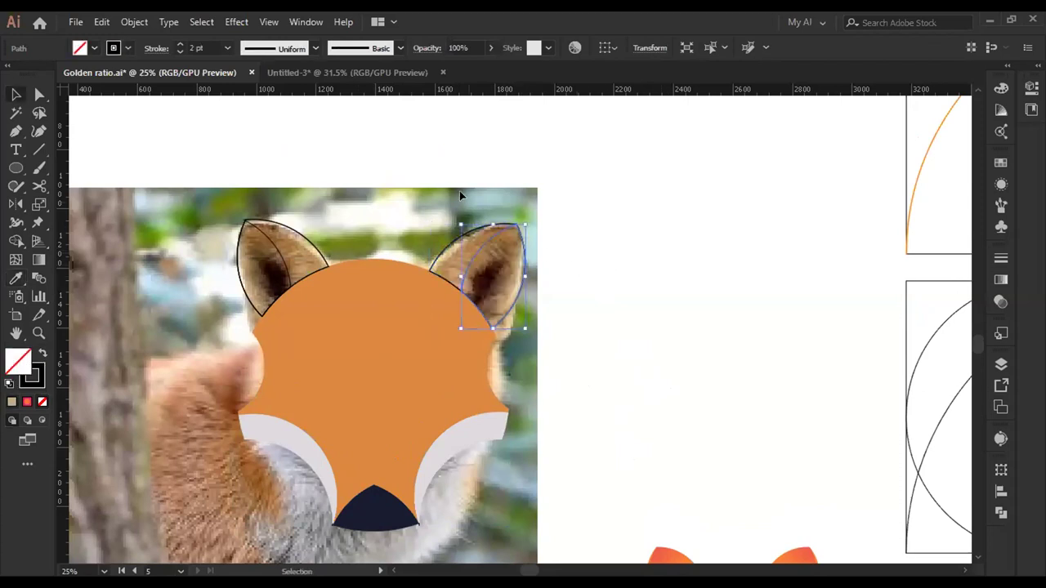
- Split the overlapping shapes of both ears into separate outer and inner sections with Shape Builder
key("shift+m")
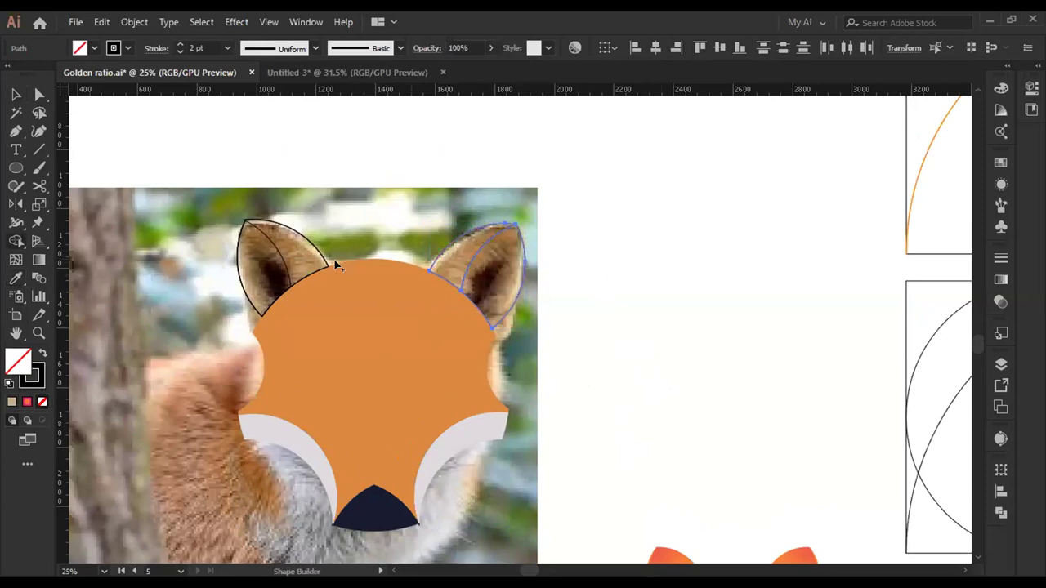
key("v")
left_click(285, 222)
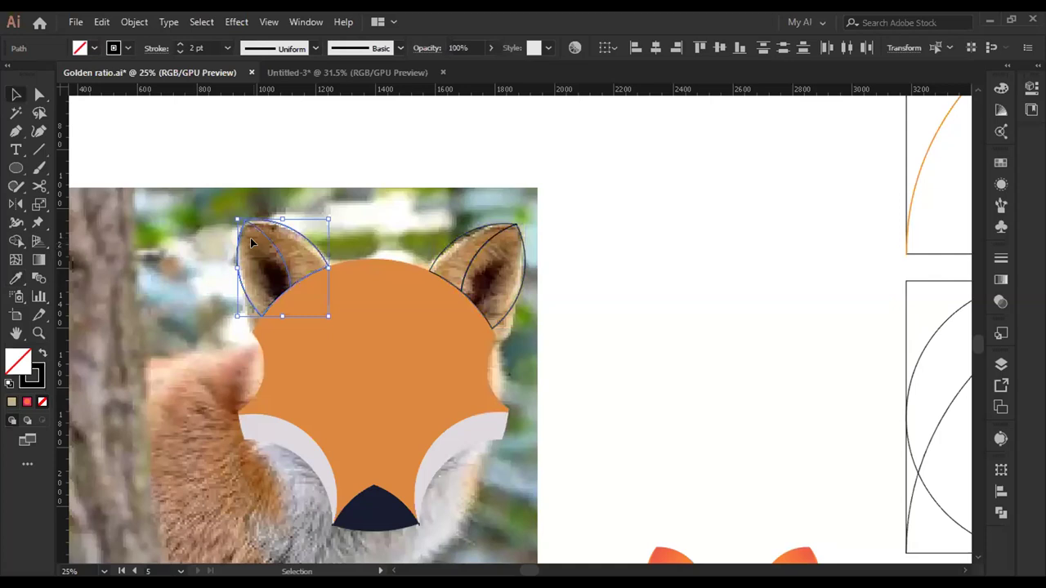
key("shift+m")
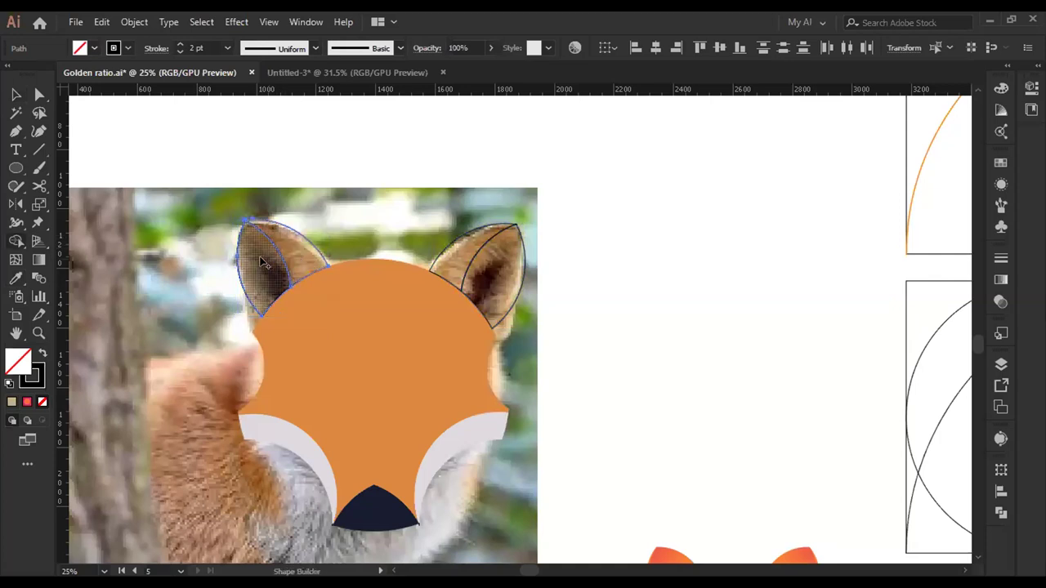
key("v")
left_click(605, 337)
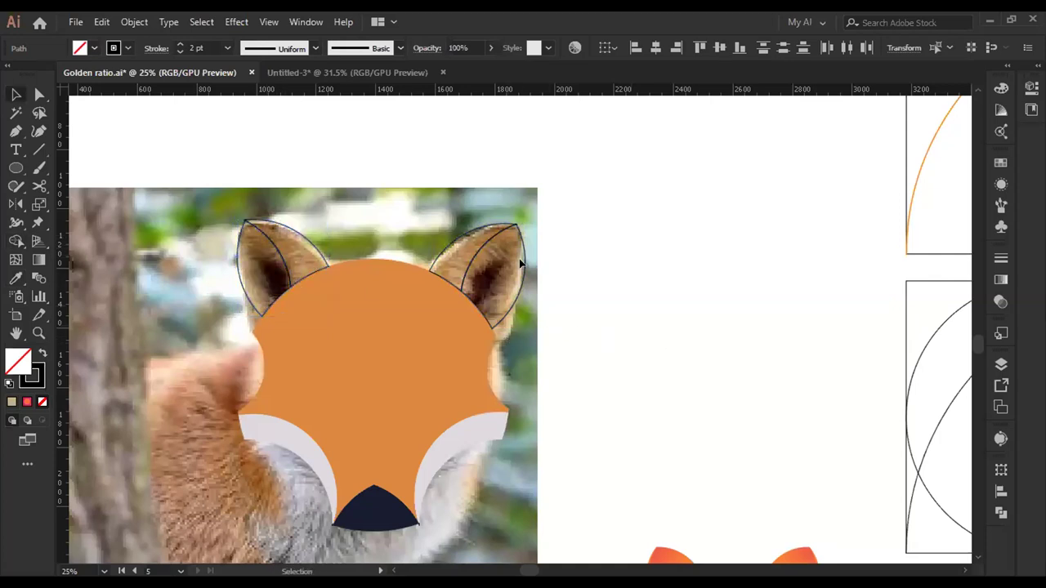
- Fill the outer section of the right ear with a warm brown sampled from the ear fur in the photo
left_click(518, 264)
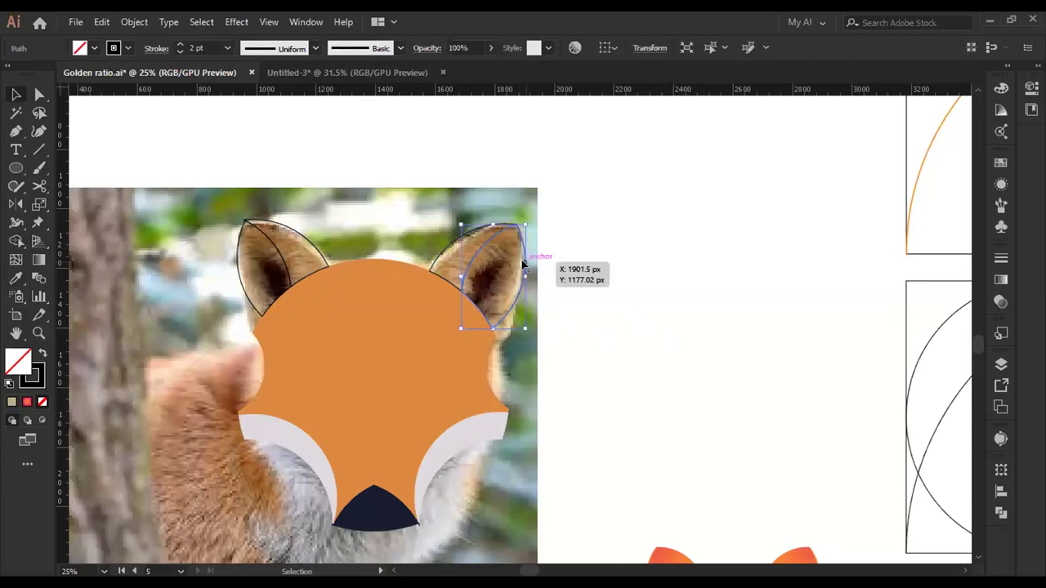
key("i")
left_click(506, 238)
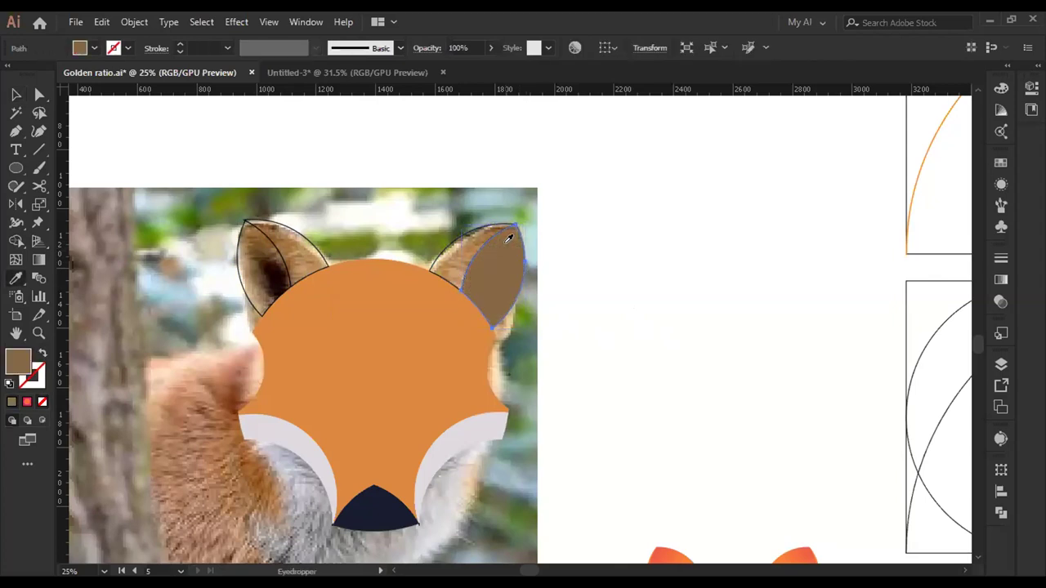
left_click(500, 227)
key("ctrl+z")
key("v")
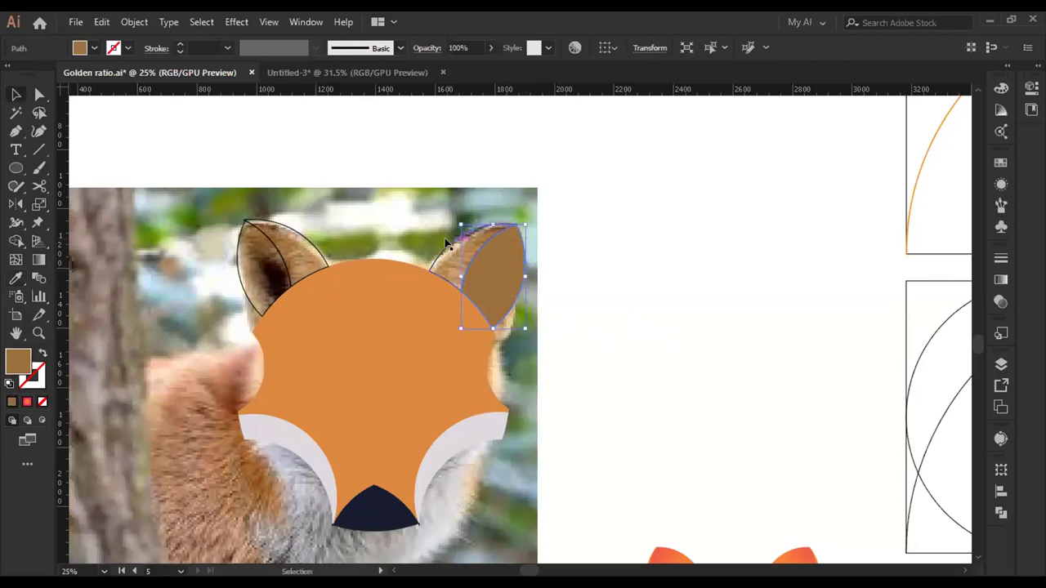
- Fill the inner crescent of the right ear with a light tan sampled from the ear fur in the photo
left_click(446, 242)
key("i")
left_click(458, 239)
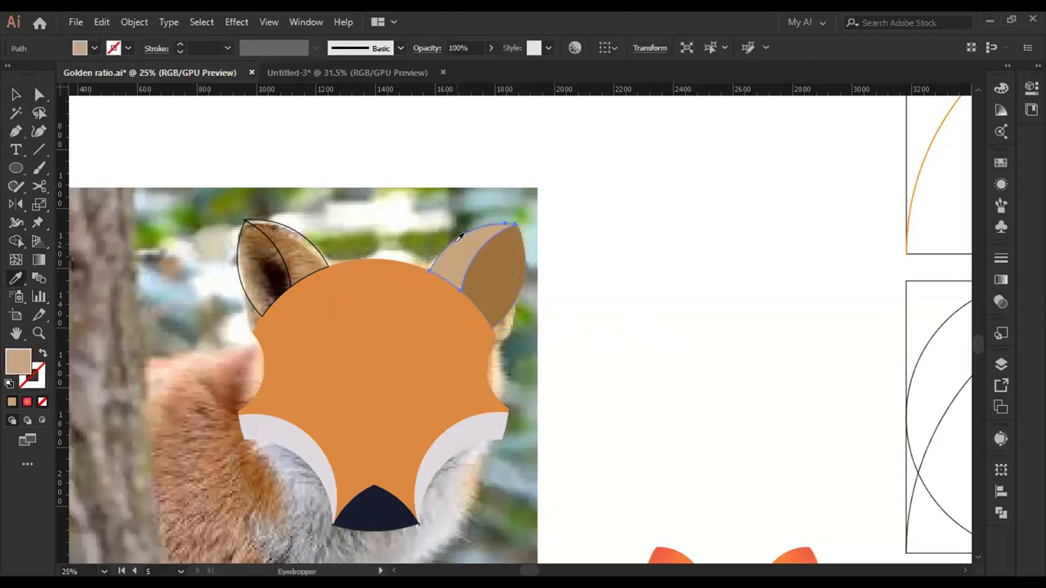
key("ctrl+z")
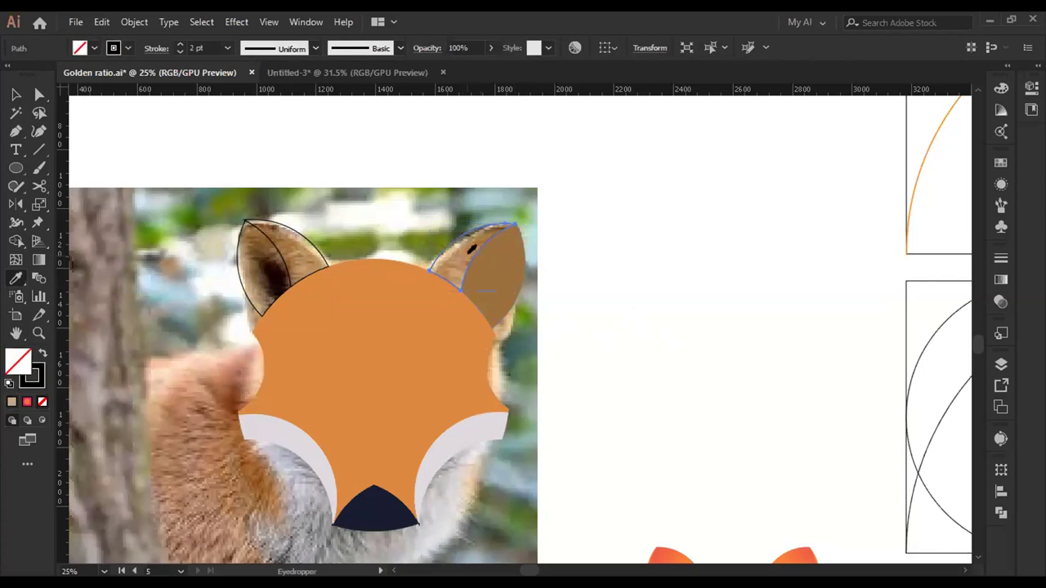
left_click(463, 249)
key("v")
left_click(582, 290)
- Fill the outer section of the left ear with the brown sampled from the right ear's outer section
scroll(620, 299, "down", 5)
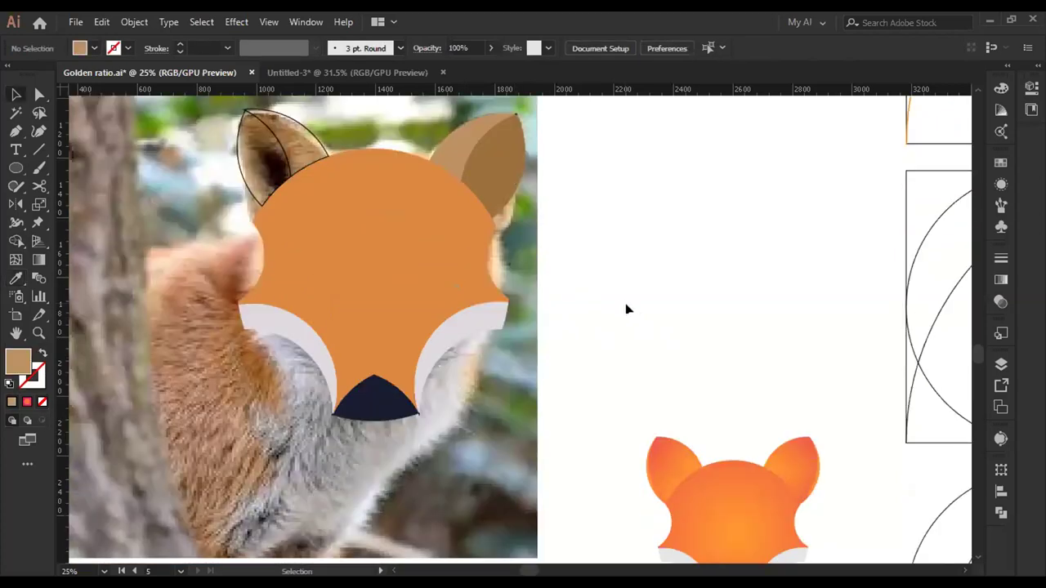
scroll(574, 277, "up", 4)
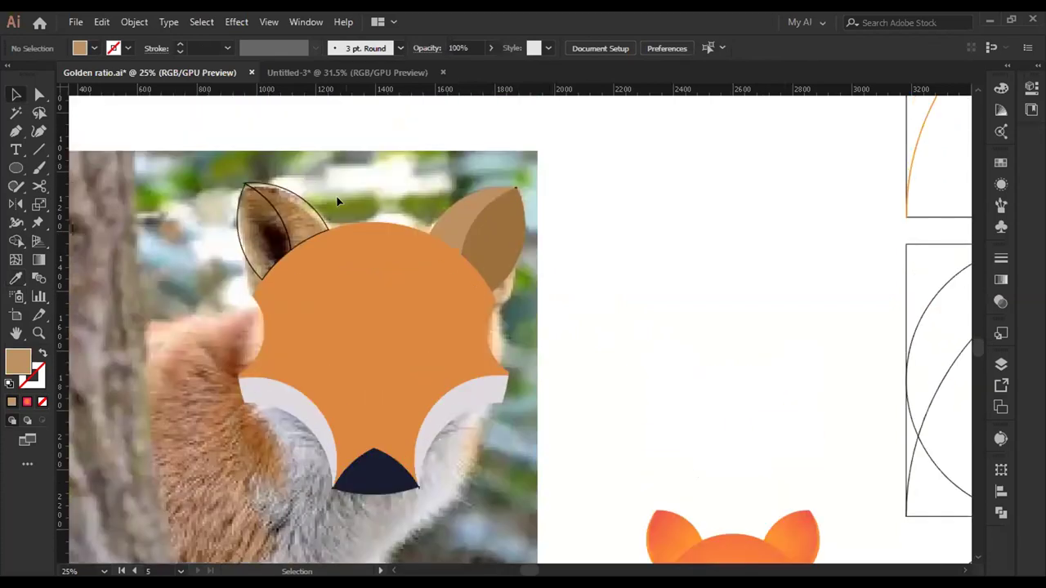
left_click(261, 199)
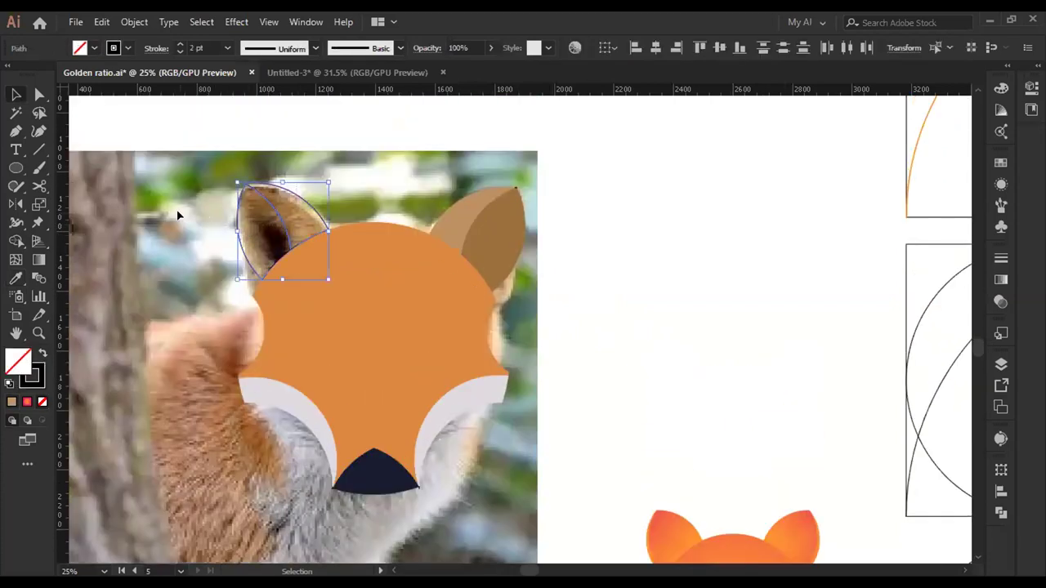
left_click(176, 209)
left_click(237, 229)
key("i")
left_click(249, 200)
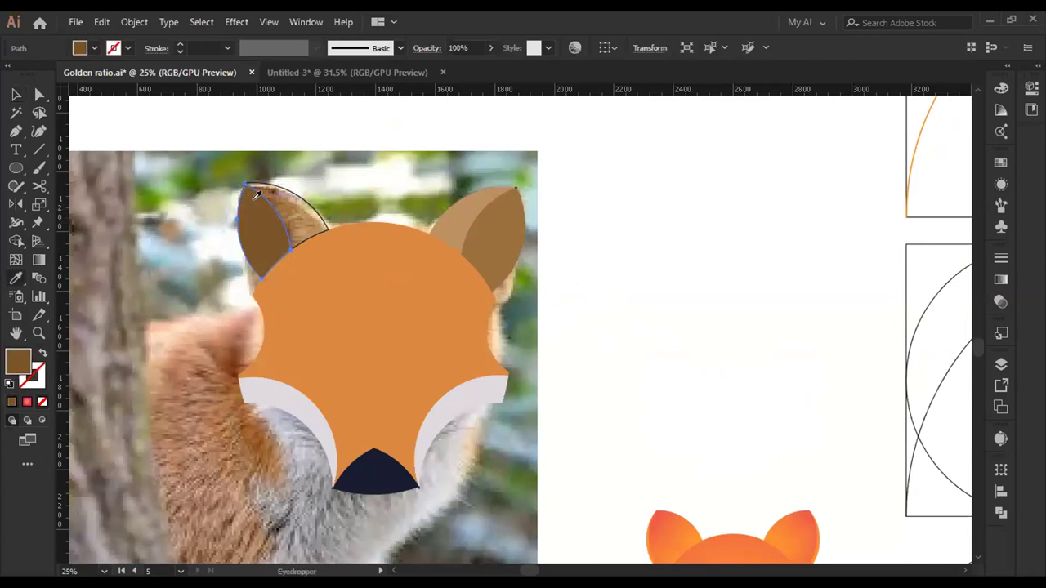
left_click(497, 219)
key("v")
- Fill the inner crescent of the left ear with the light tan sampled from the right ear's crescent
left_click(306, 200)
key("i")
left_click(460, 204)
key("v")
key("ctrl+shift+a")
- Try to move the face, cheek and ear shapes off the photo without the nose, and undo the moves
scroll(434, 339, "down", 2)
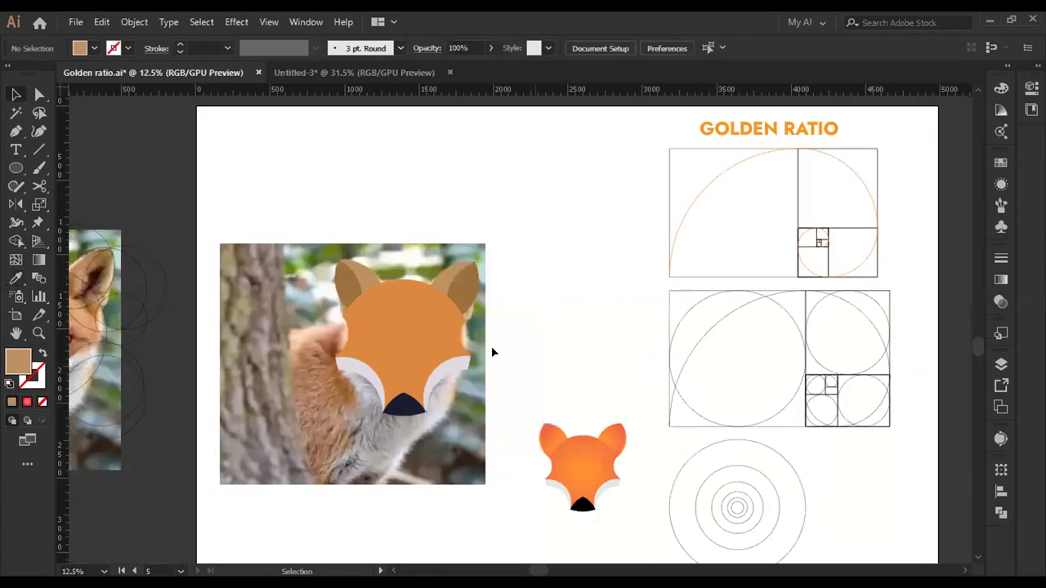
scroll(536, 368, "down", 1)
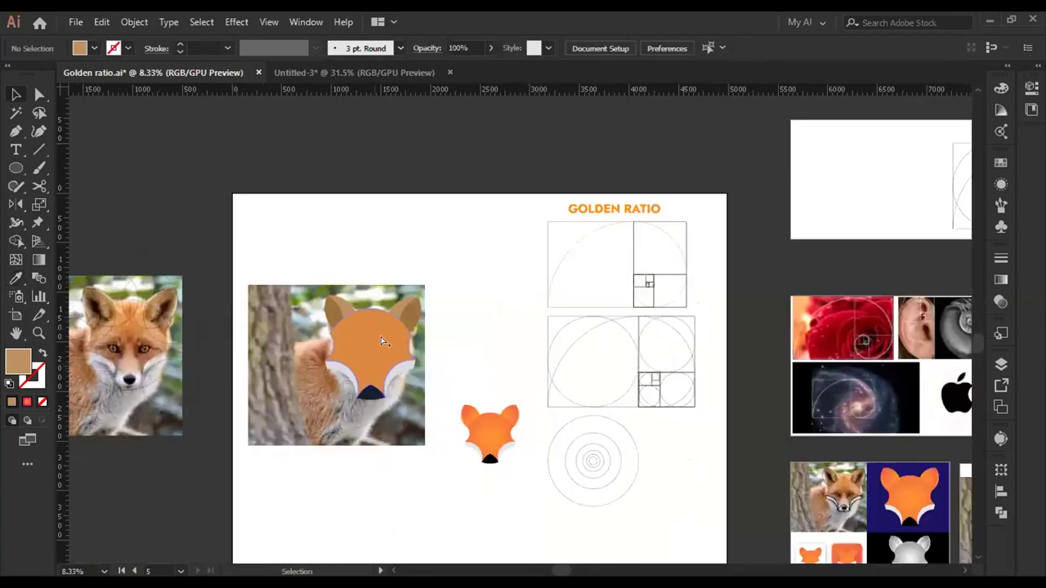
scroll(380, 337, "up", 2)
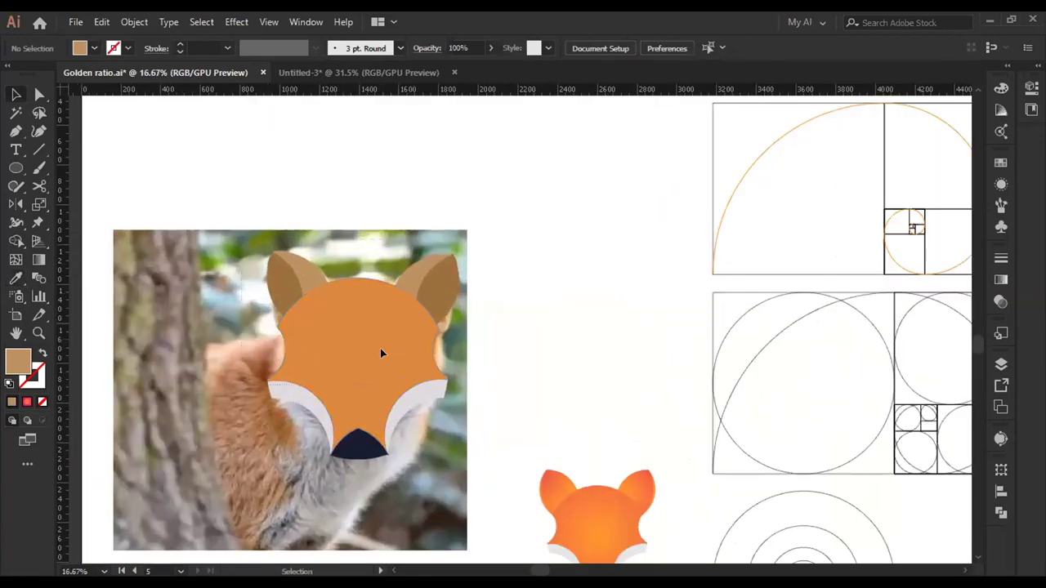
left_click(301, 282)
scroll(400, 276, "down", 2)
left_click_drag(395, 300, 420, 466)
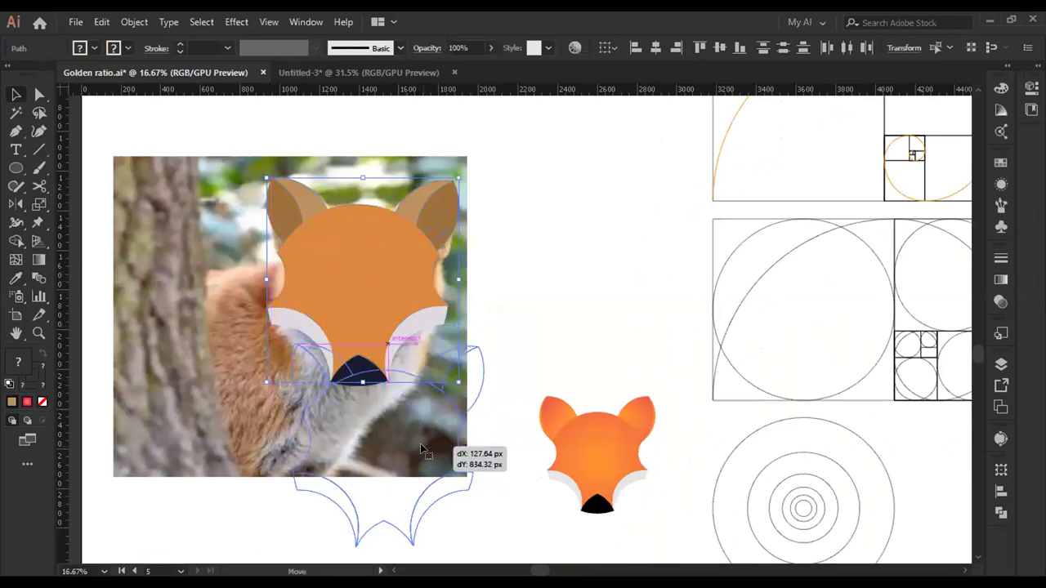
scroll(409, 433, "down", 3)
left_click_drag(397, 401, 411, 535)
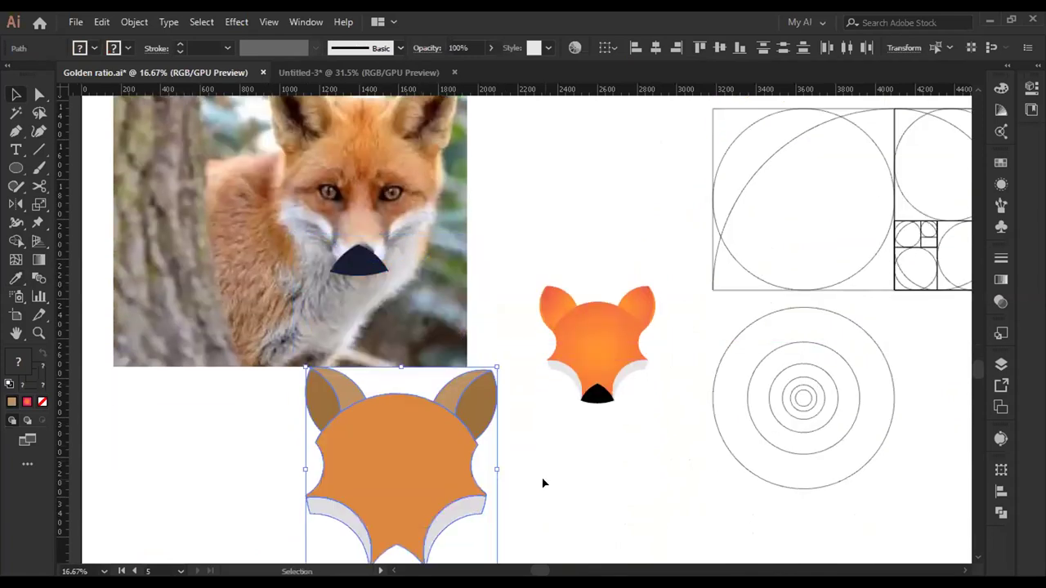
key("a")
key("ctrl+z")
key("ctrl+z")
key("v")
scroll(286, 367, "up", 2)
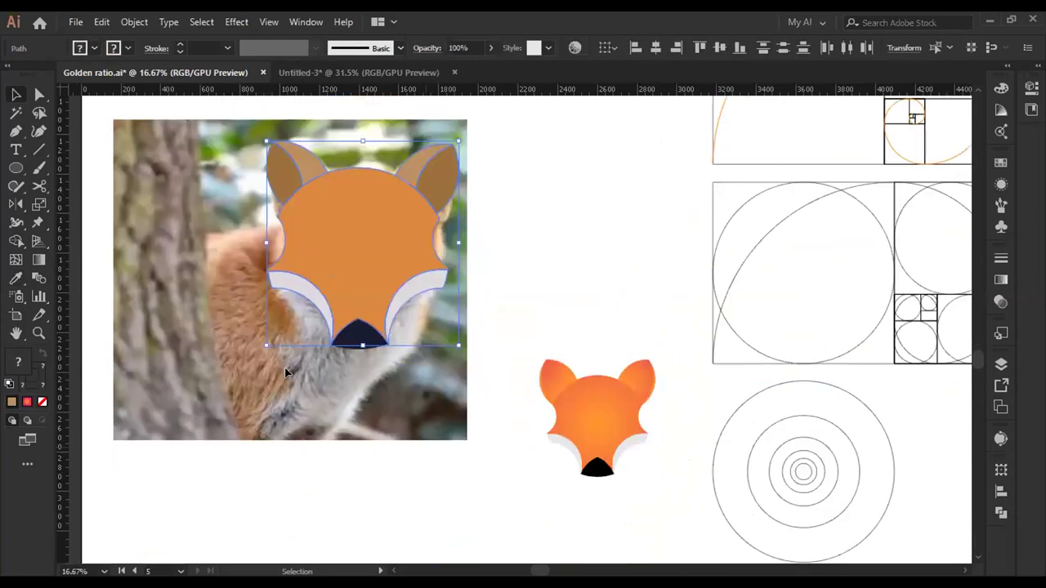
- Move the complete fox head, including the nose, off the photo into the blank area below it
left_click_drag(395, 229, 417, 441)
scroll(582, 449, "down", 3)
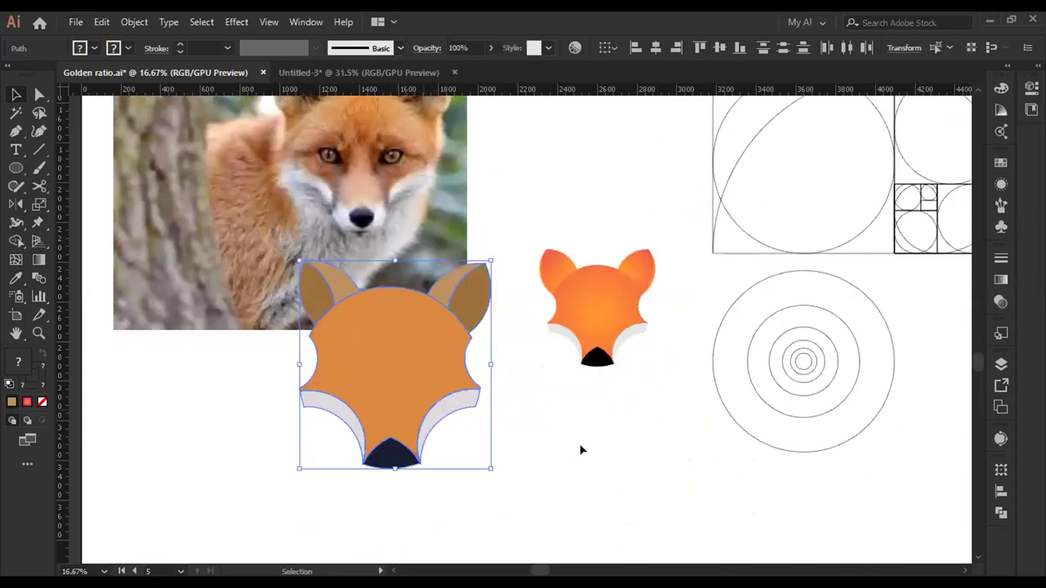
left_click_drag(314, 295, 324, 348)
key("ctrl+shift+a")
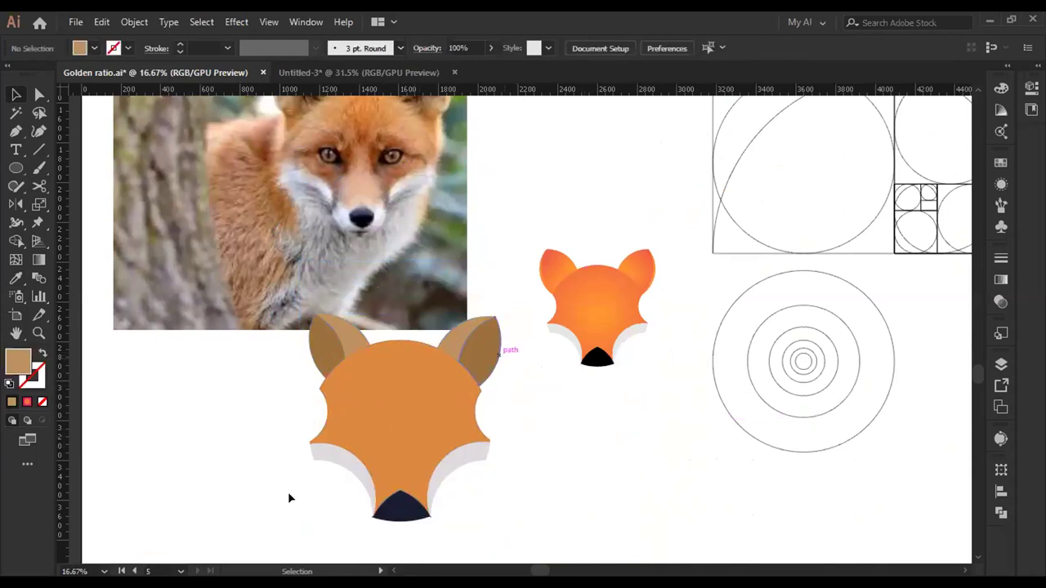
left_click_drag(514, 392, 294, 504)
left_click_drag(493, 347, 530, 380)
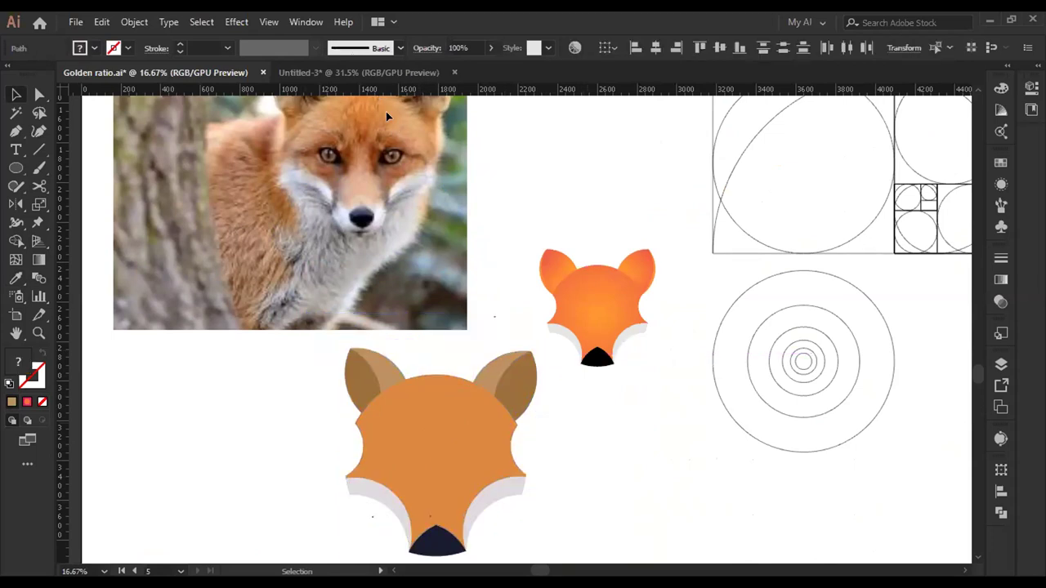
key("ctrl+shift+a")
- Place a horizontal guide across the top of the fox's forehead in the photo
scroll(386, 111, "up", 3)
mouse_move(386, 128)
left_mouse_down()
mouse_move(386, 175)
mouse_move(384, 139)
left_mouse_up()
key("ctrl+shift+a")
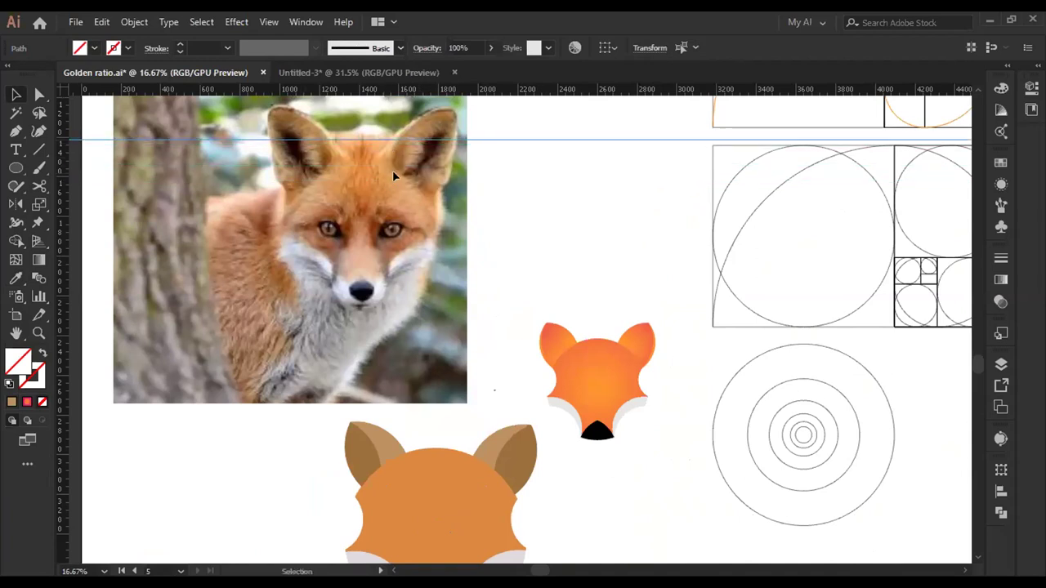
- Scale the orange gradient fox logo up proportionally to about 855 × 867 px beside the flat-coloured fox head
left_click(564, 190)
scroll(518, 431, "down", 1)
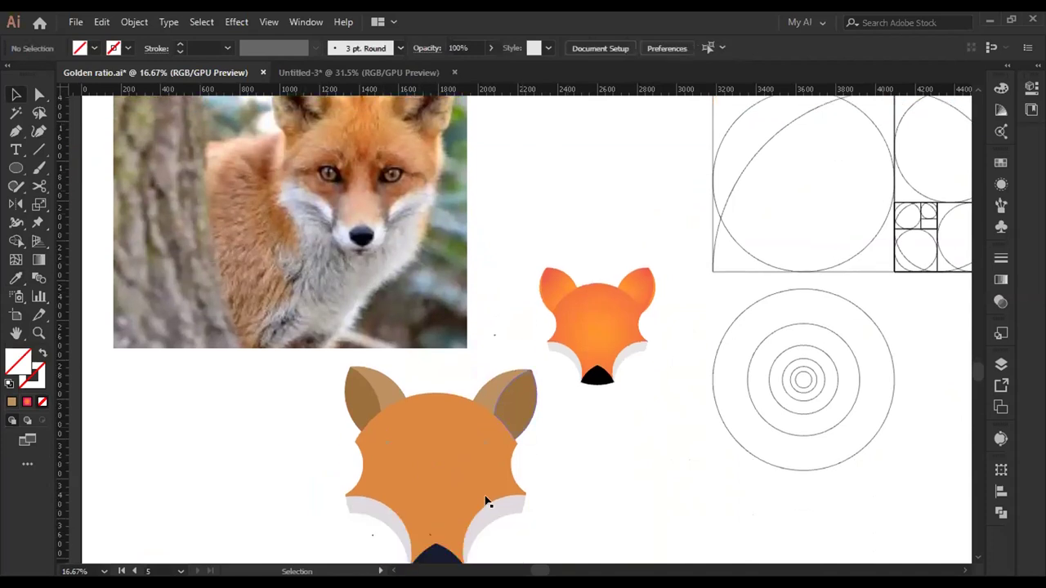
scroll(581, 488, "down", 1)
left_click_drag(542, 196, 654, 331)
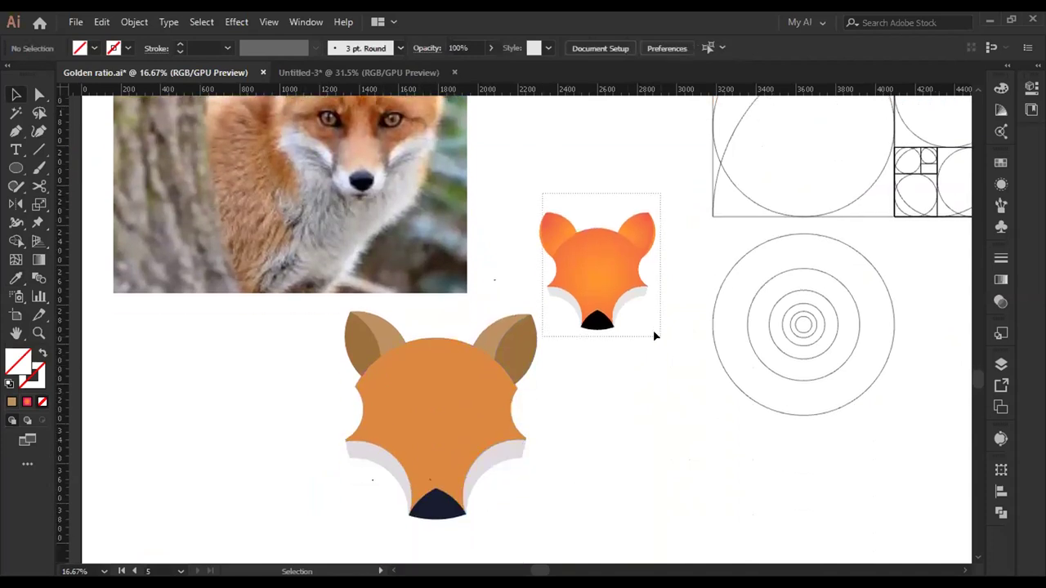
left_click_drag(614, 290, 763, 537)
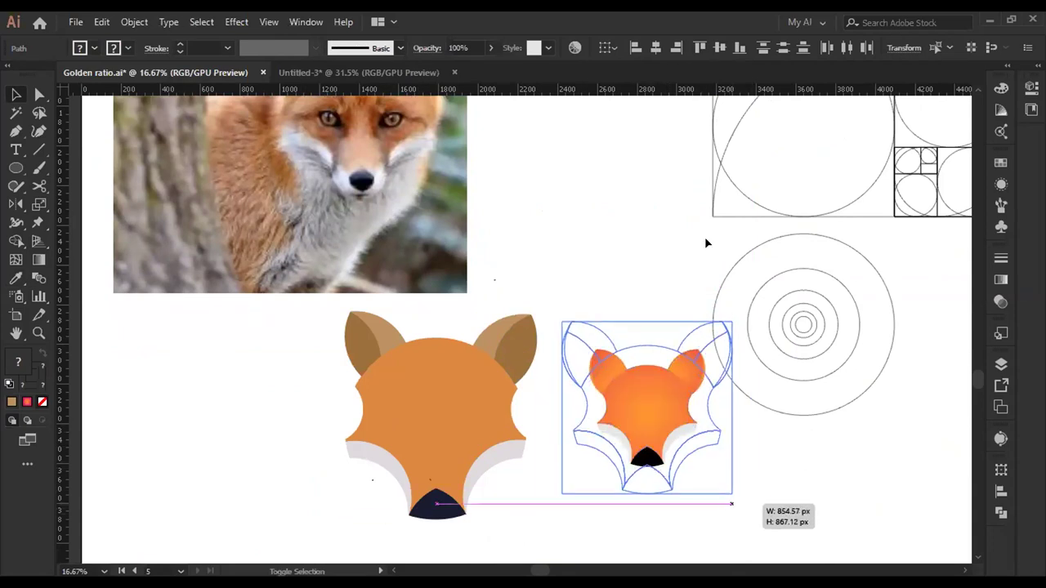
- Move the set of concentric golden ratio circles farther right, clear of the enlarged gradient fox logo
left_click(822, 300)
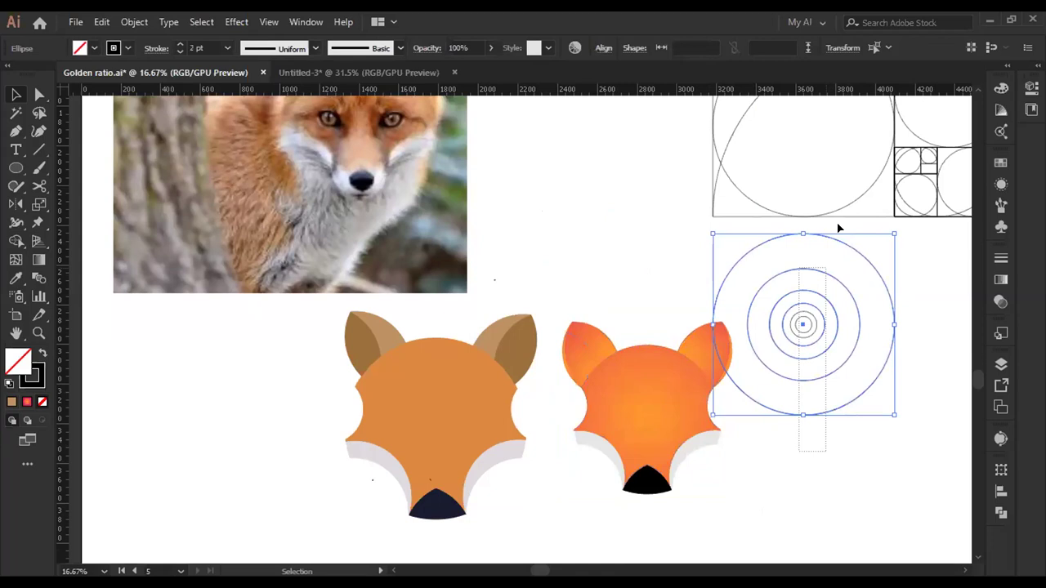
left_click_drag(836, 233, 864, 314)
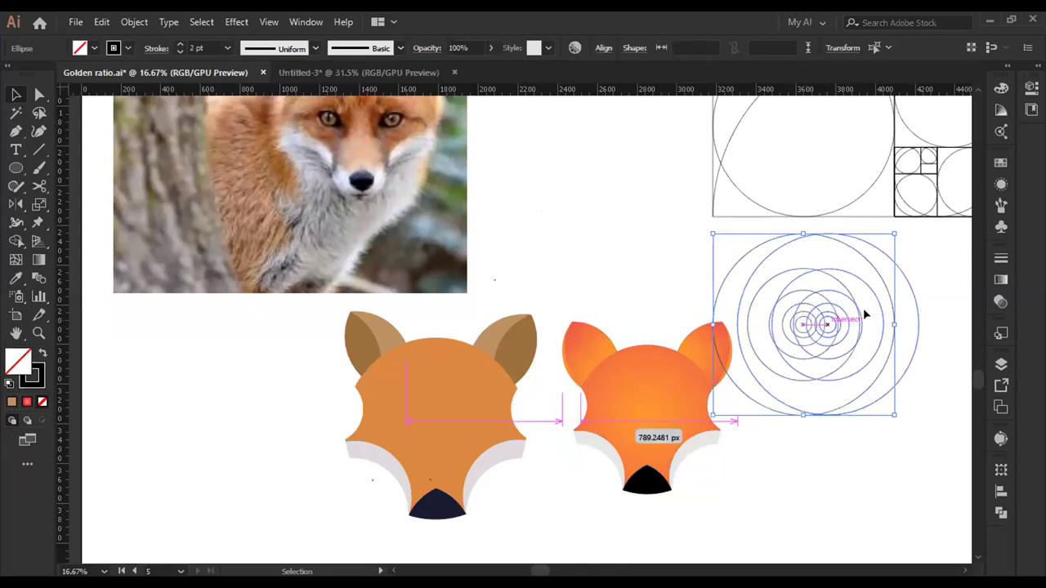
left_click_drag(863, 308, 924, 300)
left_click(551, 483)
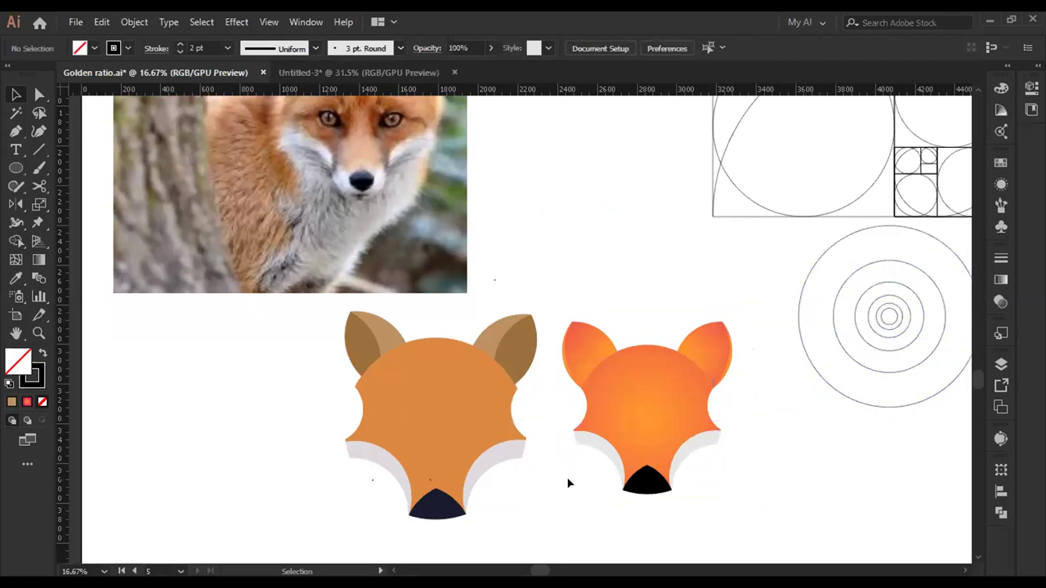
- Compare the ears and face of the flat-coloured fox head with those of the gradient logo up close
scroll(642, 438, "up", 2)
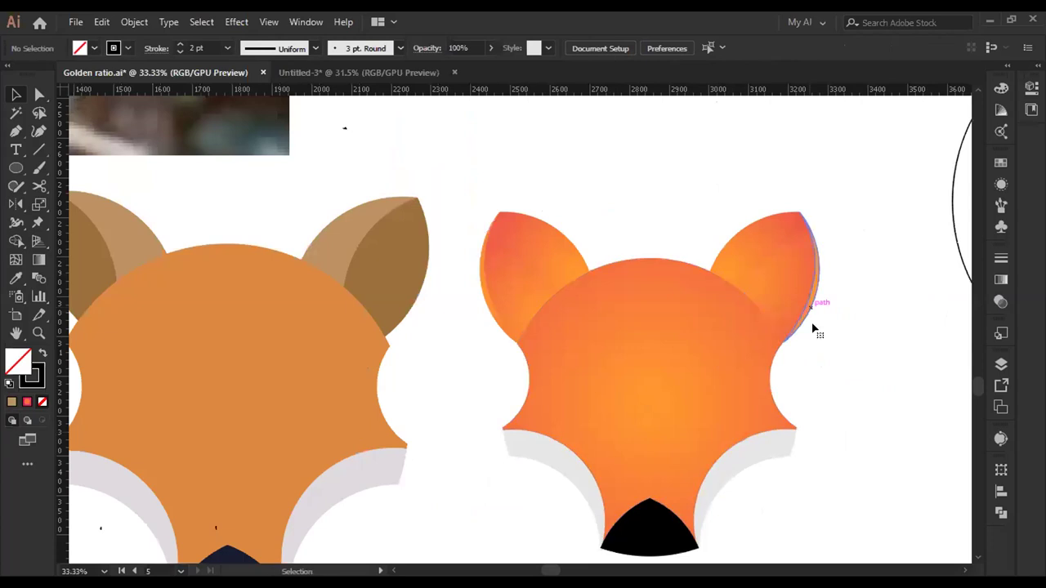
scroll(438, 381, "down", 1)
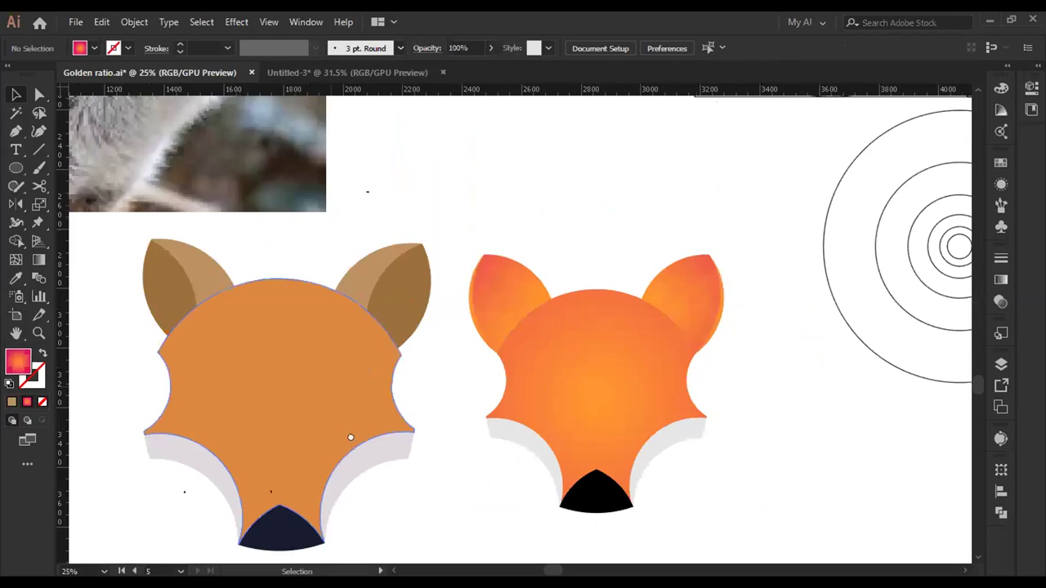
scroll(350, 437, "up", 1)
scroll(350, 437, "right", 1)
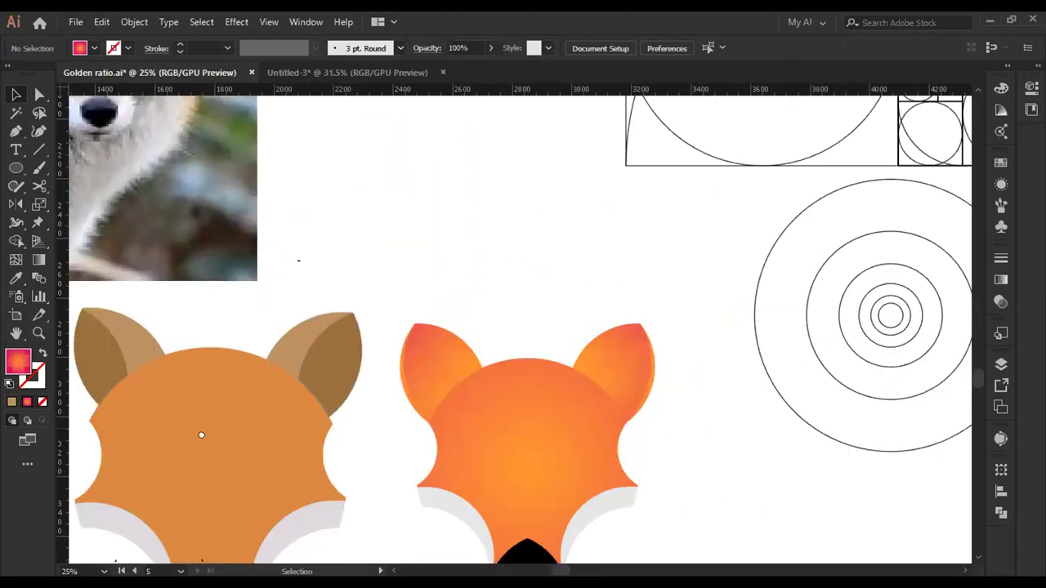
scroll(526, 451, "left", 1)
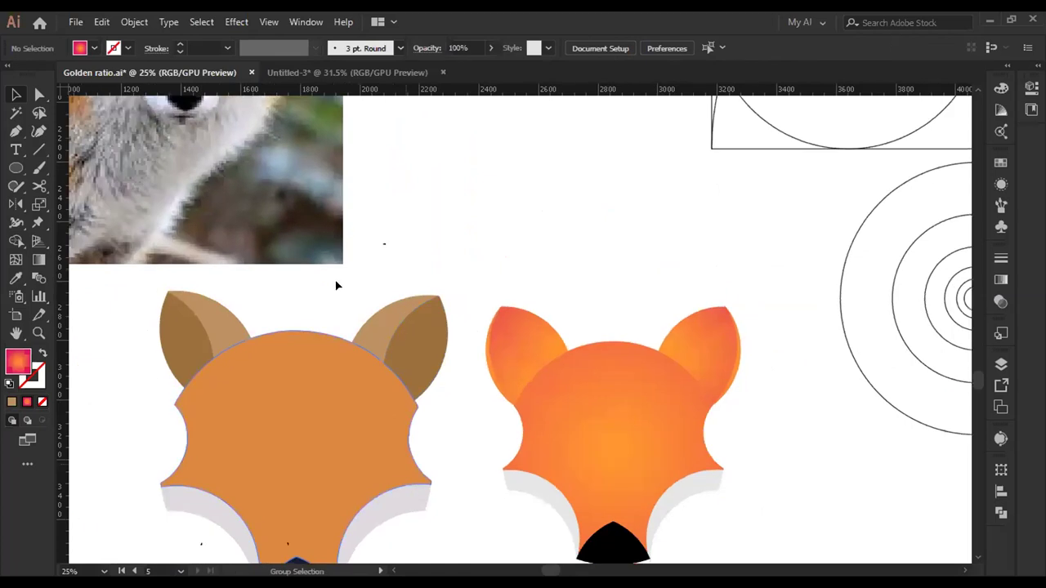
scroll(489, 417, "down", 1)
scroll(249, 401, "left", 2)
scroll(249, 400, "down", 1)
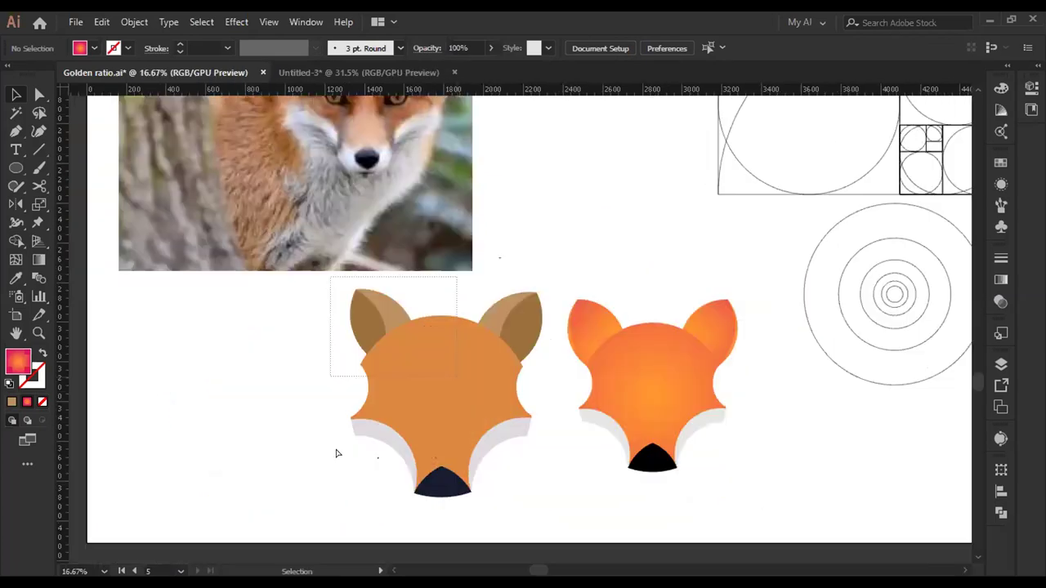
- Move the whole flat-coloured fox head left, under the tree trunk side of the photo
left_click_drag(320, 288, 408, 372)
left_click_drag(462, 449, 250, 438)
key("a")
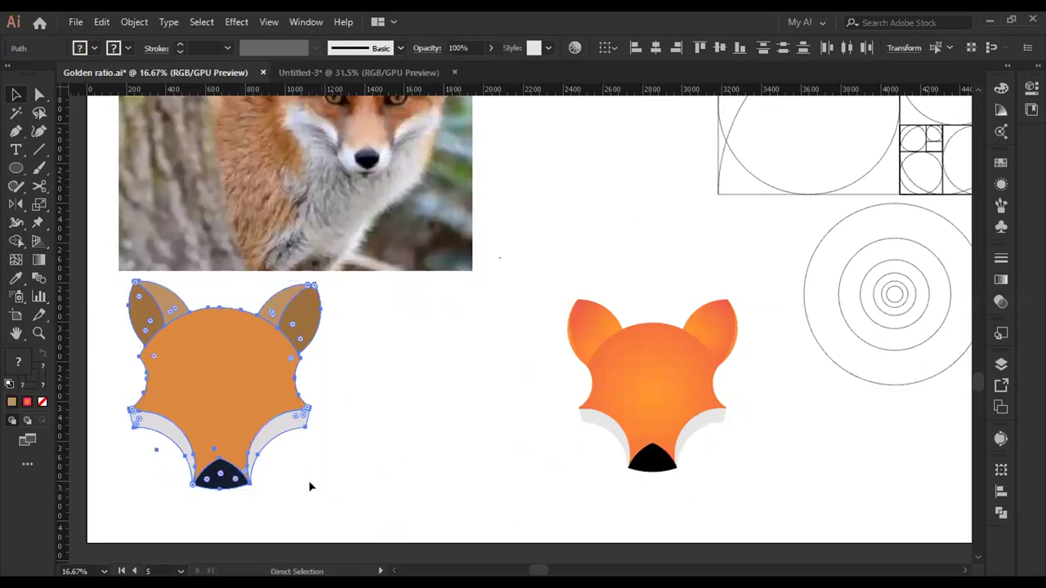
left_click(14, 94)
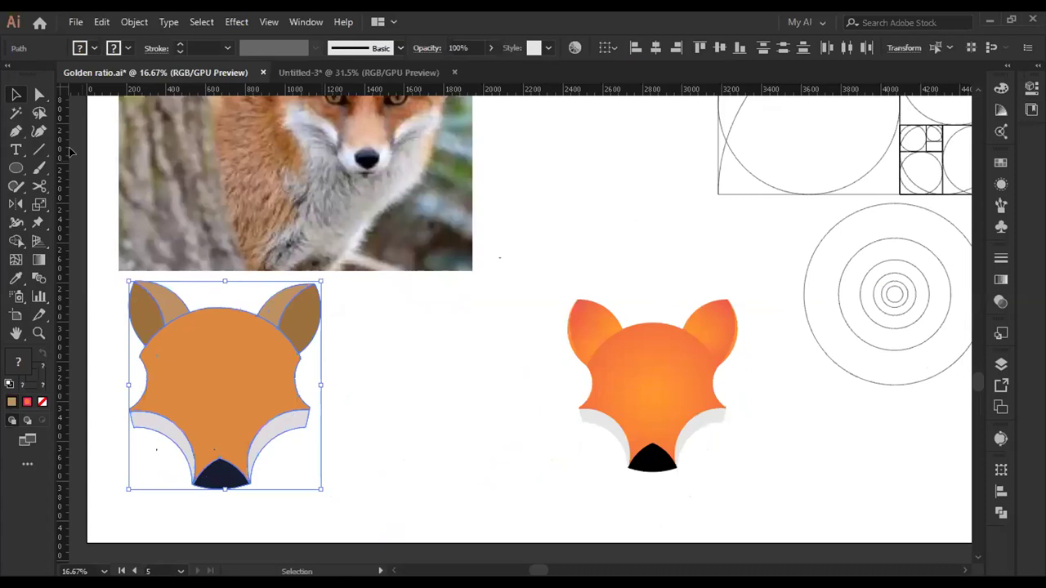
- Place a copy of the flat-coloured fox head between the original and the gradient logo
left_click_drag(326, 509, 151, 290)
left_click_drag(204, 379, 460, 423)
left_click(587, 500)
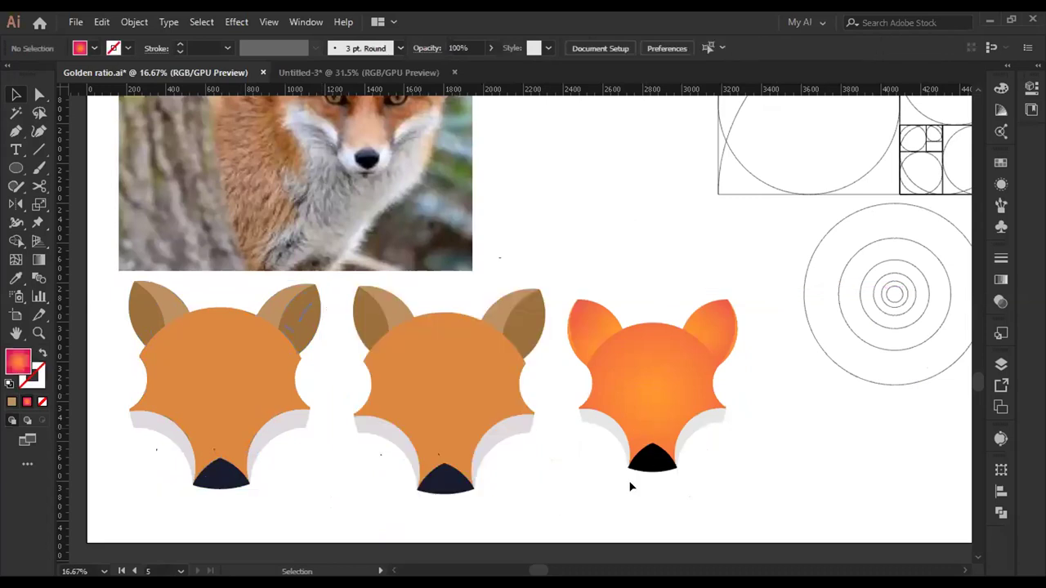
- Fill the copied head's face with the radial gradient sampled from the gradient logo's face, and widen its radius until the face is evenly orange
left_click(443, 389)
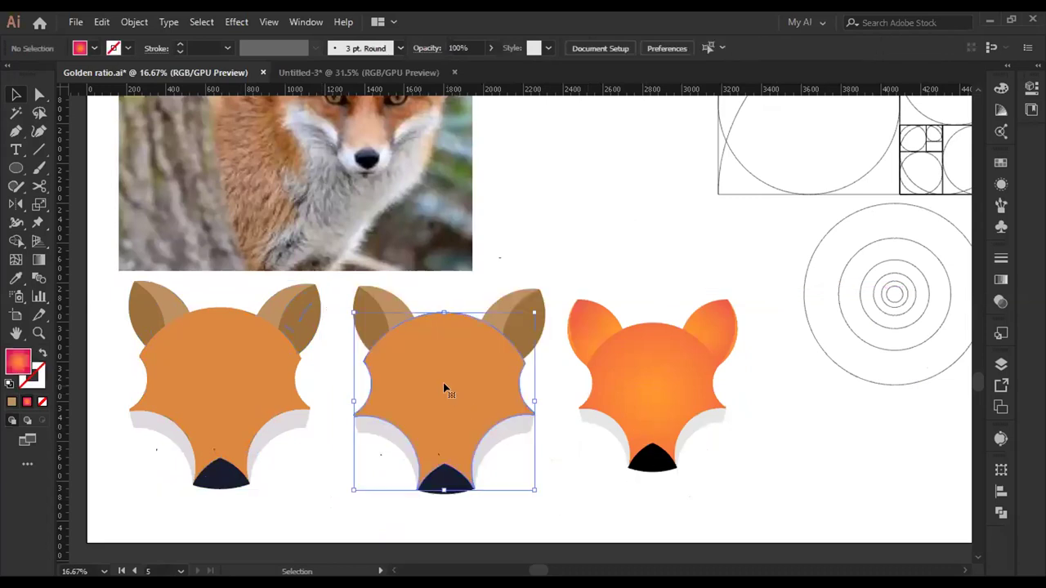
key("i")
left_click(623, 368)
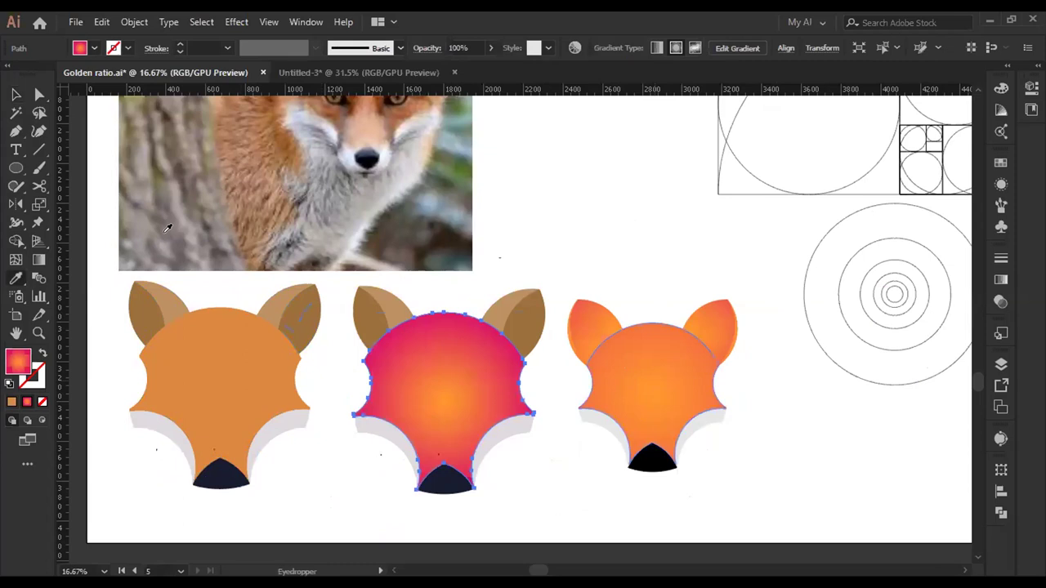
key("v")
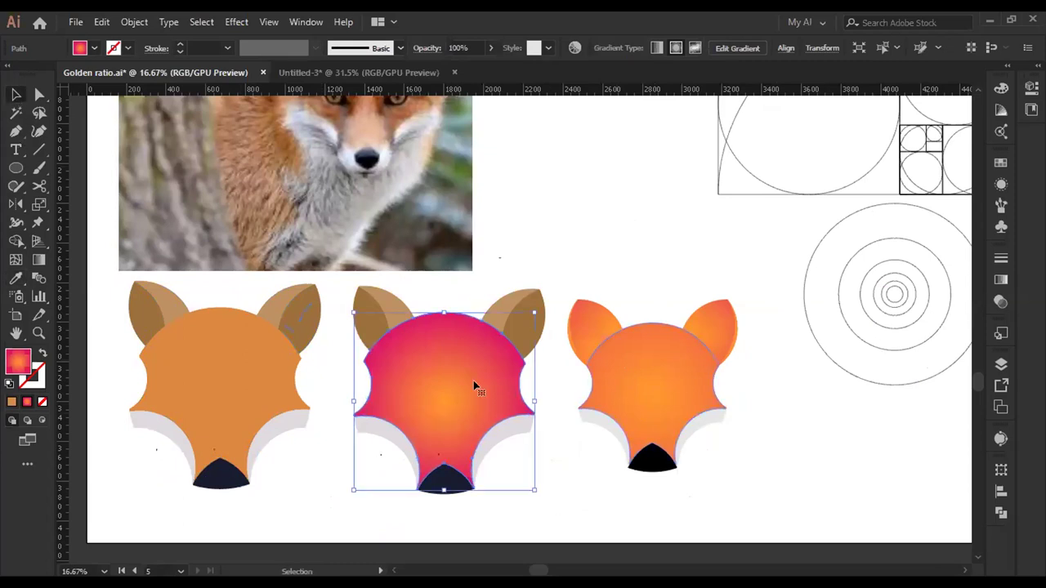
key("g")
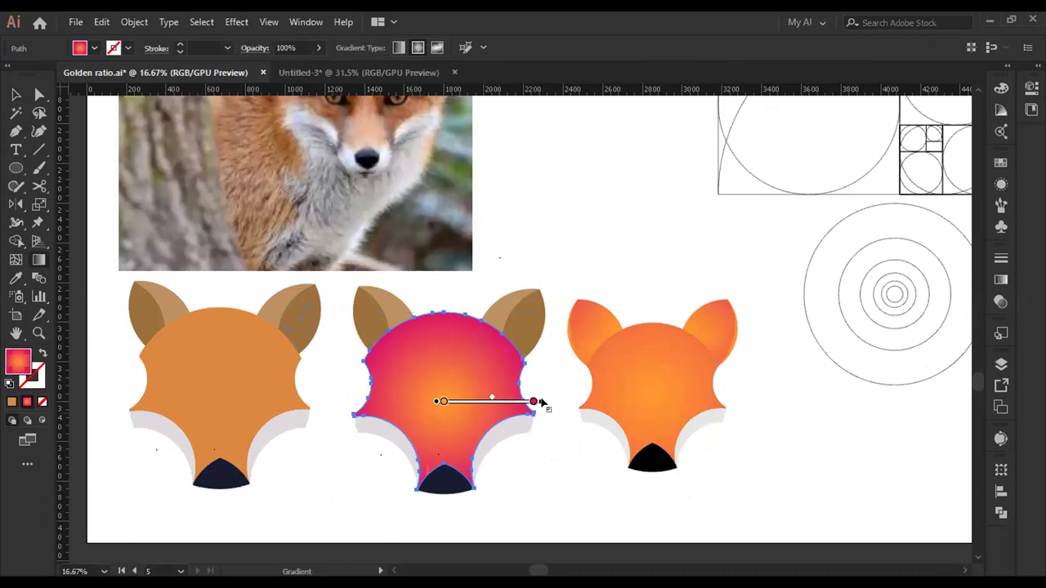
left_click_drag(539, 402, 678, 402)
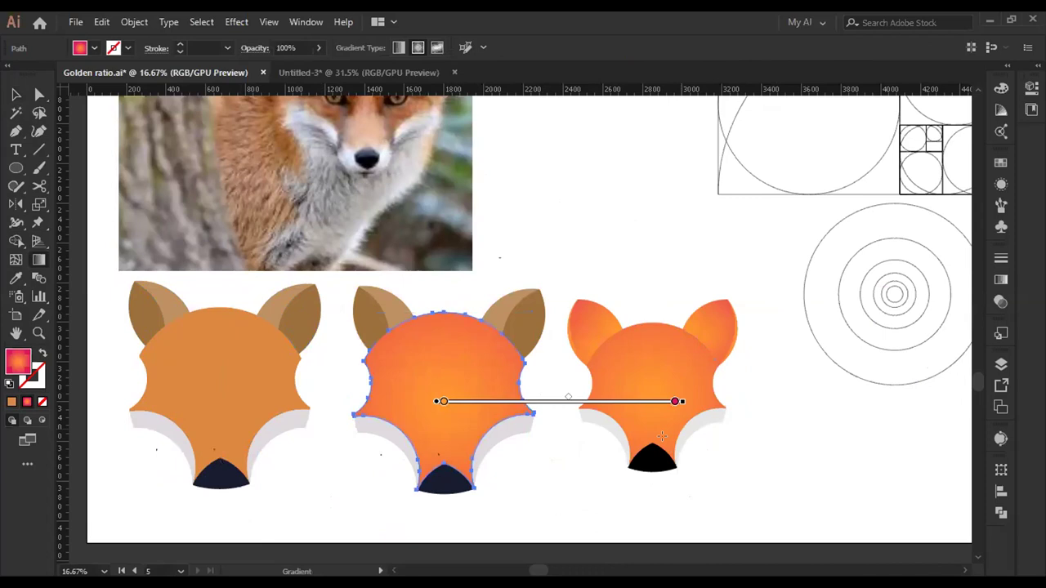
key("v")
left_click(537, 467)
- Fill the outer shape and inner crescent of the copy's right ear with the gradient sampled from the gradient logo
left_click(527, 325)
key("i")
left_click(719, 321)
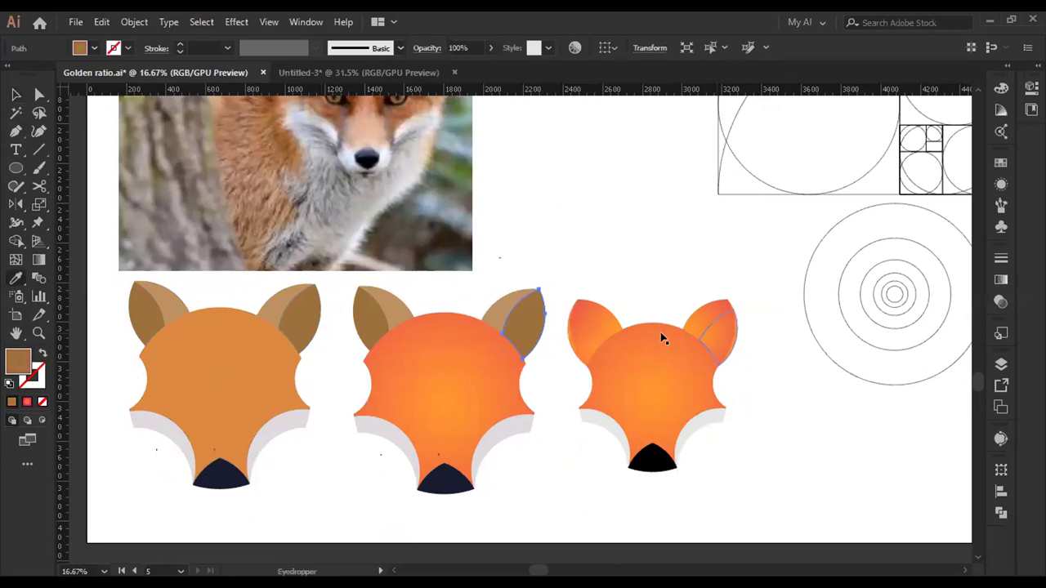
left_click(505, 300, "ctrl")
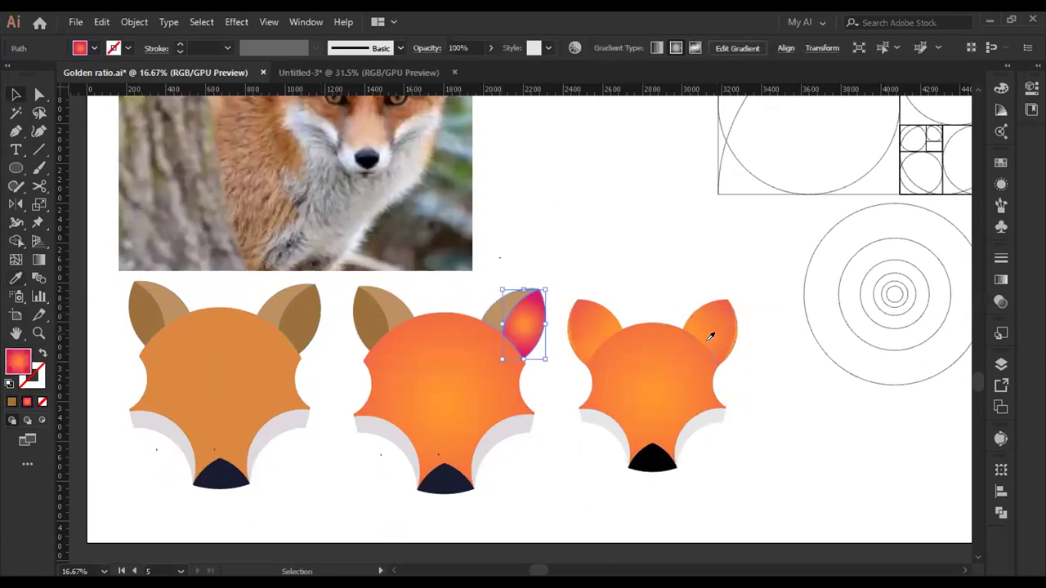
left_click(569, 327)
key("b")
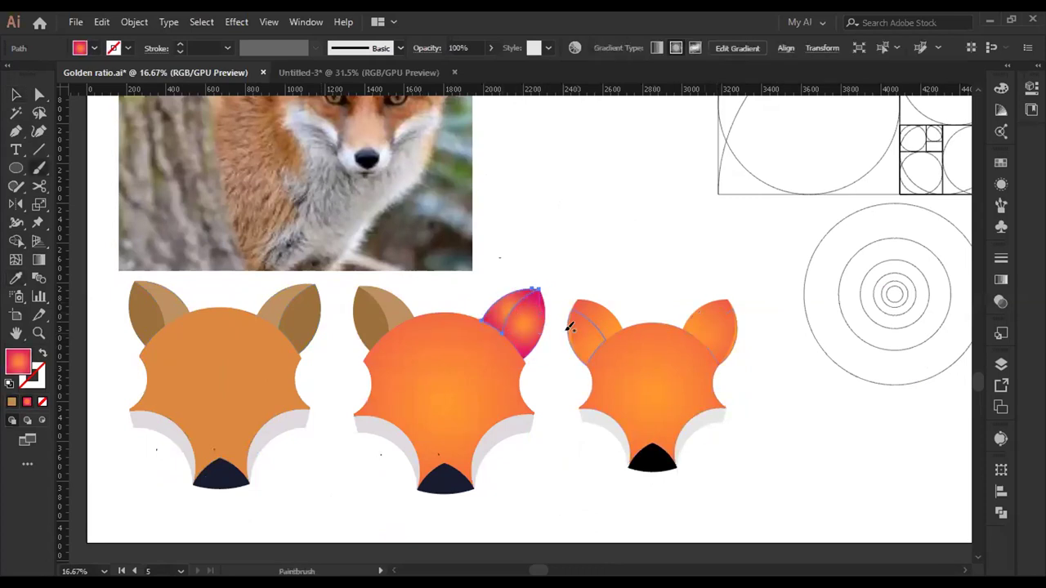
key("v")
- Widen the radial gradients on the outer shape and inner crescent of the copy's right ear well beyond the ear
left_click(528, 330)
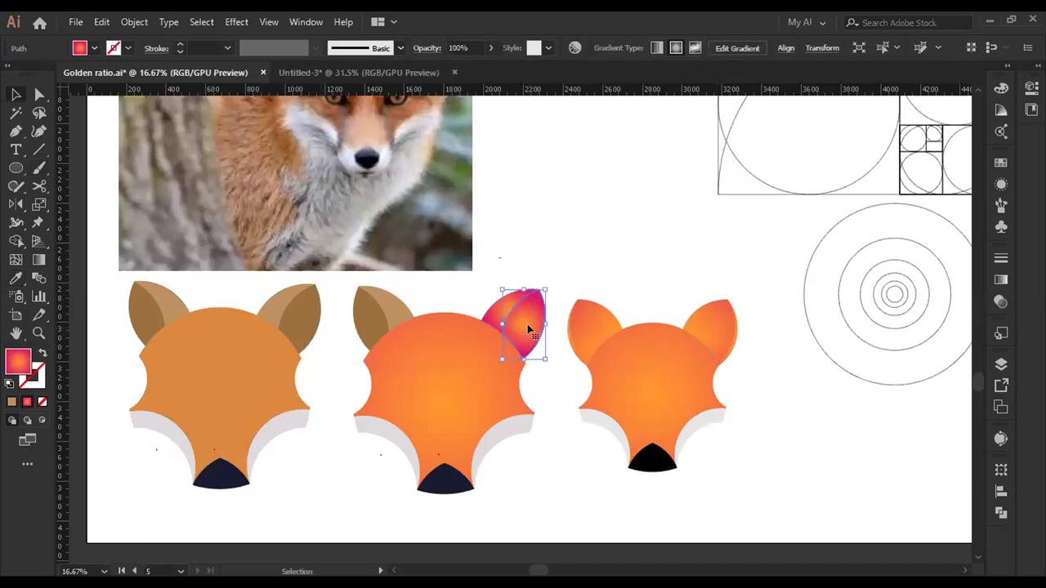
key("g")
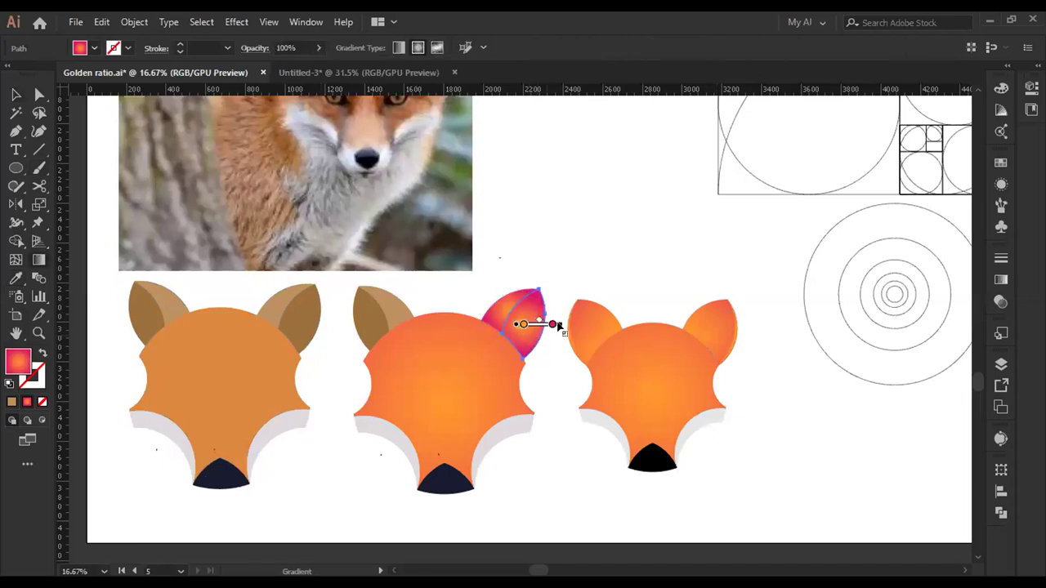
left_click_drag(559, 325, 590, 325)
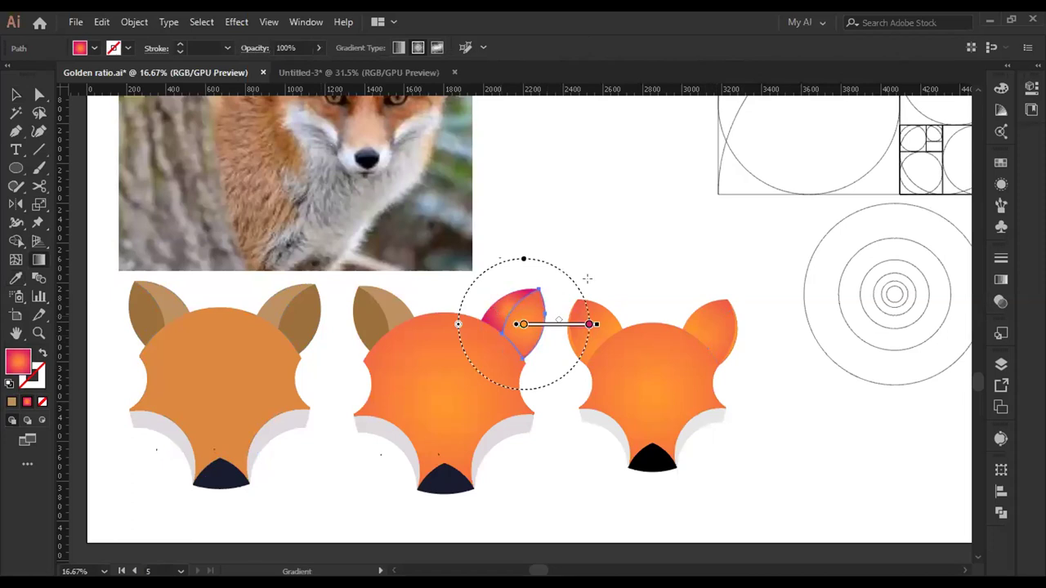
left_click_drag(502, 311, 577, 312)
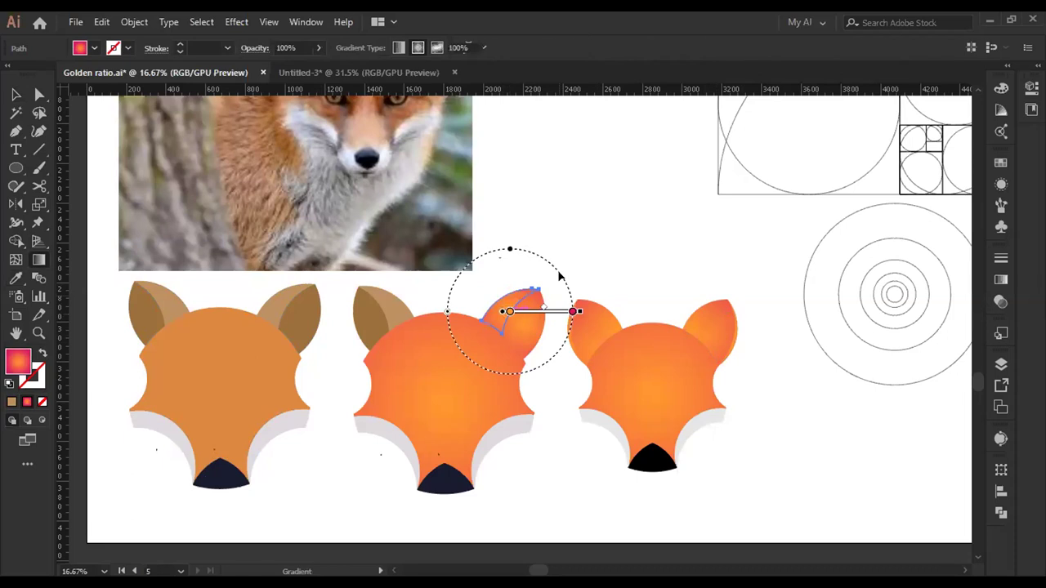
key("ctrl+shift+a")
key("v")
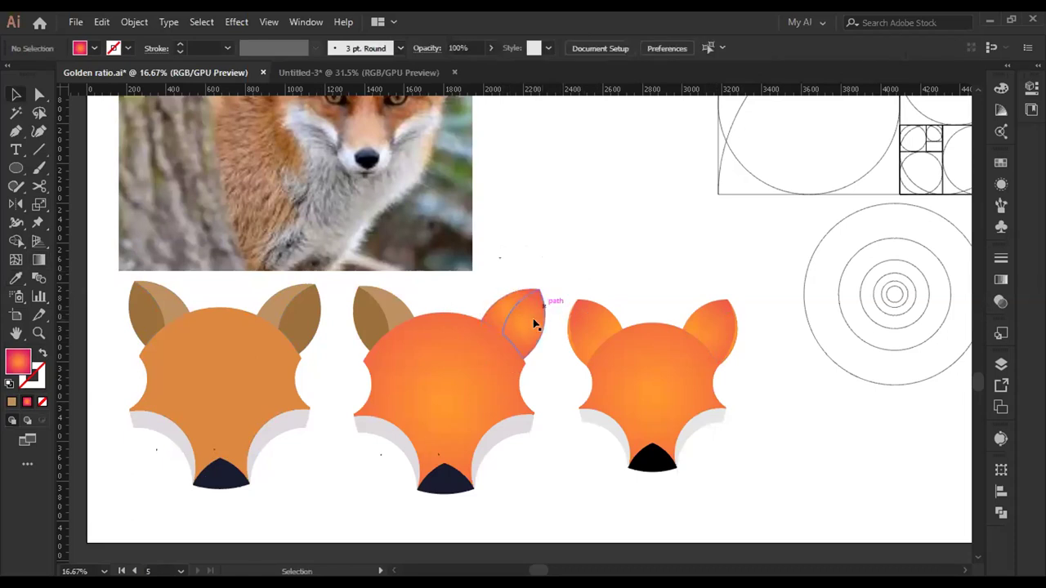
- Rotate the gradient on the outer shape of the copy's right ear so that it slants up to the right
left_click(546, 320)
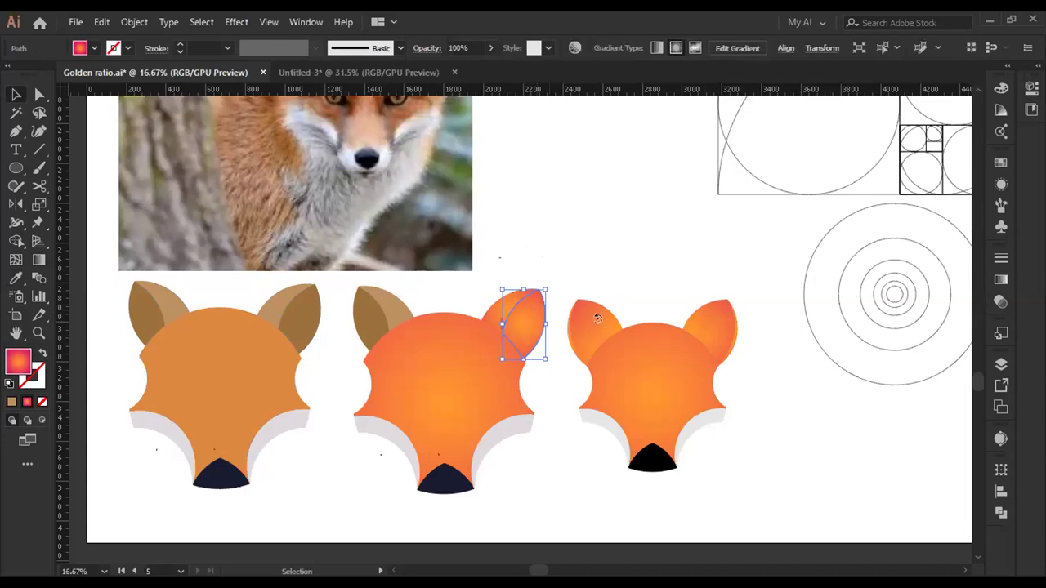
key("g")
left_click(518, 322)
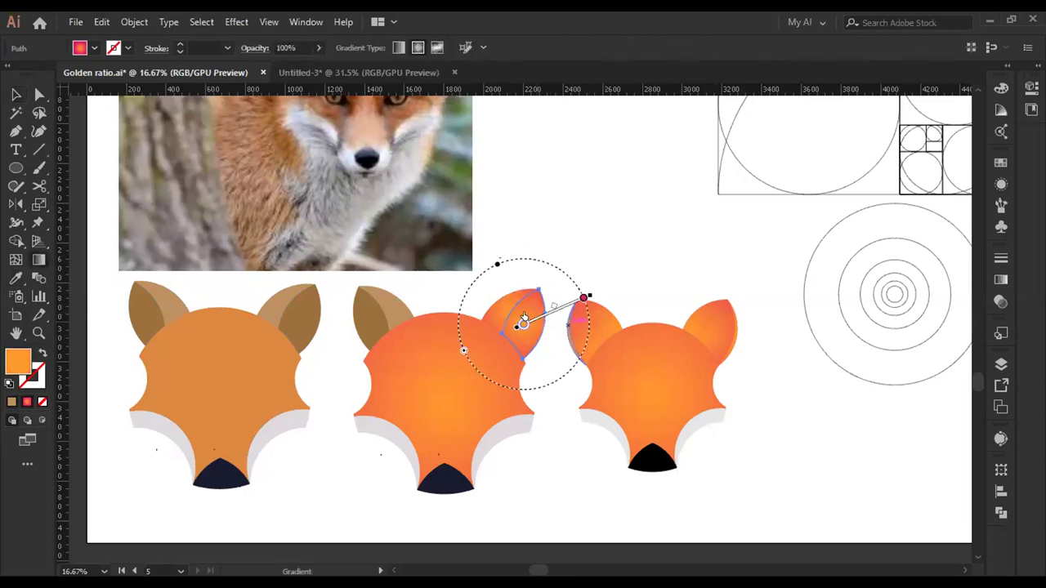
left_click(583, 297)
key("ctrl")
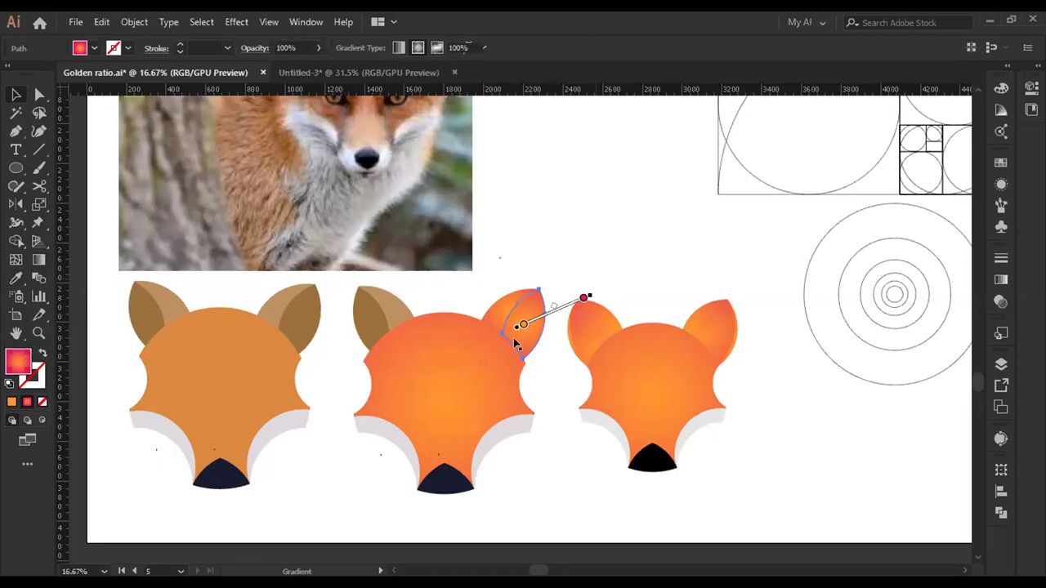
- Fill both shapes of the copy's left ear with the same pink-to-orange radial gradient
left_click(564, 344)
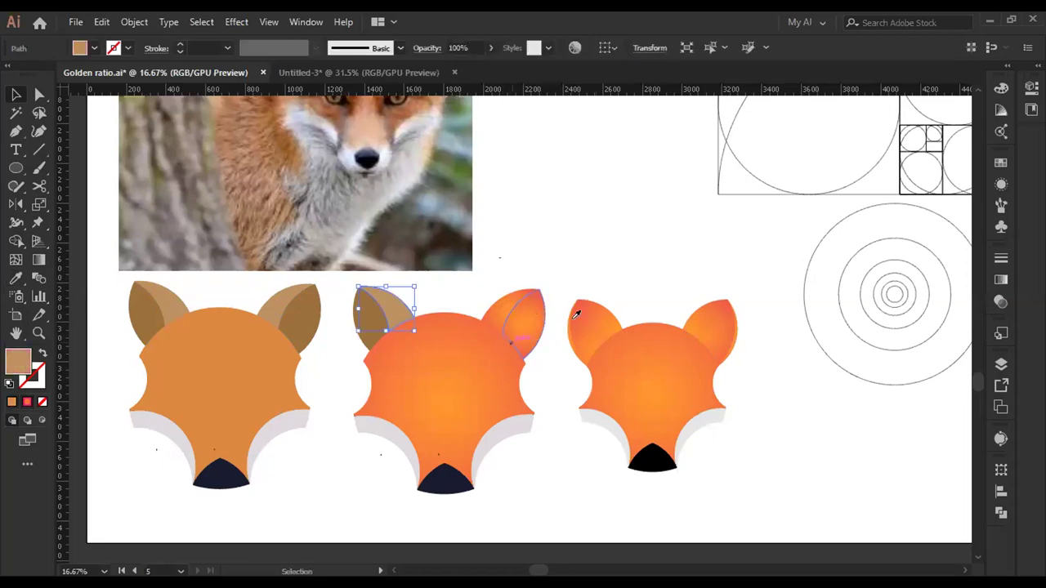
key("i")
left_click(522, 314)
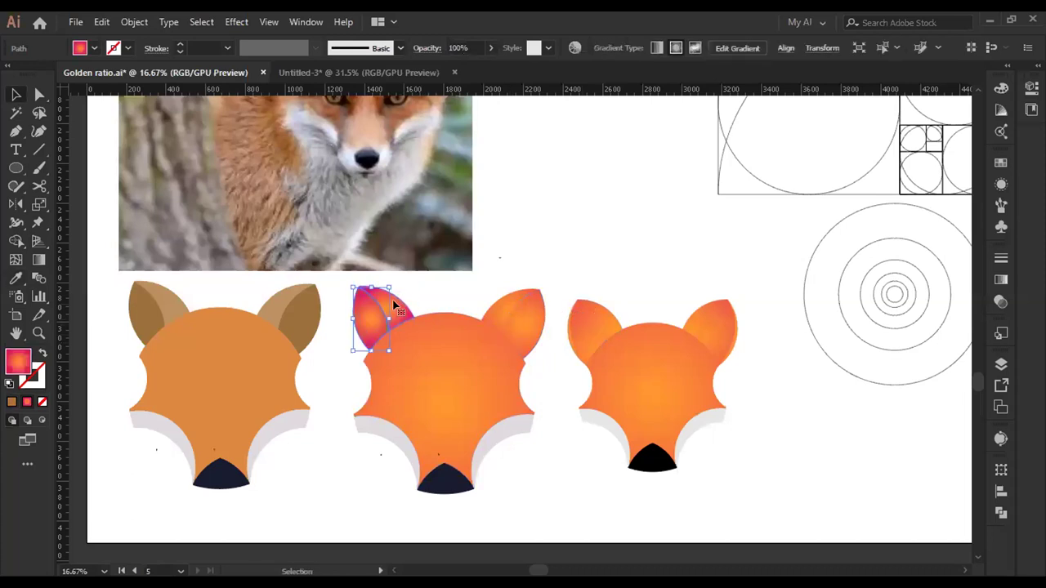
- Widen the radial gradient on the inner crescent of the copy's left ear beyond the ear's edge
key("g")
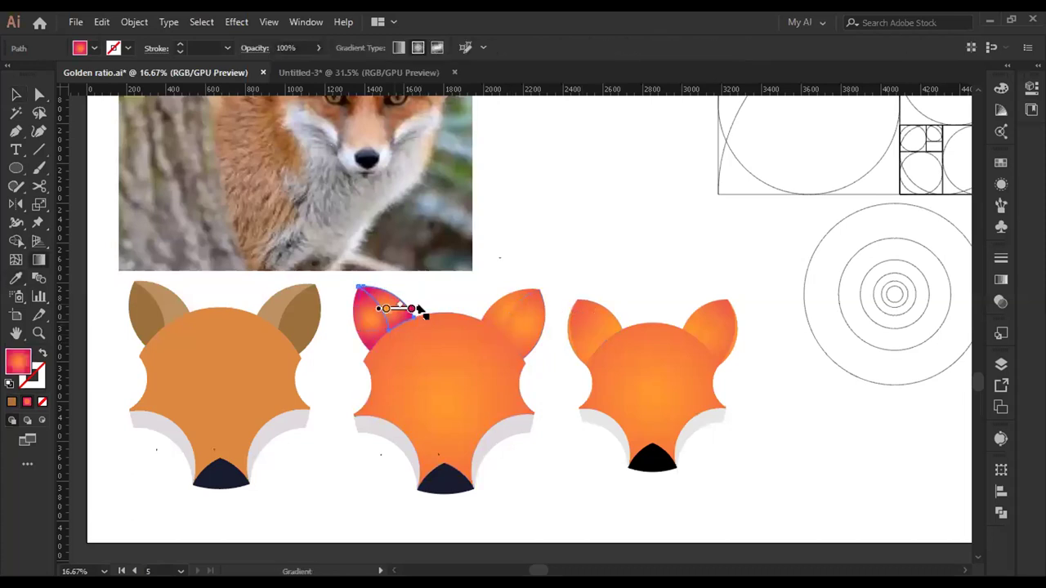
left_click_drag(418, 308, 444, 308)
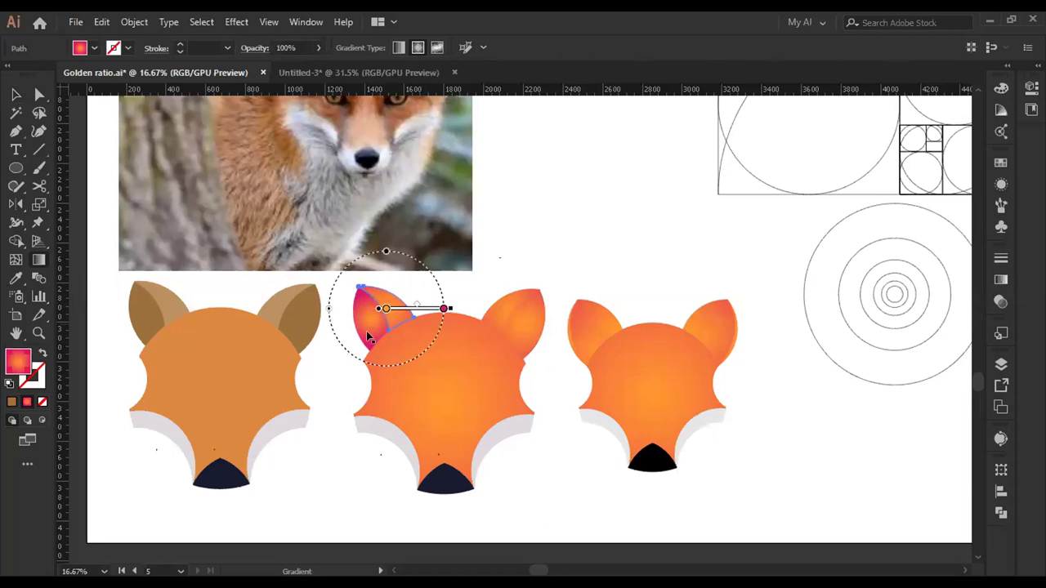
key("v")
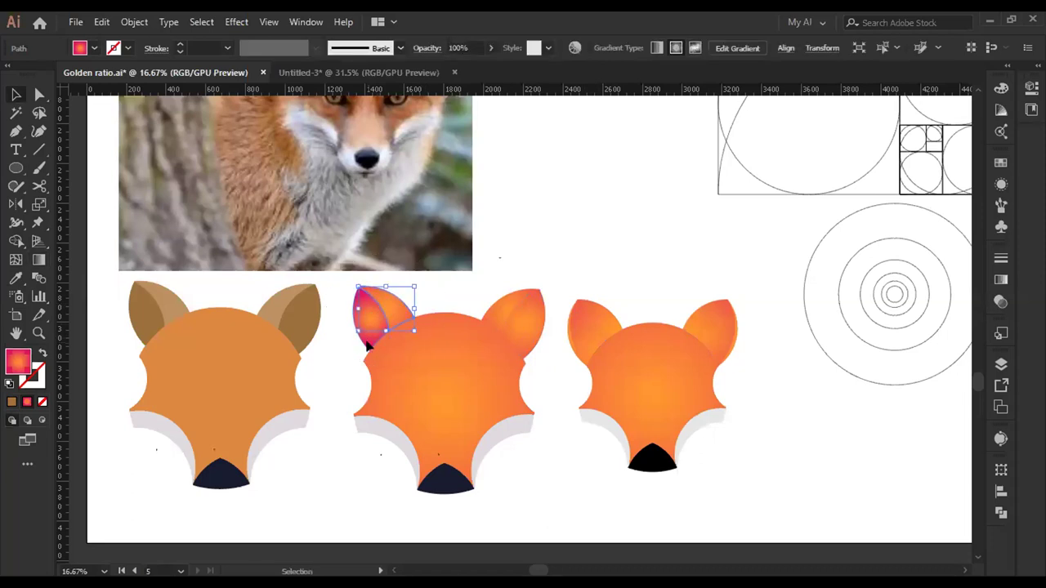
- Widen the radial gradient on the outer shape of the copy's left ear beyond the ear's edge
key("g")
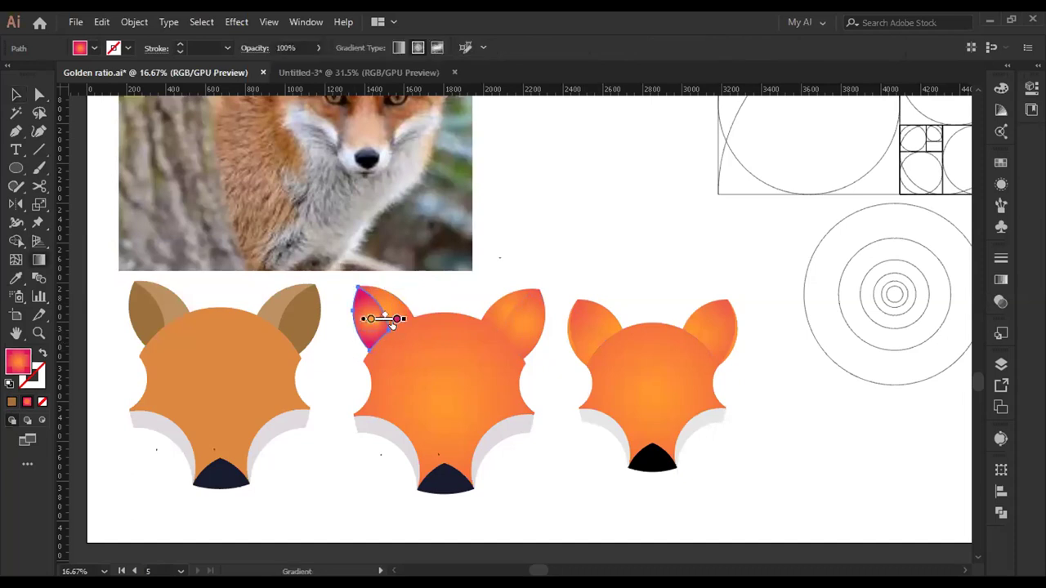
left_click_drag(362, 310, 432, 314)
left_click(730, 356, "ctrl")
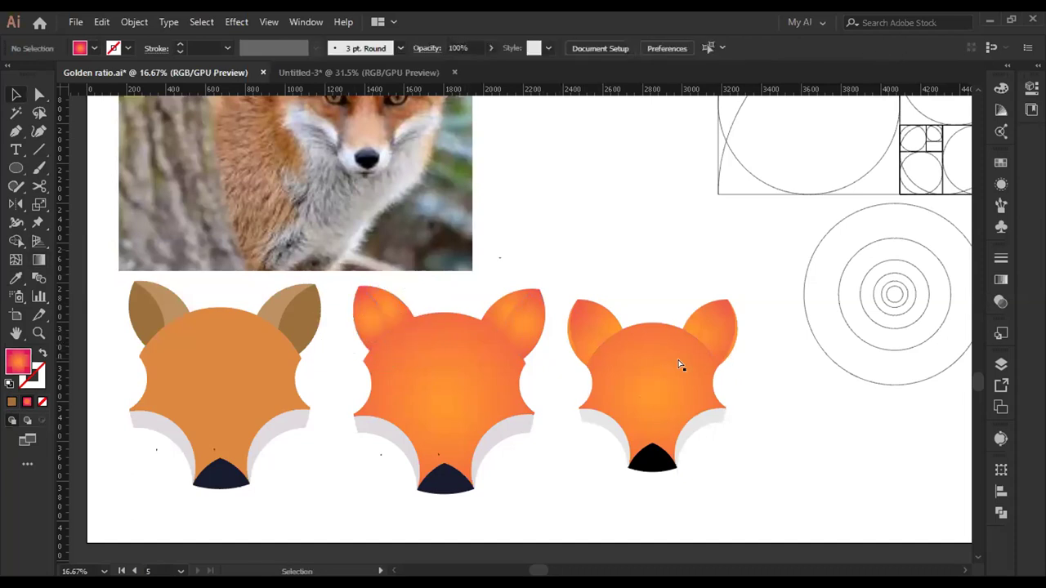
- Move the whole reference fox logo up, clear of the gradient copy
key("ctrl+plus")
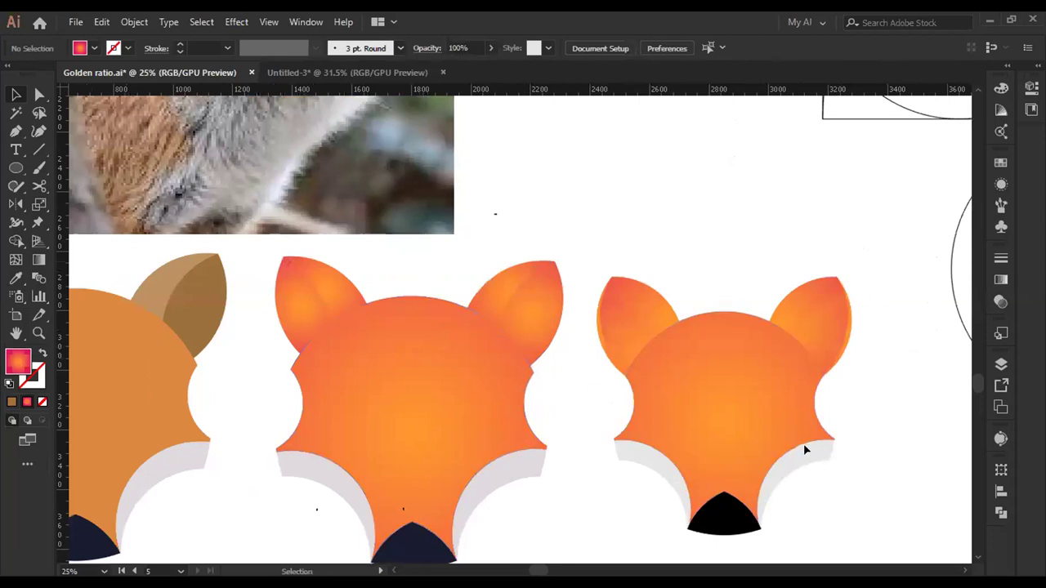
left_click_drag(591, 240, 878, 437)
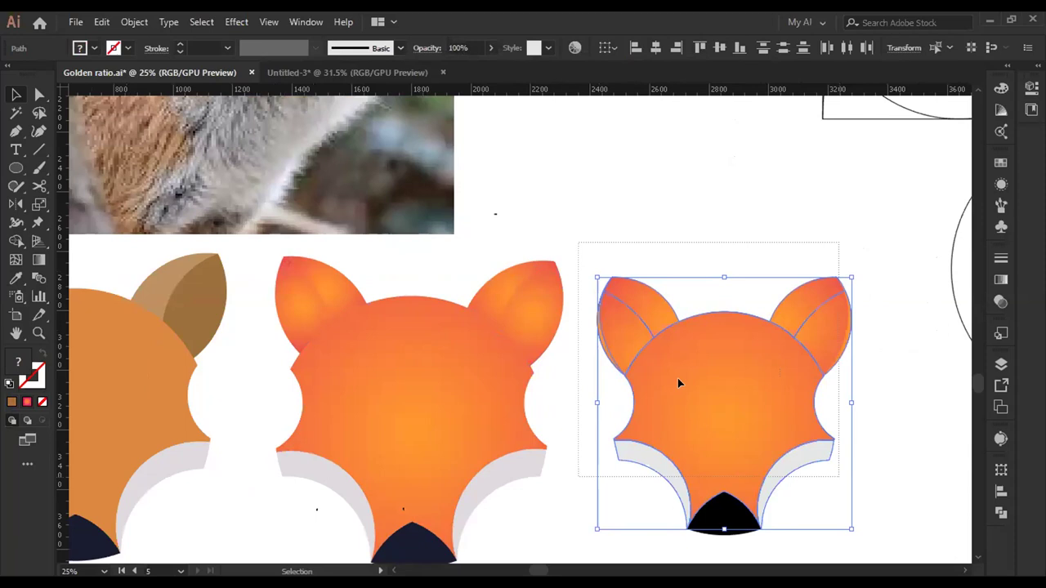
left_click_drag(687, 362, 570, 304)
key("ctrl+z")
- Draw a closed shape with the Pen tool from the copy's right ear tip, curving just inside its outer edge and closing outside the ear
key("p")
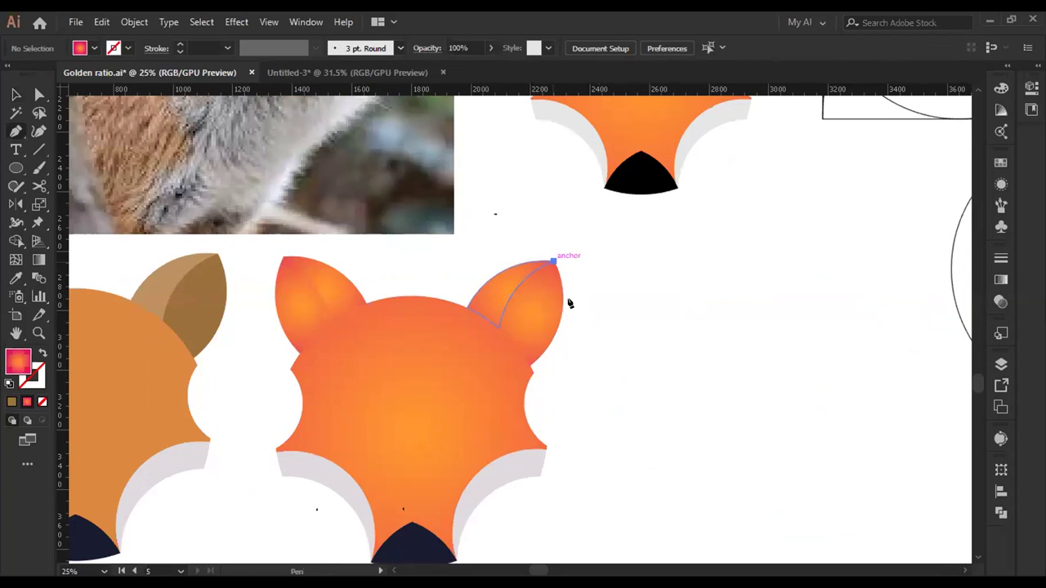
left_click(569, 304)
left_click_drag(510, 382, 488, 413)
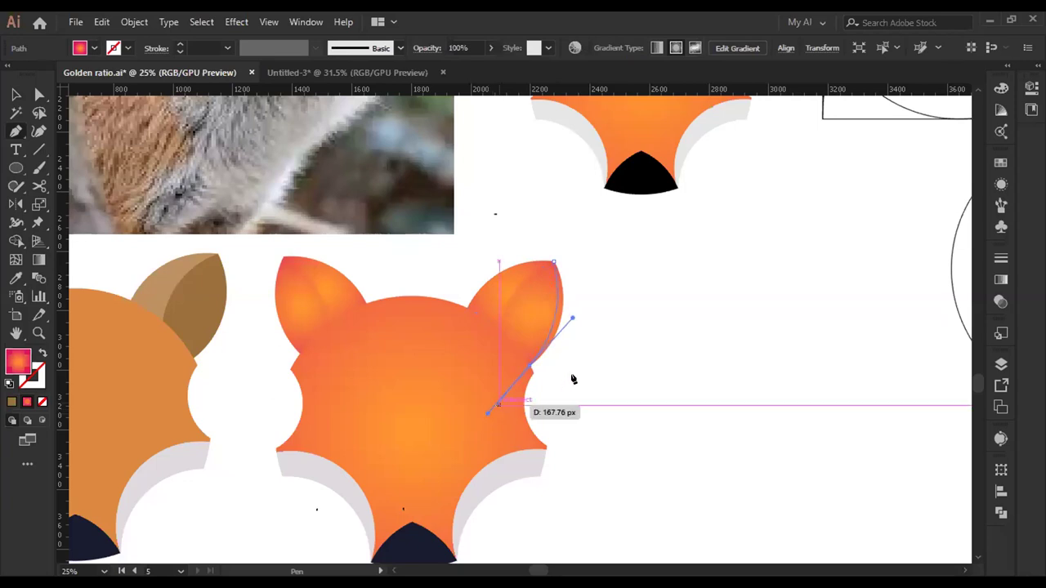
left_click(616, 343)
left_click(595, 252)
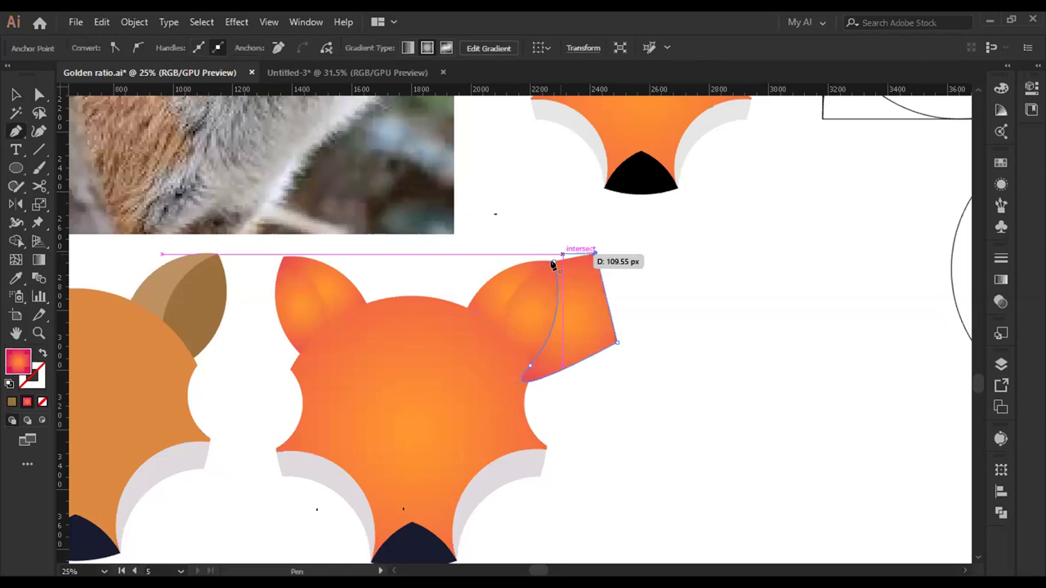
left_click(552, 263)
- Trim away the part of the drawn shape outside the copy's right ear with the Shape Builder, keeping the thin edge sliver
key("v")
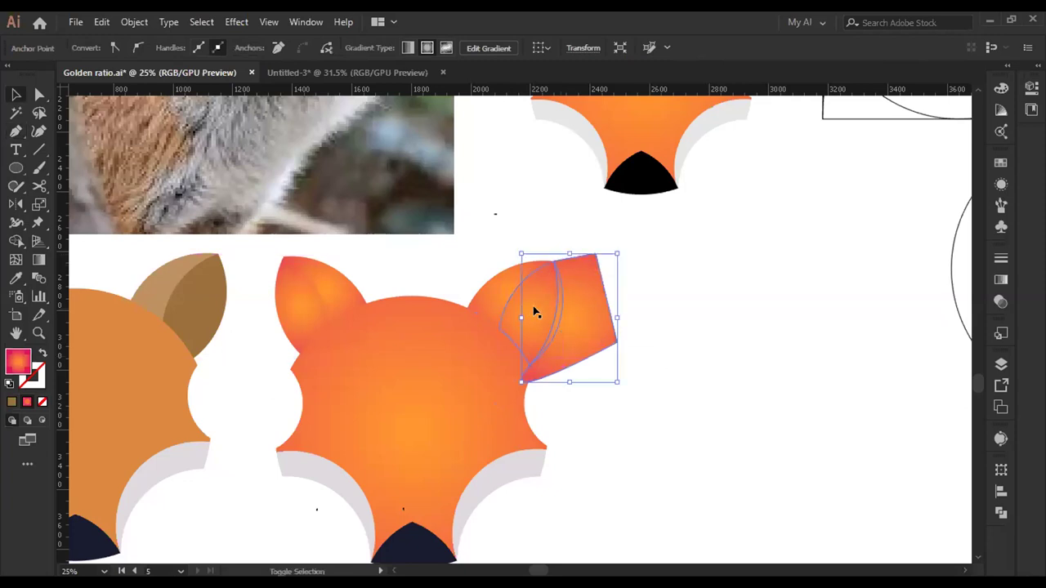
key("shift+m")
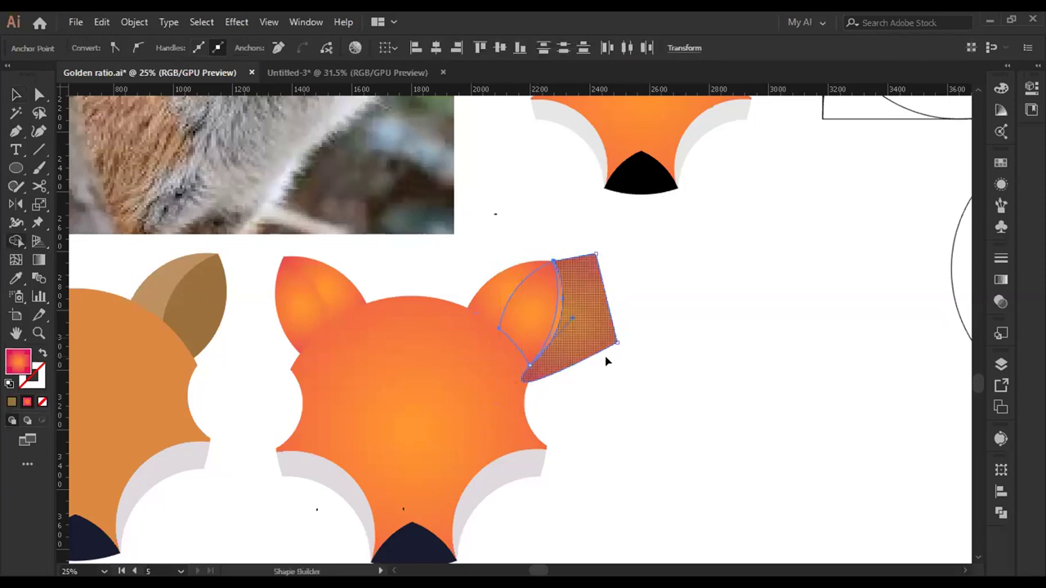
left_click(572, 322, "alt")
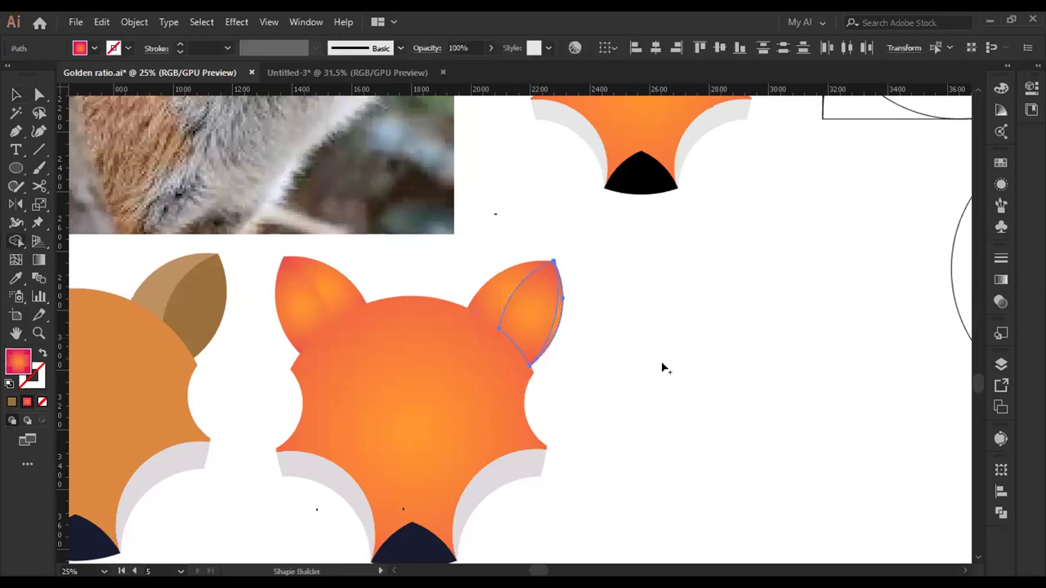
key("v")
key("ctrl+shift+a")
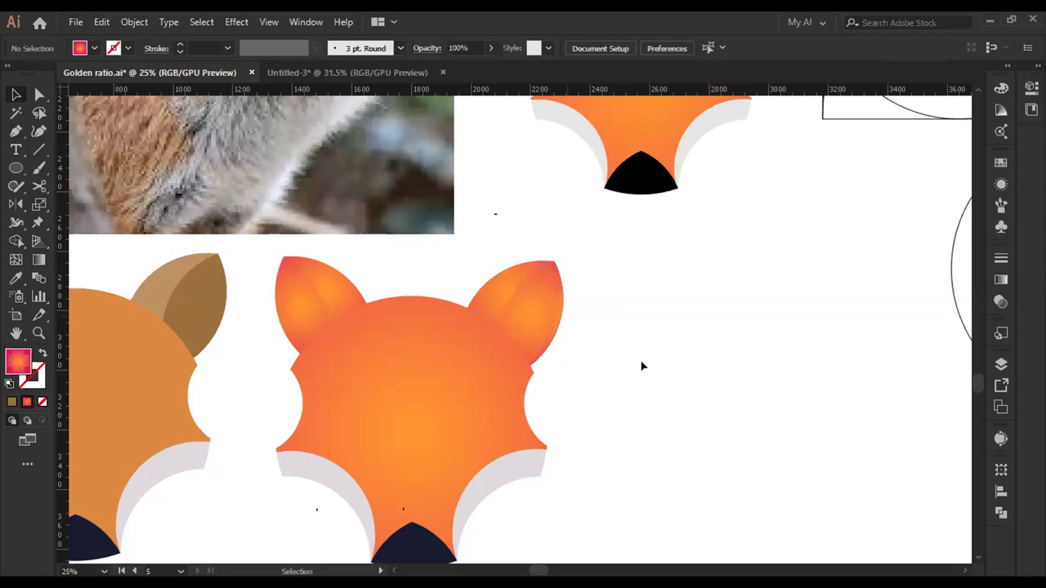
- Stretch the radial gradient on the thin edge sliver of the copy's right ear well beyond the ear
key("ctrl+z")
key("g")
left_click_drag(634, 315, 712, 320)
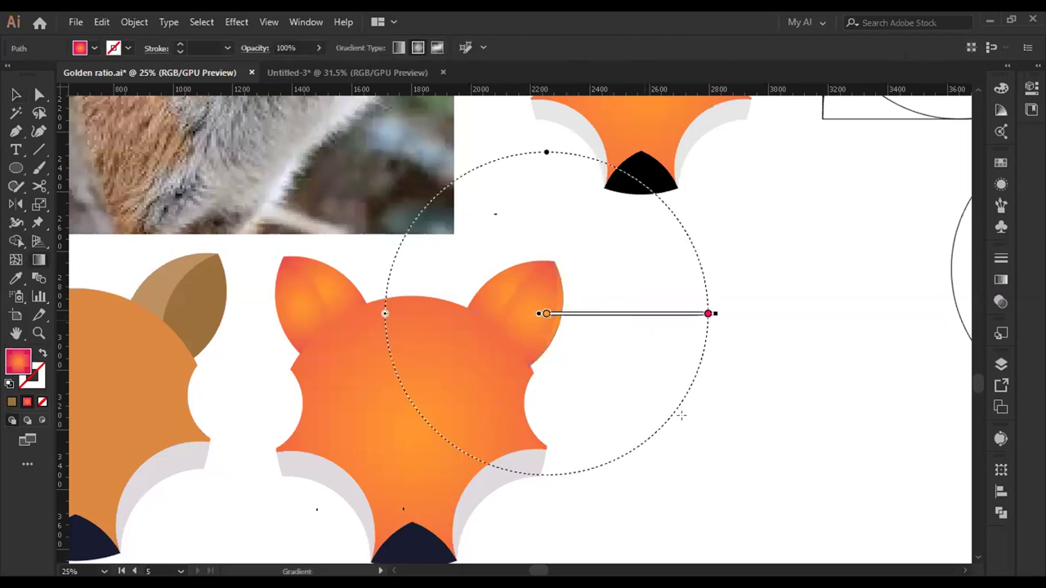
key("v")
key("ctrl+shift+a")
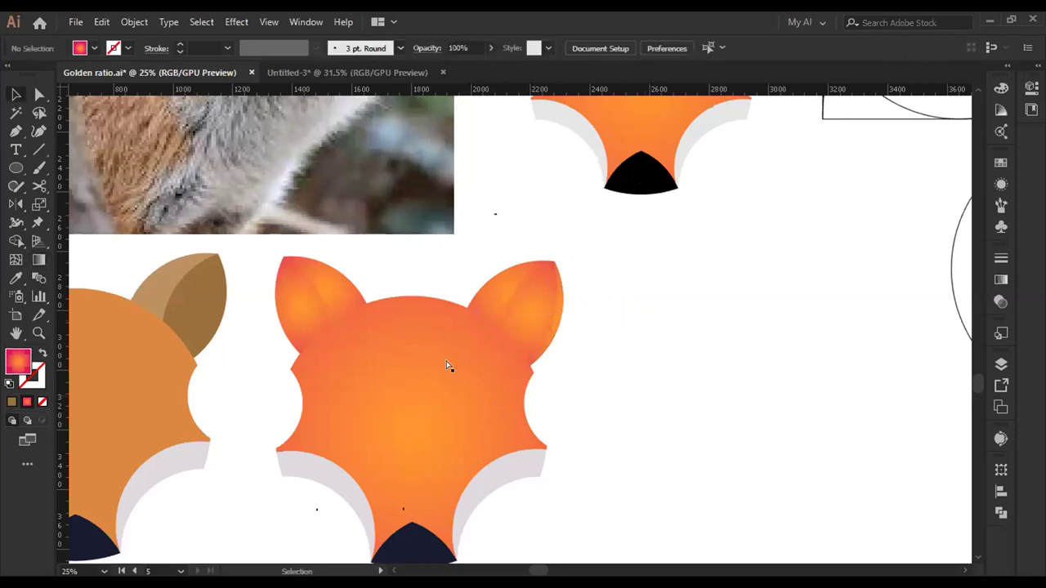
- Compare the flat-coloured fox and the gradient copy with the reference logo and the fox photo
key("ctrl+plus")
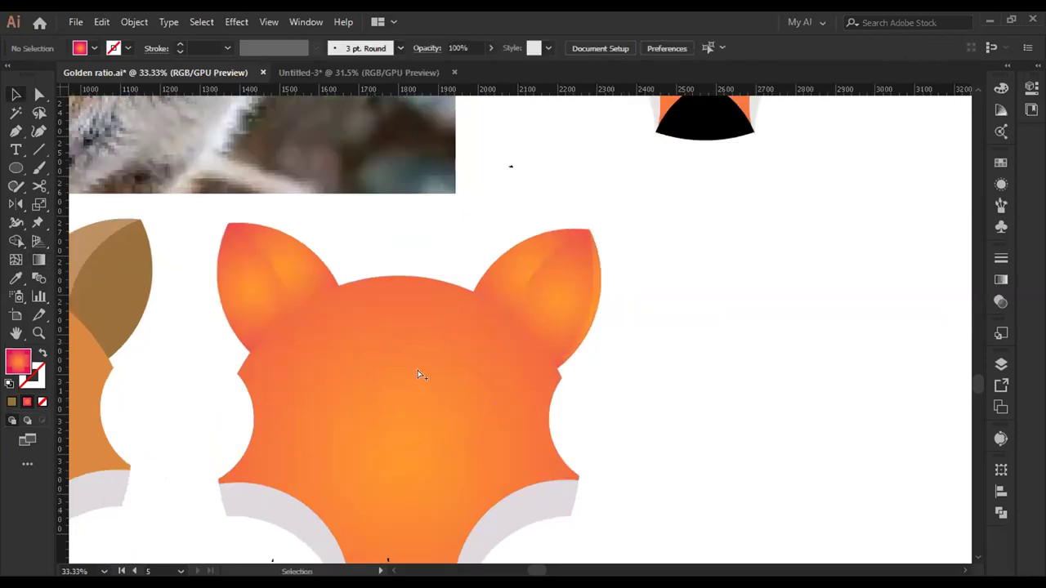
key("ctrl+minus")
key("ctrl+minus")
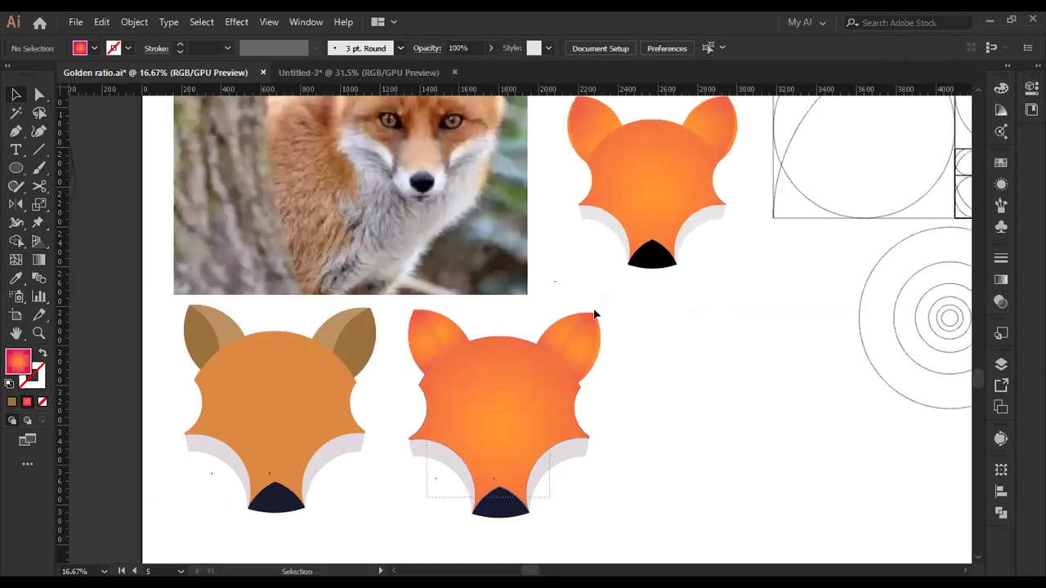
left_click(456, 462)
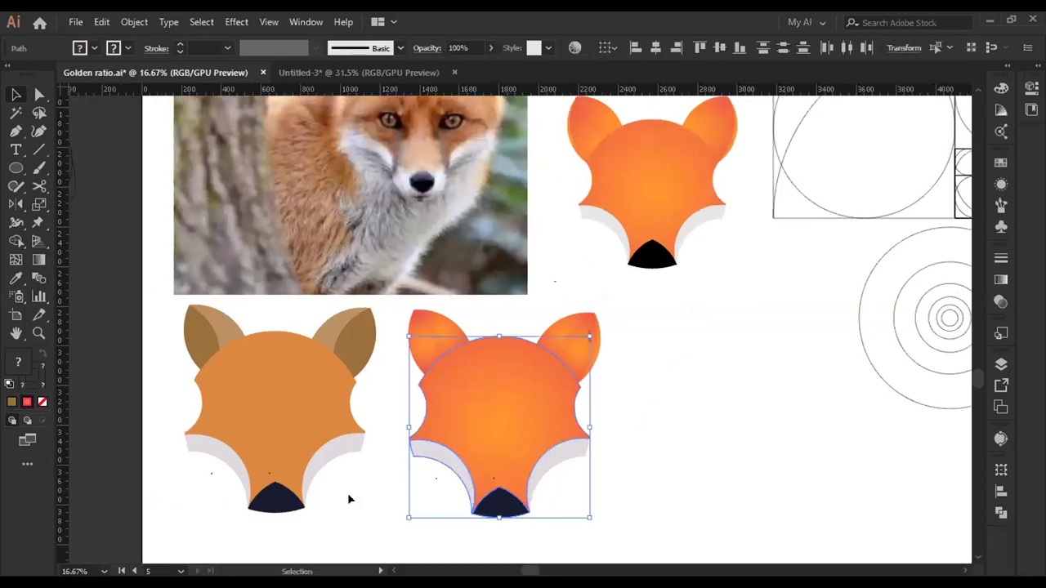
key("ctrl+shift+a")
left_click(223, 316)
left_click(392, 506)
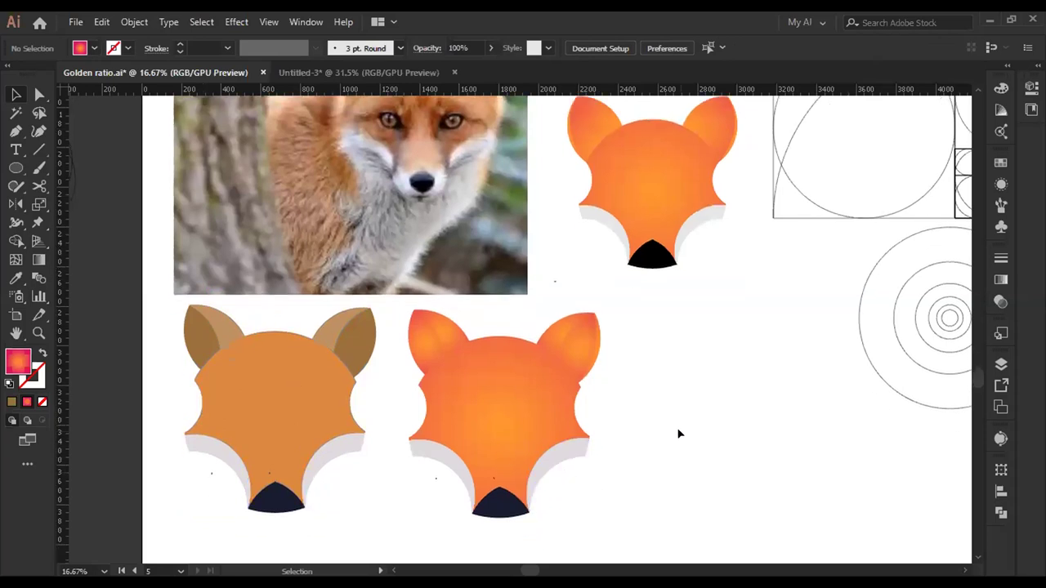
scroll(678, 433, "up", 1)
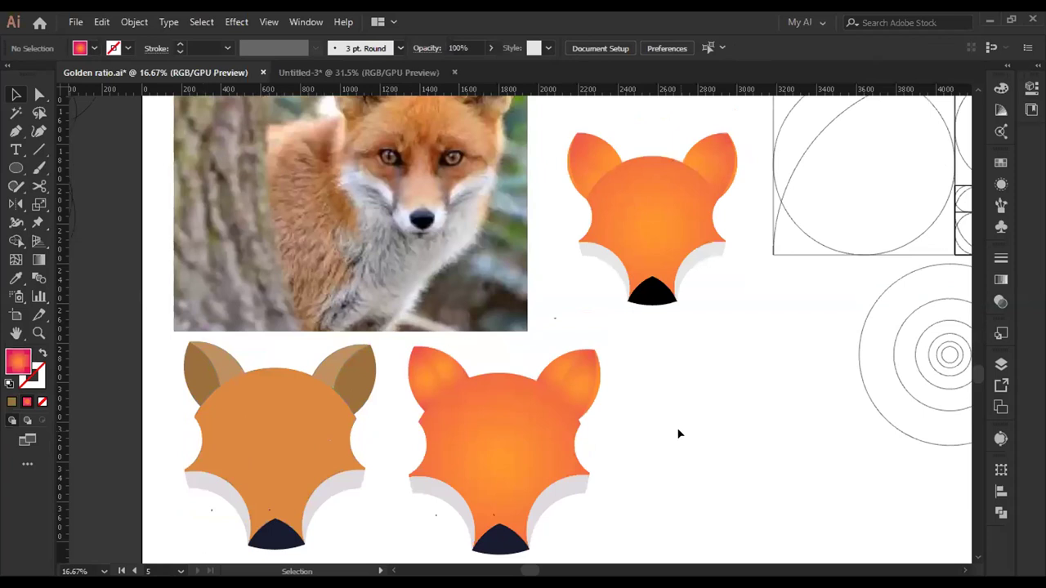
scroll(547, 331, "up", 1)
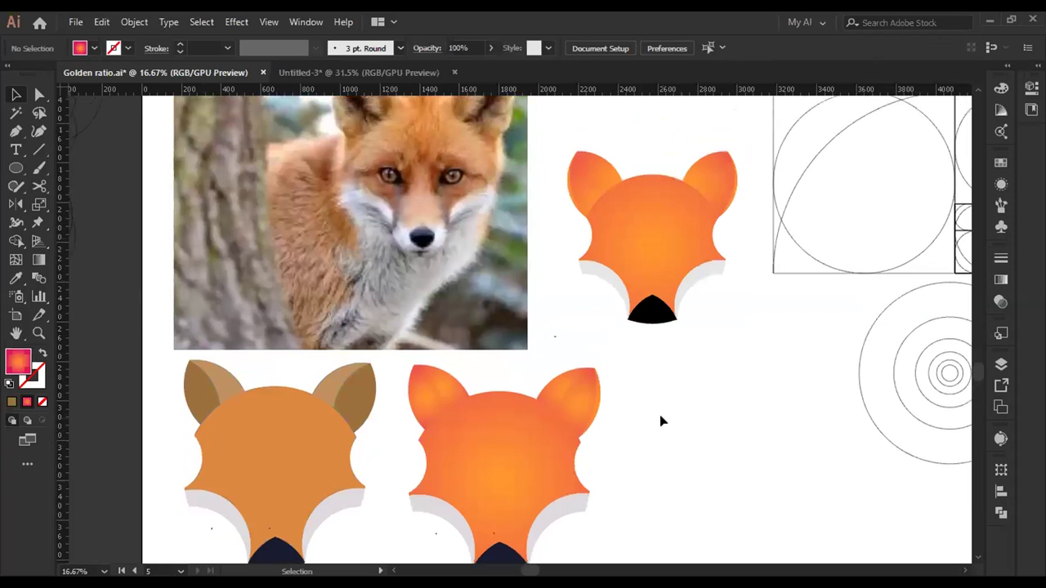
scroll(662, 420, "down", 1)
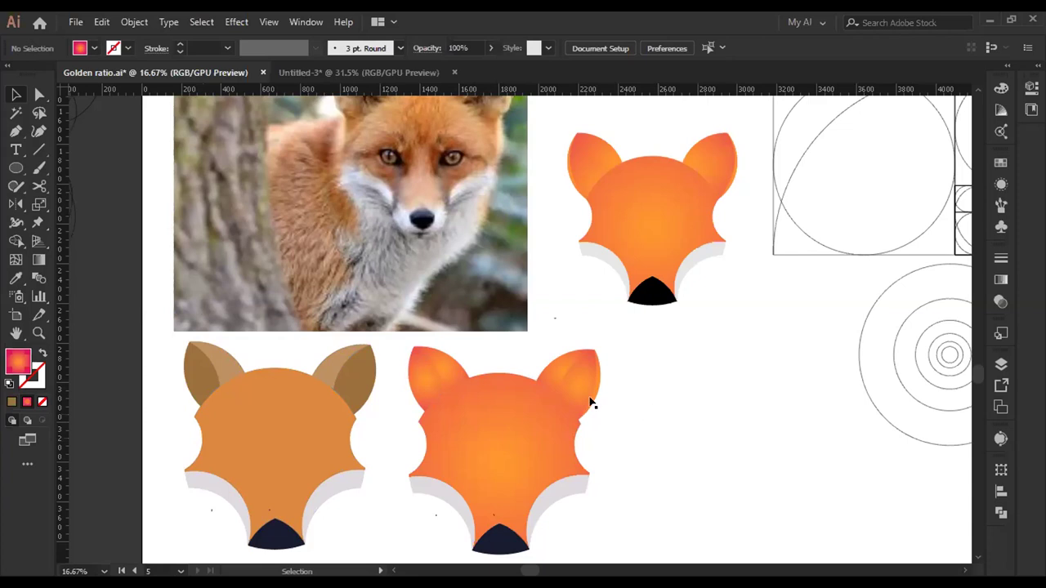
scroll(625, 446, "down", 1)
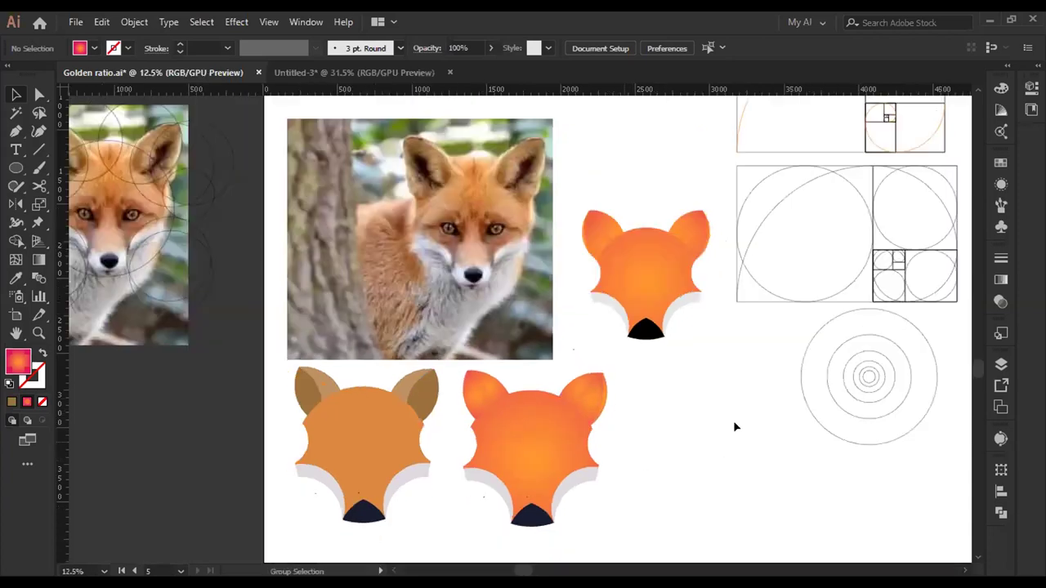
key("space")
left_click_drag(673, 440, 607, 434)
scroll(605, 427, "up", 1)
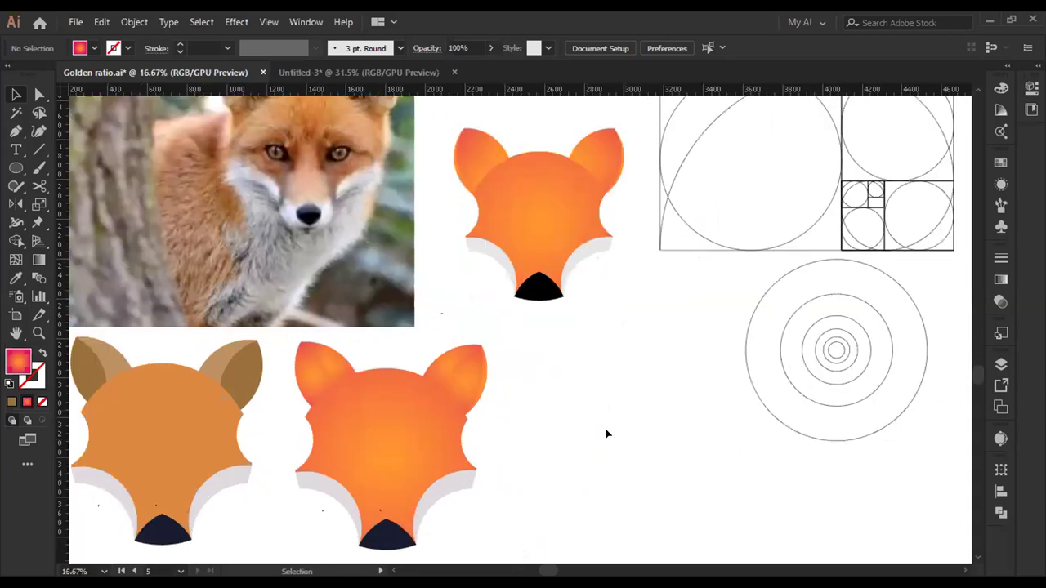
scroll(603, 433, "left", 2)
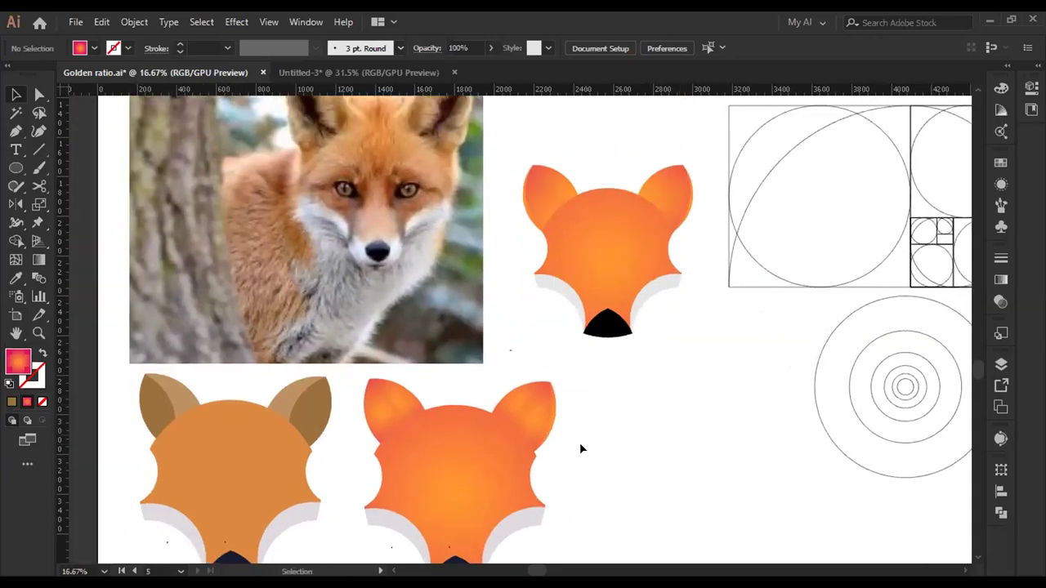
scroll(579, 442, "down", 1)
scroll(689, 416, "down", 1)
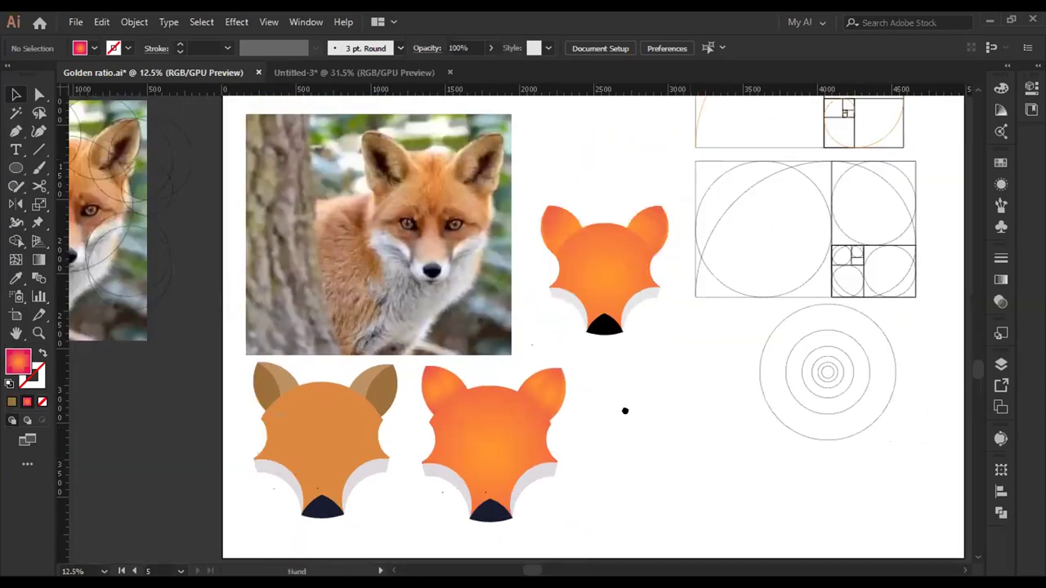
scroll(624, 411, "right", 2)
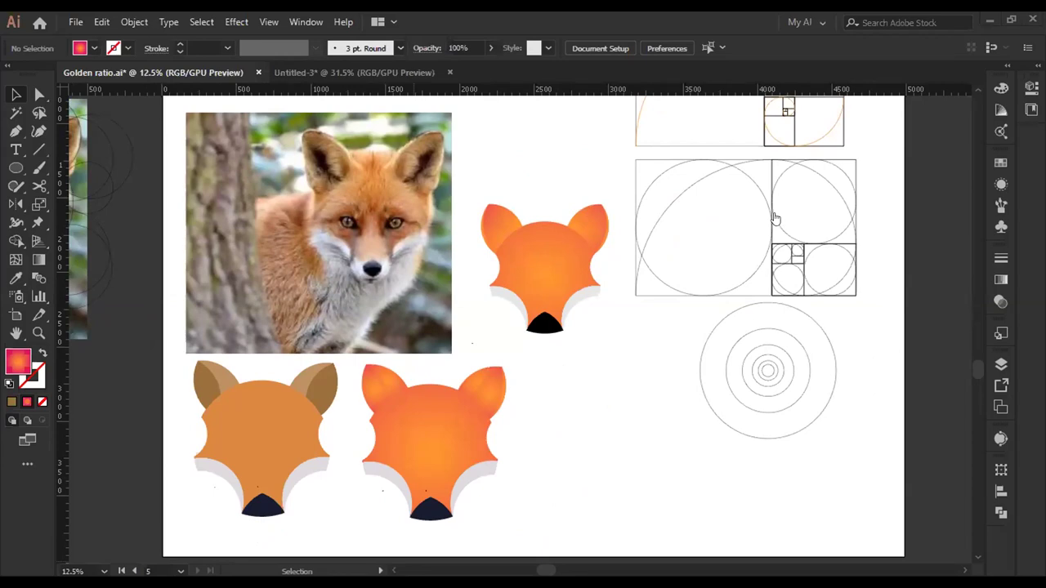
- Examine the concentric golden ratio circles and the golden rectangle beside the finished fox logos
key("alt+Tab")
left_click(774, 374)
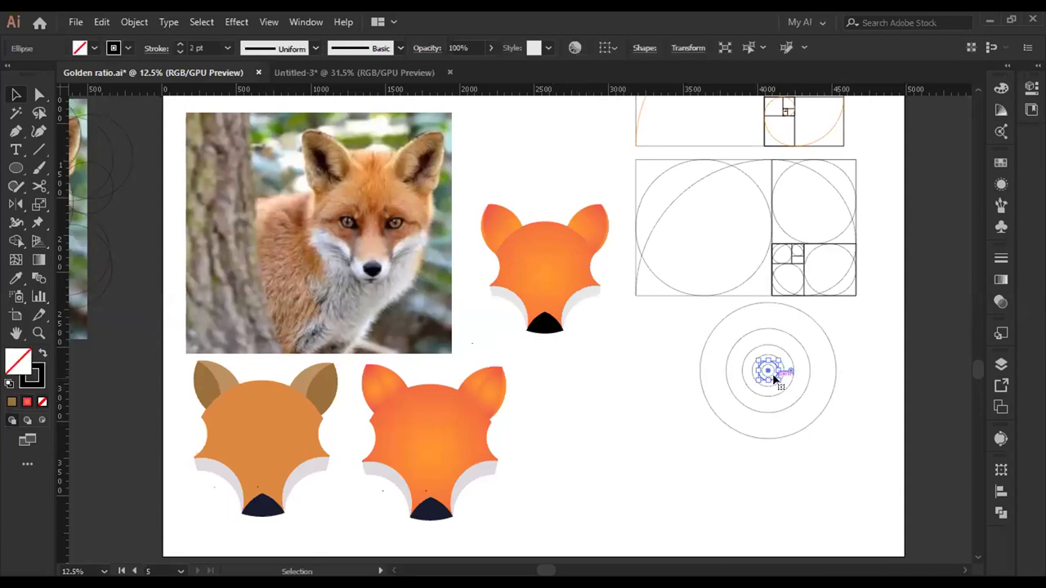
left_click(615, 454)
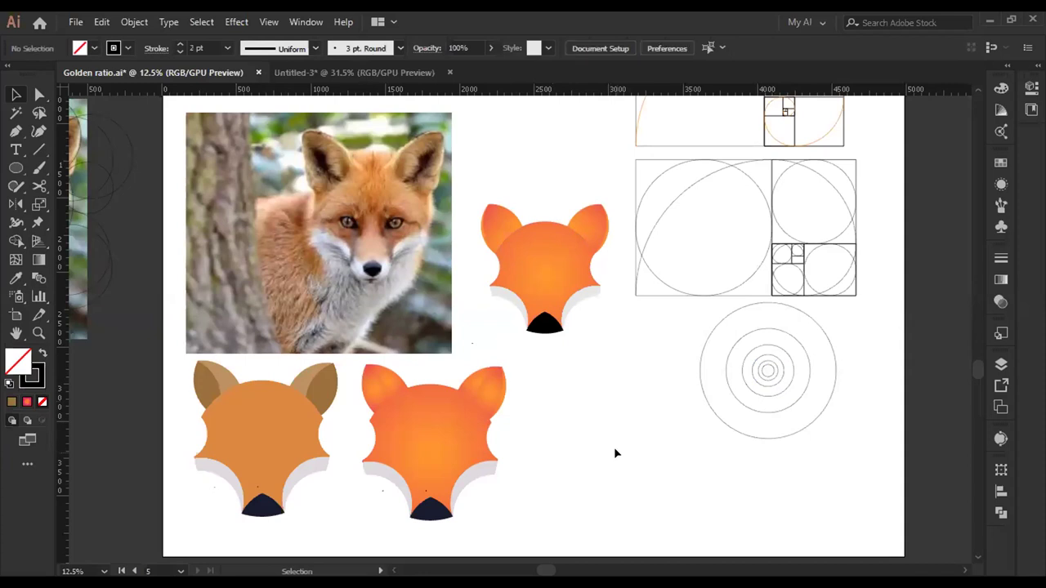
key("ctrl+alt")
scroll(593, 412, "down", 1)
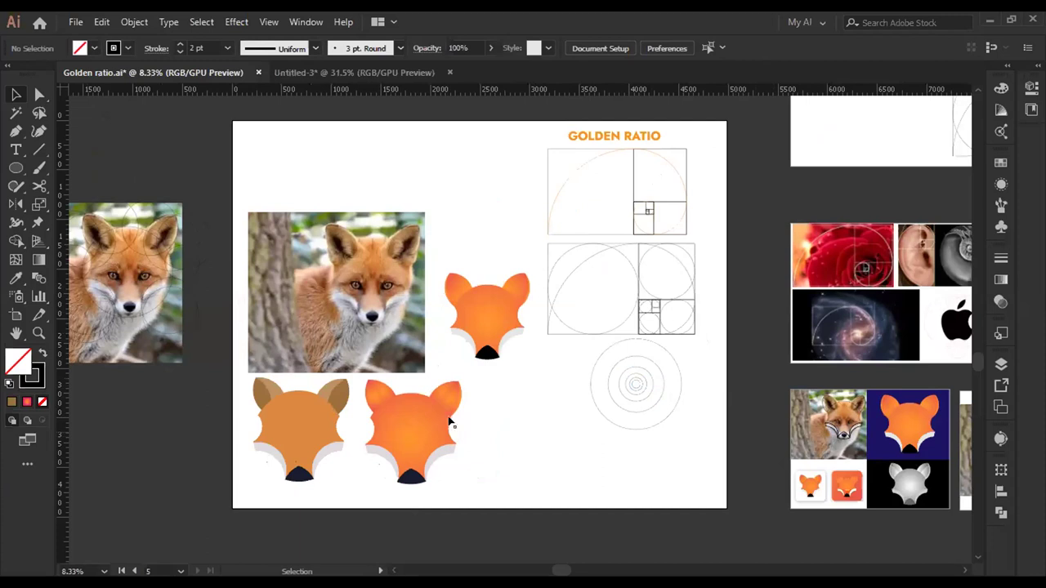
scroll(474, 419, "up", 1)
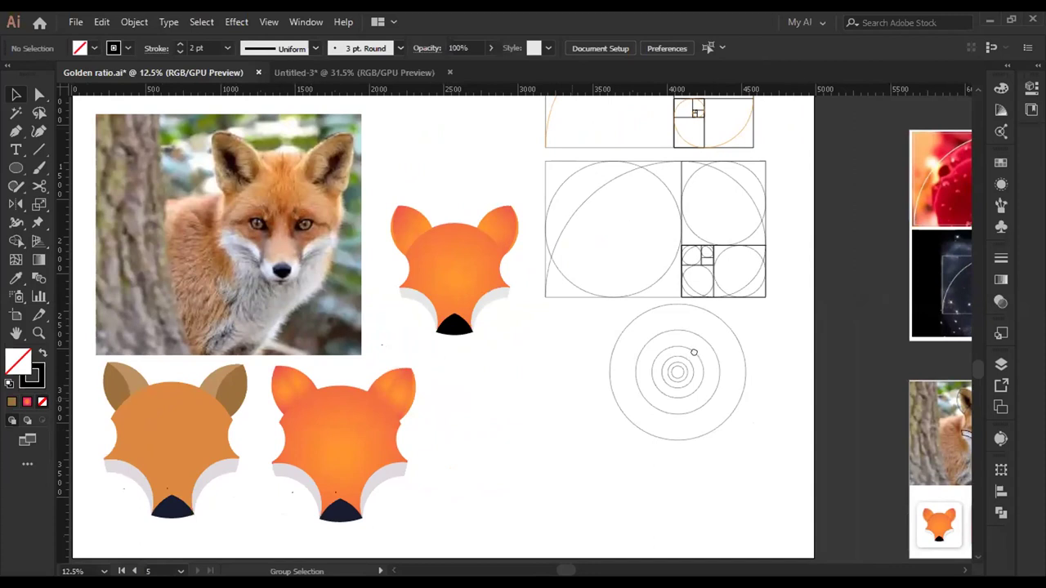
scroll(587, 351, "down", 1)
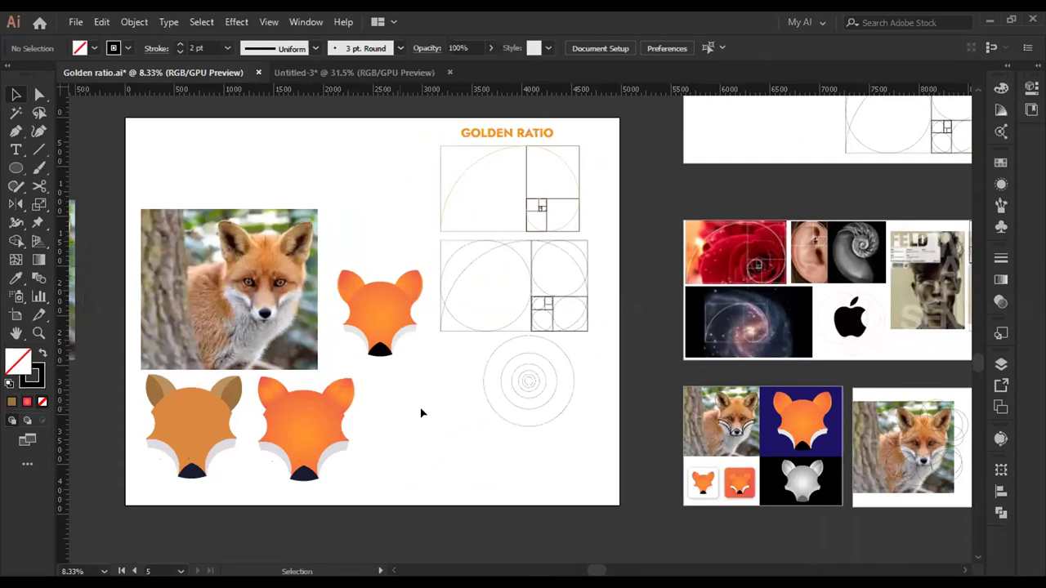
- Review the golden ratio diagrams and the example artboard with the rose, ear, shell, galaxy, Apple logo and magazine cover
left_click_drag(415, 158, 583, 215)
left_click(608, 245)
left_click_drag(677, 344, 446, 327)
left_click_drag(798, 350, 706, 336)
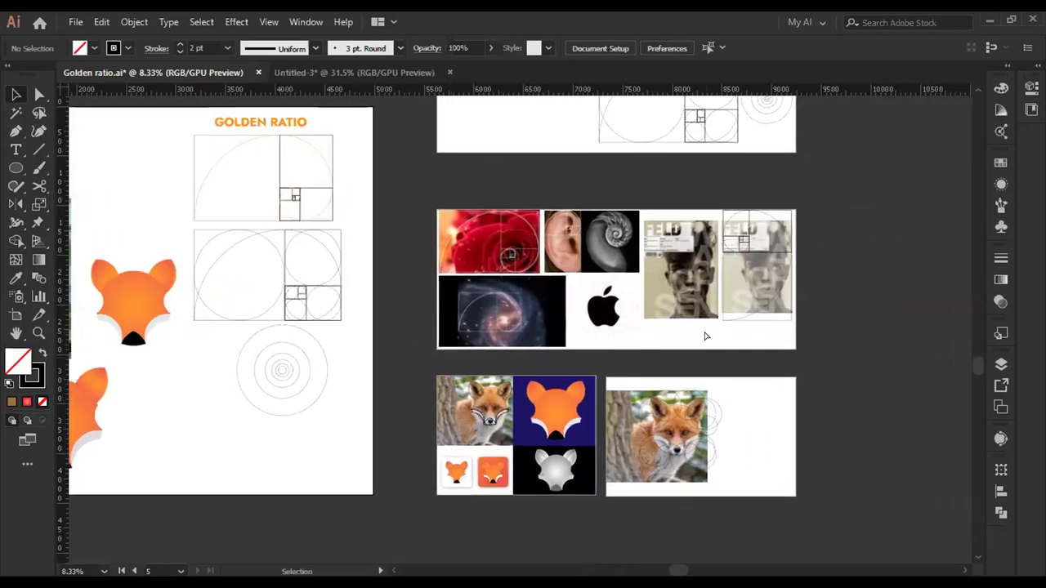
scroll(706, 335, "up", 2)
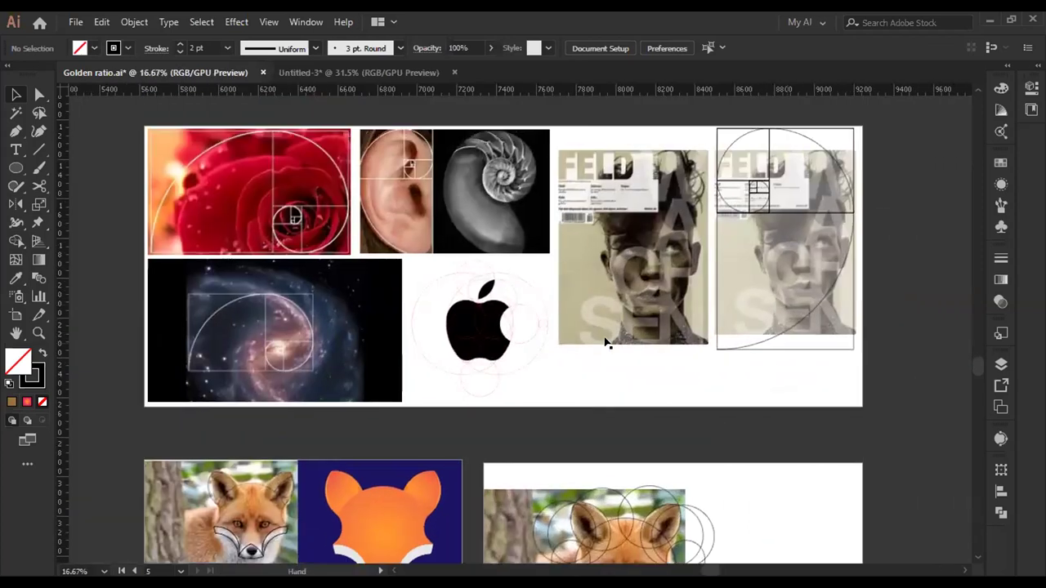
scroll(526, 314, "up", 1)
scroll(829, 390, "left", 5)
scroll(828, 390, "up", 2)
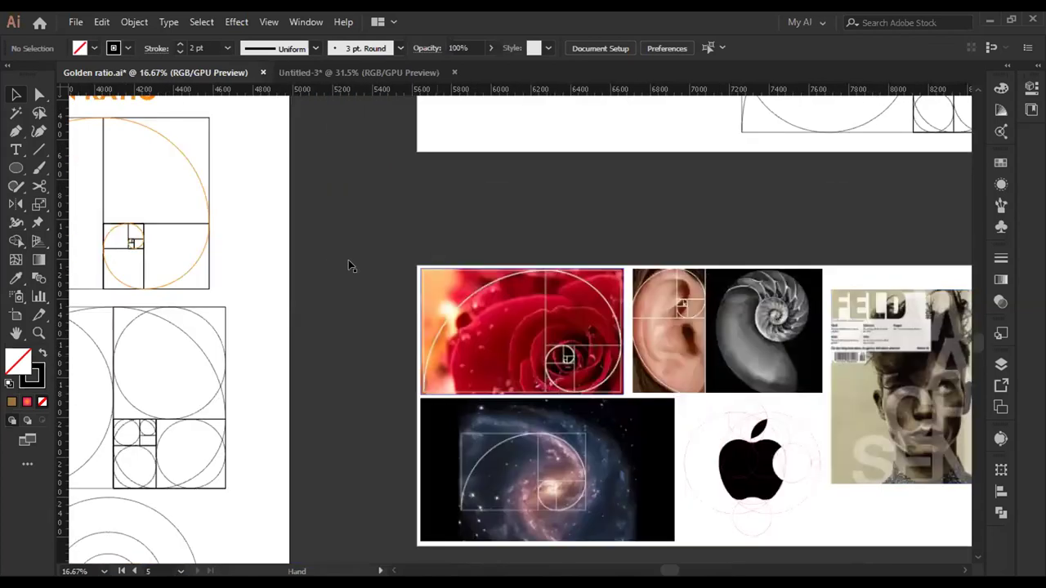
scroll(321, 263, "left", 5)
scroll(321, 263, "up", 2)
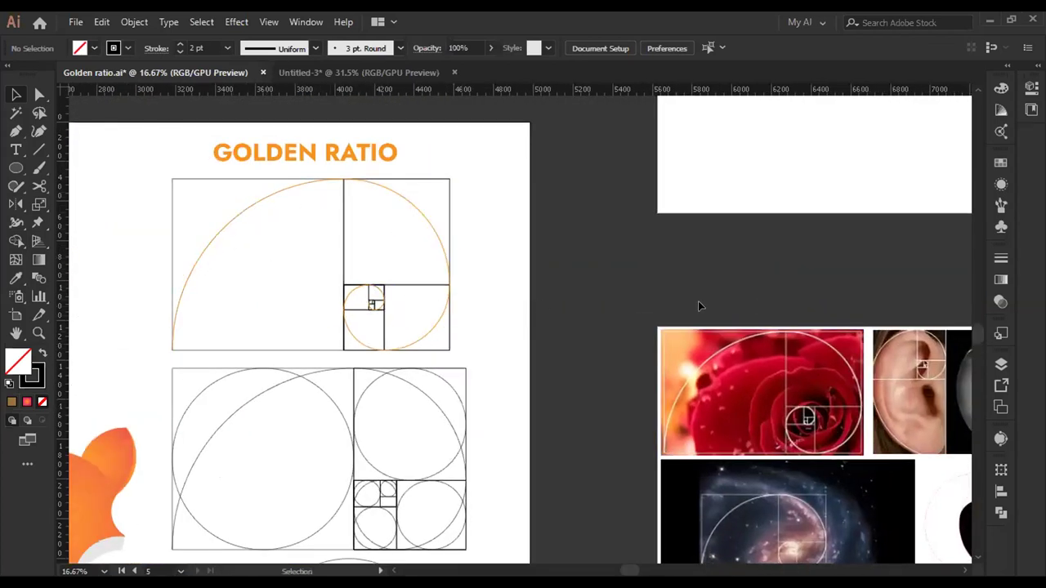
scroll(592, 307, "right", 10)
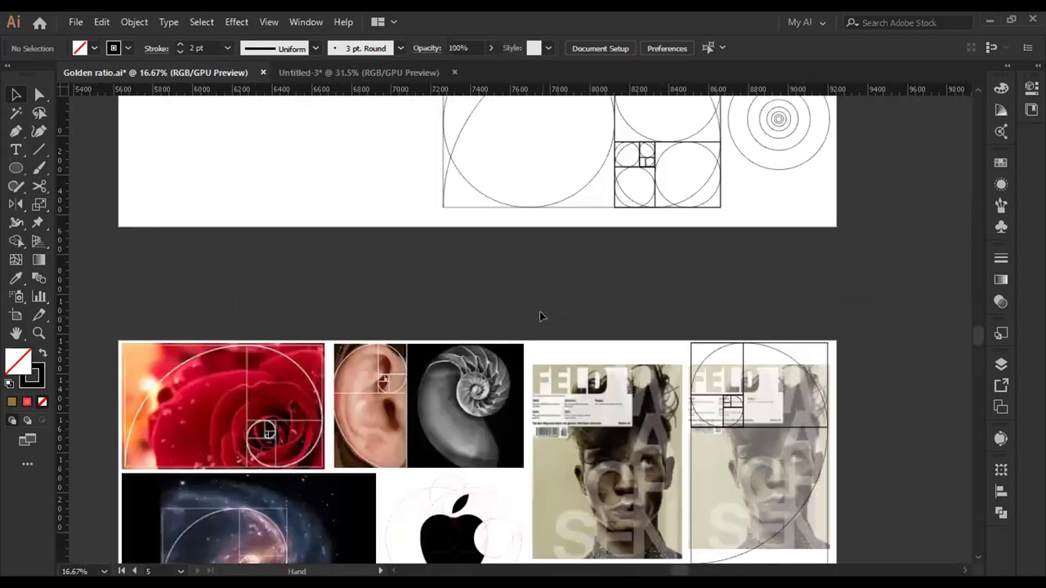
- Examine the FELD magazine cover and the faded copy beneath the golden spiral on the example artboard
scroll(544, 312, "down", 1)
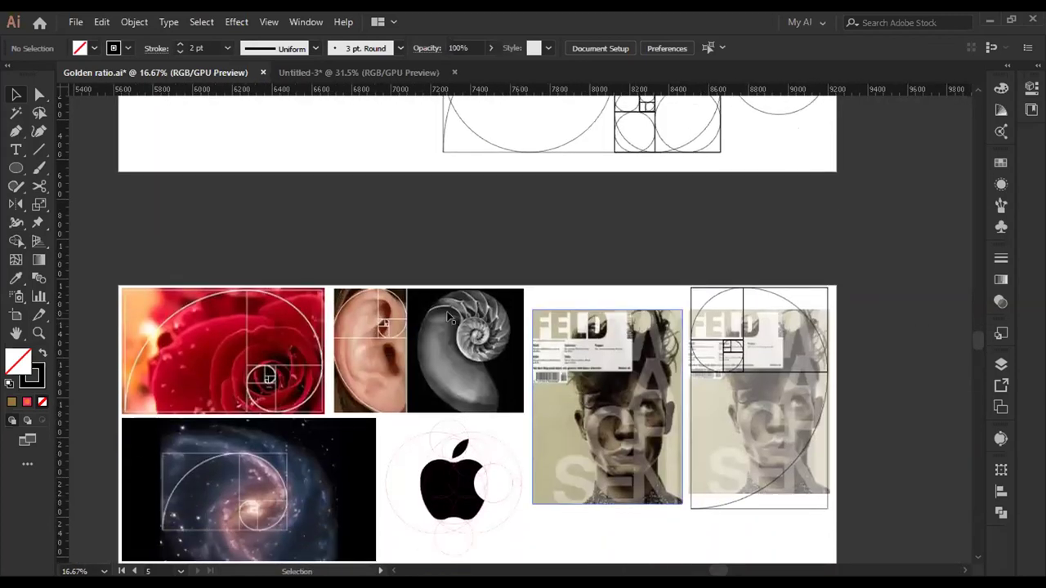
scroll(384, 253, "up", 3)
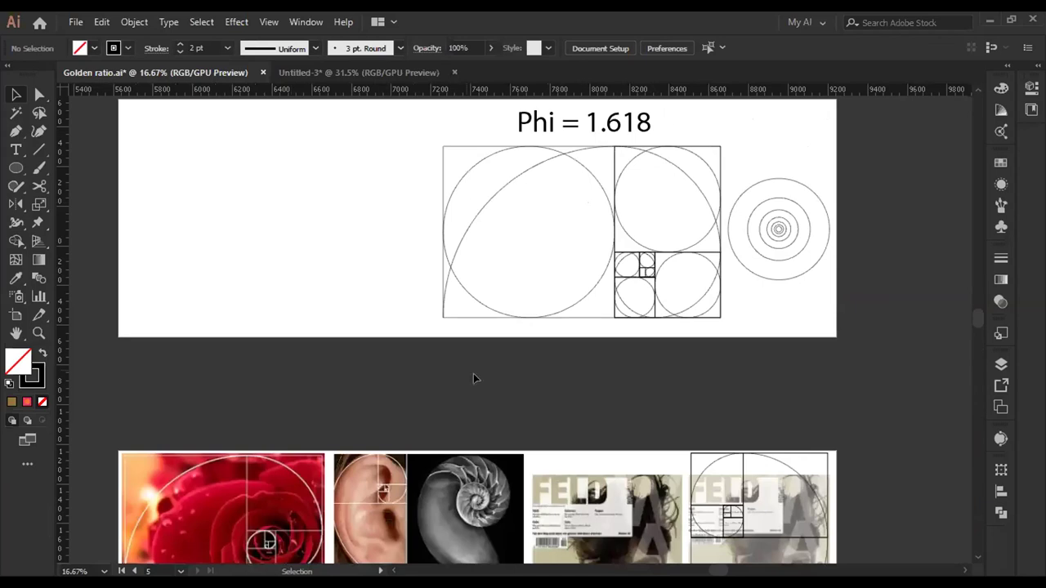
scroll(482, 382, "down", 4)
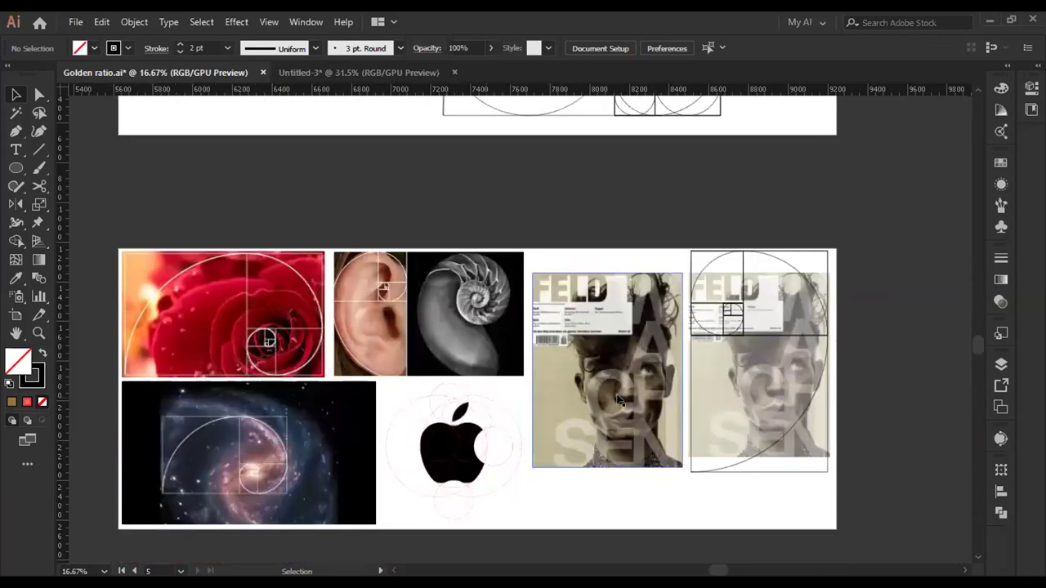
left_click(625, 409)
scroll(774, 374, "up", 1)
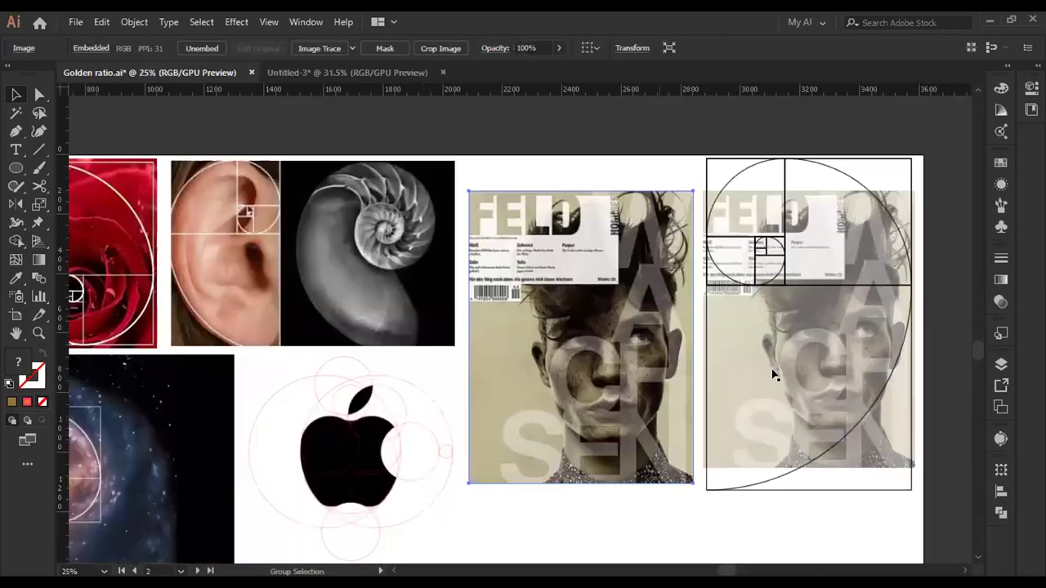
scroll(680, 365, "right", 3)
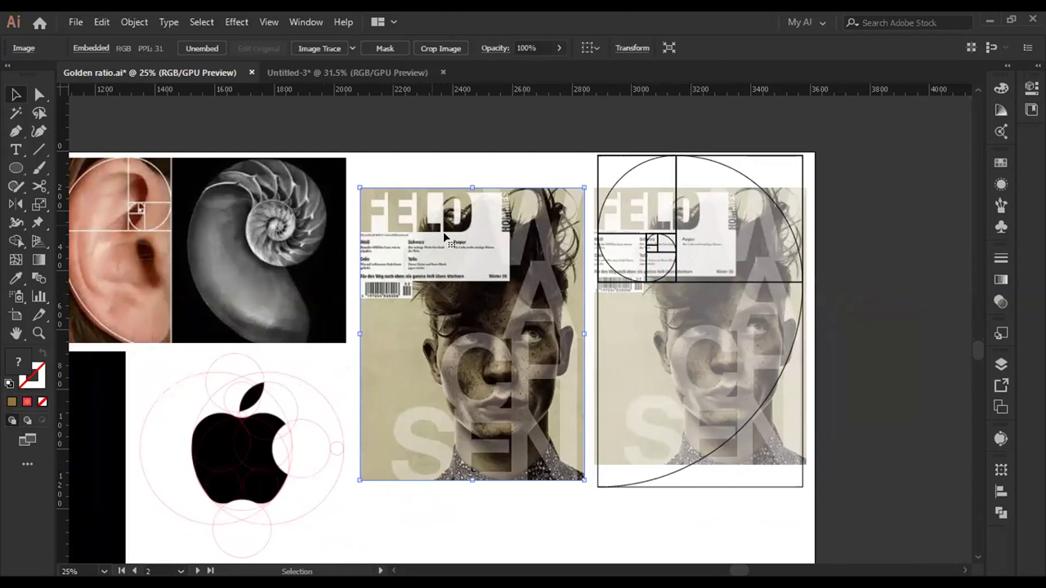
left_click_drag(473, 273, 630, 210)
left_click(591, 159)
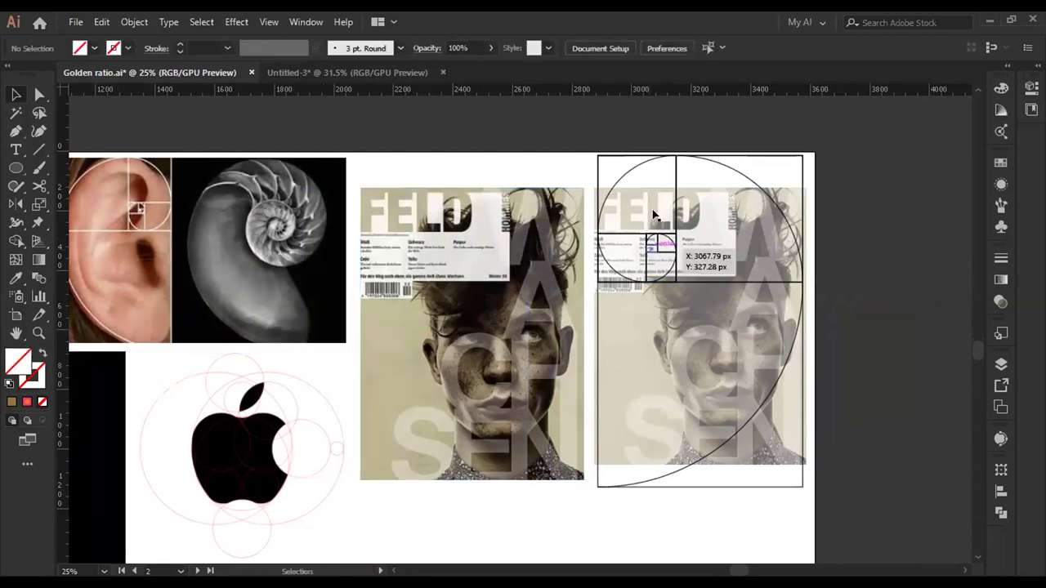
left_click_drag(577, 151, 813, 181)
left_click_drag(869, 276, 869, 276)
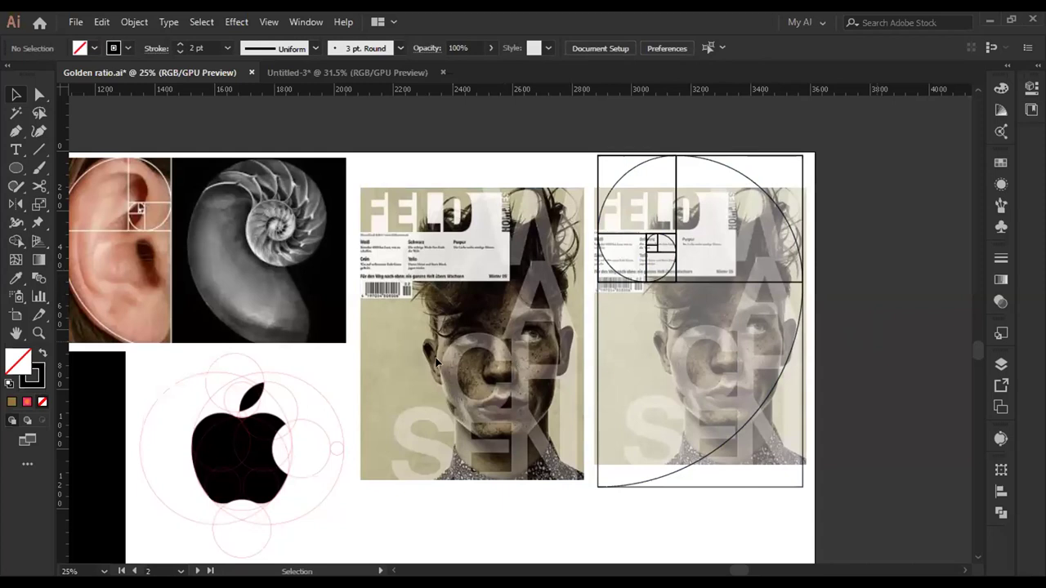
- Compare the magazine cover's layout with its spiral overlay and with the rose, ear, shell, galaxy and Apple logo examples
scroll(431, 361, "down", 1)
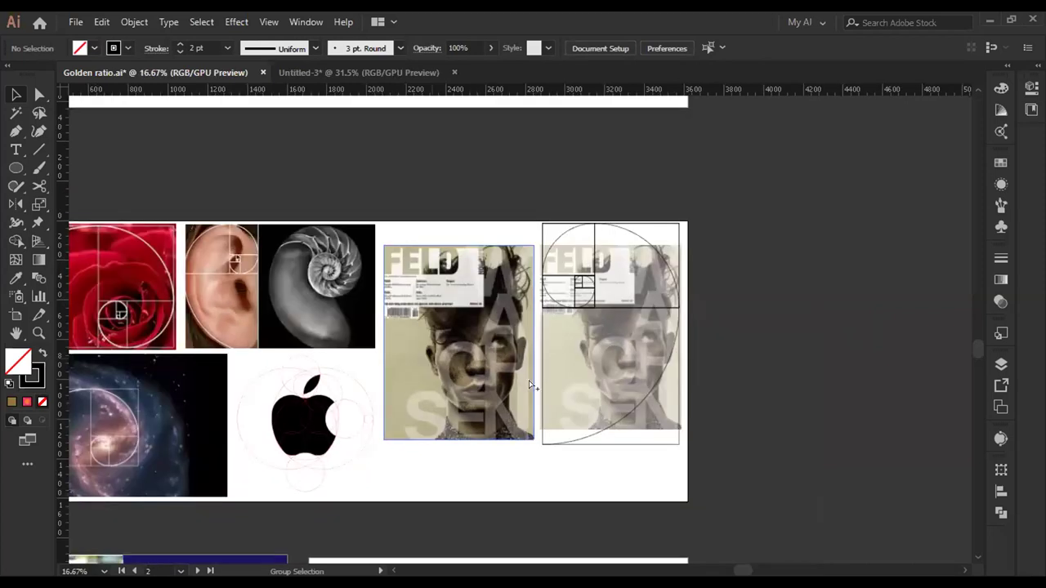
left_click_drag(459, 390, 529, 392)
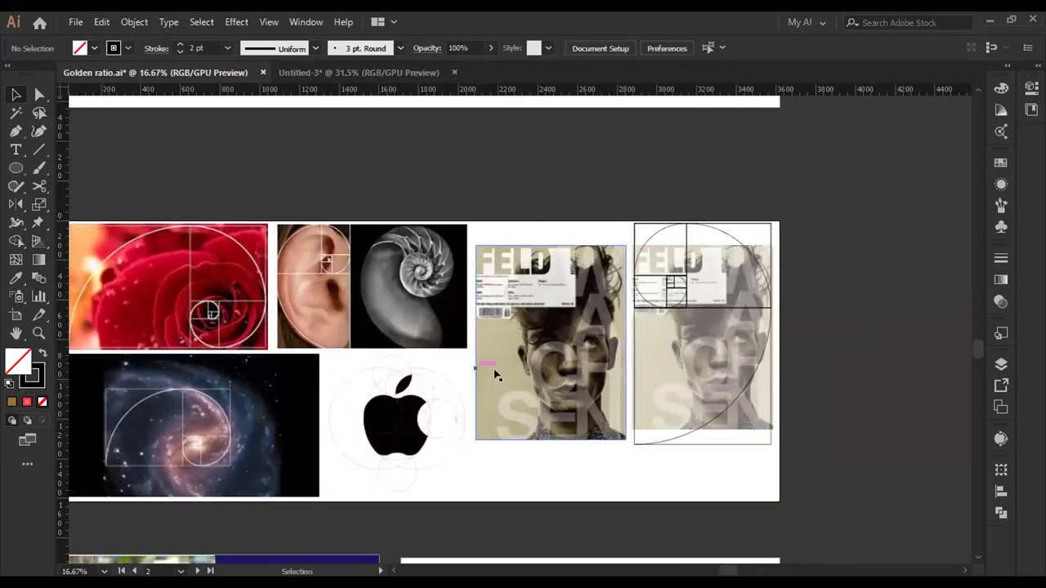
scroll(580, 380, "up", 1)
scroll(559, 500, "right", 2)
scroll(559, 499, "up", 1)
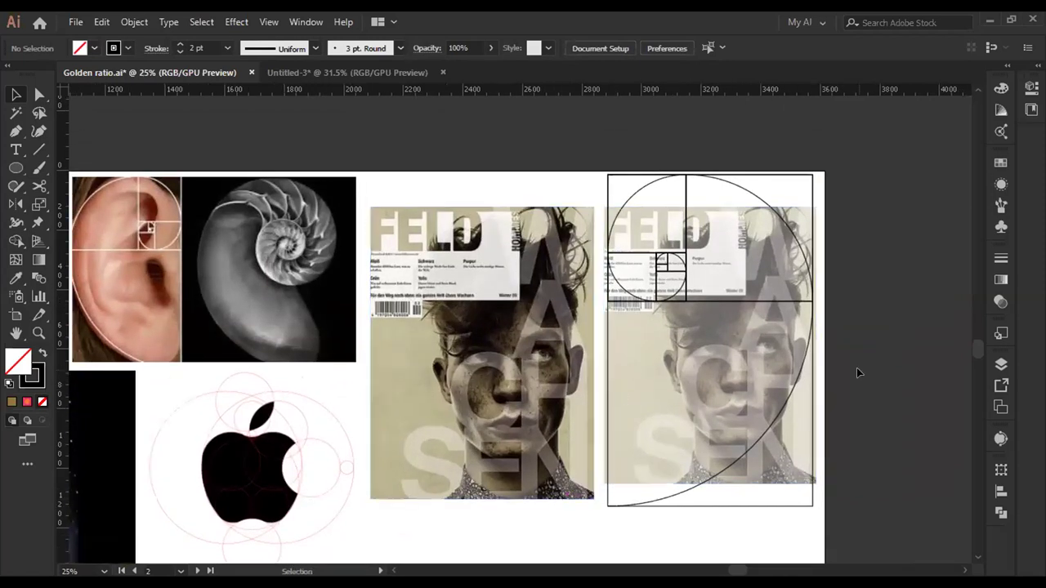
scroll(529, 370, "down", 1)
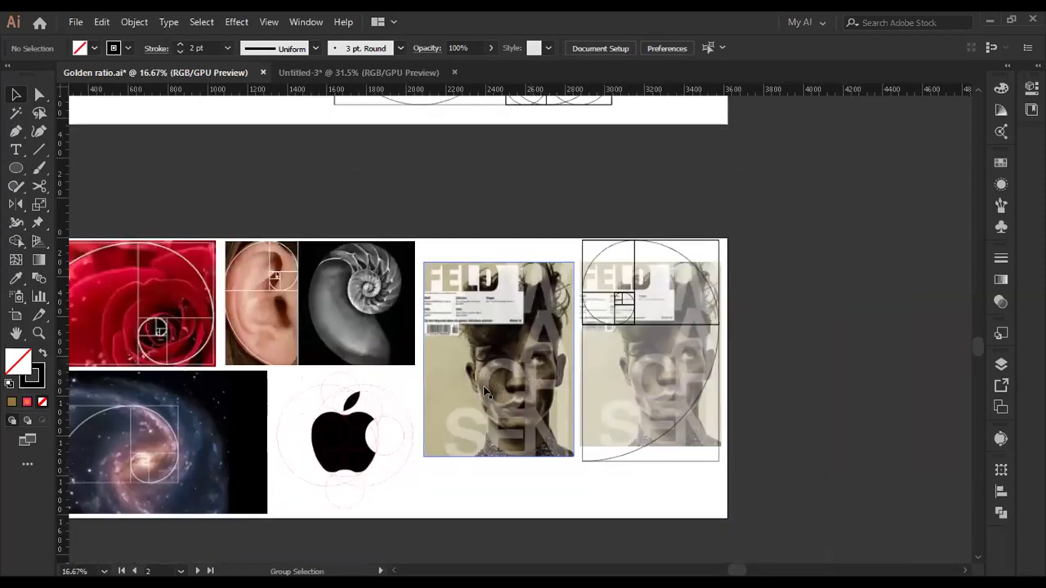
left_click_drag(422, 366, 522, 380)
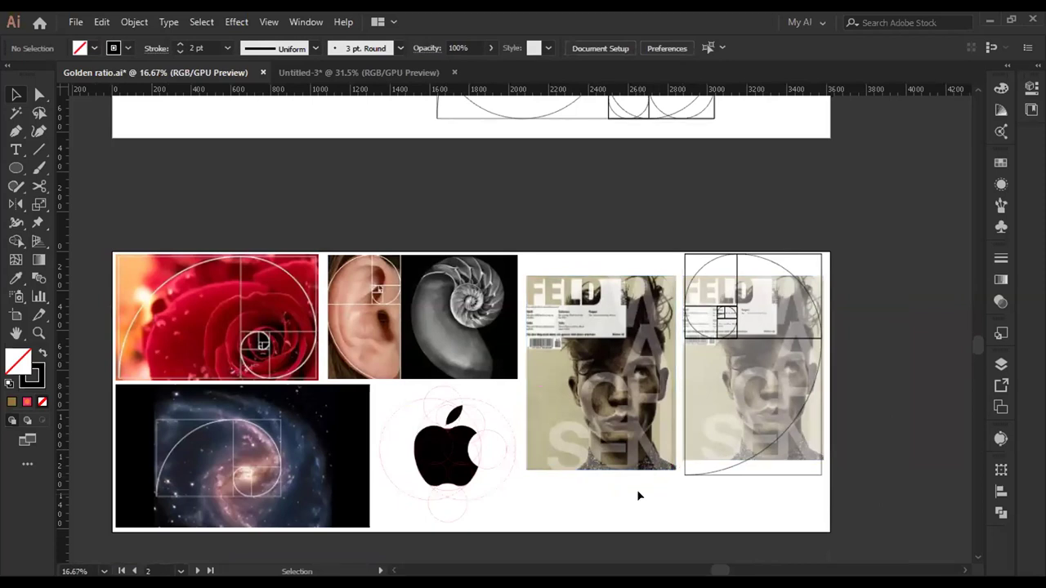
key("ctrl+alt")
scroll(689, 484, "up", 1)
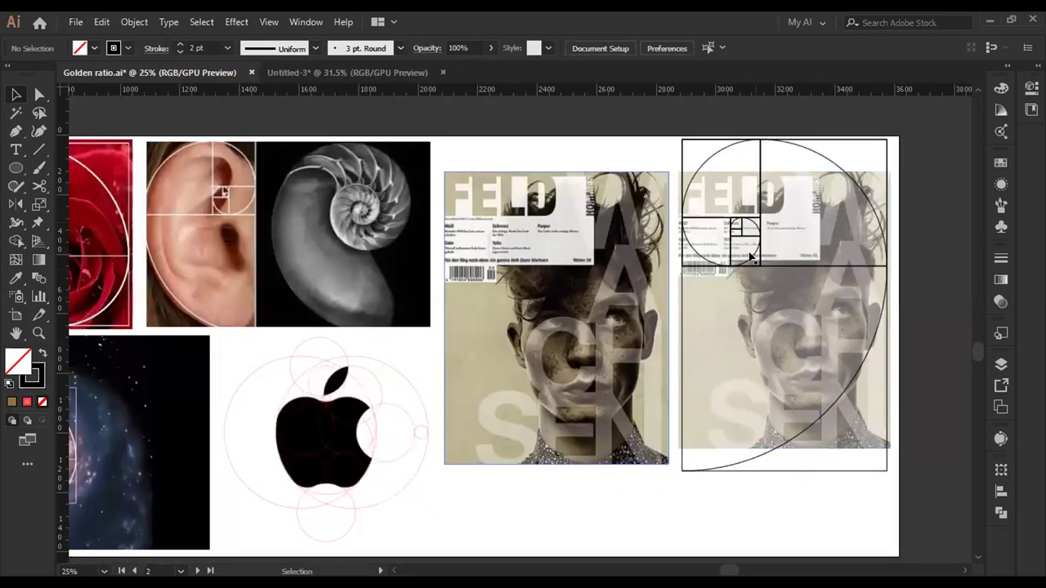
scroll(547, 327, "left", 4)
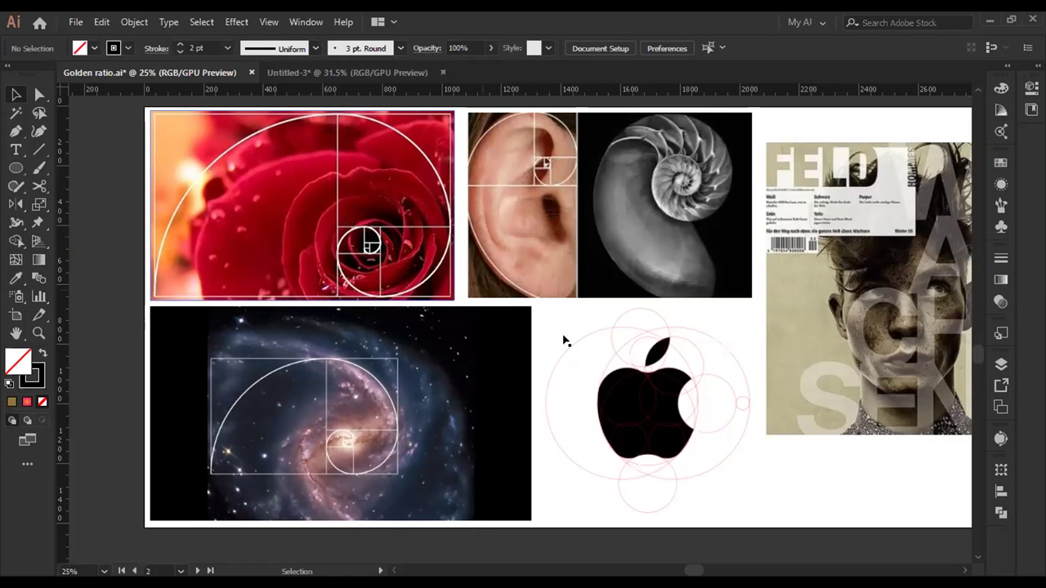
scroll(653, 353, "down", 1)
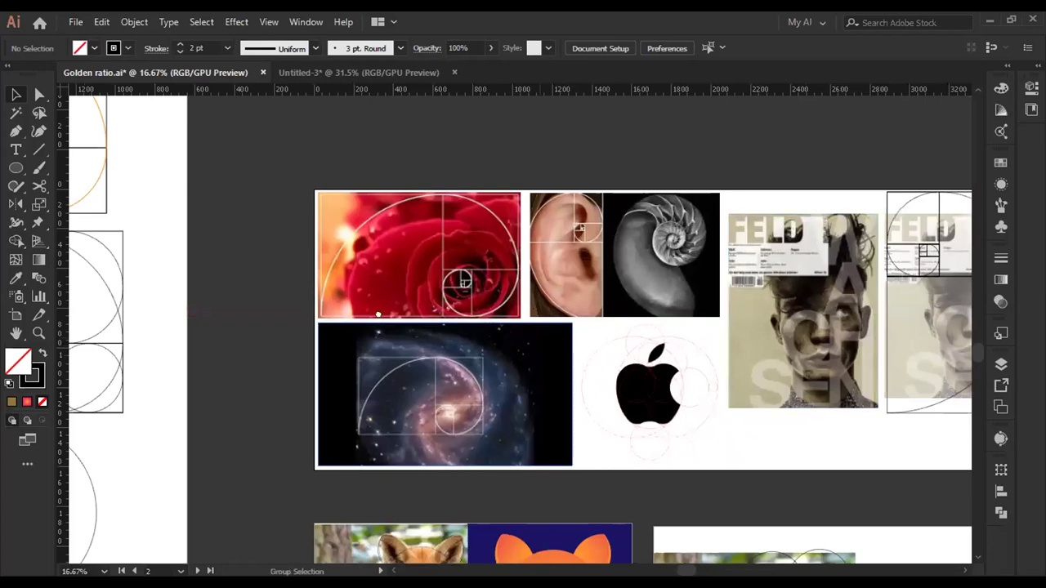
scroll(540, 336, "down", 1)
scroll(618, 400, "down", 1)
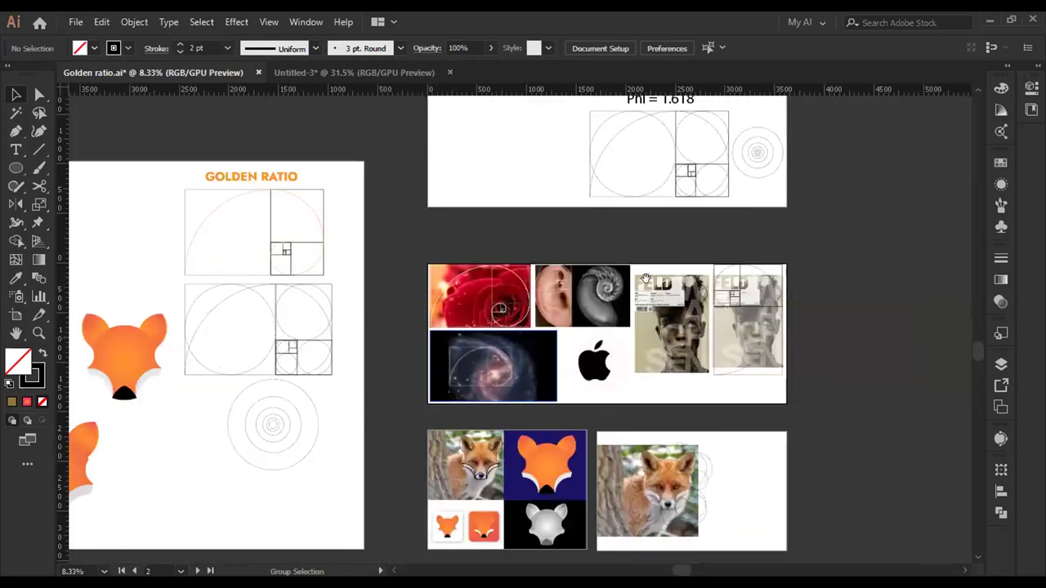
- Review the fox photo and finished fox logos beside the golden spiral, the circle-filled rectangle and the concentric circles
left_click_drag(556, 437, 818, 489)
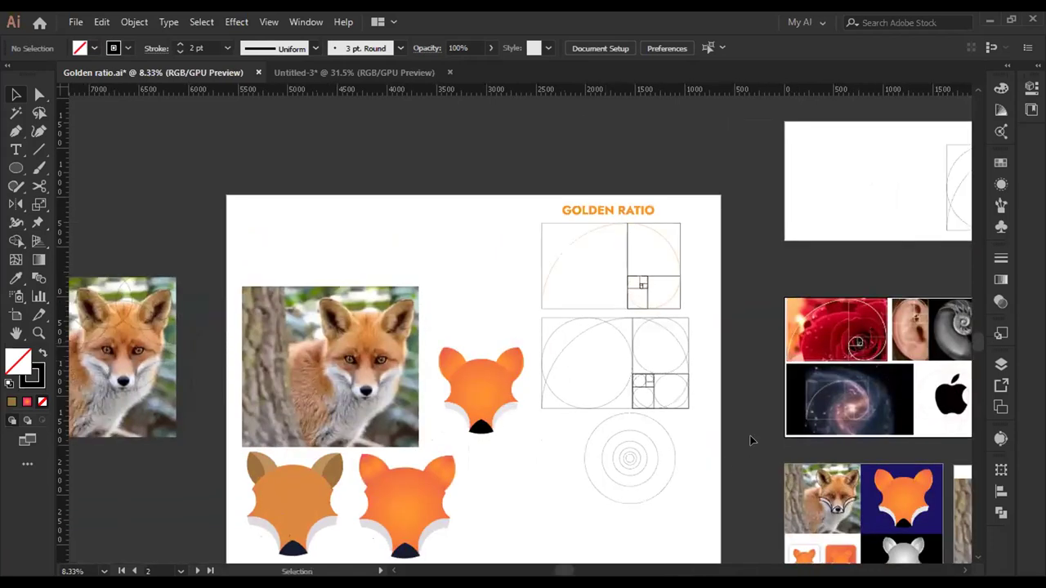
left_click(623, 362)
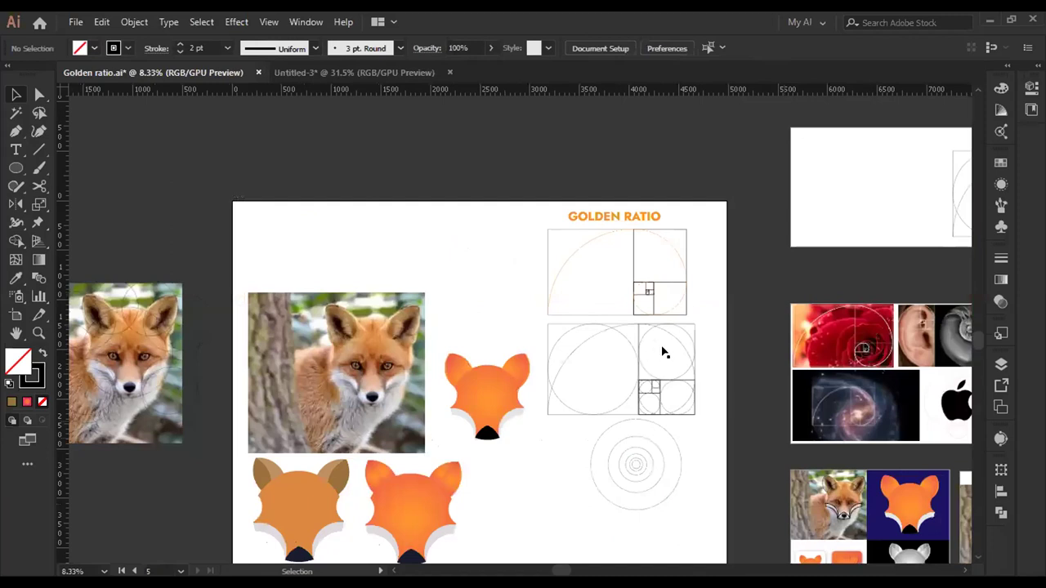
left_click_drag(618, 402, 456, 332)
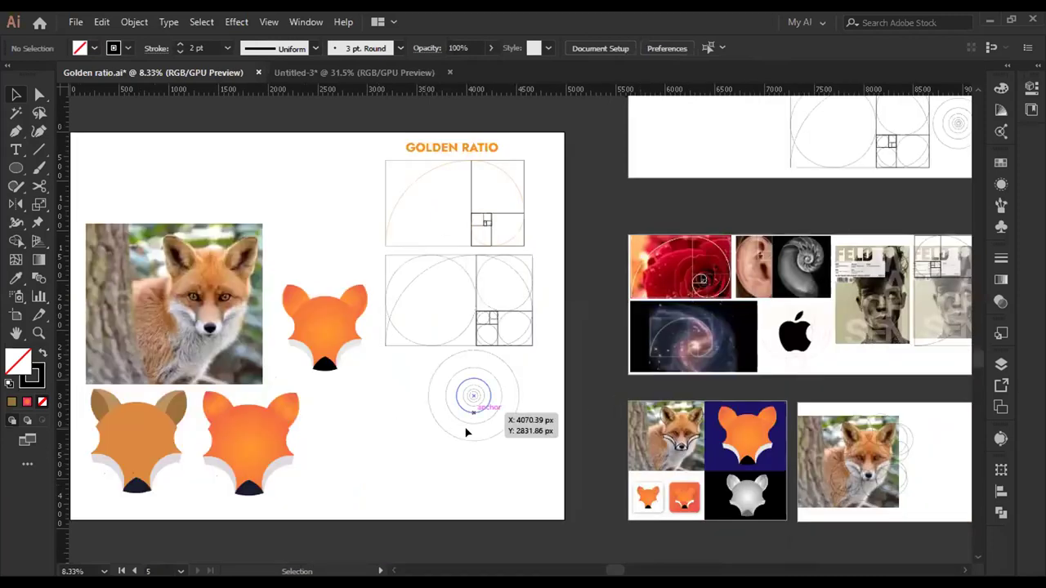
scroll(457, 438, "left", 3)
scroll(457, 438, "up", 1)
scroll(604, 410, "up", 1)
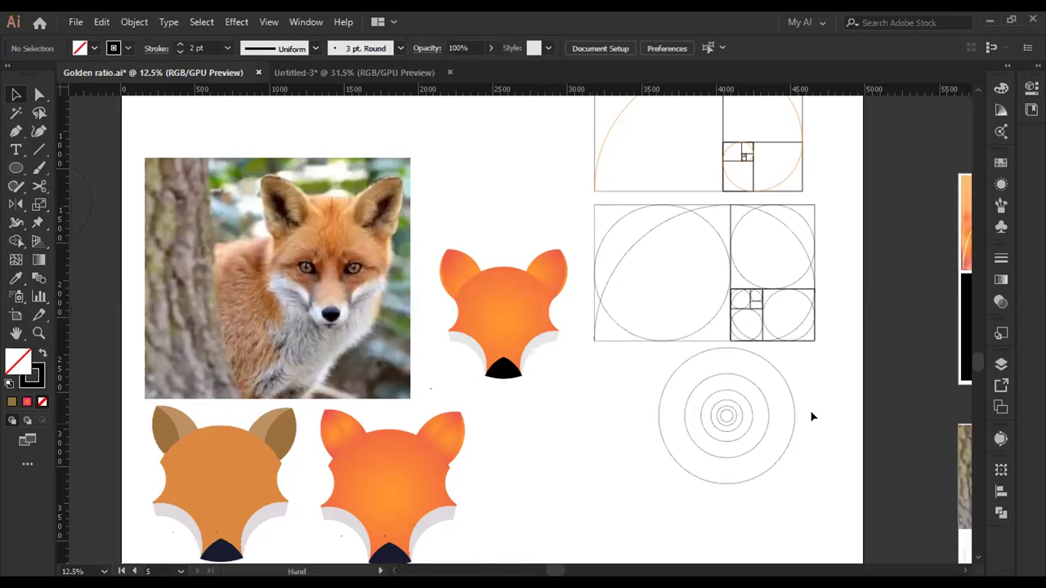
left_click_drag(809, 410, 499, 412)
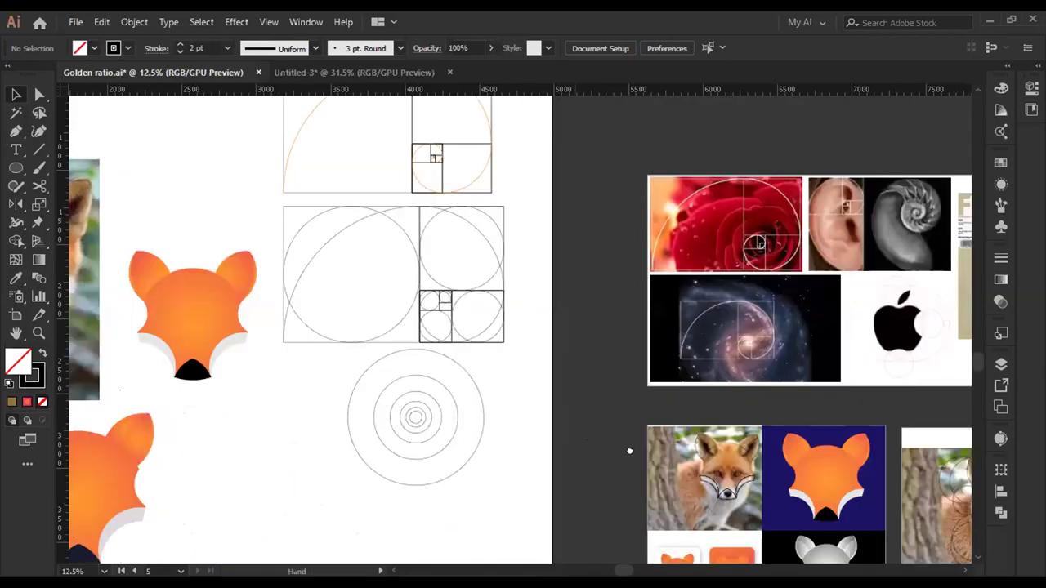
left_click_drag(536, 242, 614, 313)
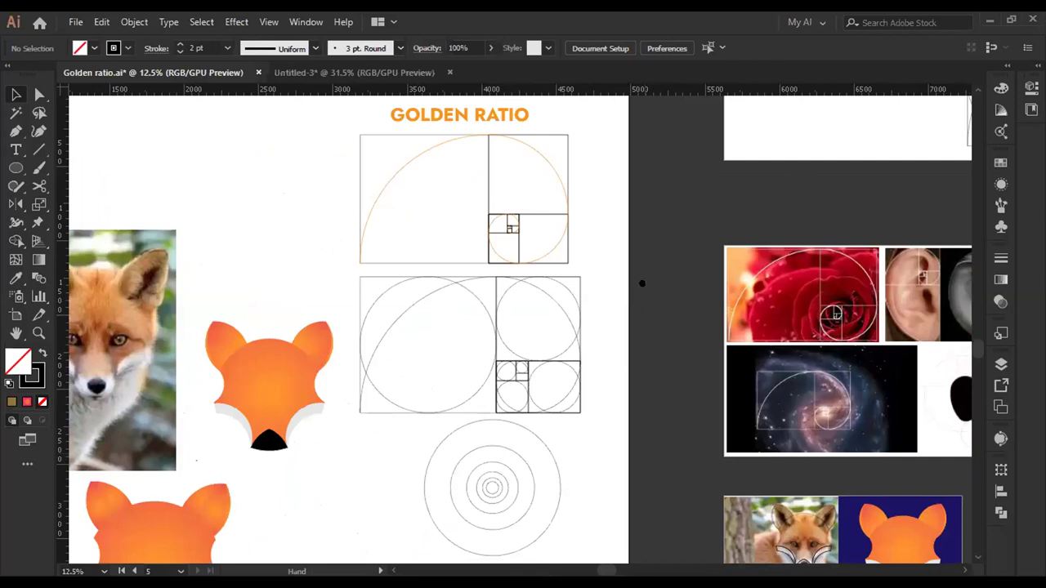